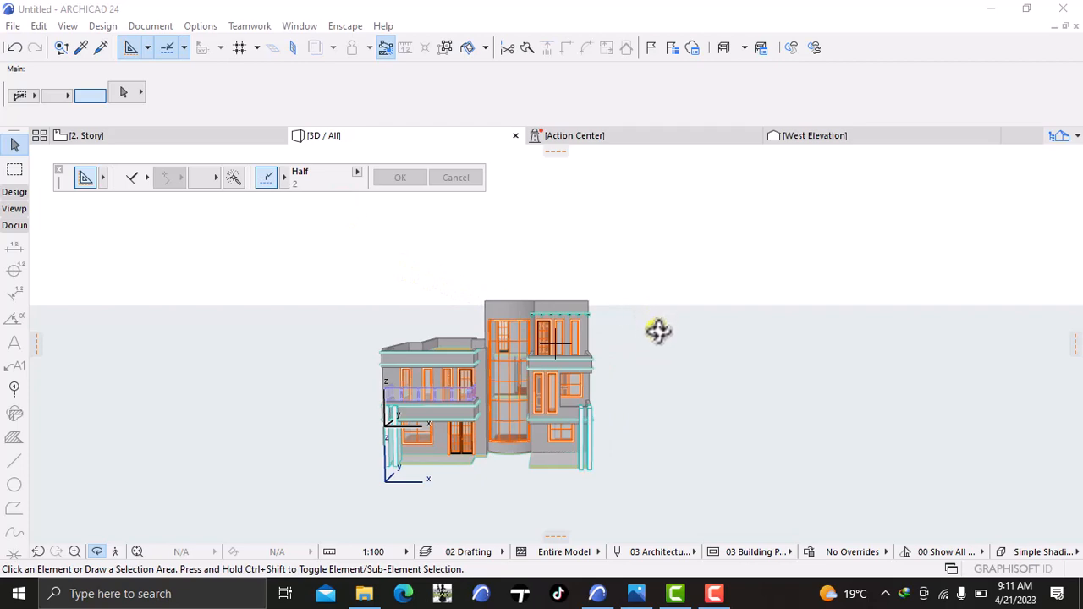
Examine the house's front facade in 3D, including the parapet bands, balcony railing and entrance level
scroll(446, 351, "up", 5)
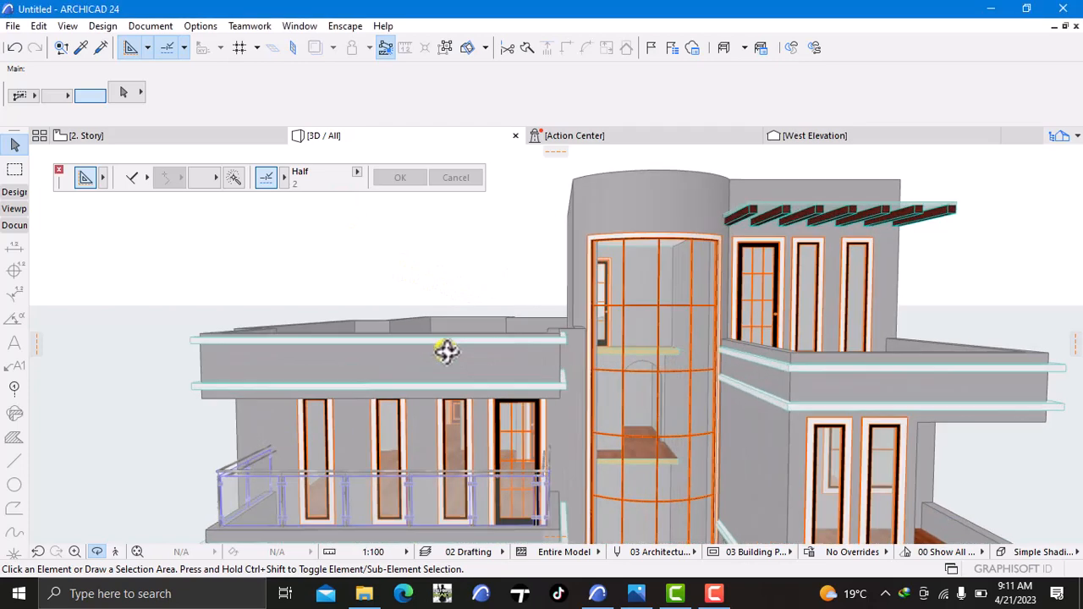
scroll(445, 351, "up", 2)
scroll(512, 359, "down", 8)
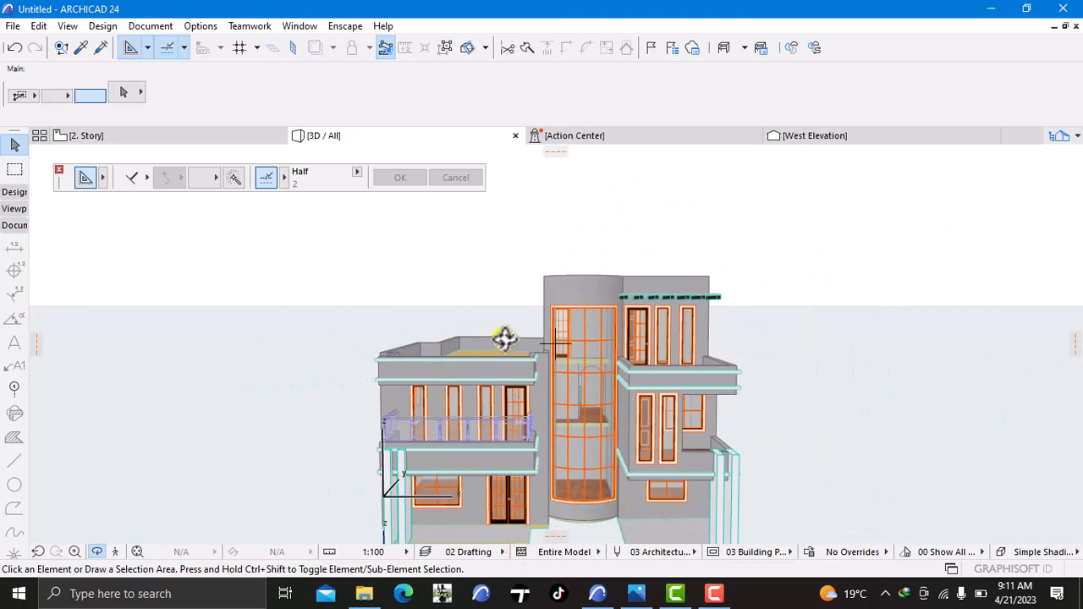
scroll(488, 356, "up", 1)
scroll(485, 361, "up", 1)
middle_click_drag(485, 361, 479, 276)
scroll(502, 449, "up", 2)
scroll(500, 440, "up", 2)
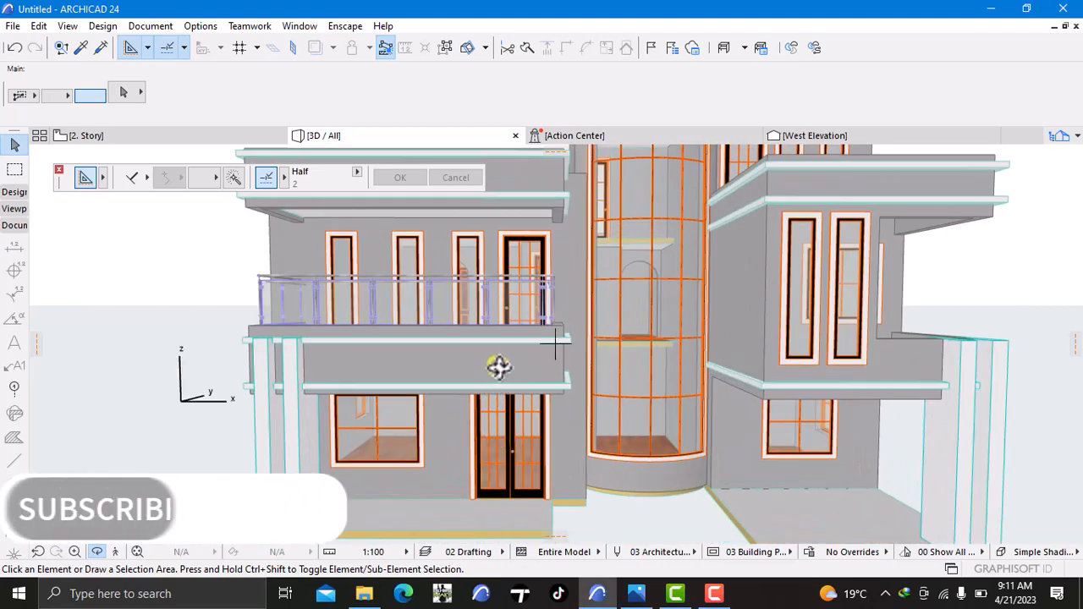
scroll(495, 365, "up", 2)
scroll(499, 365, "down", 1)
scroll(499, 366, "down", 5)
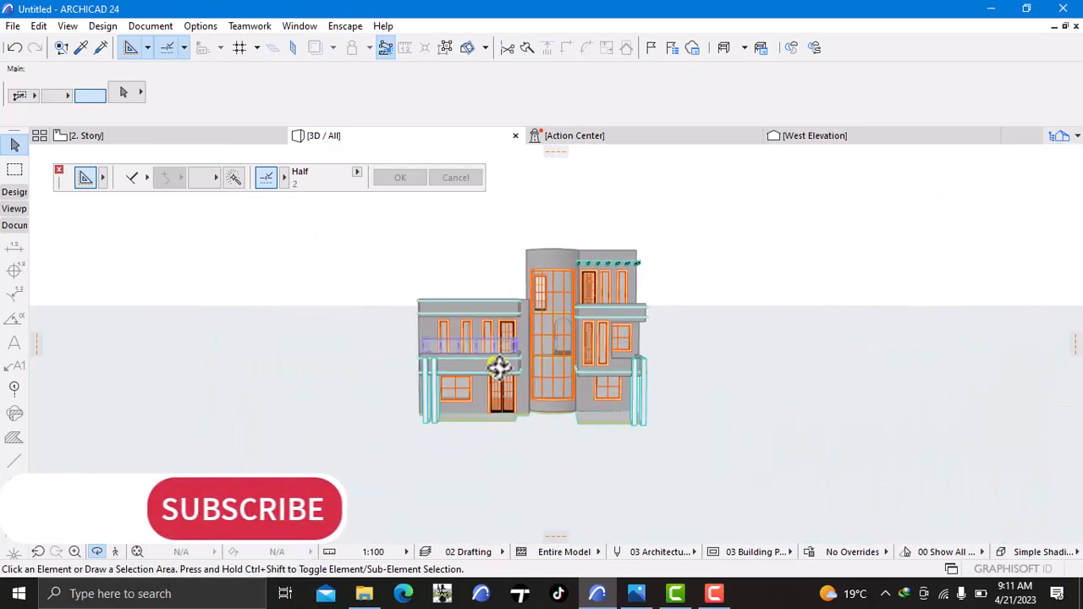
Open the ground floor plan, then open the South Elevation from its marker with the current view settings
right_click(150, 138)
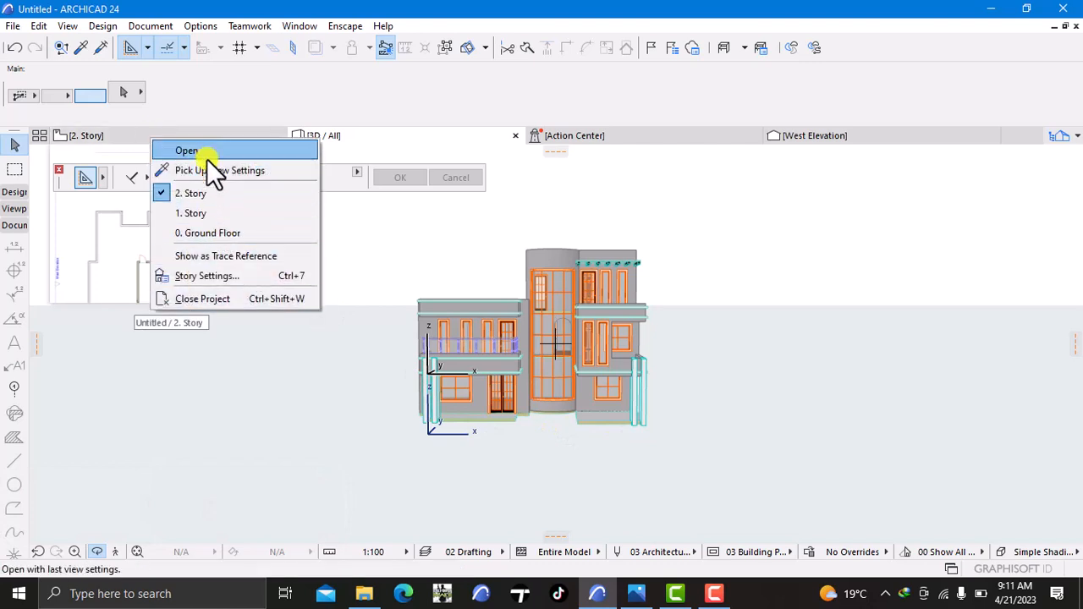
left_click(204, 228)
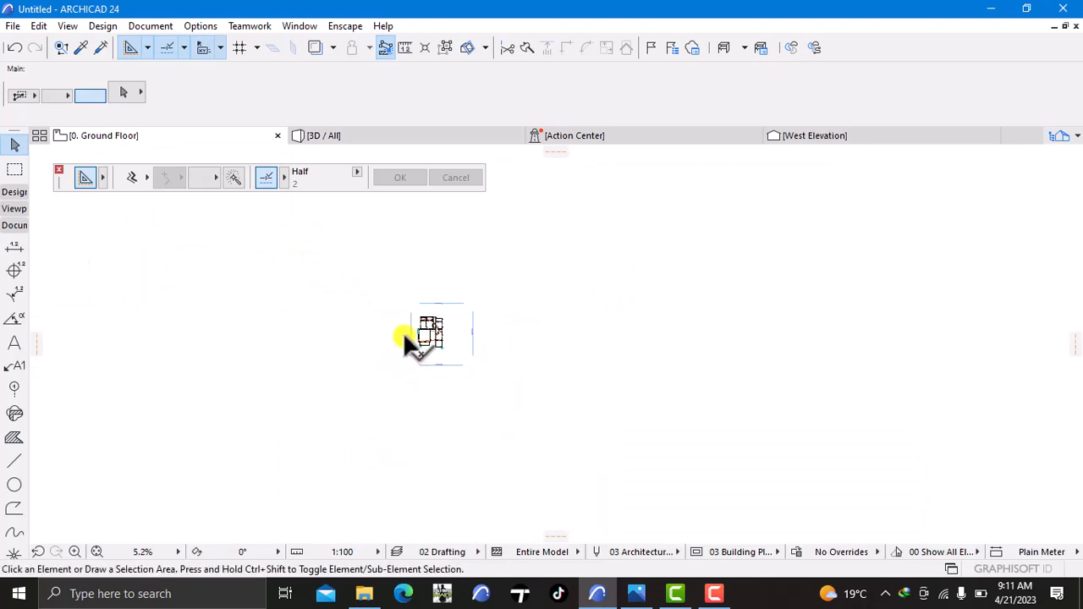
scroll(525, 313, "up", 5)
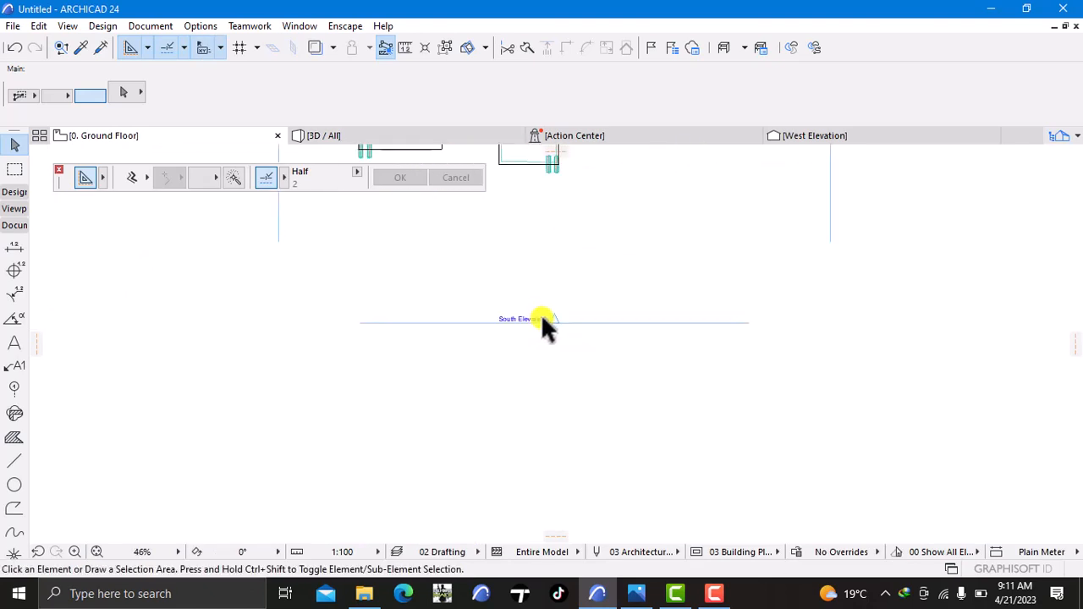
left_click(546, 322)
right_click(567, 330)
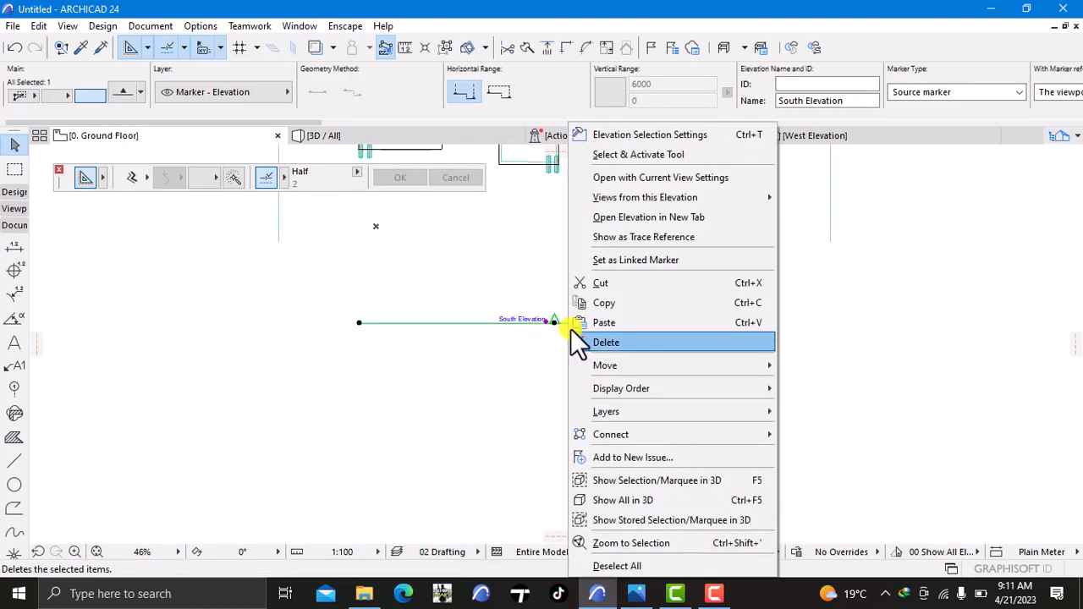
left_click(664, 178)
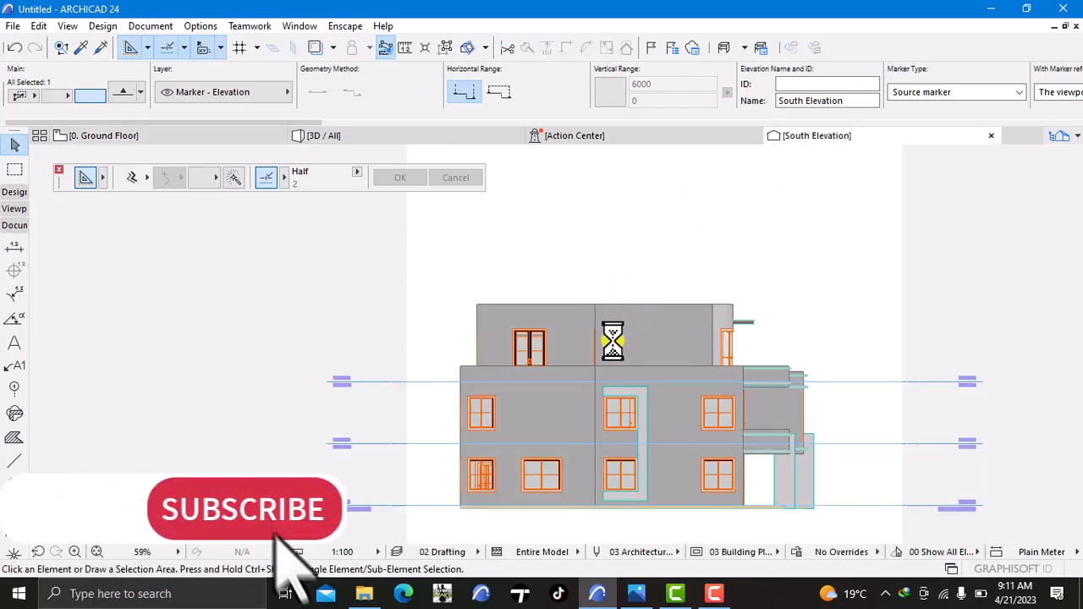
Move the upper band slab on the second-story parapet of the balcony wing straight down by 100 mm
scroll(775, 380, "up", 5)
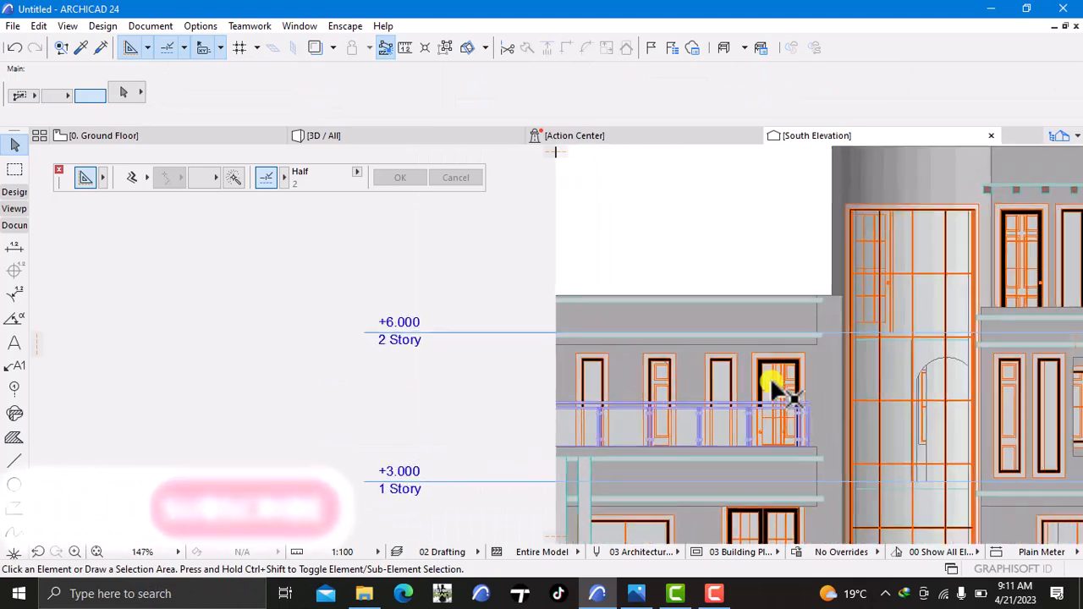
middle_click_drag(776, 380, 580, 423)
scroll(592, 347, "up", 5)
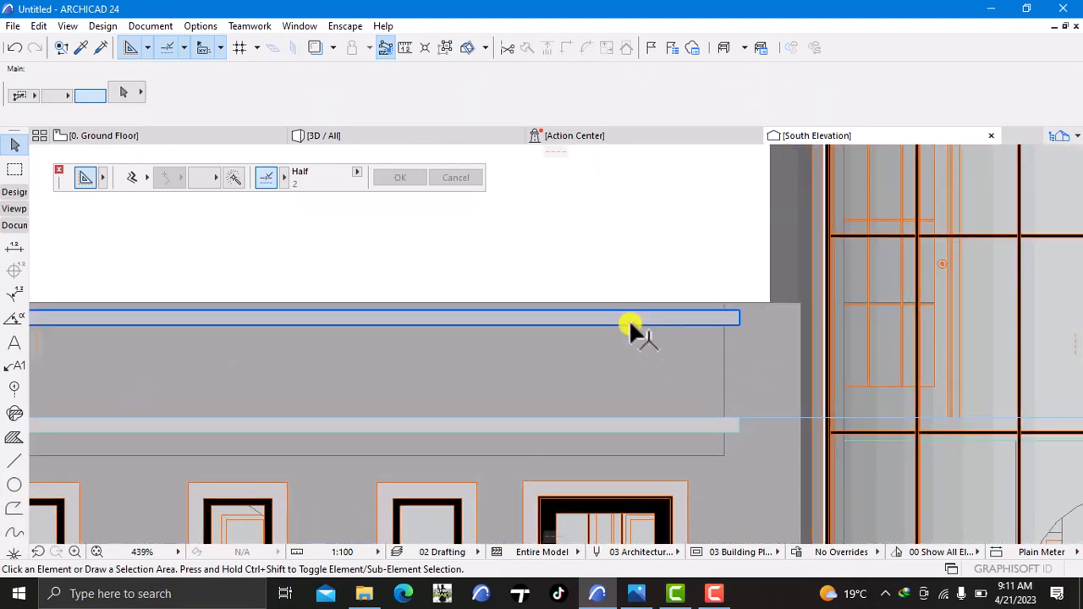
left_click(630, 320)
right_click(633, 284)
mouse_move(678, 342)
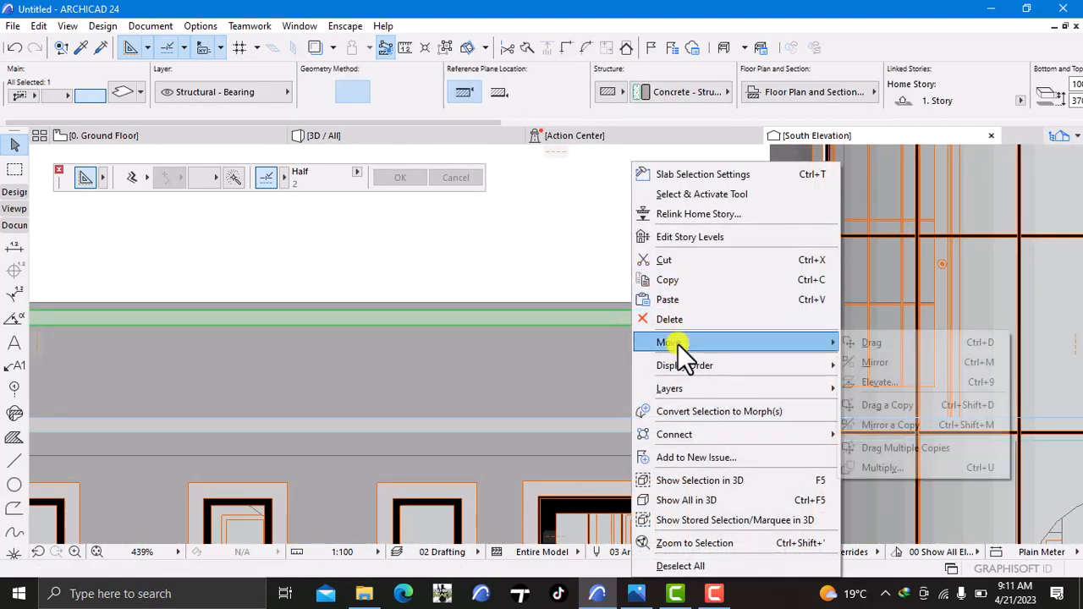
left_click(868, 343)
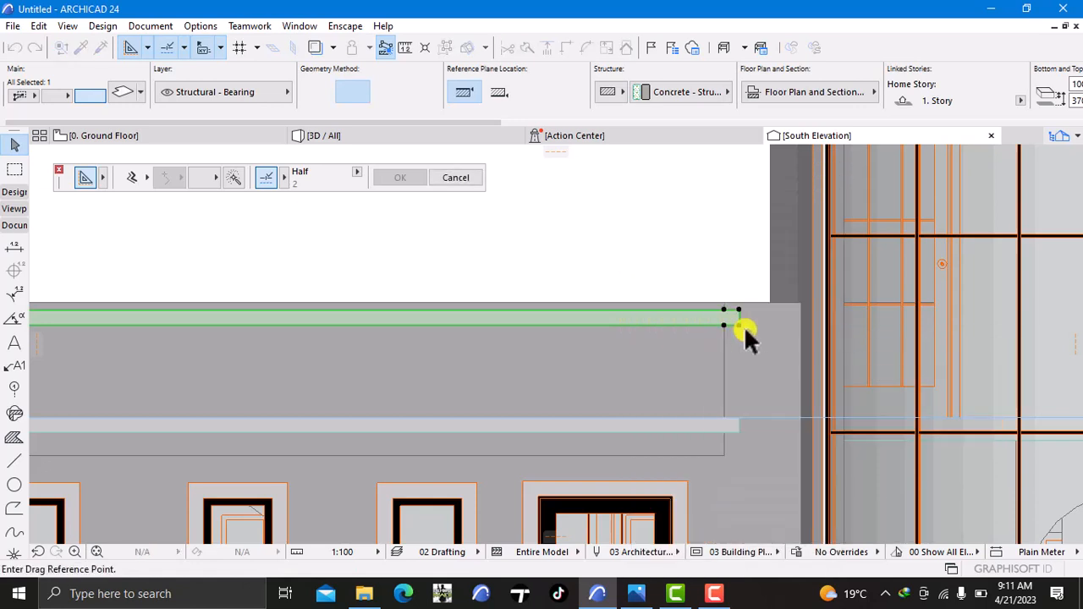
left_click(739, 323)
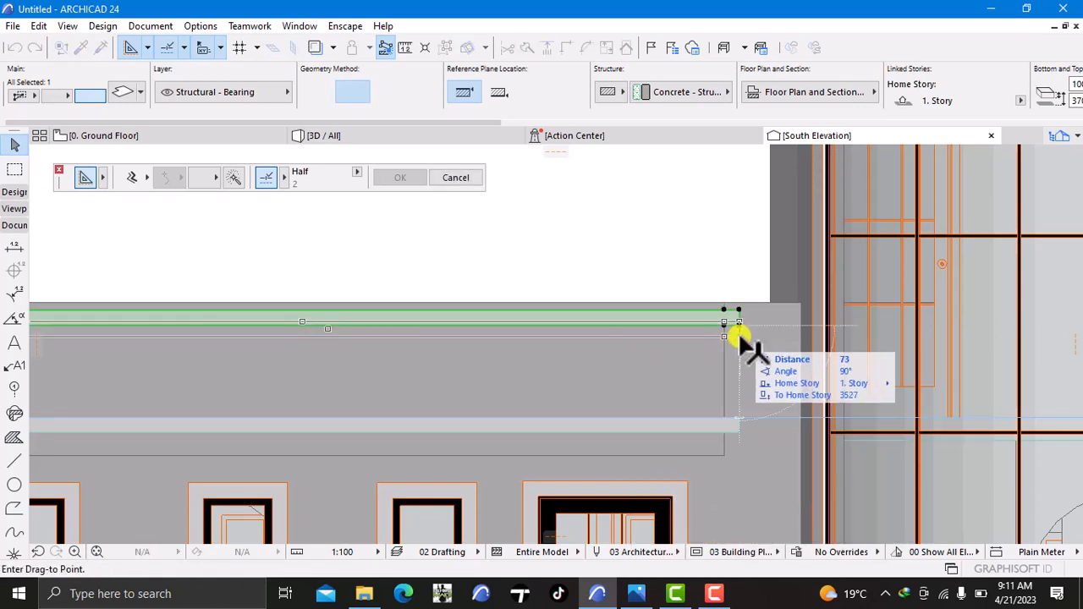
type("100")
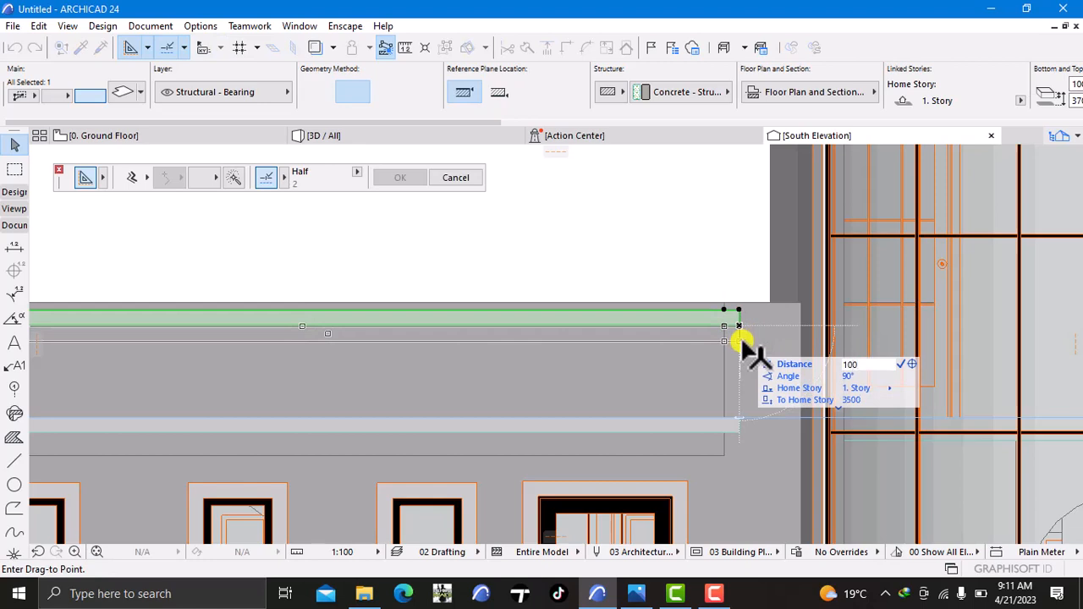
key("Return")
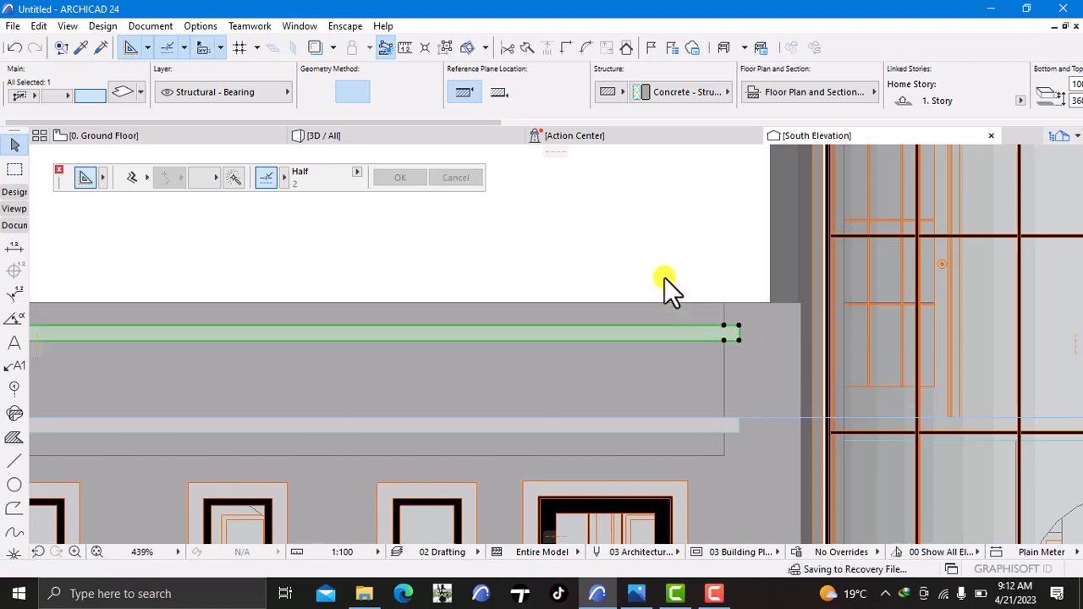
left_click(662, 270)
Move the lower band slab above the double entrance door straight up by its own thickness
scroll(677, 423, "down", 5)
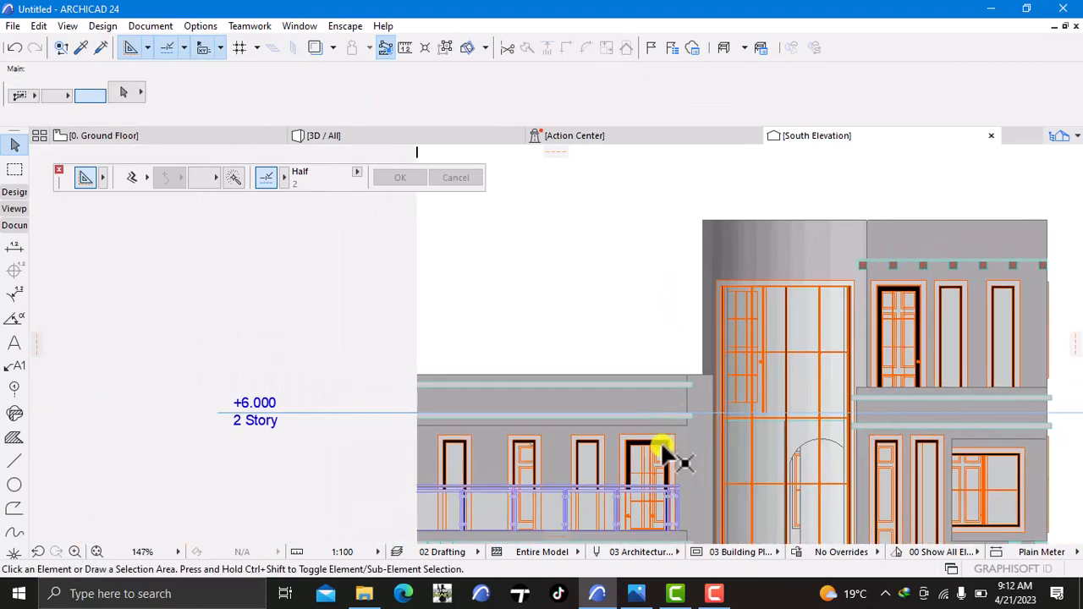
scroll(647, 463, "up", 5)
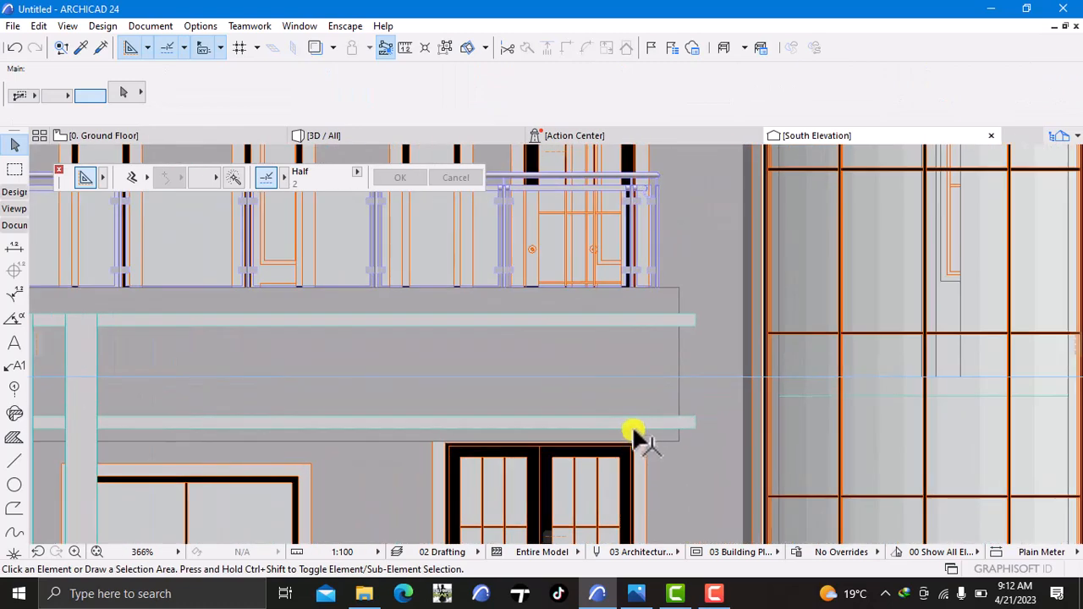
left_click(631, 421)
scroll(628, 421, "down", 4)
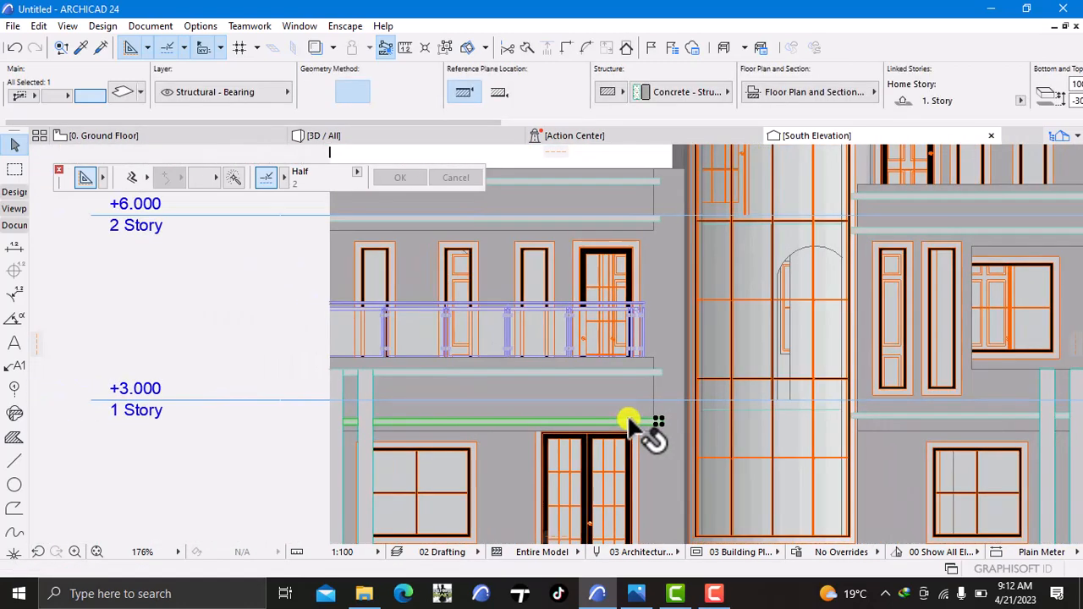
right_click(261, 464)
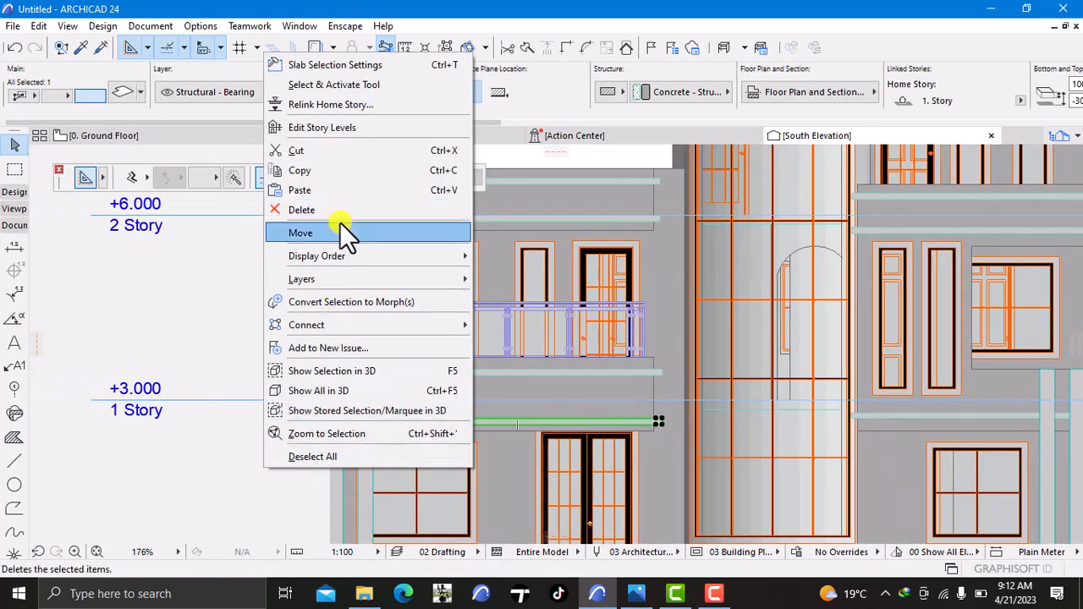
mouse_move(341, 225)
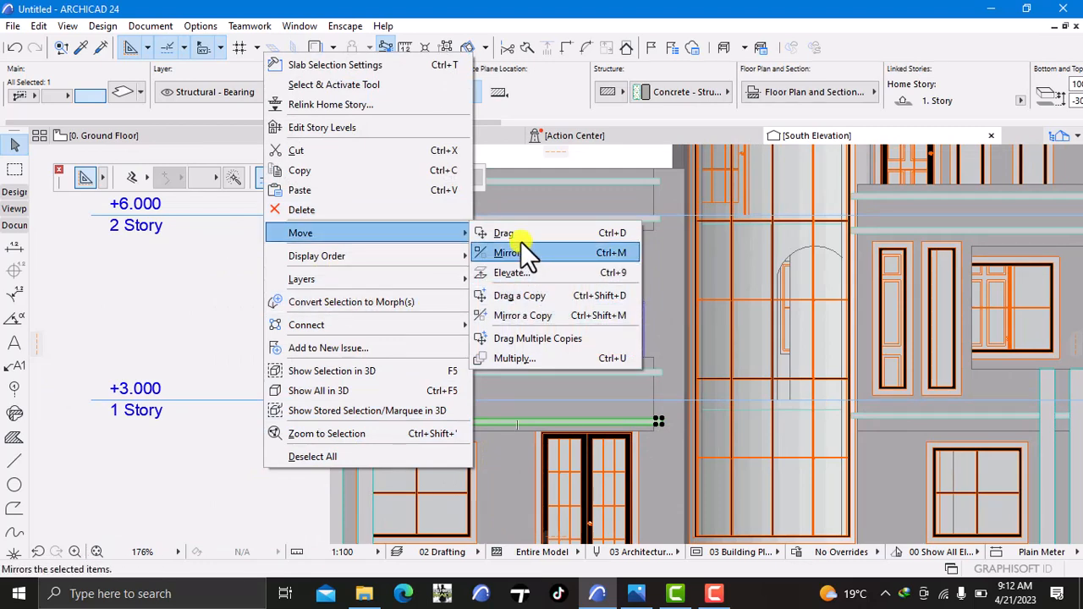
left_click(511, 234)
scroll(647, 421, "up", 5)
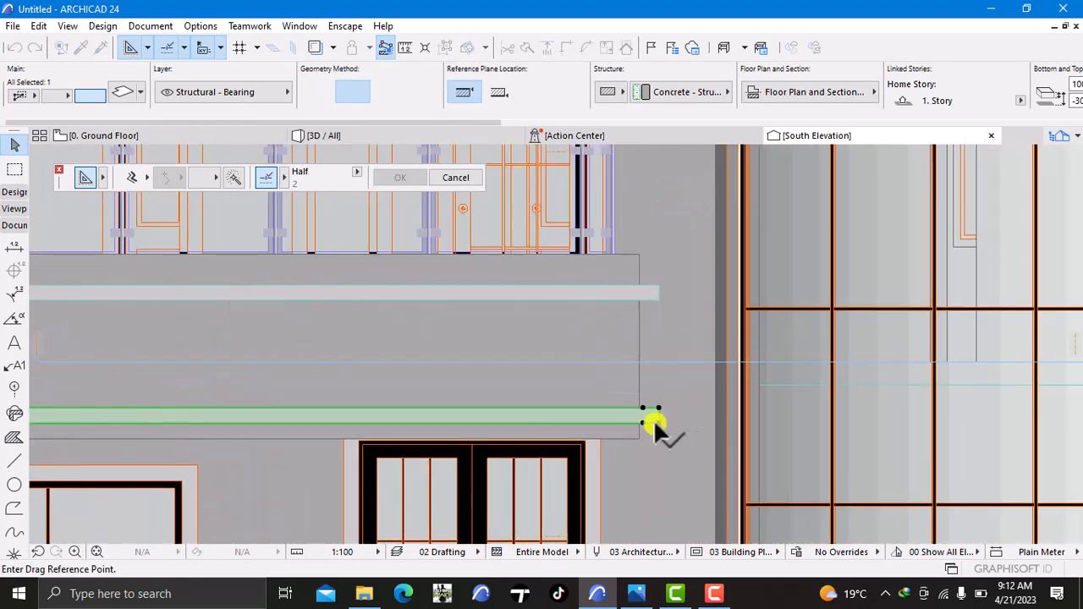
left_click(653, 418)
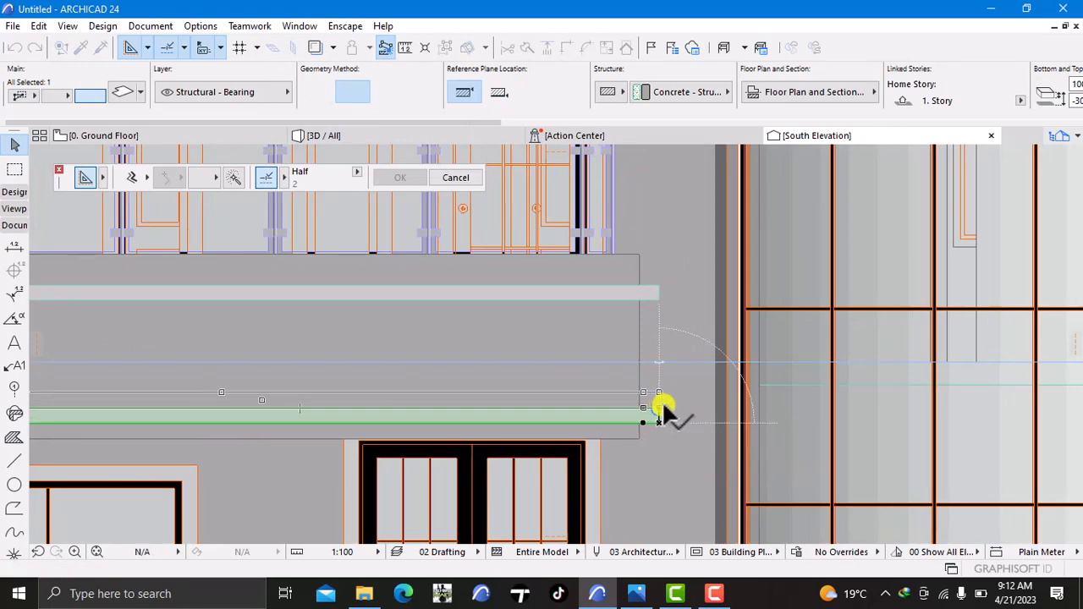
Move the first-story band slab on the wing beyond the curved glazed tower straight up by 100 mm
scroll(661, 412, "down", 5)
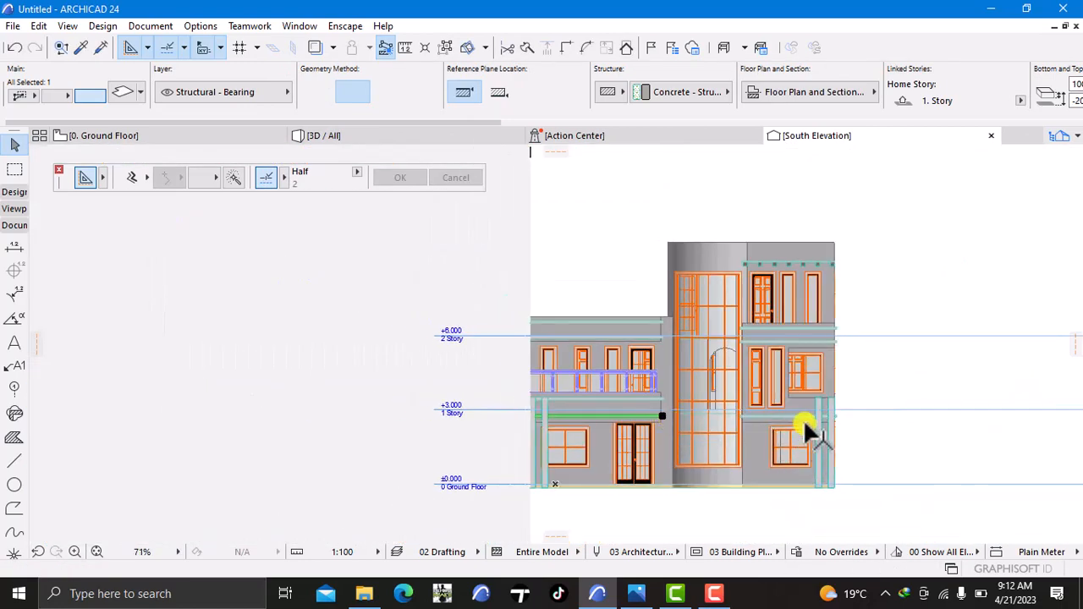
scroll(791, 422, "up", 5)
scroll(723, 423, "up", 1)
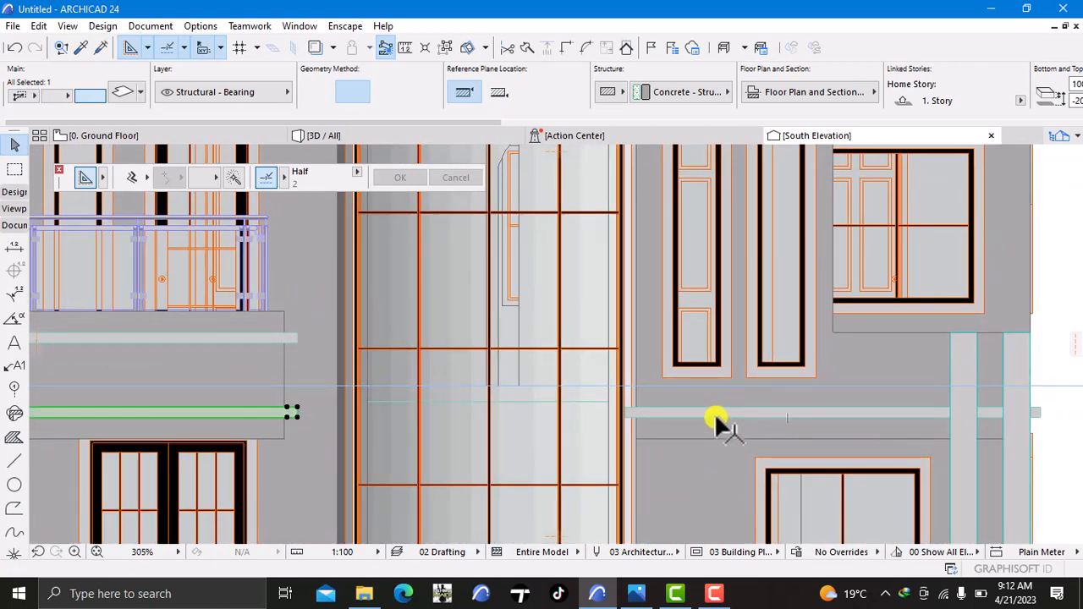
left_click(713, 413)
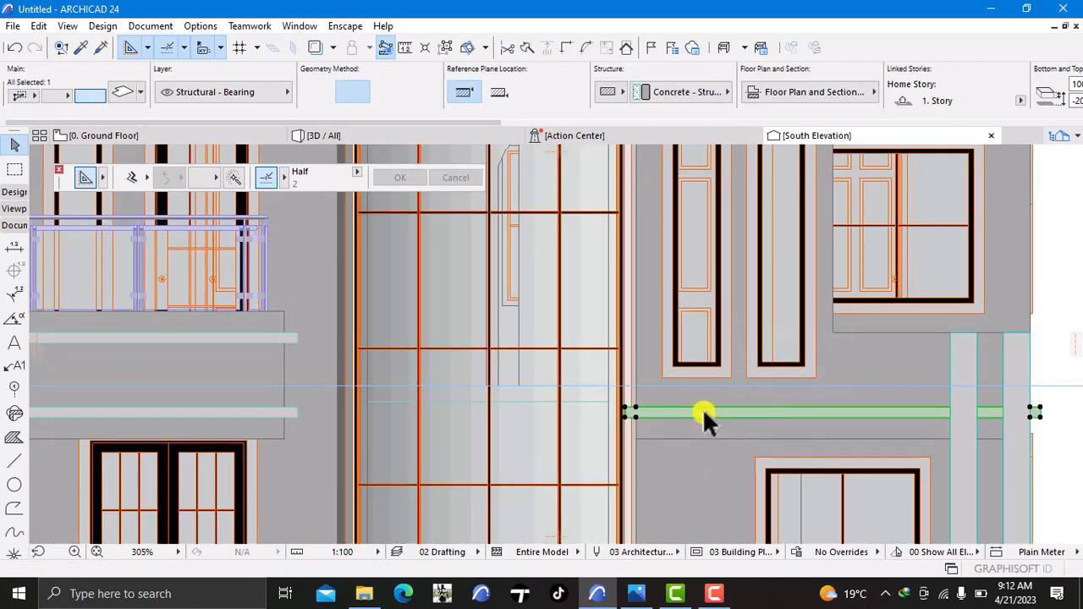
scroll(702, 413, "down", 5)
right_click(897, 437)
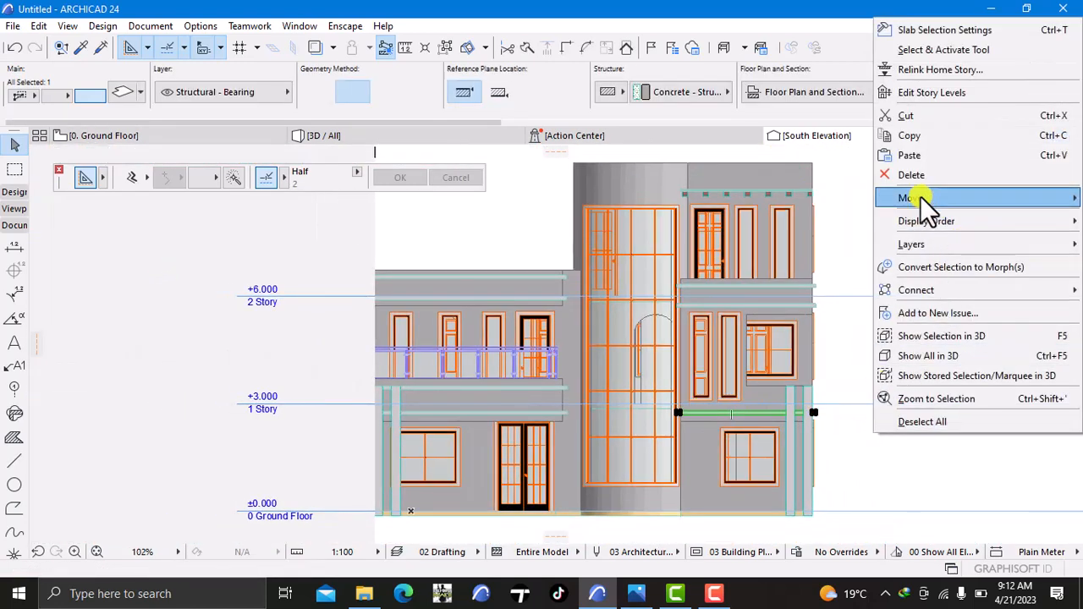
mouse_move(920, 196)
left_click(816, 197)
scroll(681, 389, "up", 5)
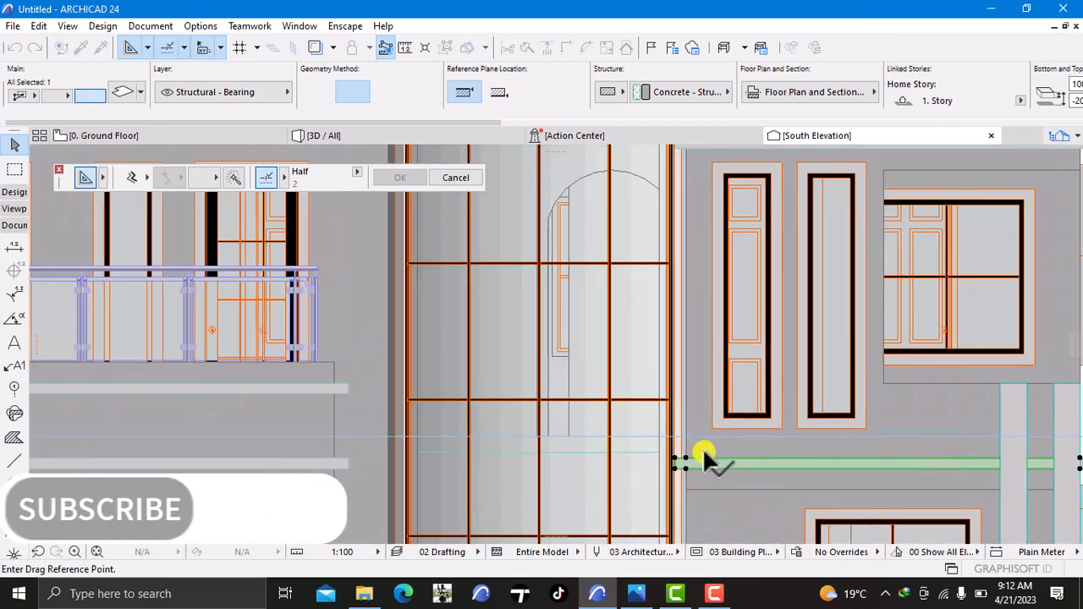
scroll(649, 423, "up", 2)
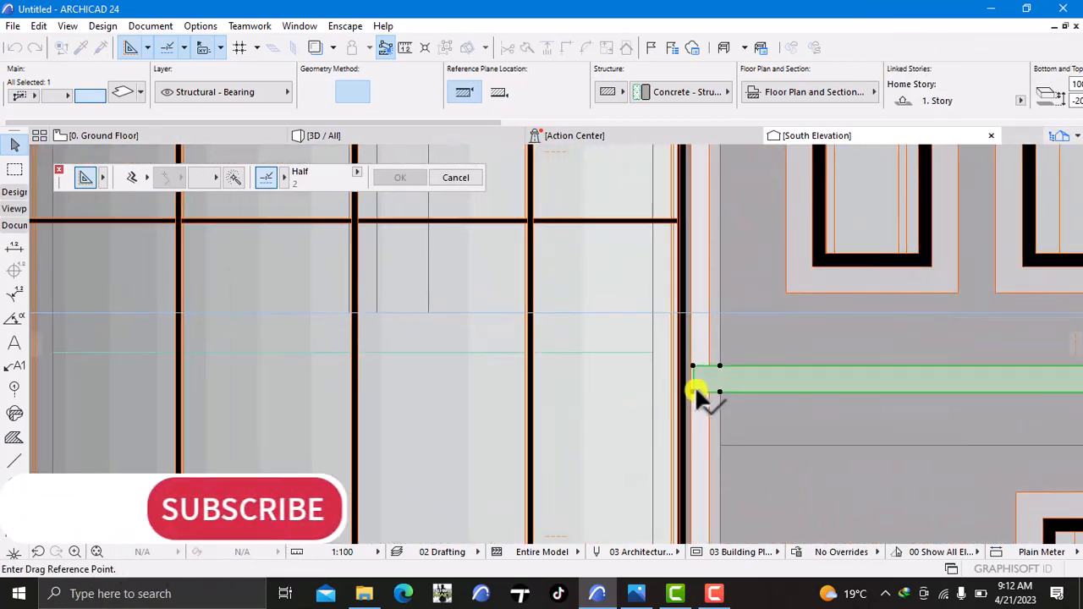
left_click(691, 390)
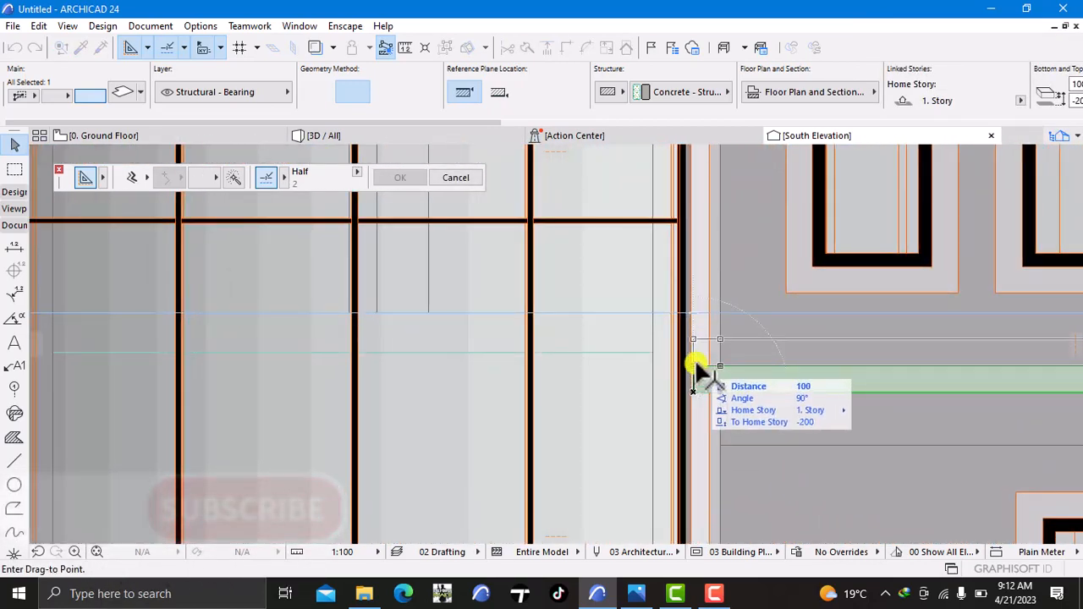
left_click(695, 365)
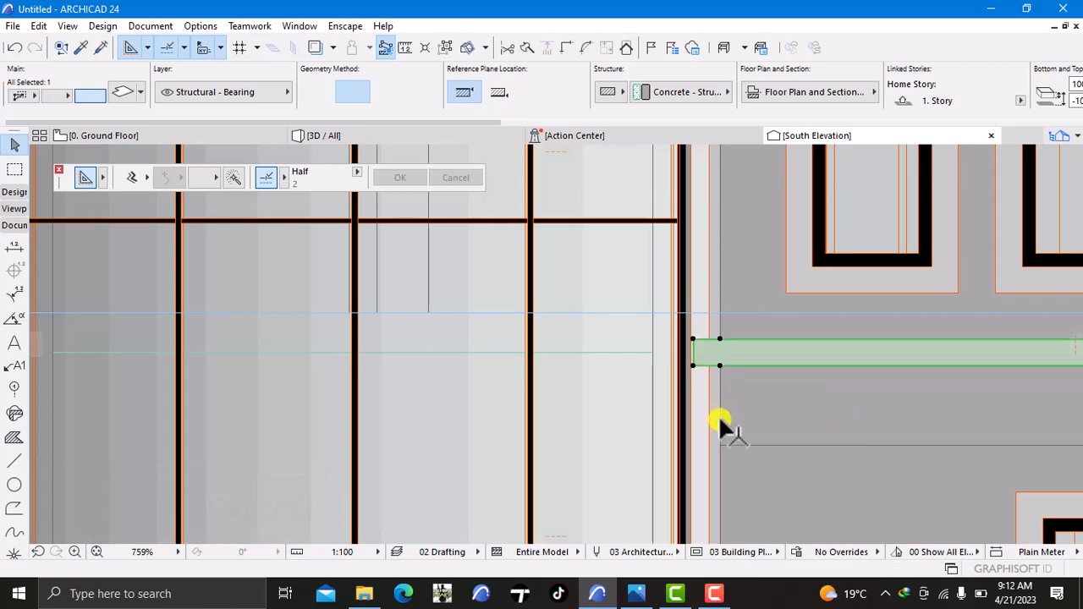
Return to the 3D view of the whole model and examine the building's side wall and front corner
scroll(718, 415, "down", 5)
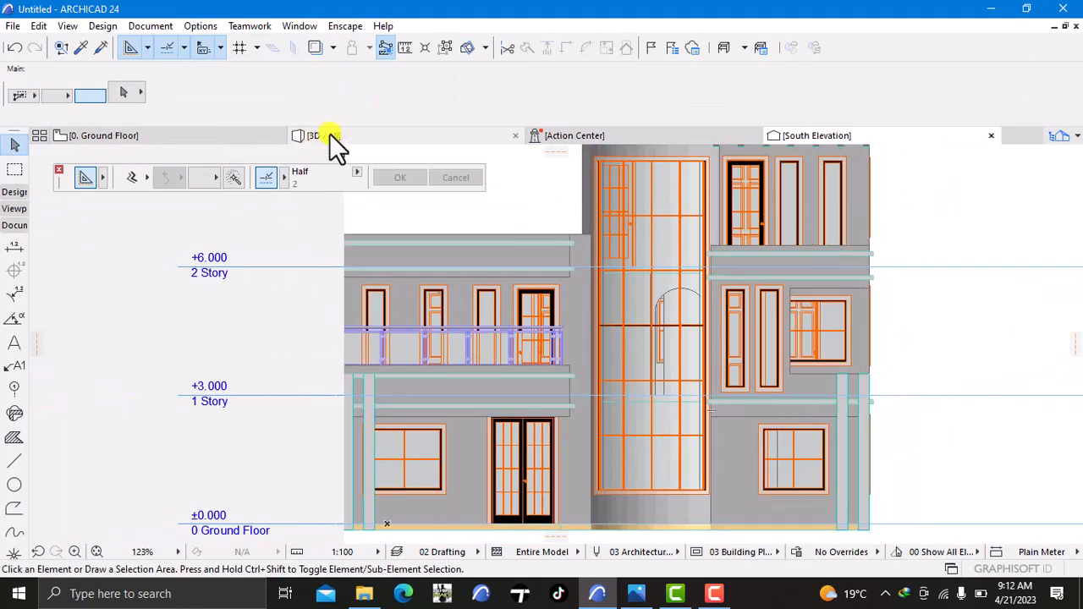
left_click(326, 135)
middle_click_drag(438, 289, 523, 340, "shift")
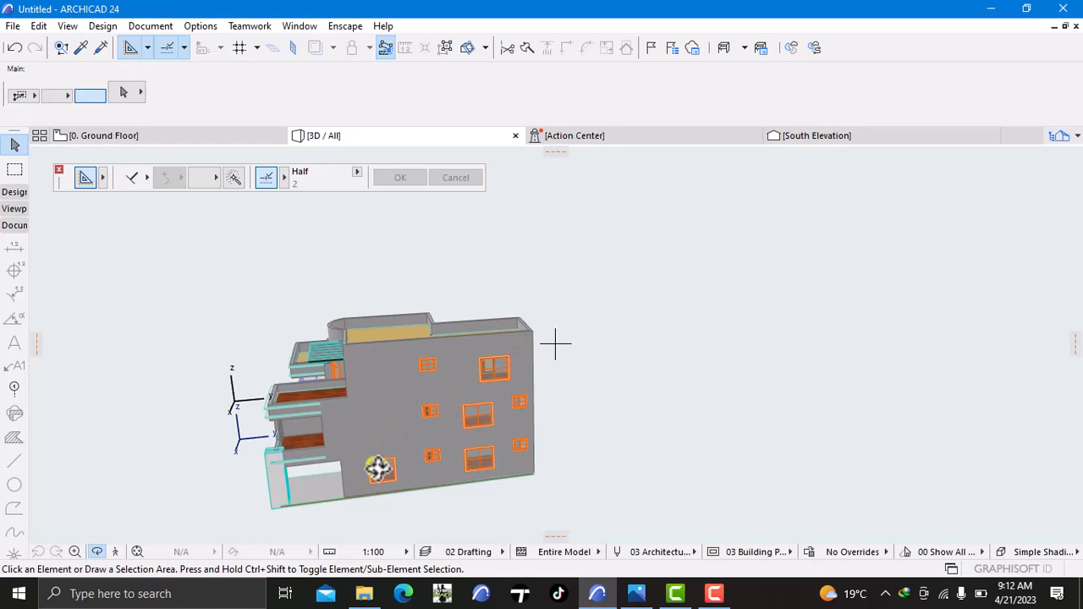
middle_click_drag(383, 484, 421, 433)
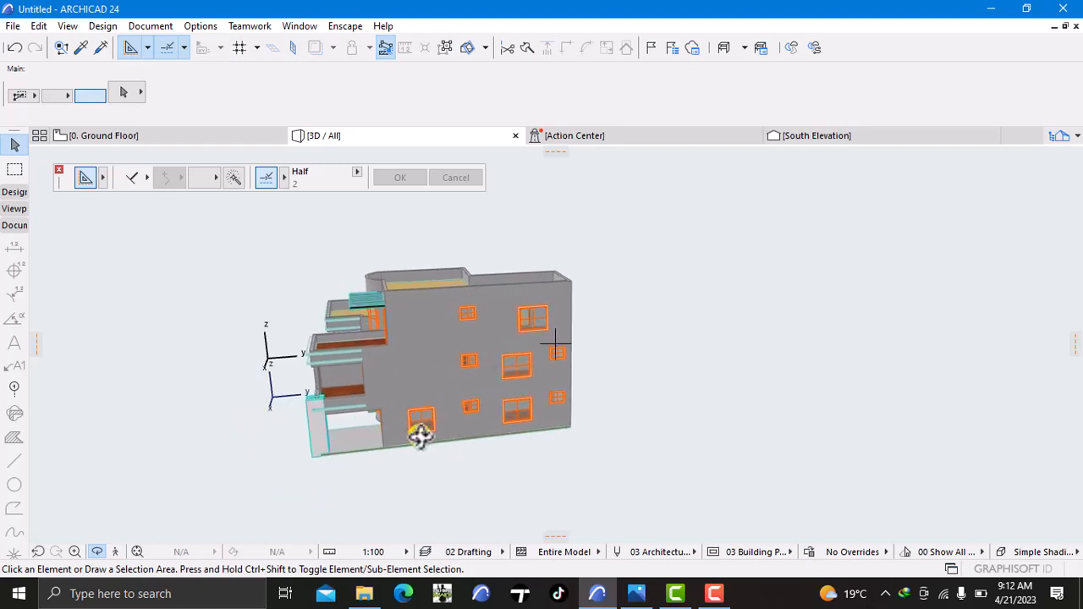
right_click(346, 490)
left_click(306, 498)
left_click_drag(294, 487, 406, 454)
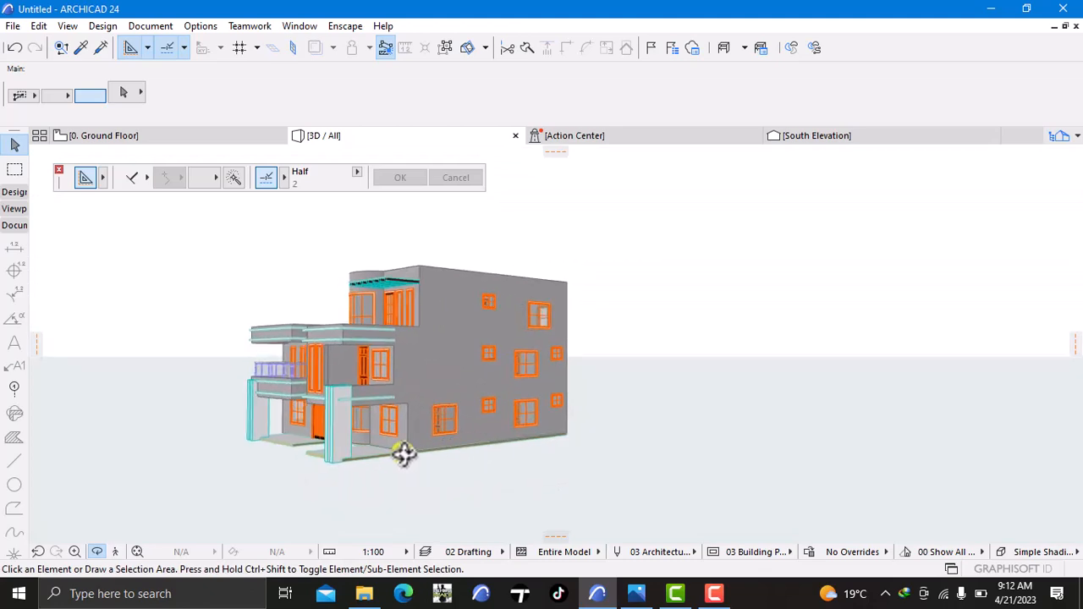
Examine the vertical alignment of the windows on the building's side wall in 3D
left_click_drag(329, 455, 488, 399)
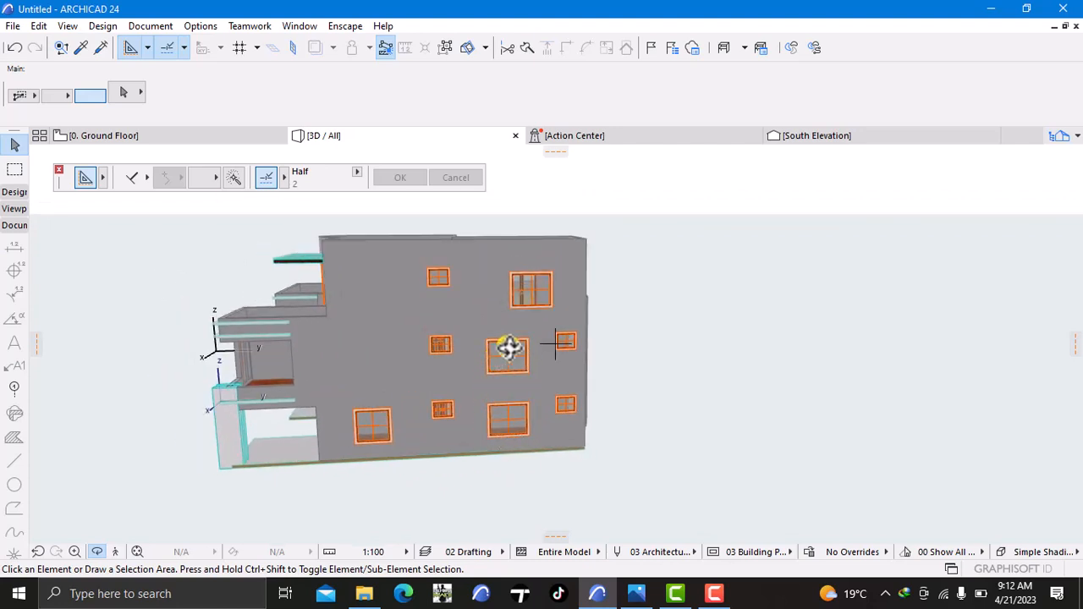
left_click_drag(555, 342, 420, 290)
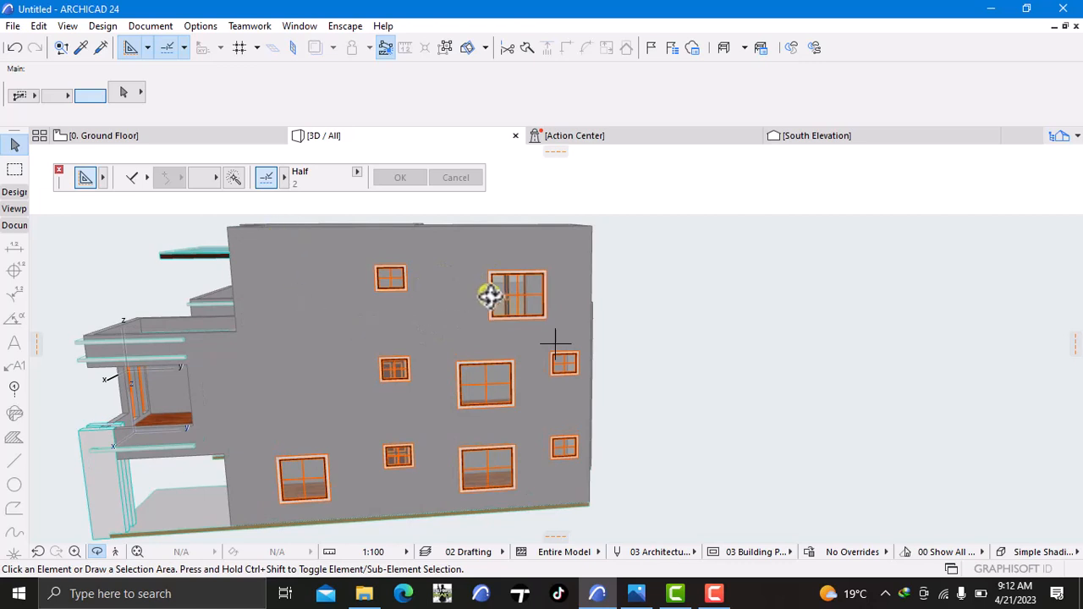
left_click_drag(489, 294, 421, 340)
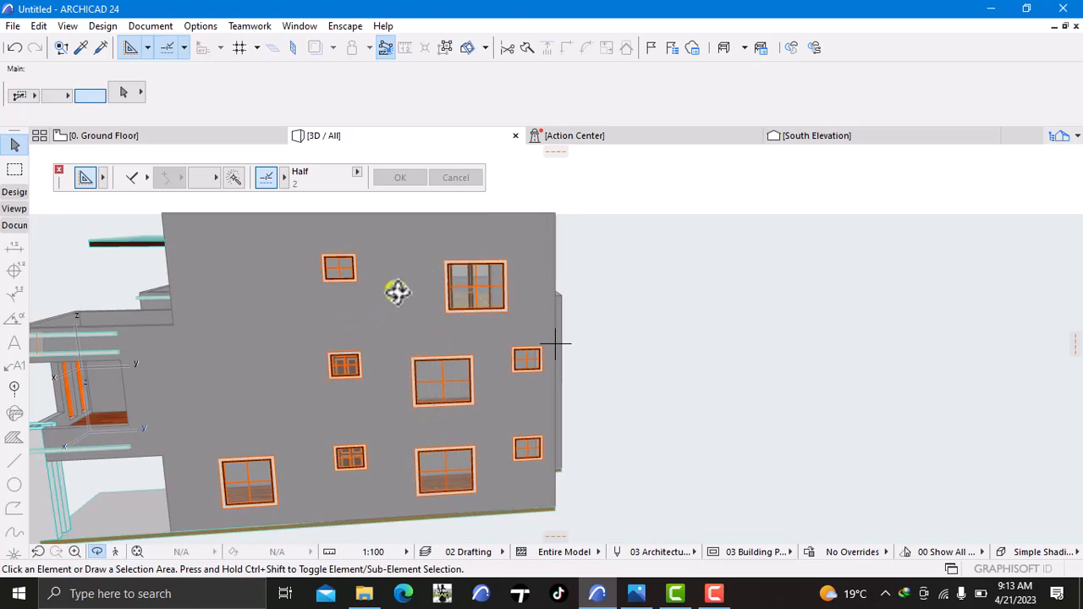
left_click_drag(433, 447, 447, 340)
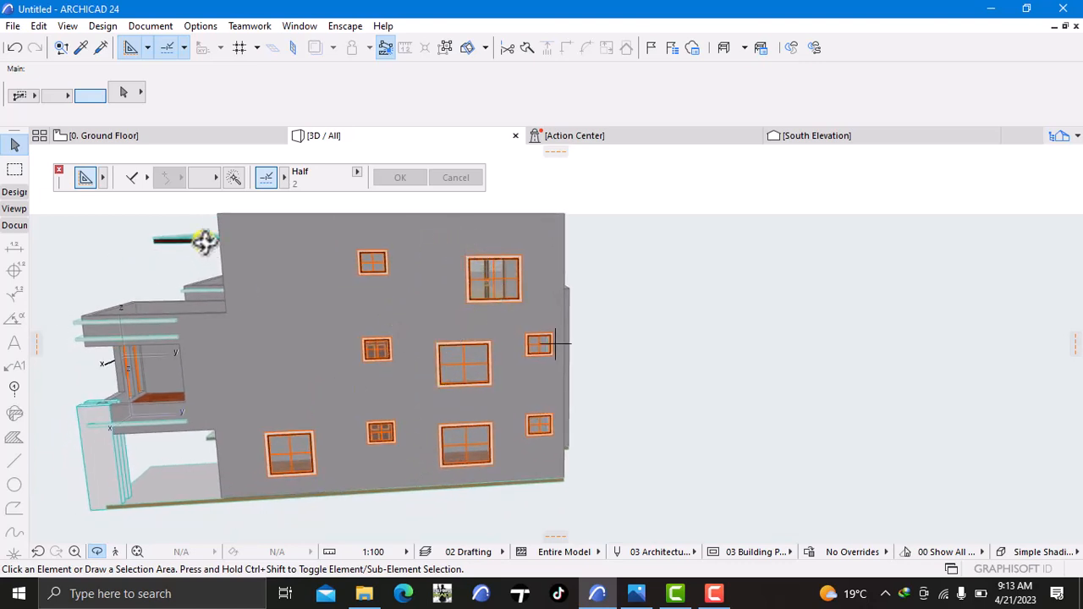
Switch from the 3D view to the floor plan and open 1. Story
left_click(140, 142)
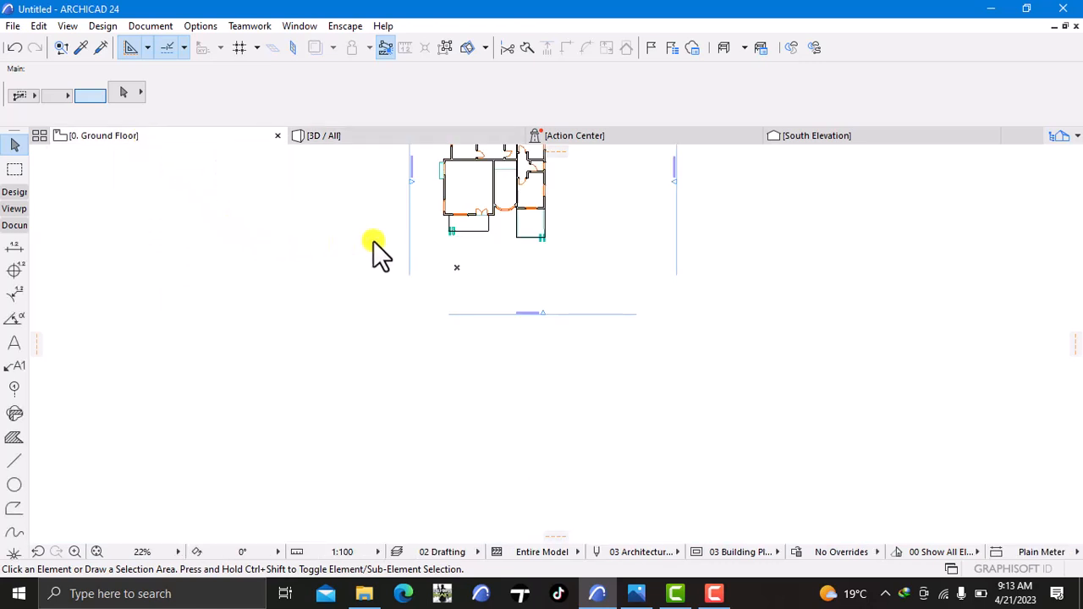
scroll(375, 274, "down", 6)
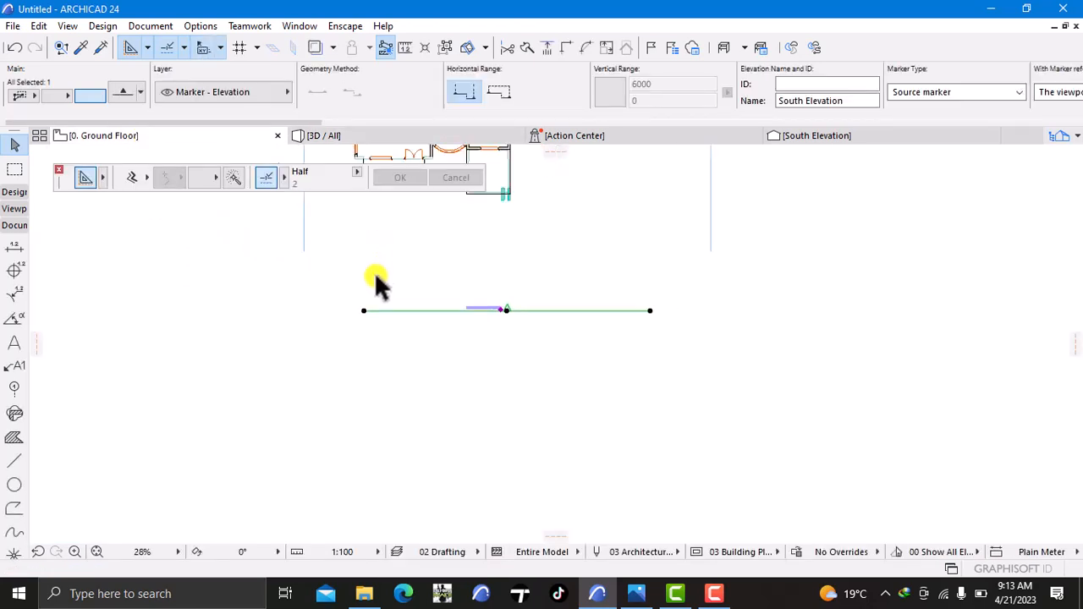
key("Escape")
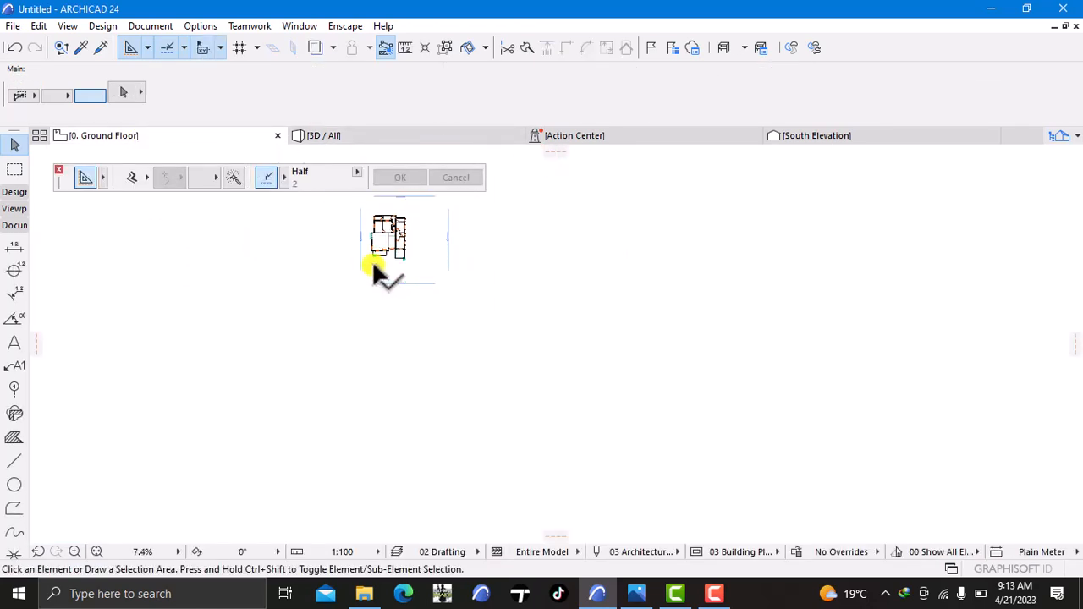
scroll(376, 264, "down", 4)
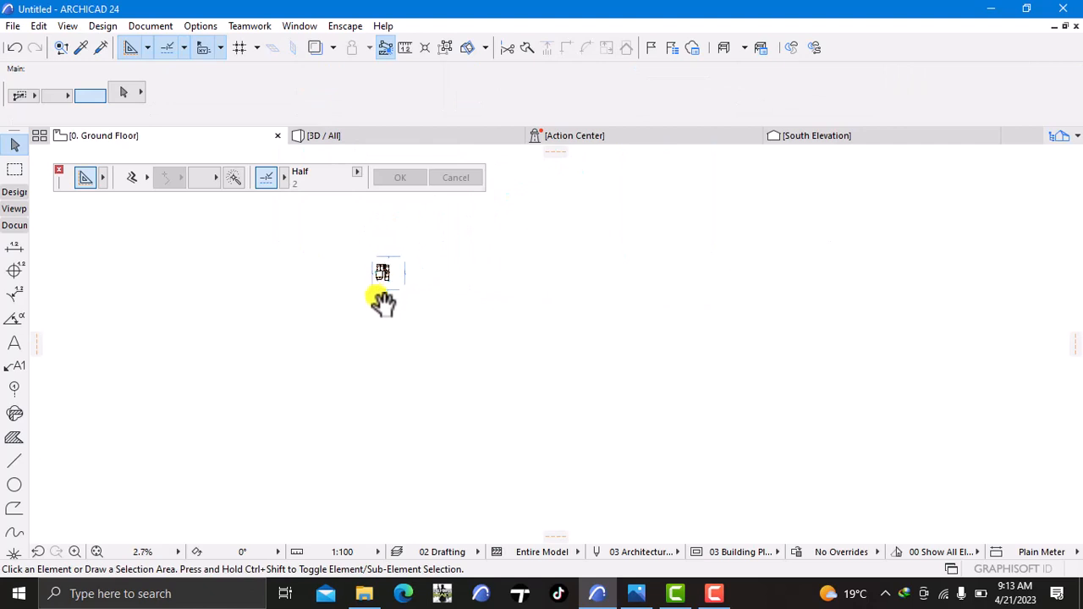
right_click(123, 136)
left_click(167, 272)
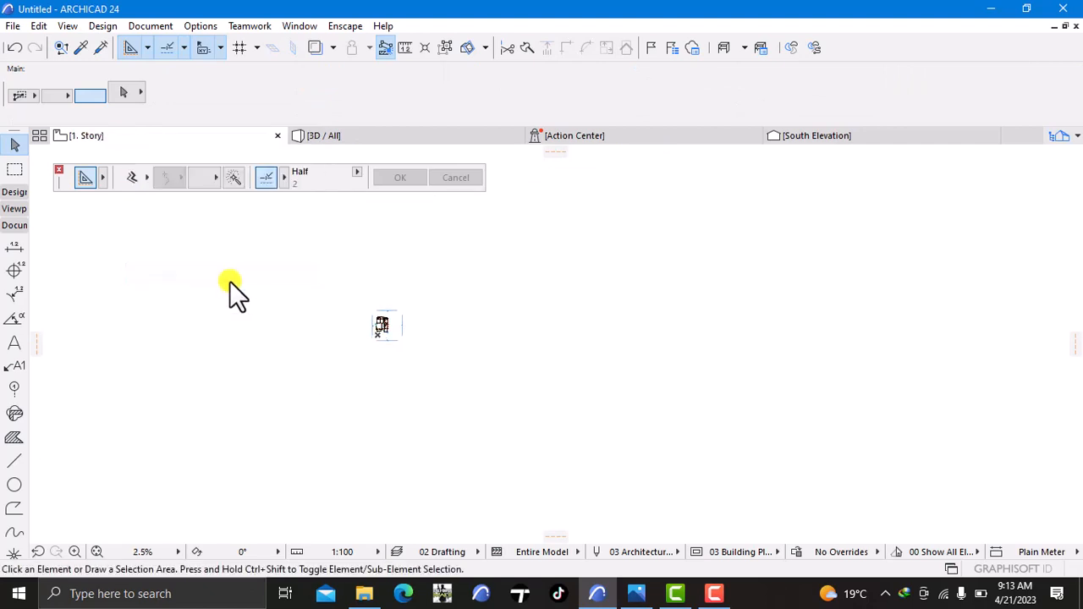
Delete the existing red line across the east wall at the lower end of the large window
scroll(381, 321, "up", 8)
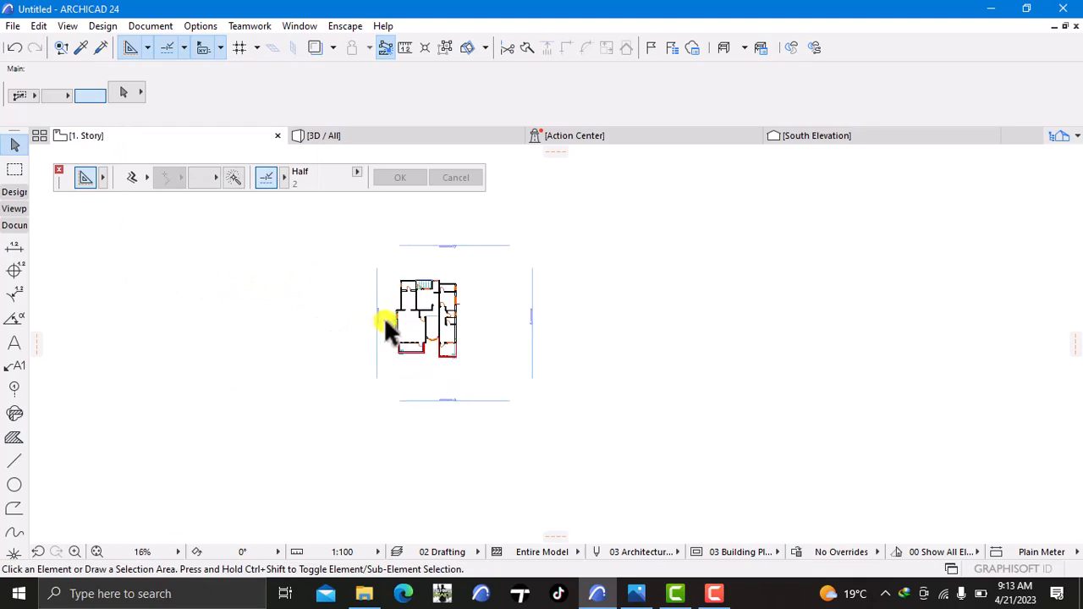
scroll(495, 317, "up", 8)
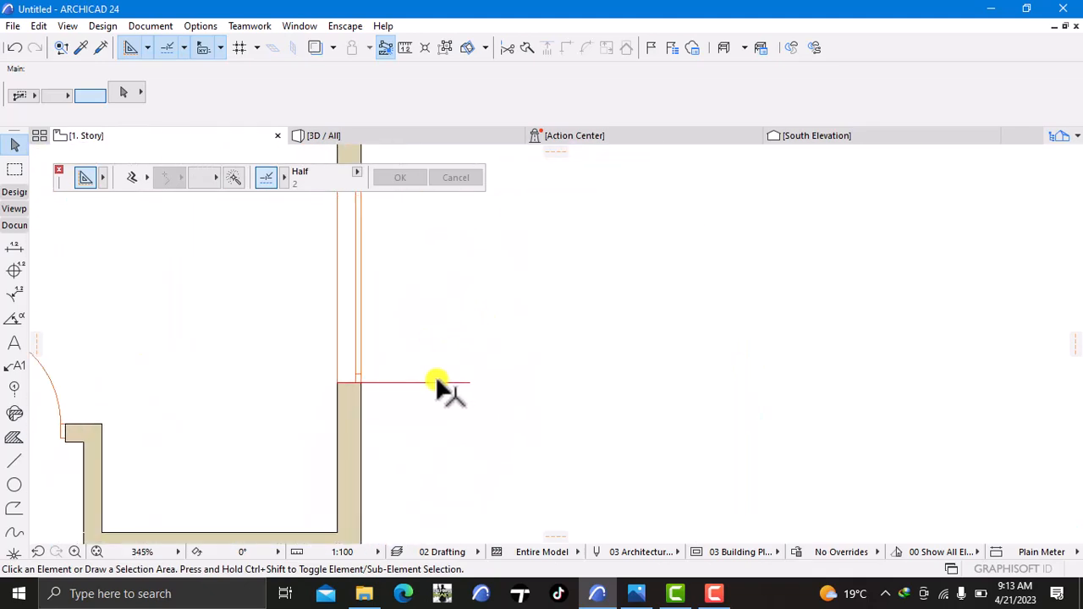
left_click(436, 386)
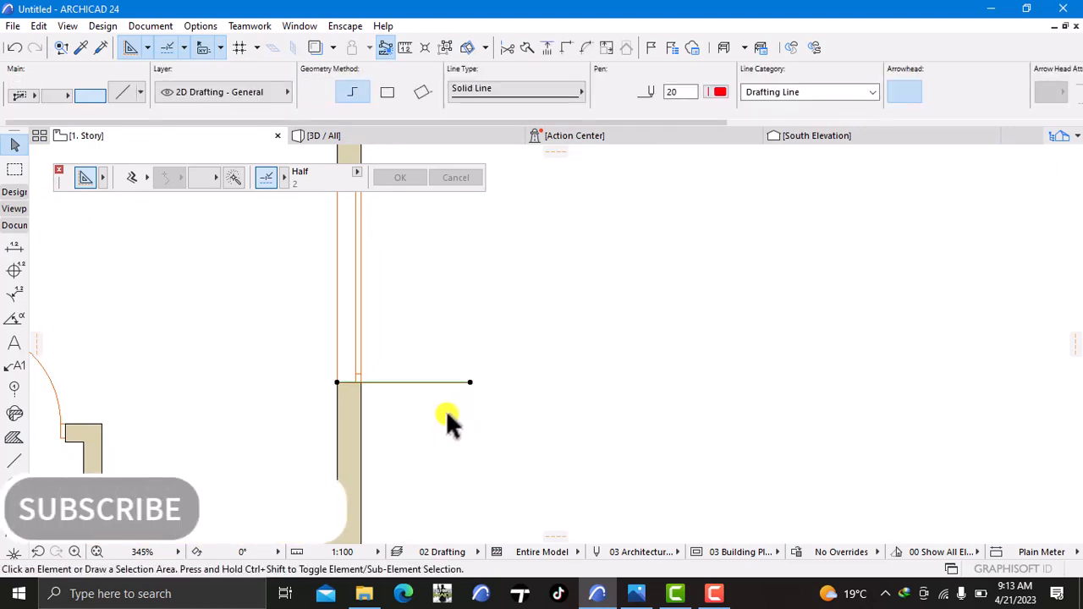
key("Delete")
Draw a short horizontal reference line across the east wall at the large window's lower jamb and copy it
left_click(14, 462)
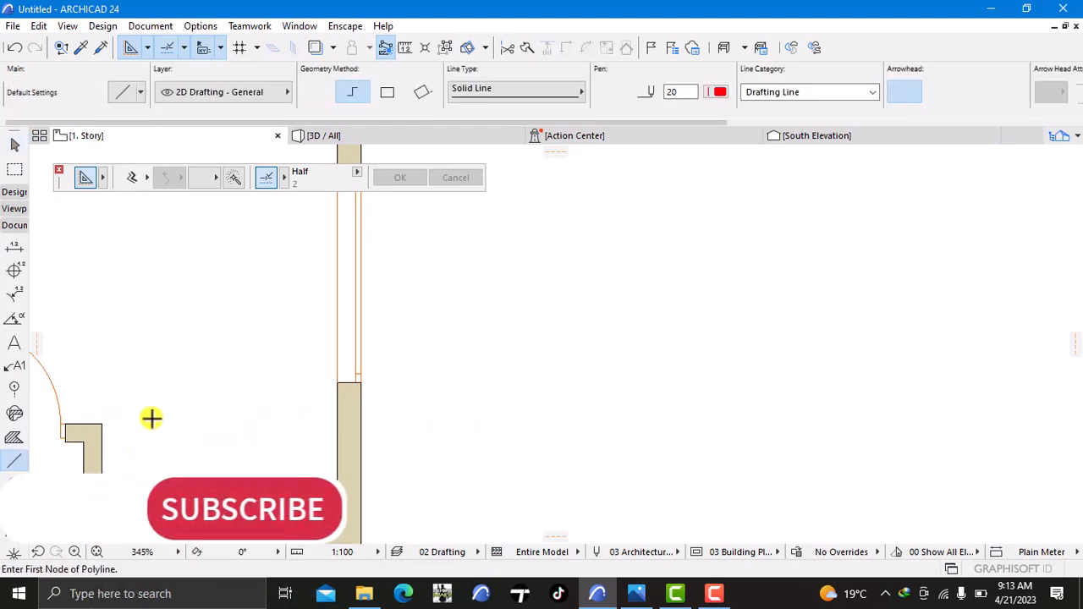
left_click(338, 382)
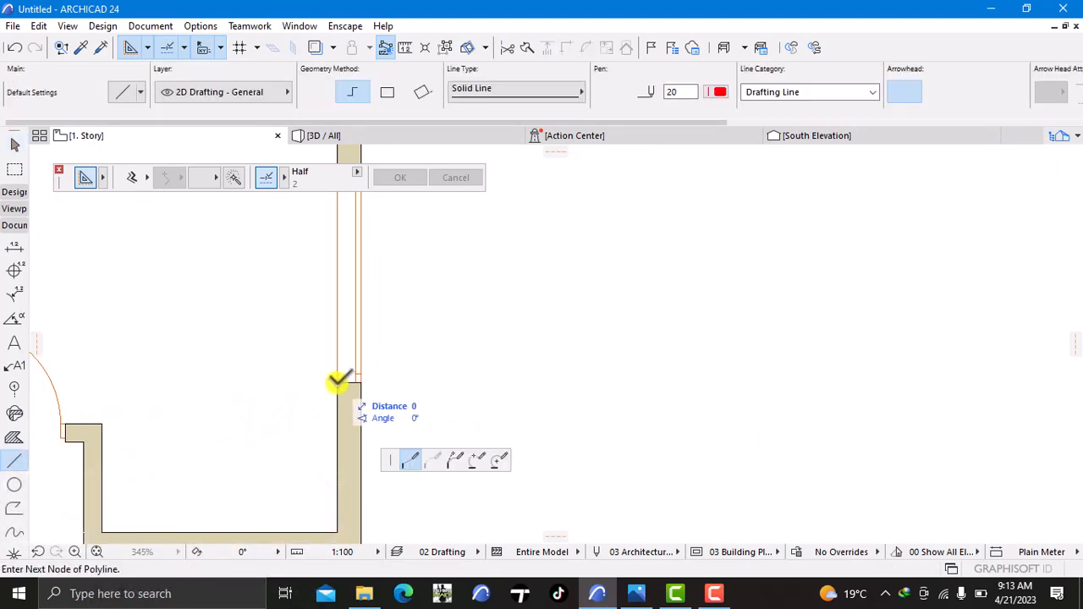
left_click(385, 382)
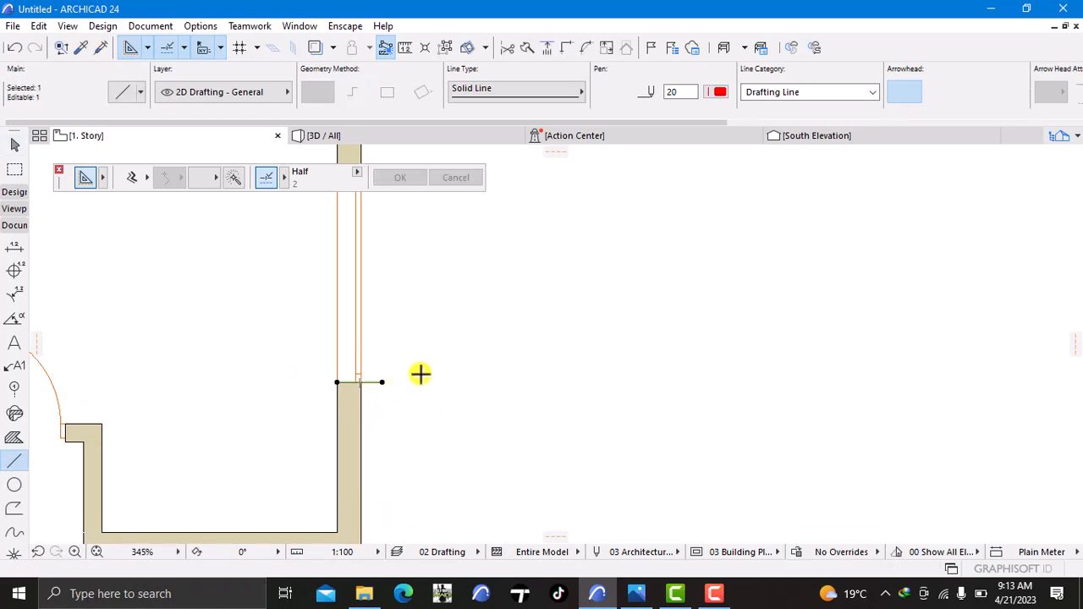
right_click(422, 373)
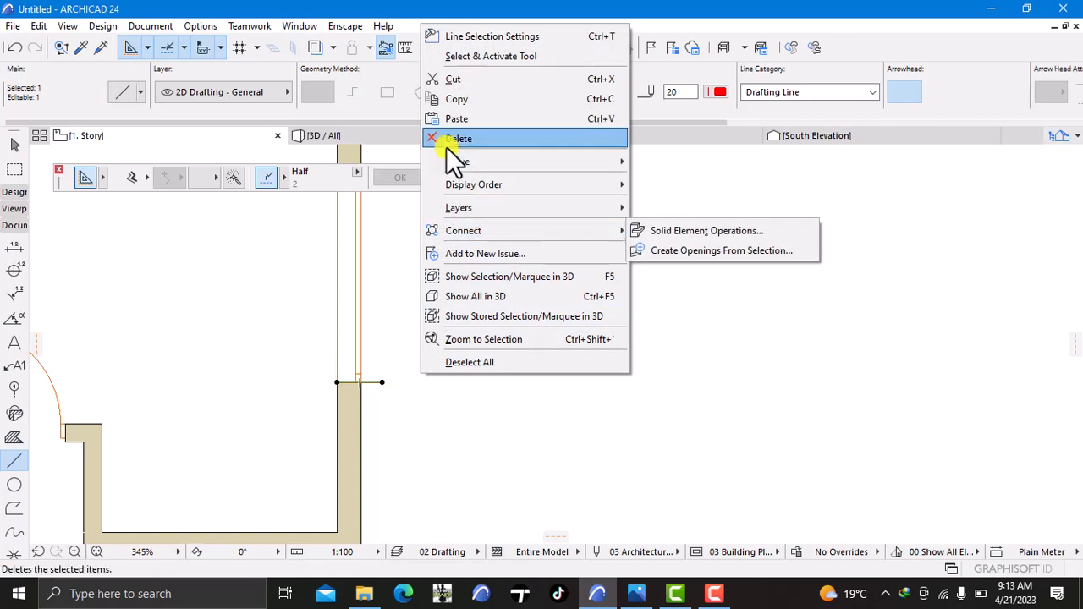
left_click(460, 101)
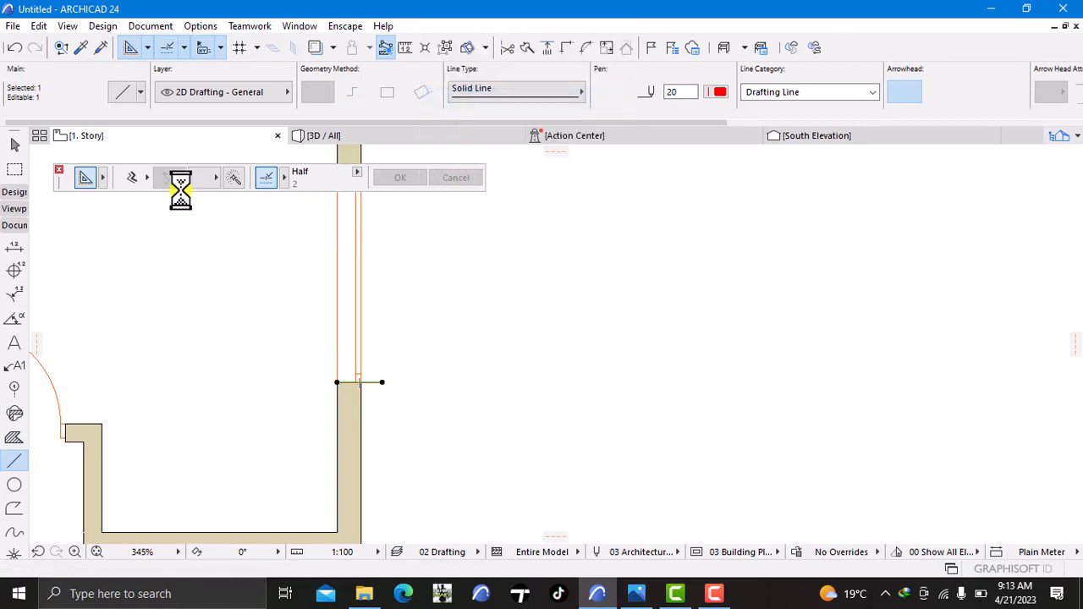
Open the 2. Story plan and paste the copied reference line at its original position on the east wall
right_click(105, 140)
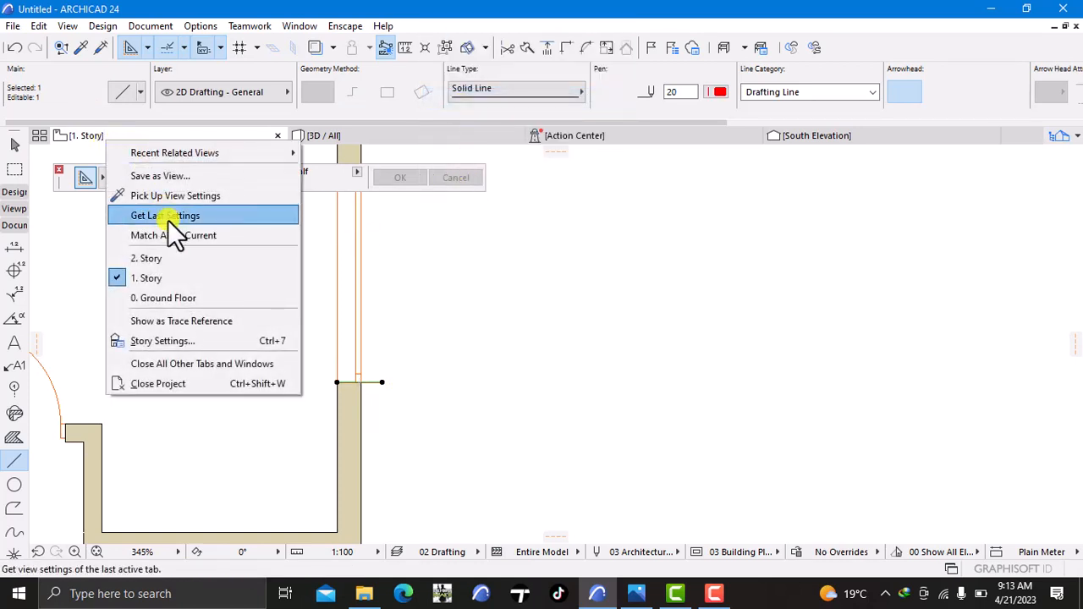
left_click(194, 258)
scroll(339, 288, "down", 10)
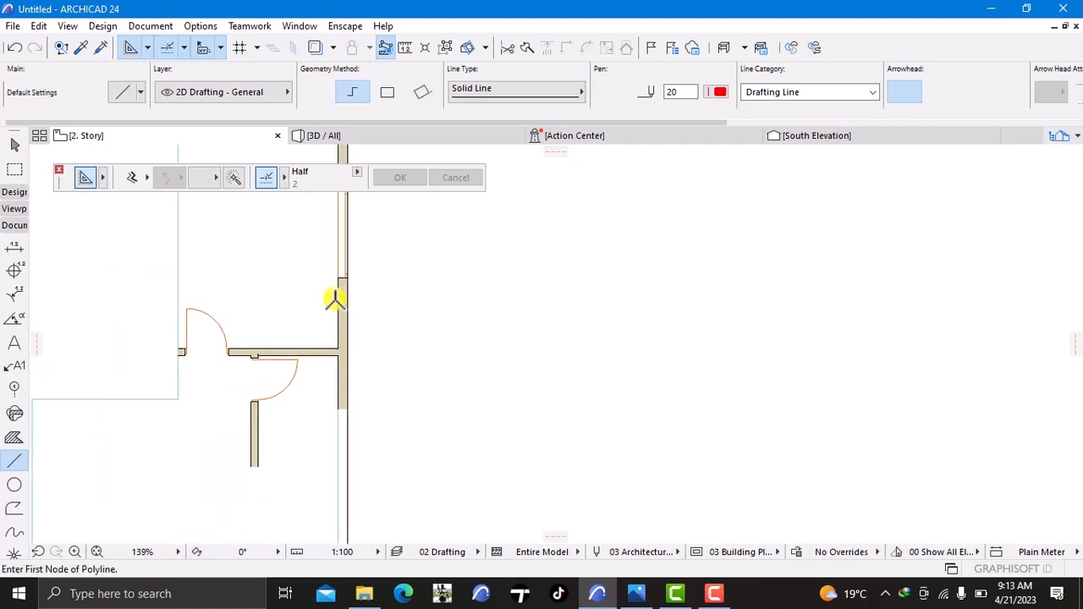
right_click(440, 285)
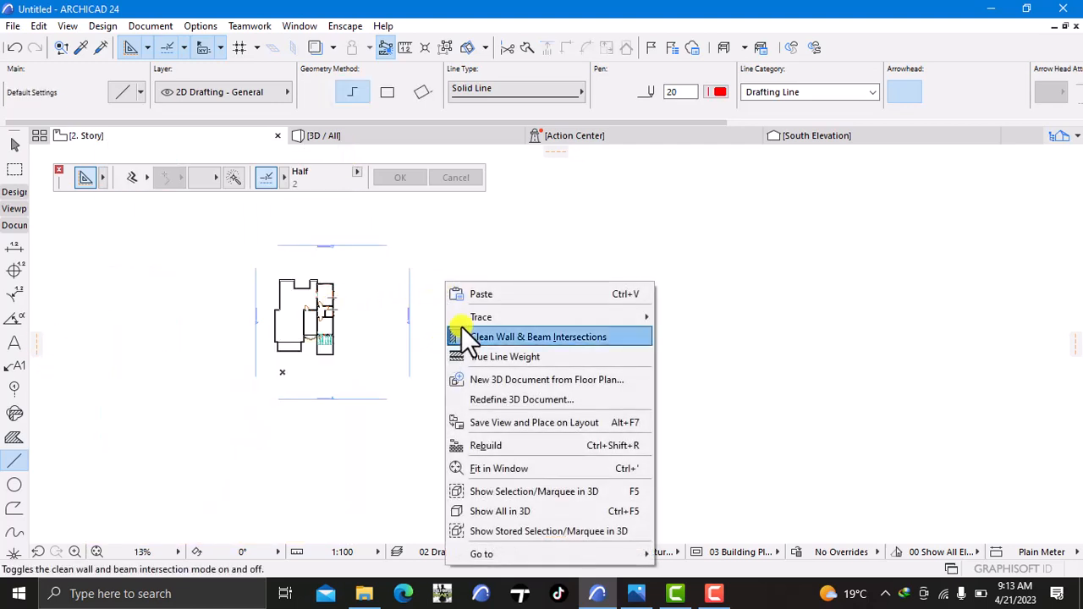
left_click(470, 298)
scroll(373, 313, "up", 7)
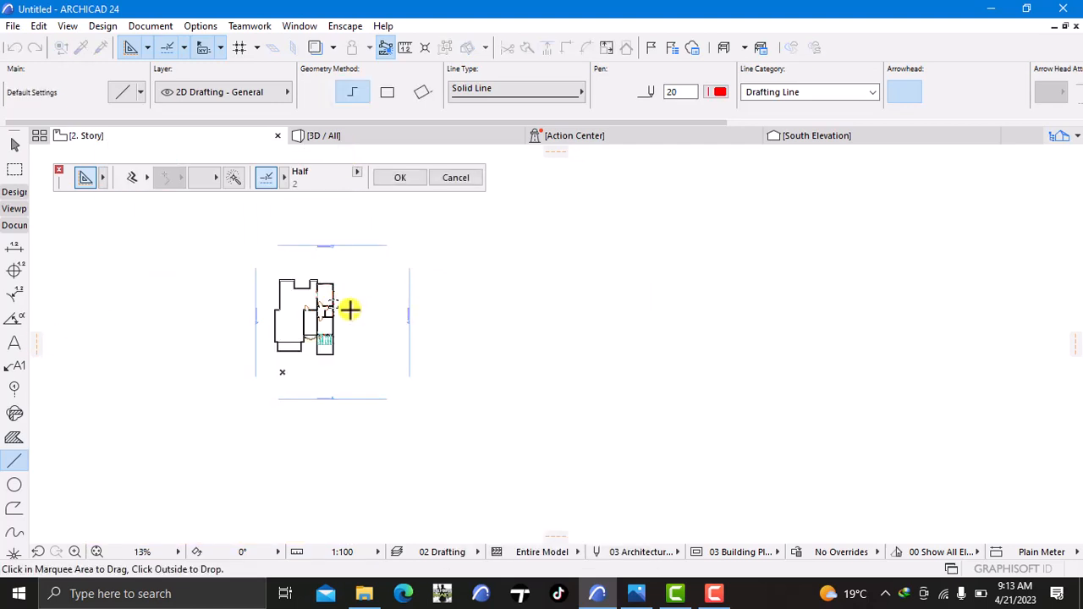
right_click(370, 383)
left_click(384, 339)
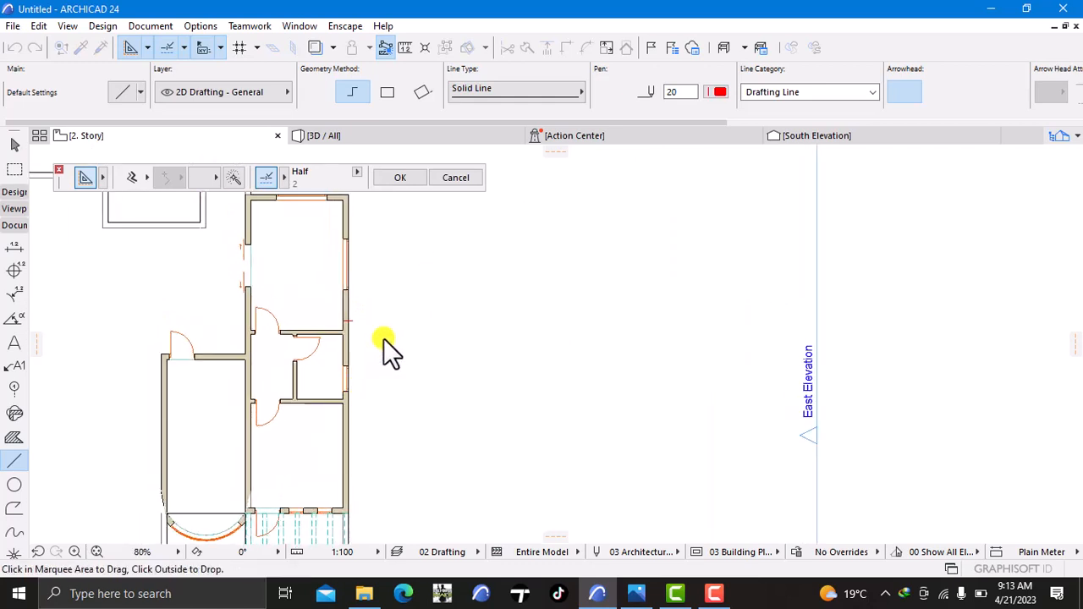
left_click(389, 338)
Move the 1800 mm wide east-wall window down along the wall until its lower outer corner meets the pasted reference line
scroll(388, 381, "up", 4)
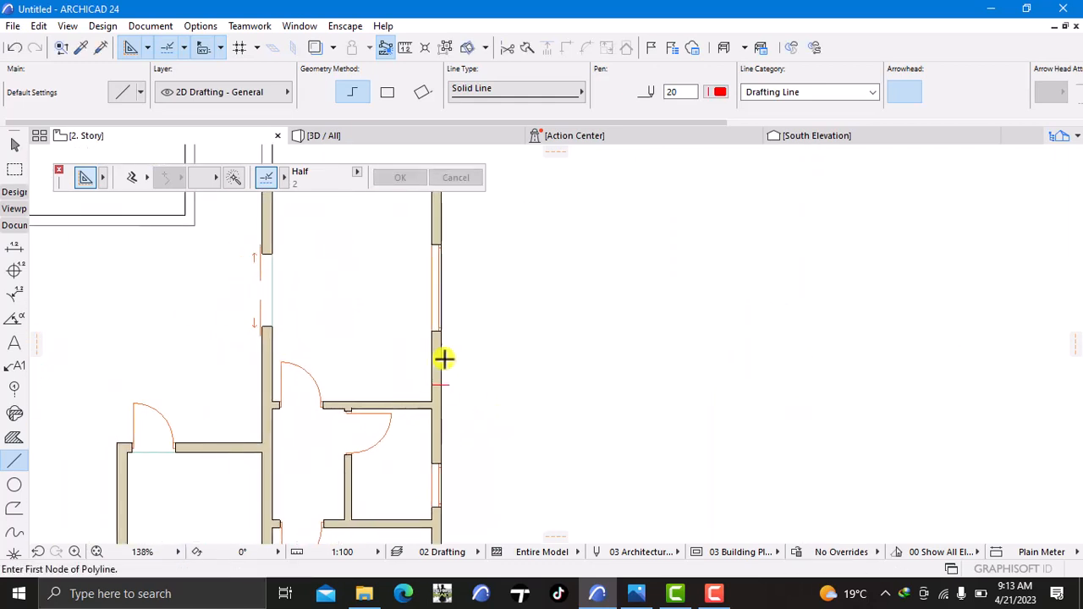
scroll(433, 330, "up", 1)
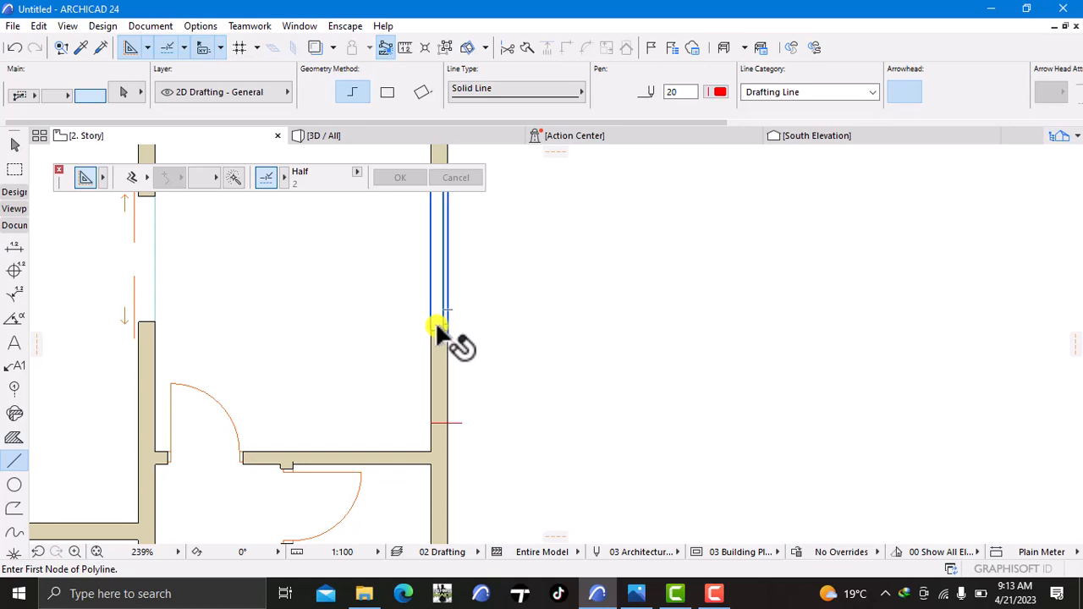
left_click(445, 328, "shift")
right_click(501, 323)
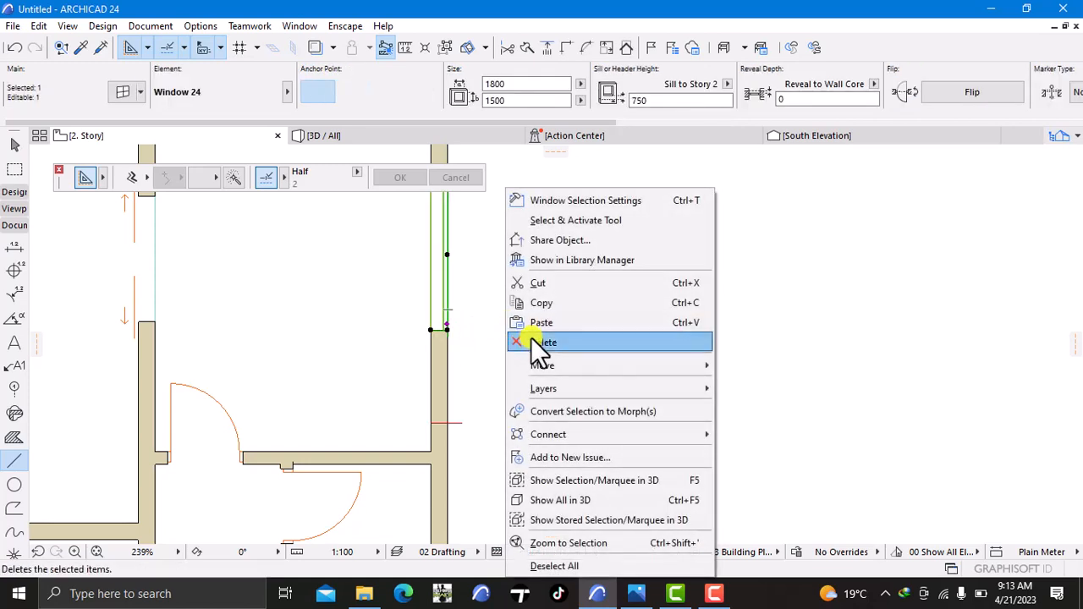
mouse_move(532, 366)
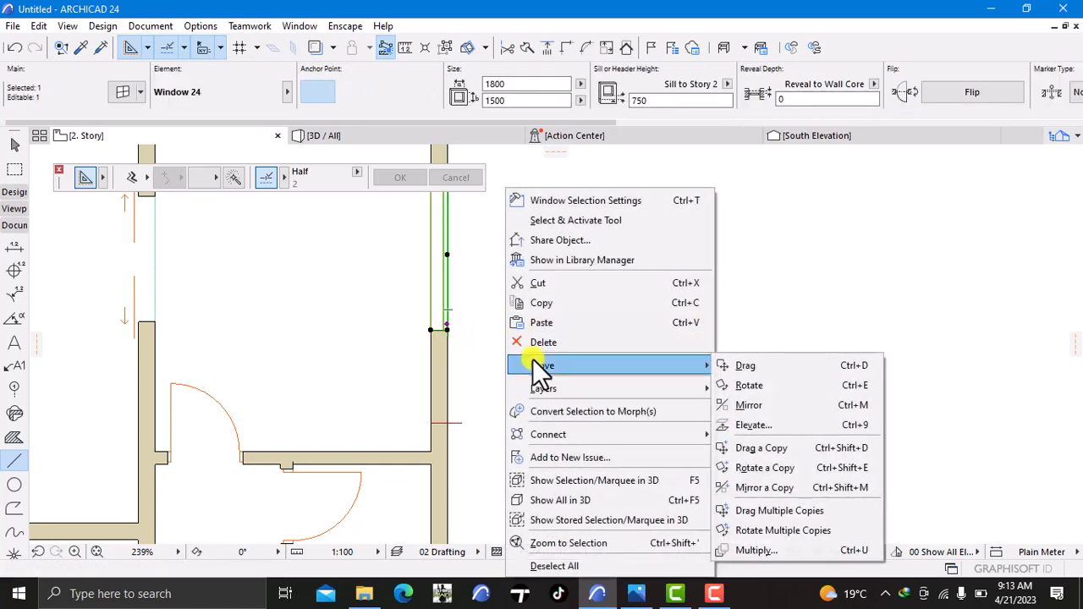
left_click(720, 366)
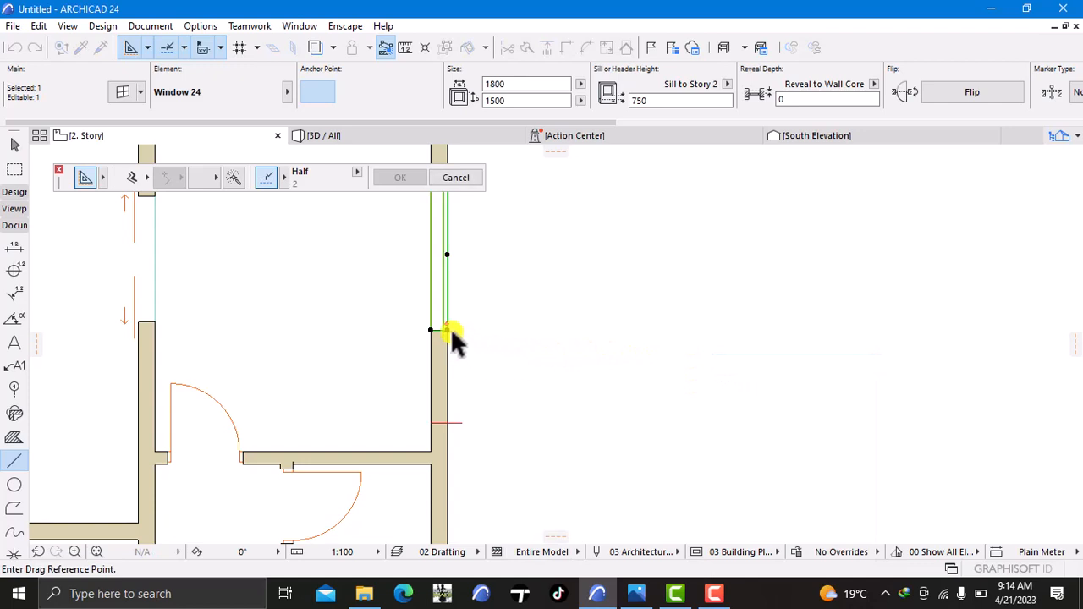
left_click(447, 329)
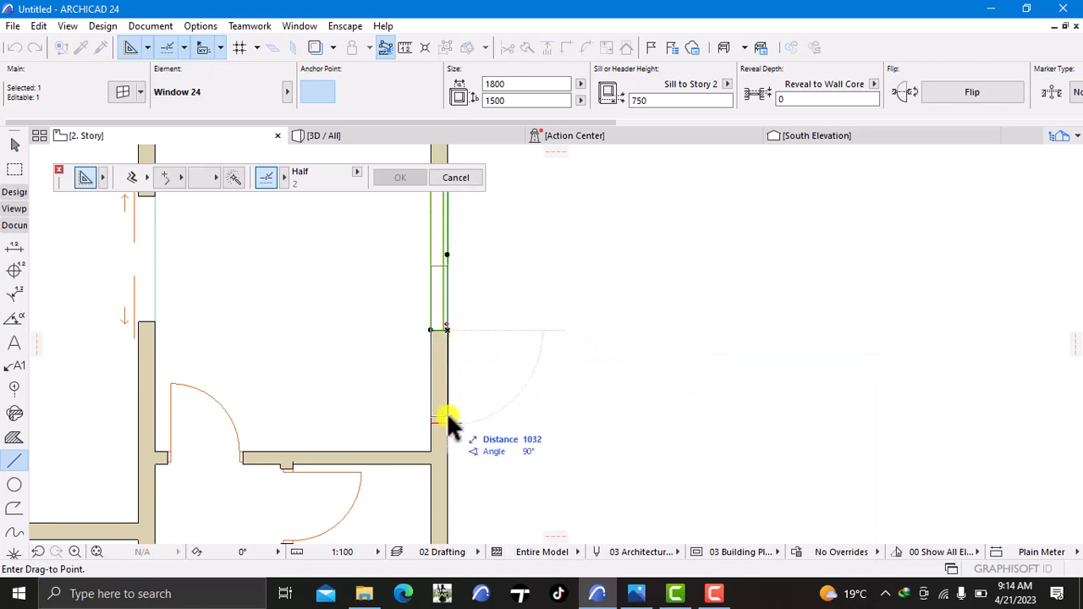
left_click(447, 423)
key("Escape")
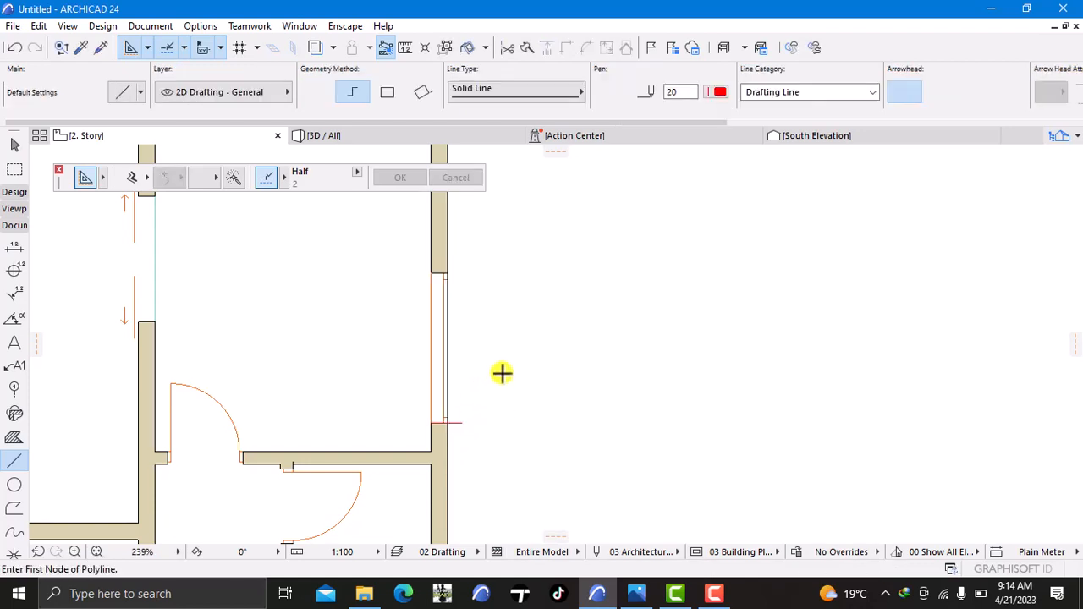
Return to the 3D view and examine how the top-floor window lines up with the windows below it
scroll(500, 374, "down", 5)
scroll(472, 334, "up", 3)
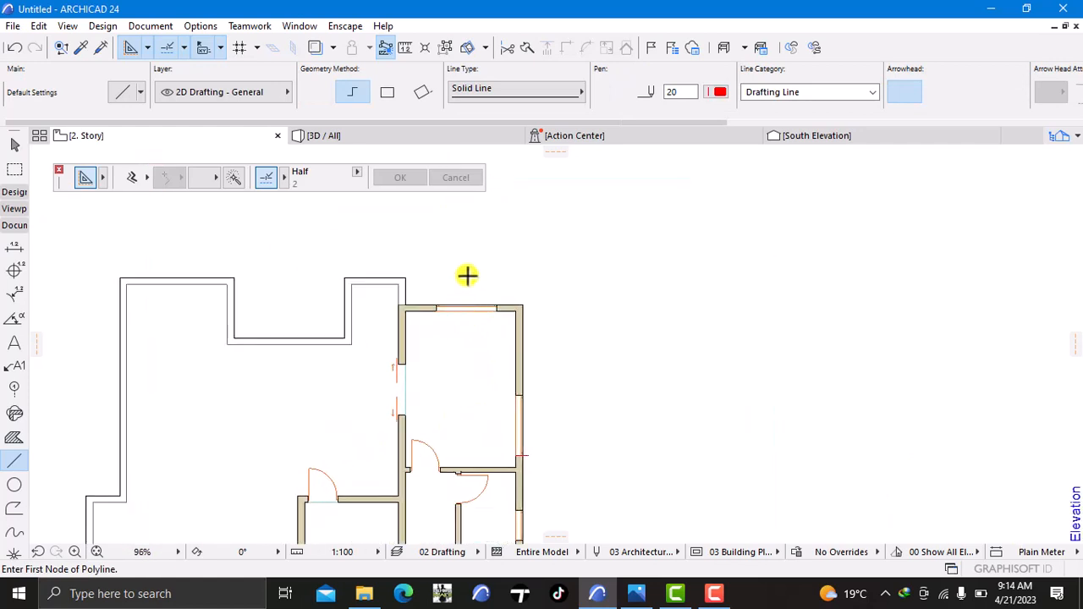
left_click(349, 138)
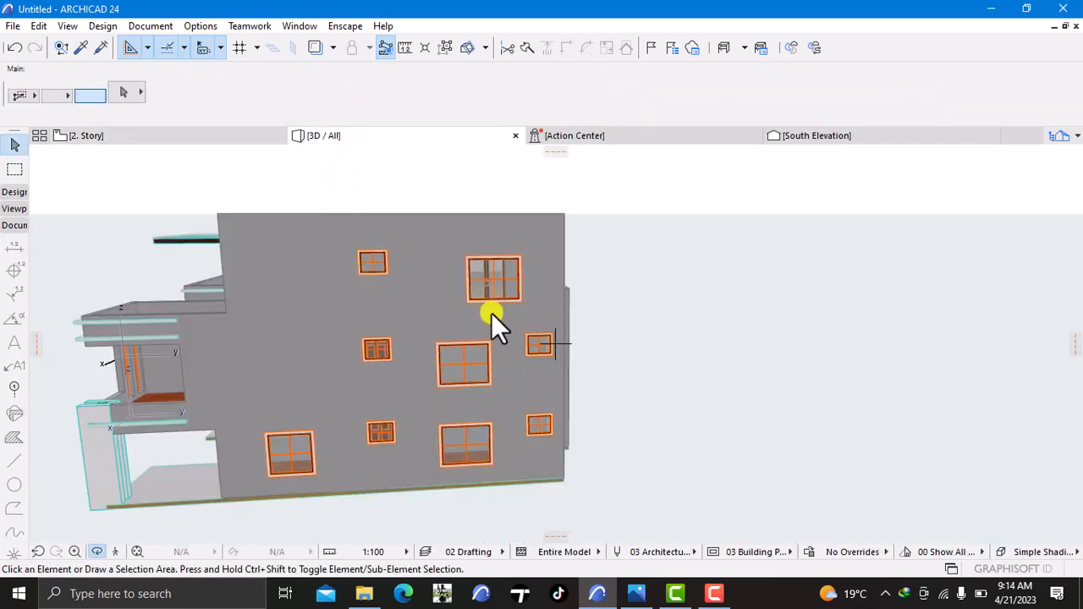
left_click_drag(609, 381, 645, 398)
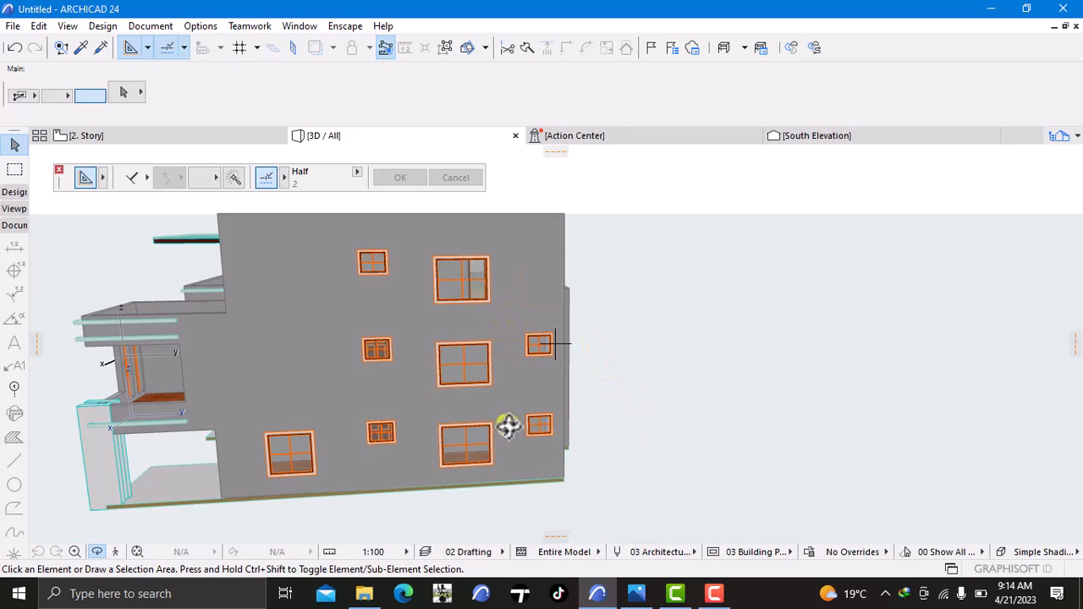
middle_click_drag(504, 429, 519, 404)
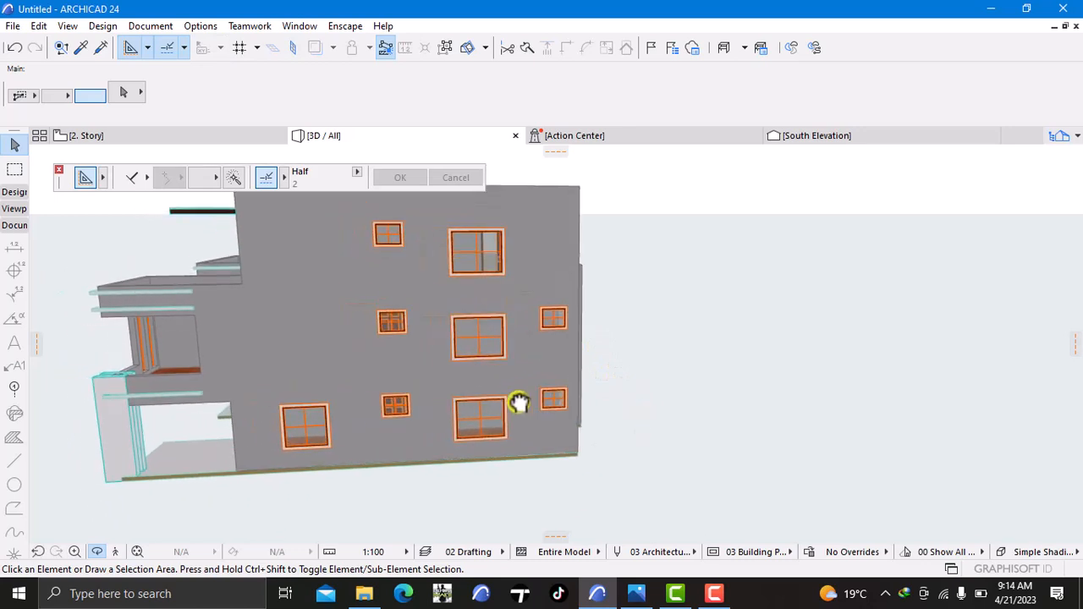
scroll(474, 376, "up", 2)
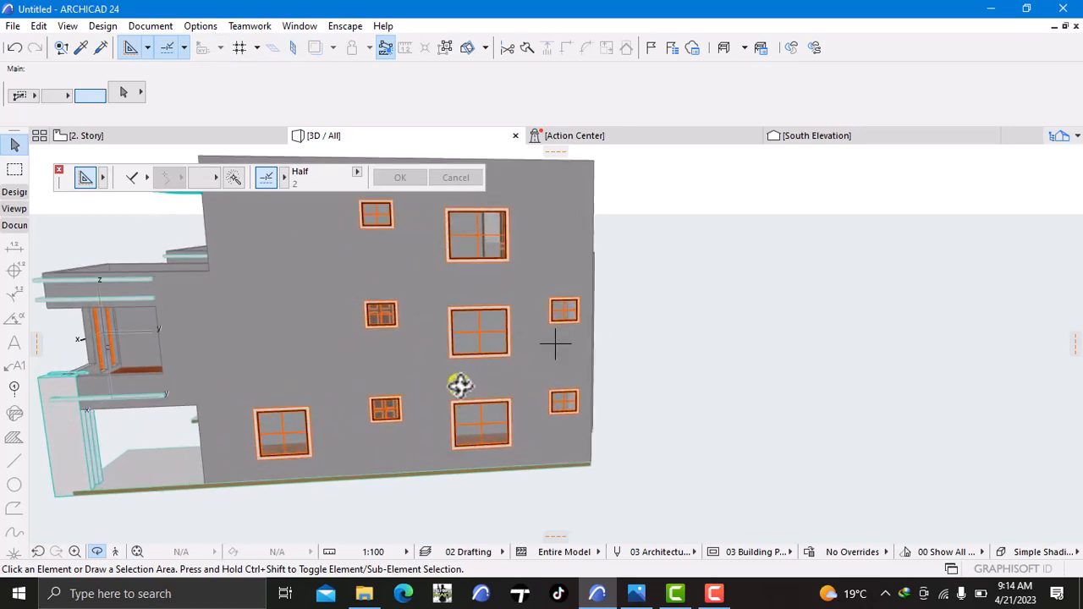
scroll(494, 363, "down", 2)
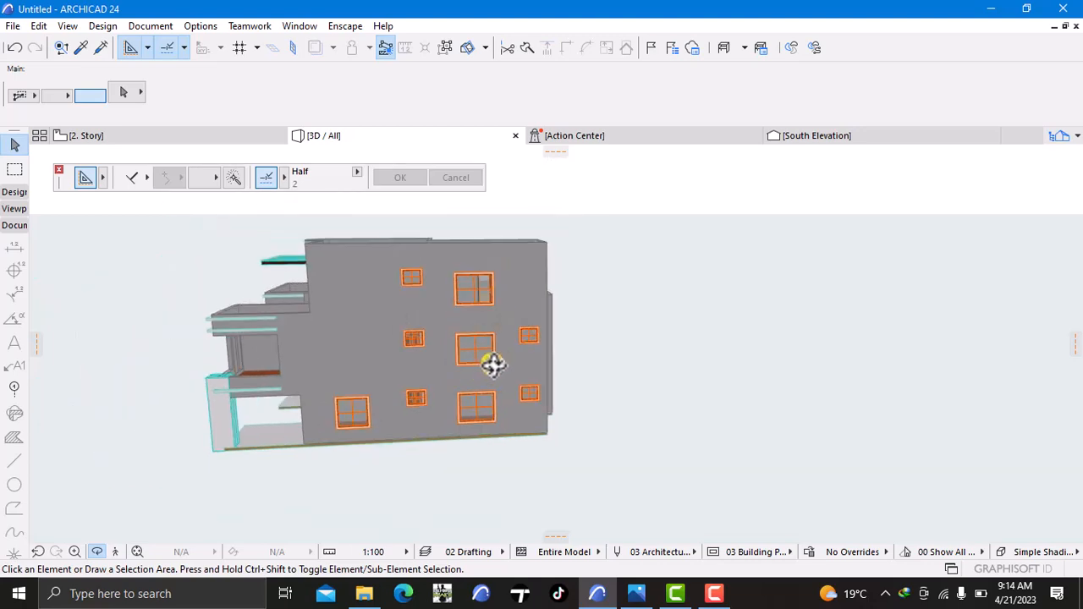
Open the Ground Floor plan and pick up the settings of the existing beam outside the west-wall window for new beams
middle_click_drag(194, 416, 677, 404, "shift")
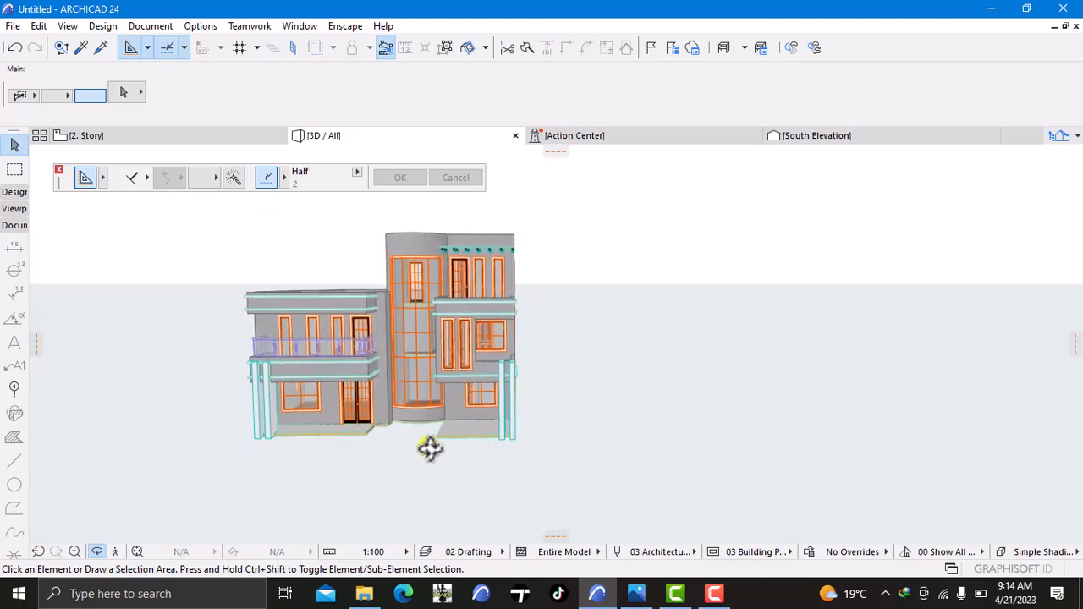
middle_click_drag(244, 444, 715, 444, "shift")
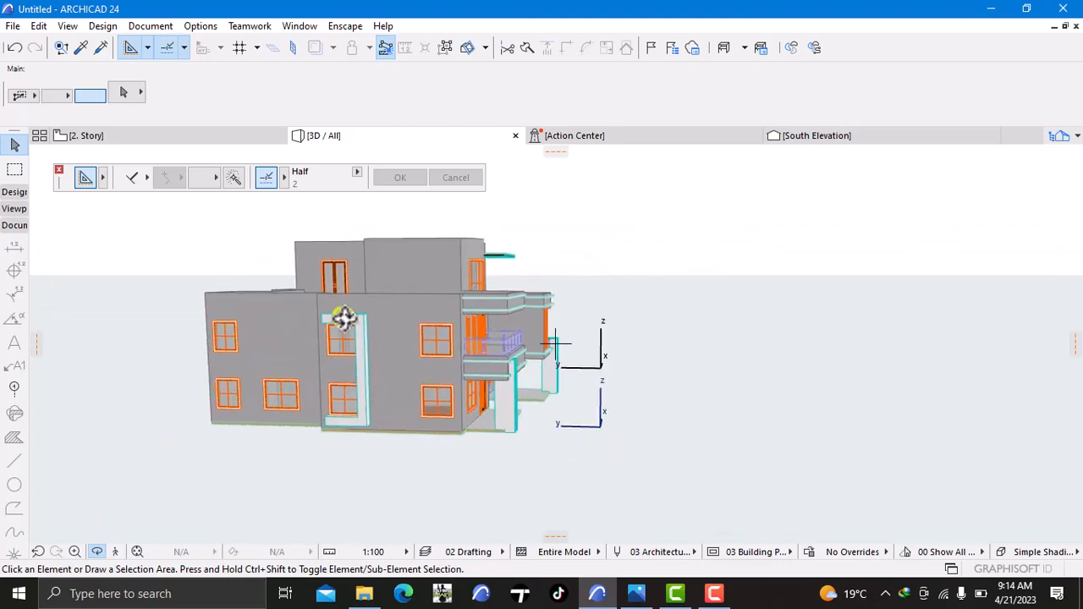
middle_click_drag(555, 365, 514, 370, "shift")
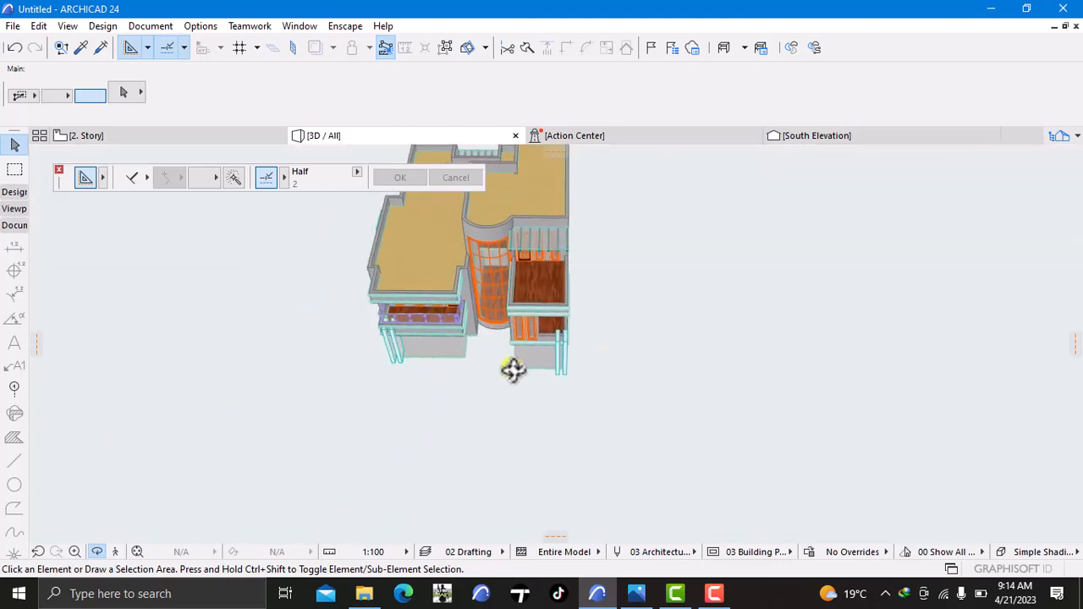
middle_click_drag(599, 346, 349, 381, "shift")
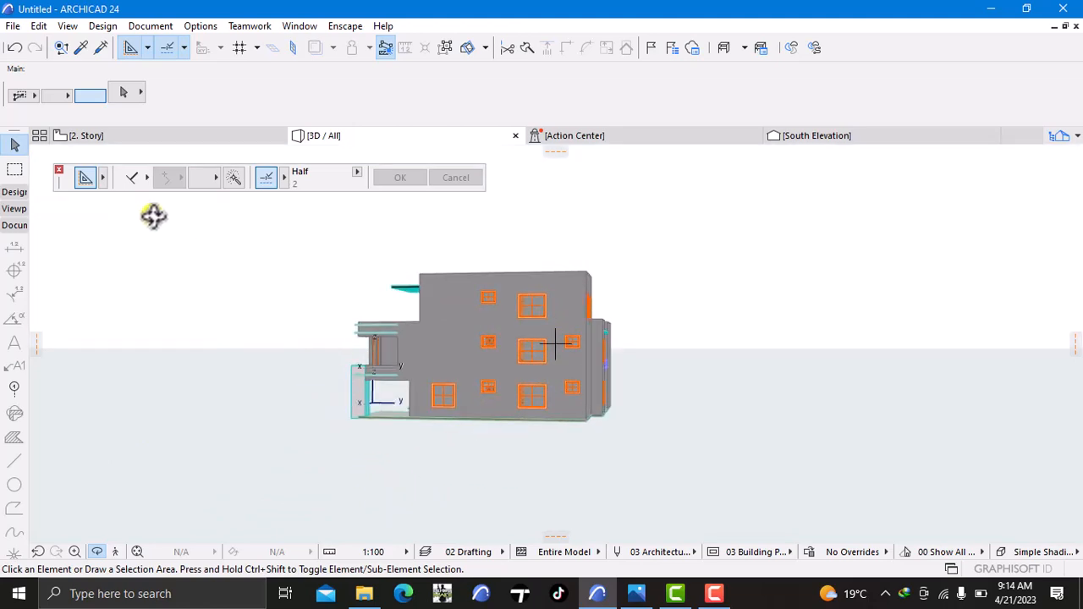
right_click(123, 137)
left_click(169, 234)
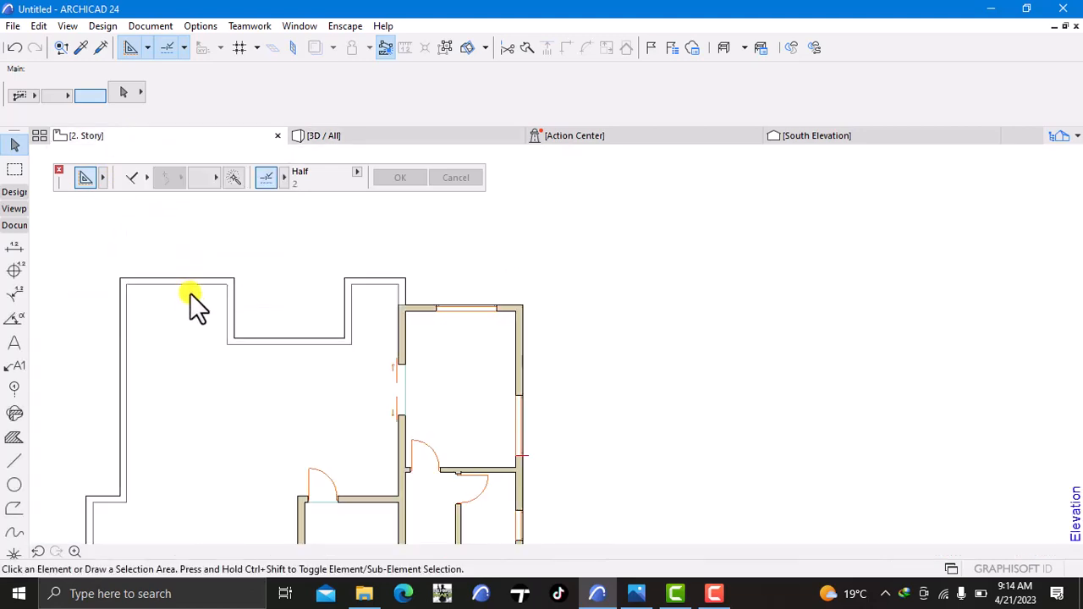
scroll(189, 330, "down", 3)
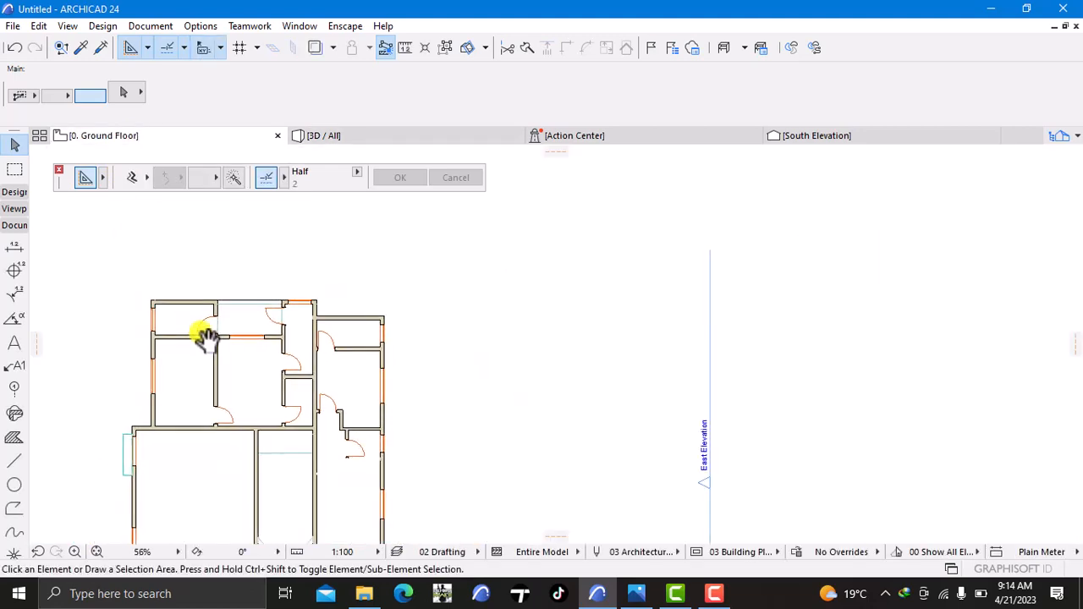
middle_click_drag(202, 337, 253, 315)
middle_click_drag(224, 377, 276, 367)
scroll(200, 391, "up", 3)
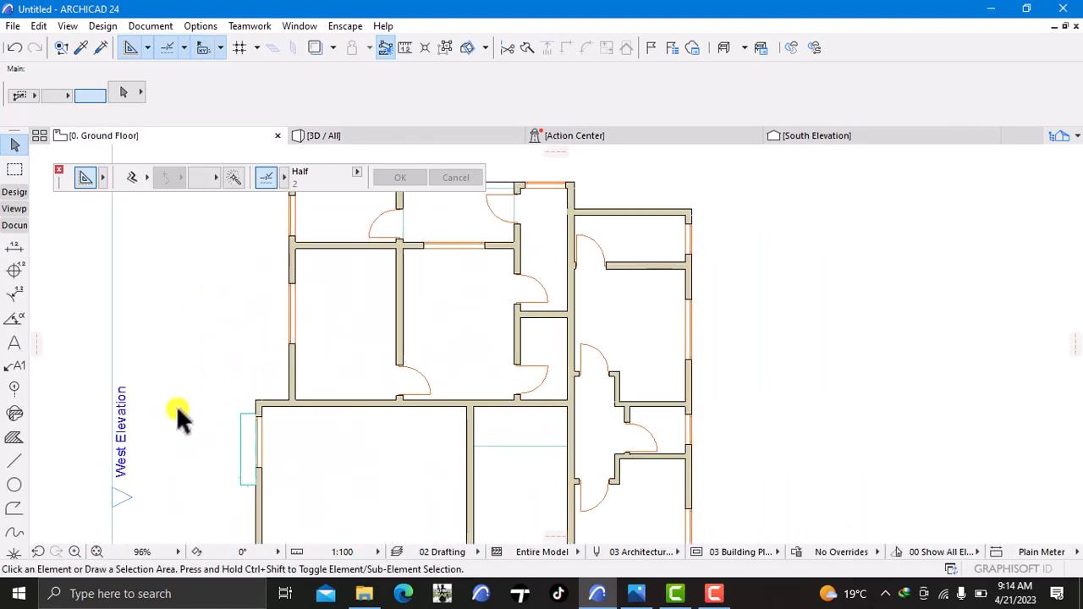
left_click(251, 422, "alt")
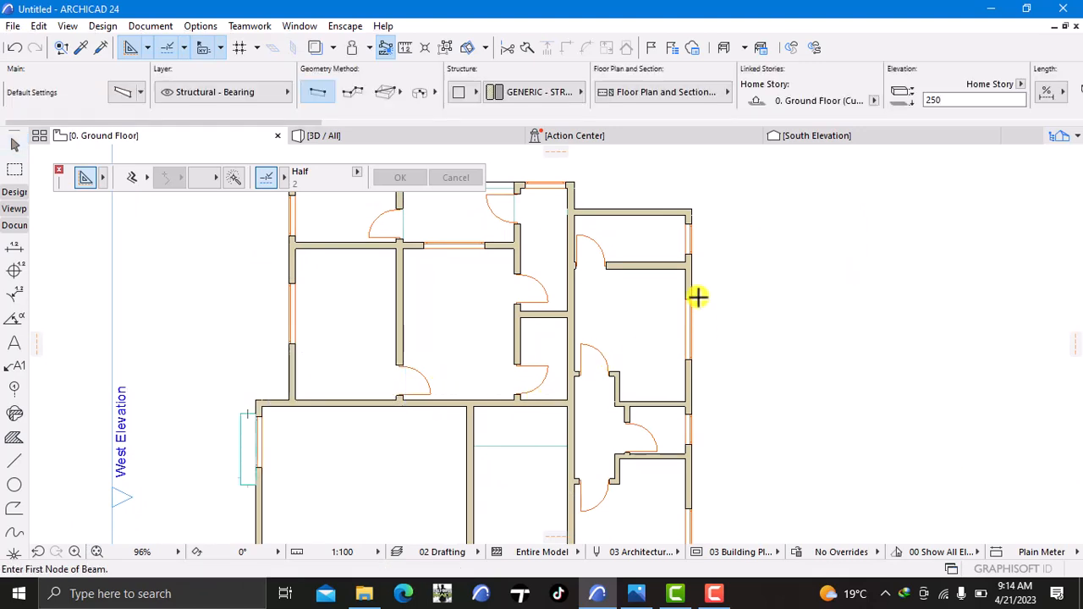
middle_click_drag(707, 354, 641, 356)
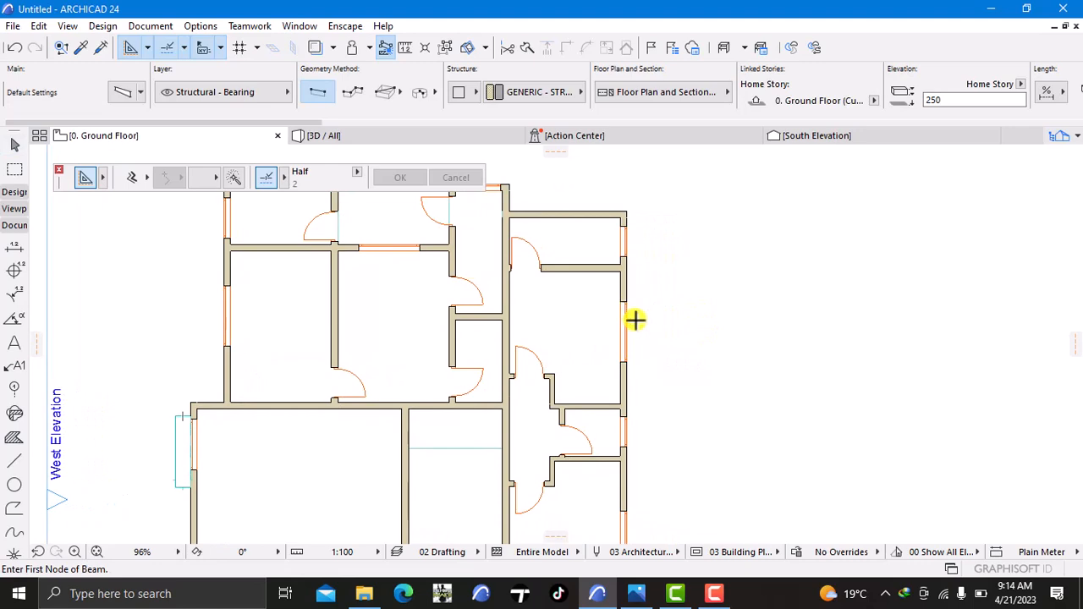
scroll(630, 296, "up", 5)
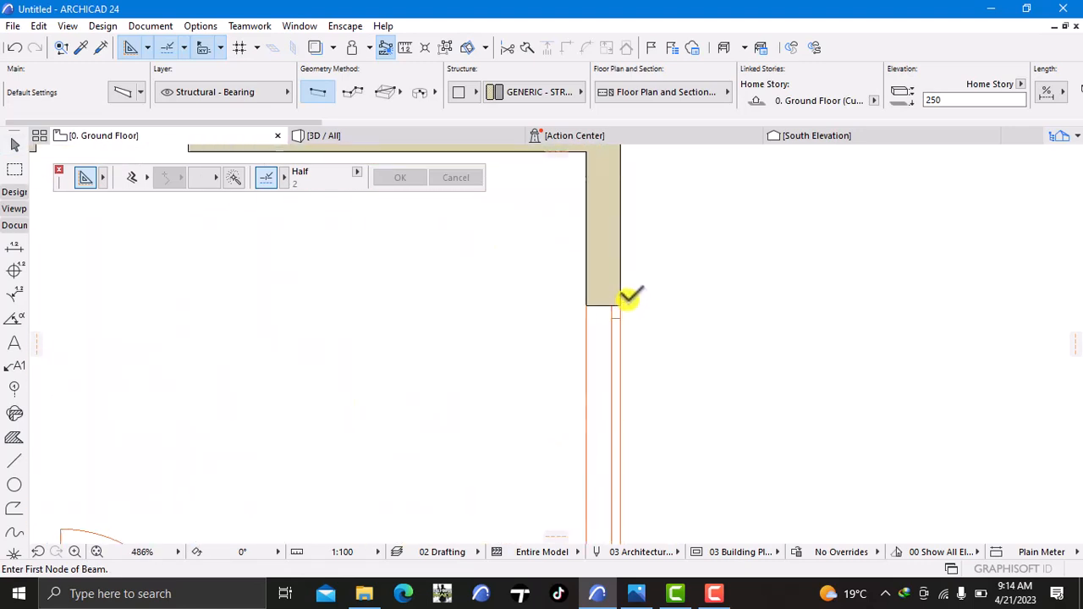
left_click(622, 305)
scroll(639, 355, "down", 2)
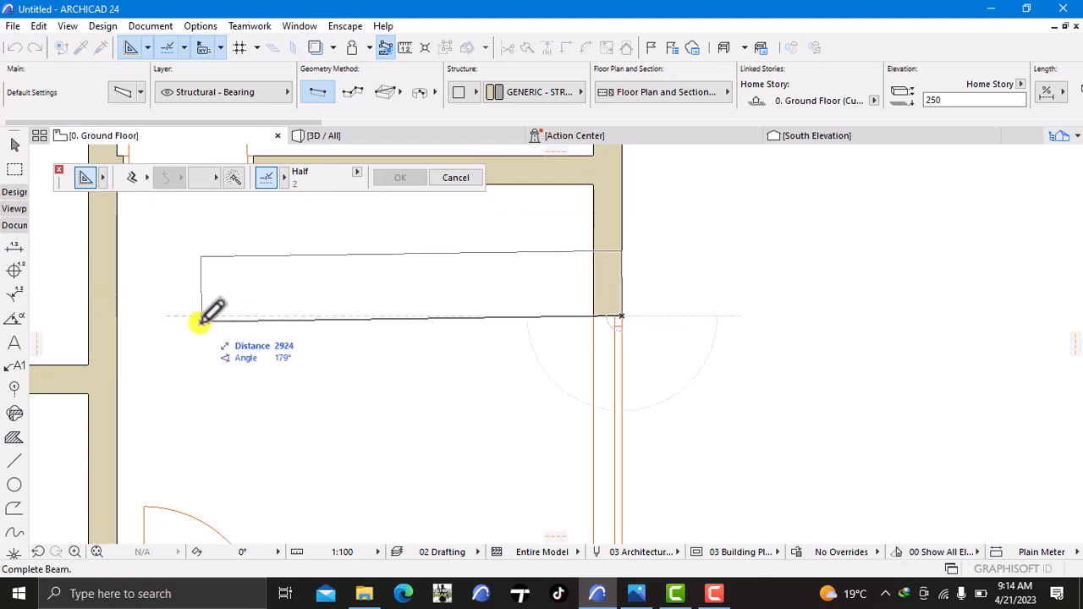
key("Escape")
Try the top-left reference axis for new beams by starting one at the upper outer corner of the large east-wall window
left_click(7, 192)
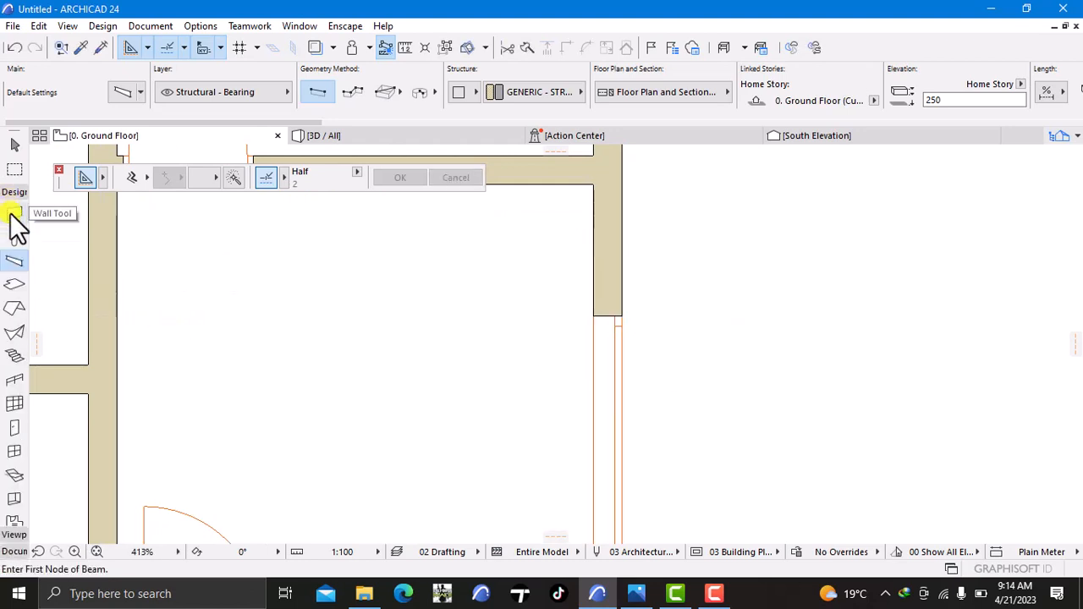
double_click(12, 260)
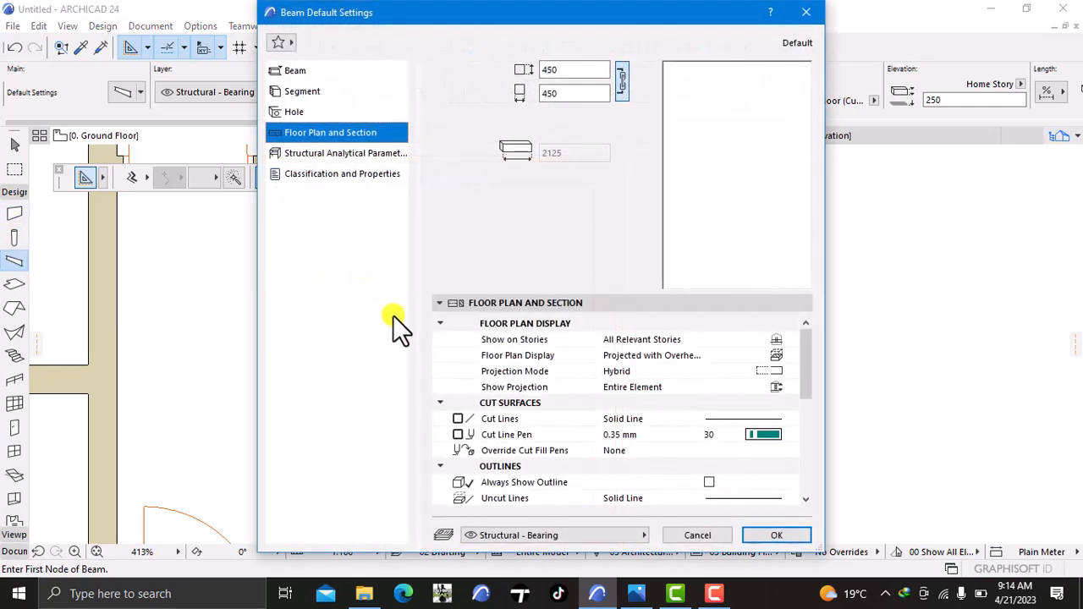
left_click(277, 88)
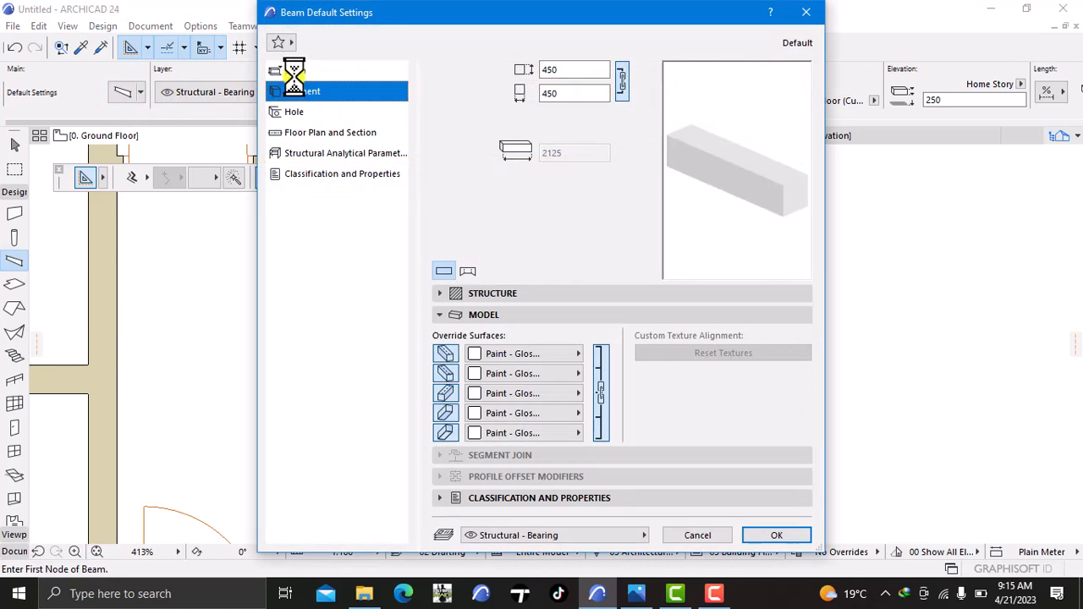
left_click(294, 74)
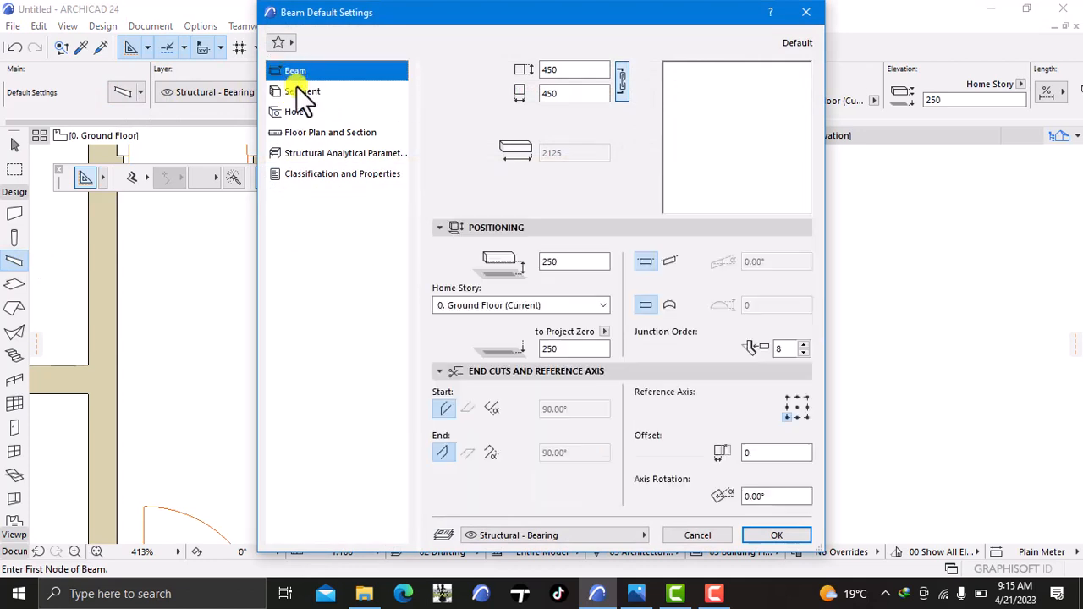
left_click(787, 402)
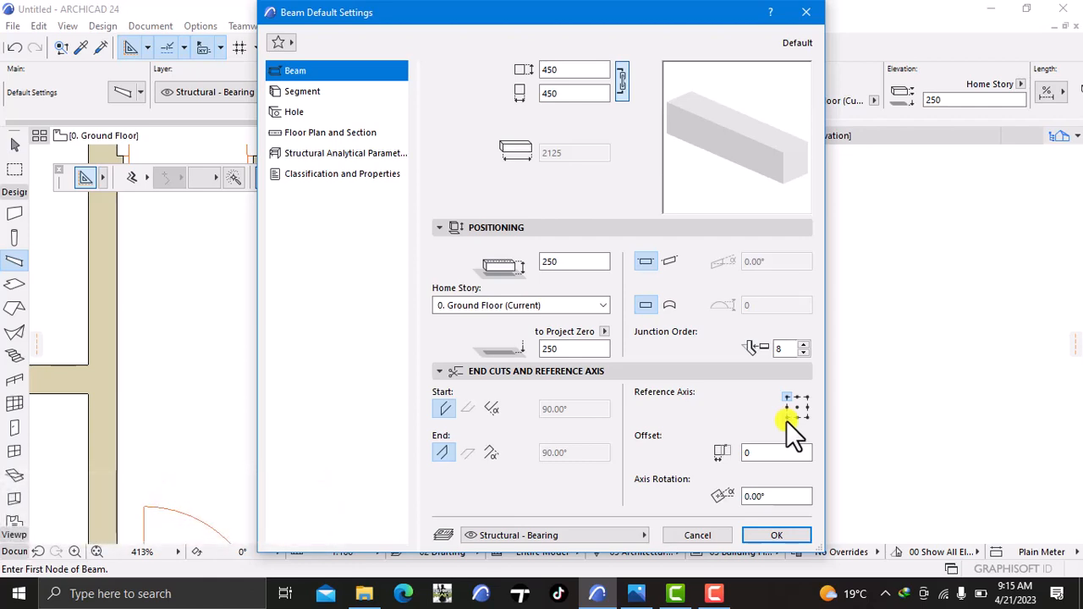
left_click(772, 535)
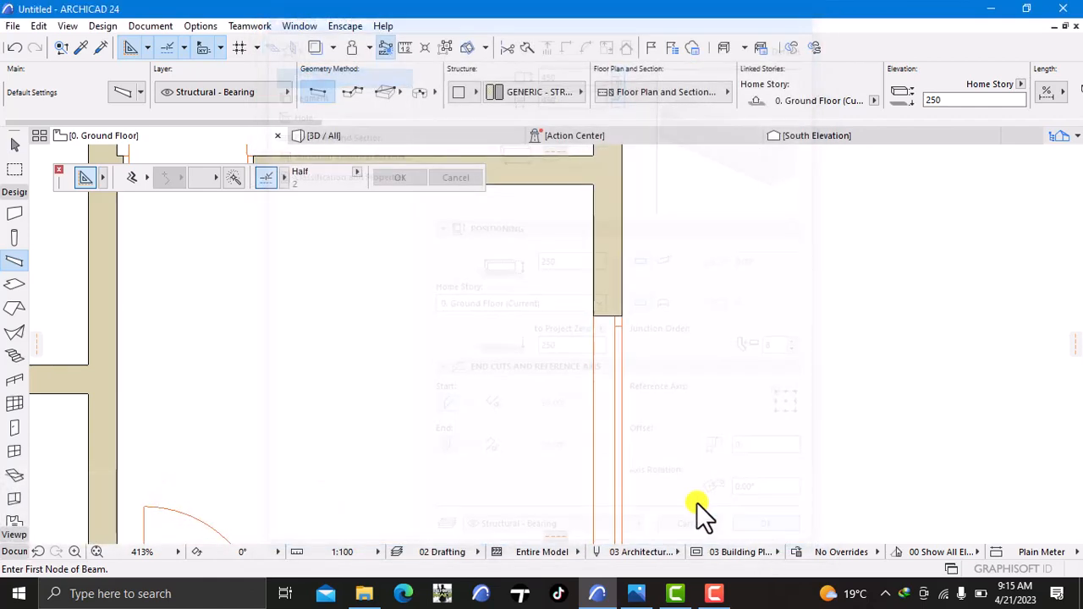
left_click(621, 314)
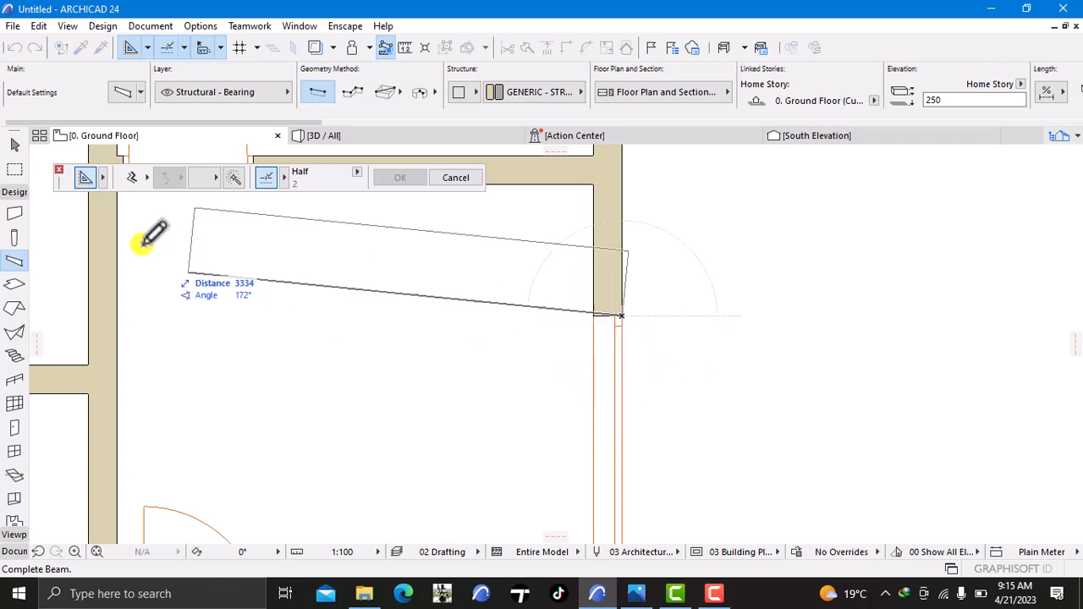
key("Escape")
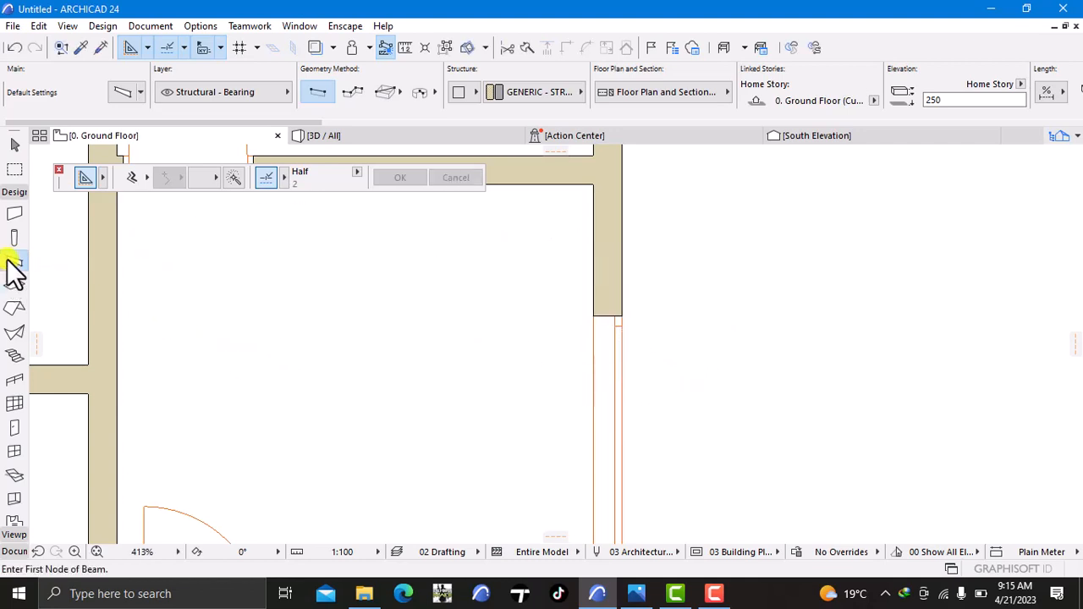
Set the default beam's reference axis to the top-right point of its section
double_click(12, 264)
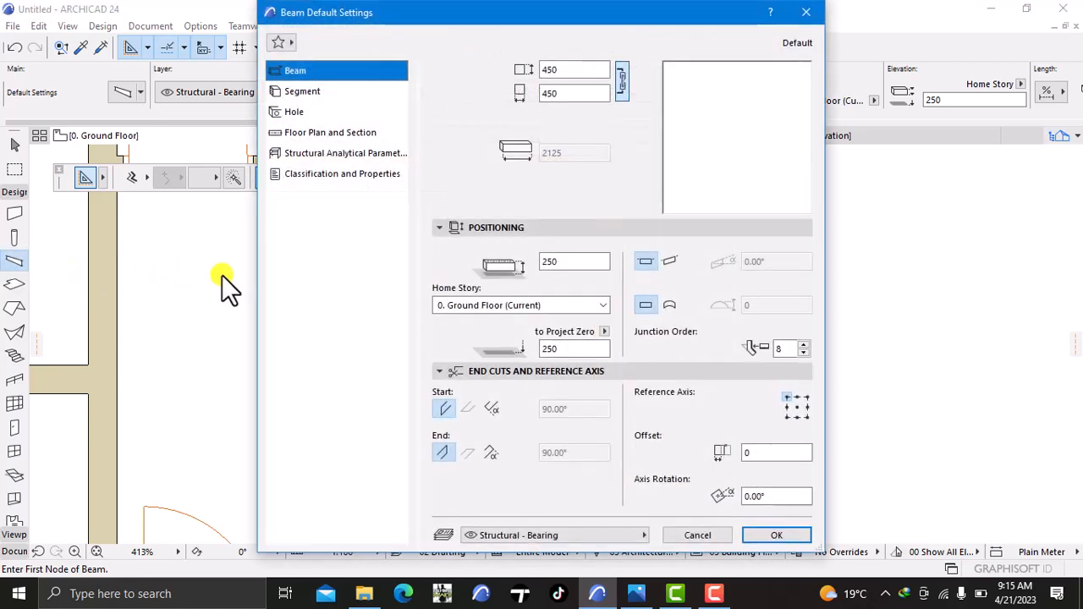
left_click(805, 396)
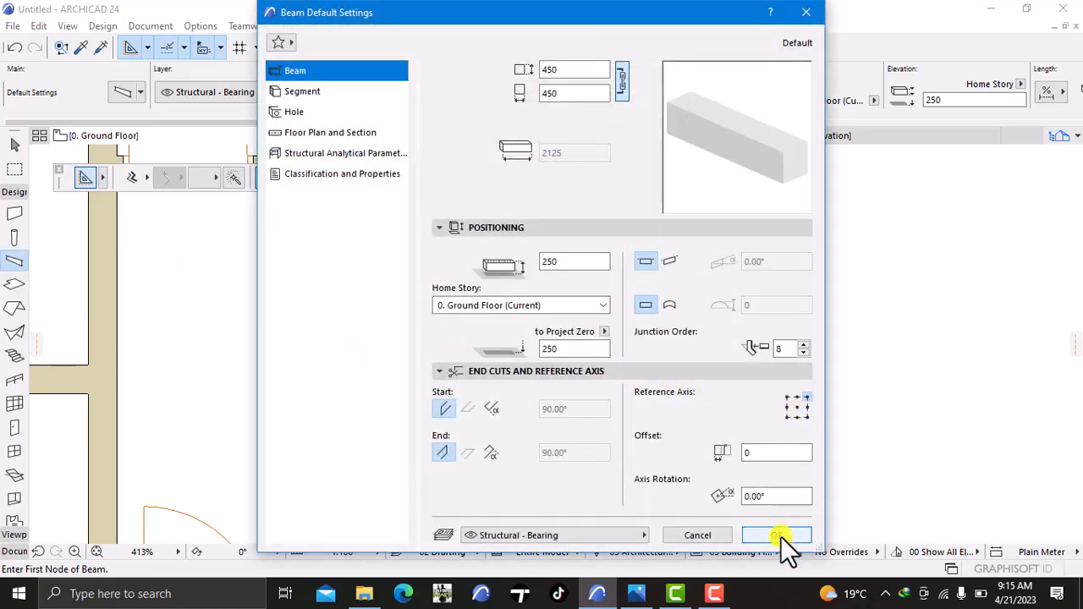
left_click(780, 536)
Draw a 2250 mm long beam down the east wall's outer face, starting at the large window's upper outer corner
left_click(624, 311)
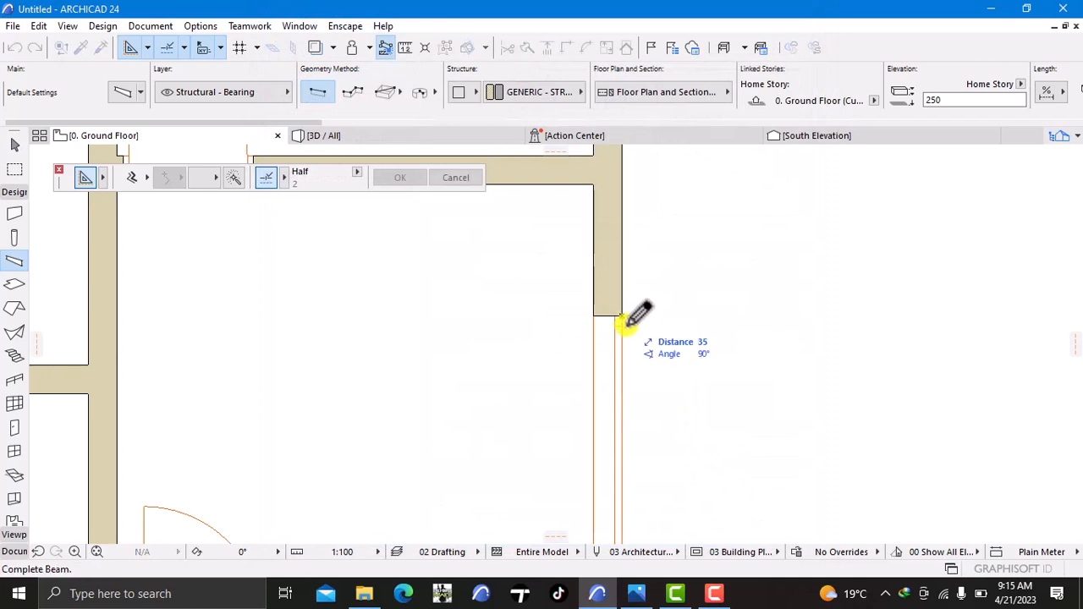
scroll(636, 406, "down", 1)
middle_click_drag(627, 412, 611, 333)
middle_click_drag(610, 425, 606, 366)
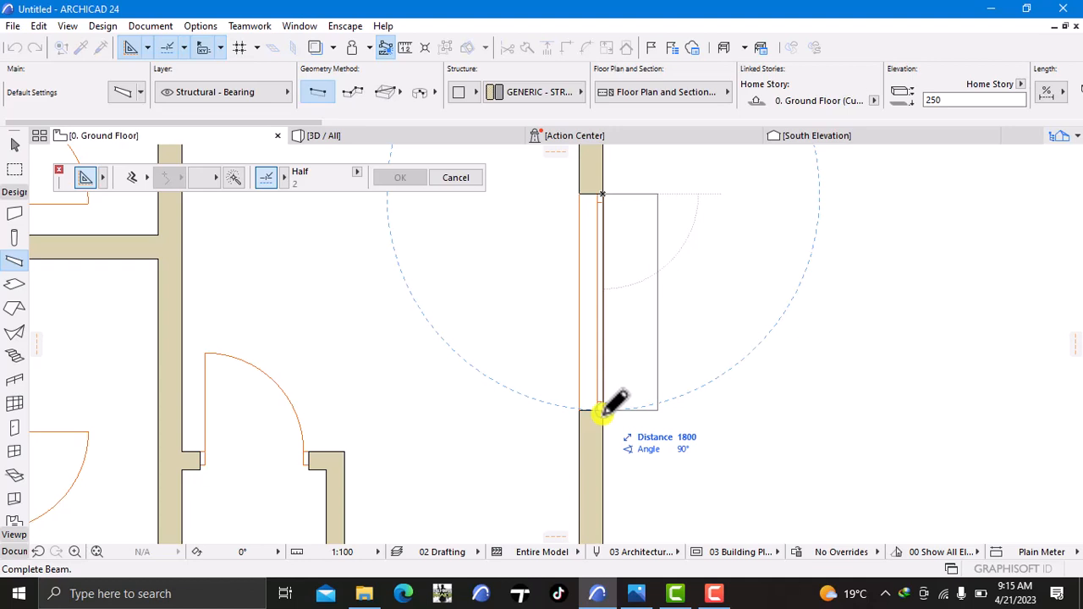
type("2250")
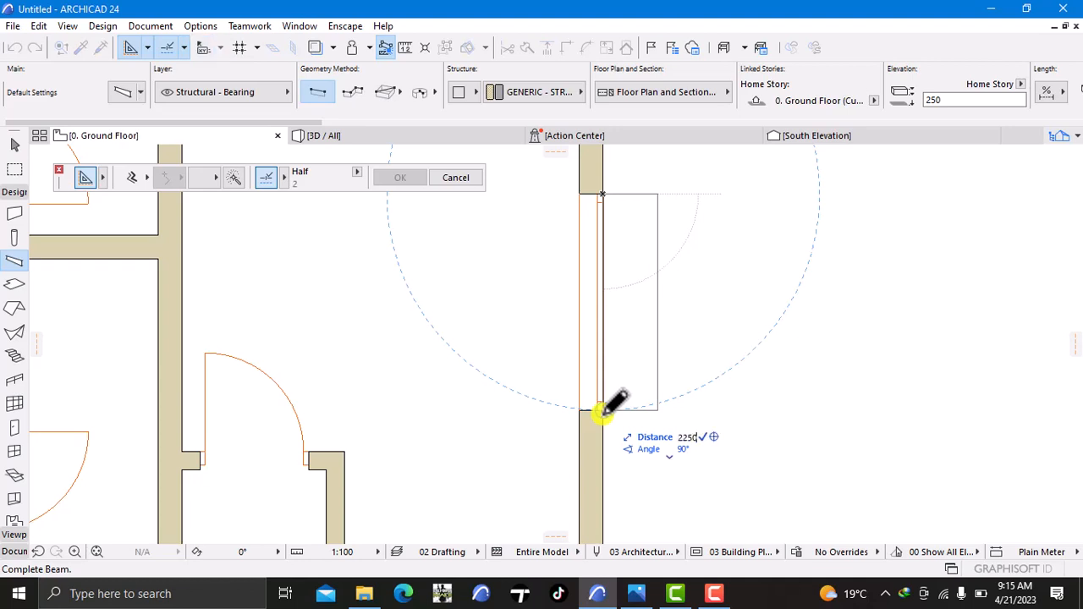
key("Return")
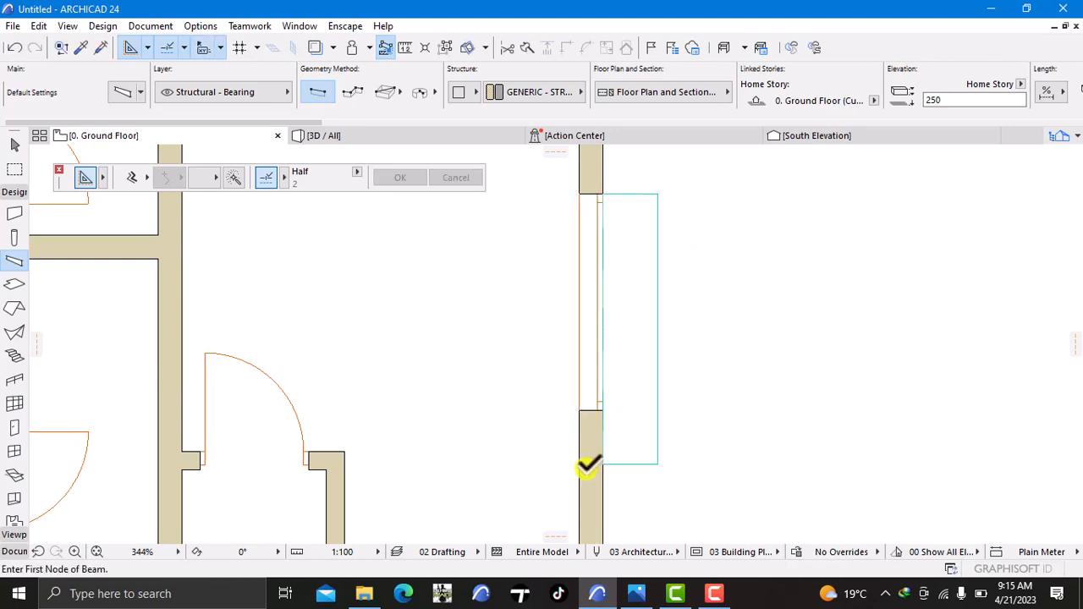
In the 3D view, set the new east-wall beam's elevation to project zero to 750 mm
scroll(603, 413, "up", 5)
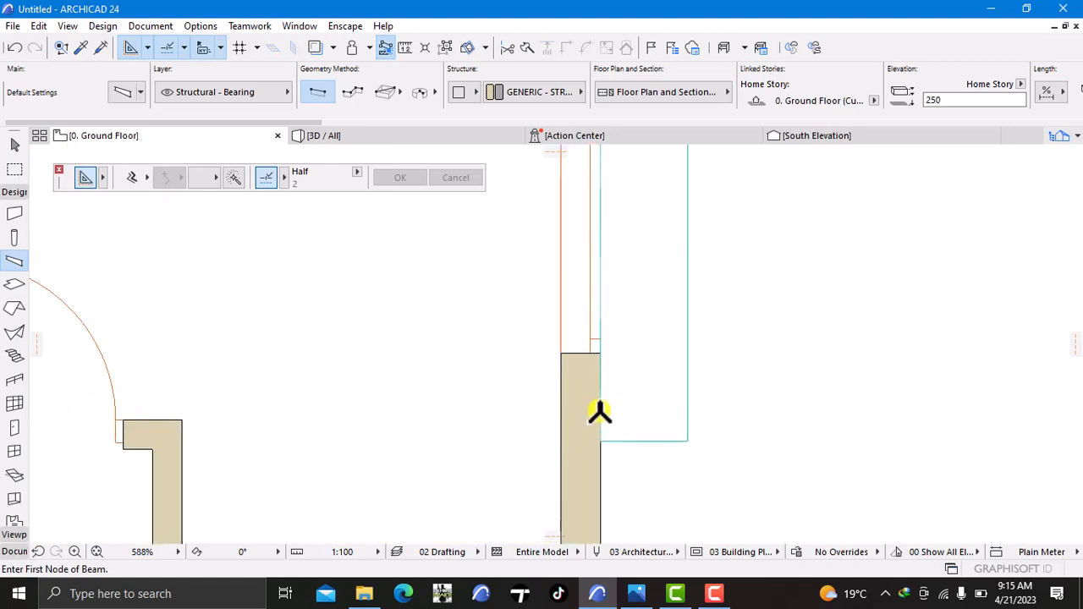
left_click(426, 138)
scroll(546, 402, "up", 3)
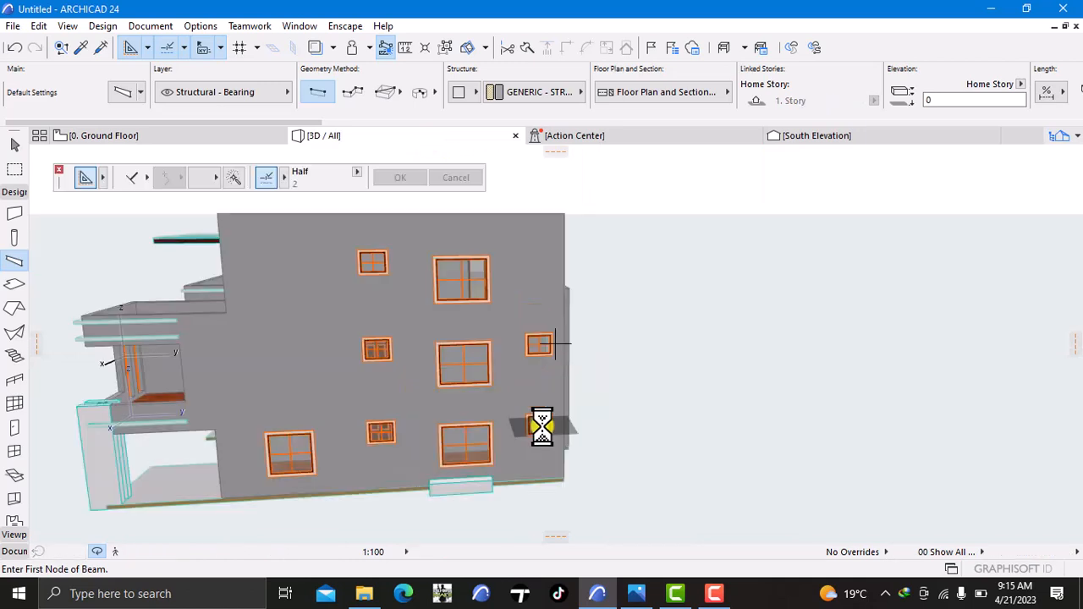
scroll(534, 474, "up", 2)
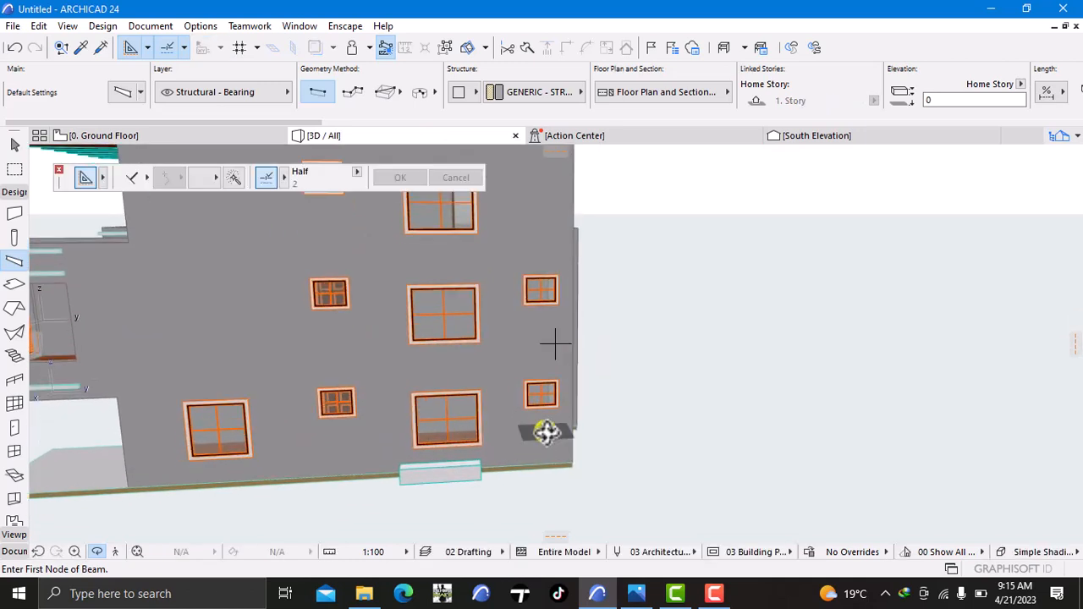
left_click(474, 472, "shift")
right_click(541, 472)
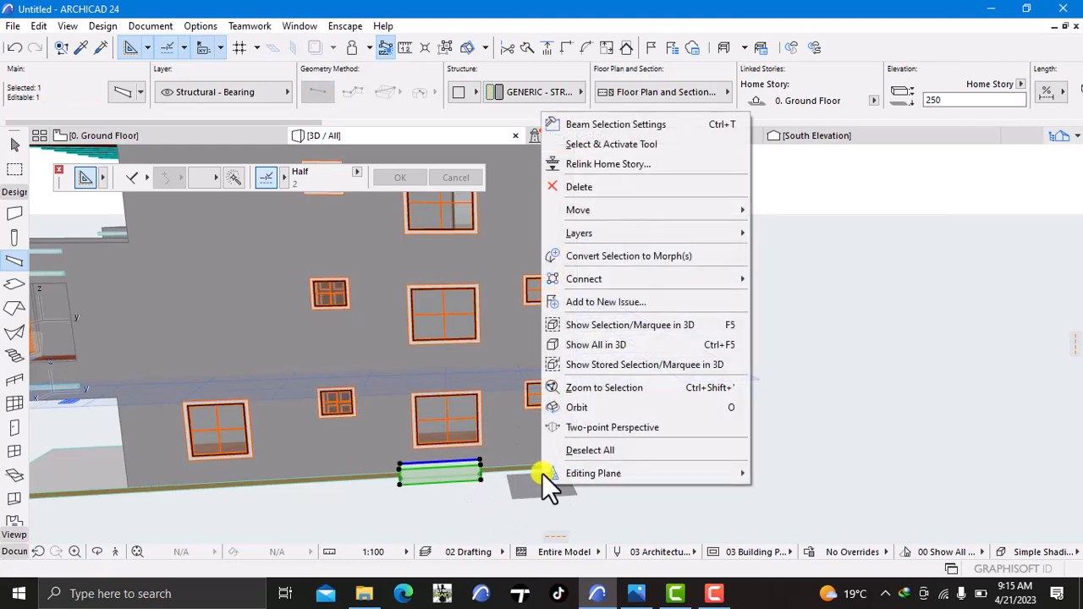
left_click(610, 127)
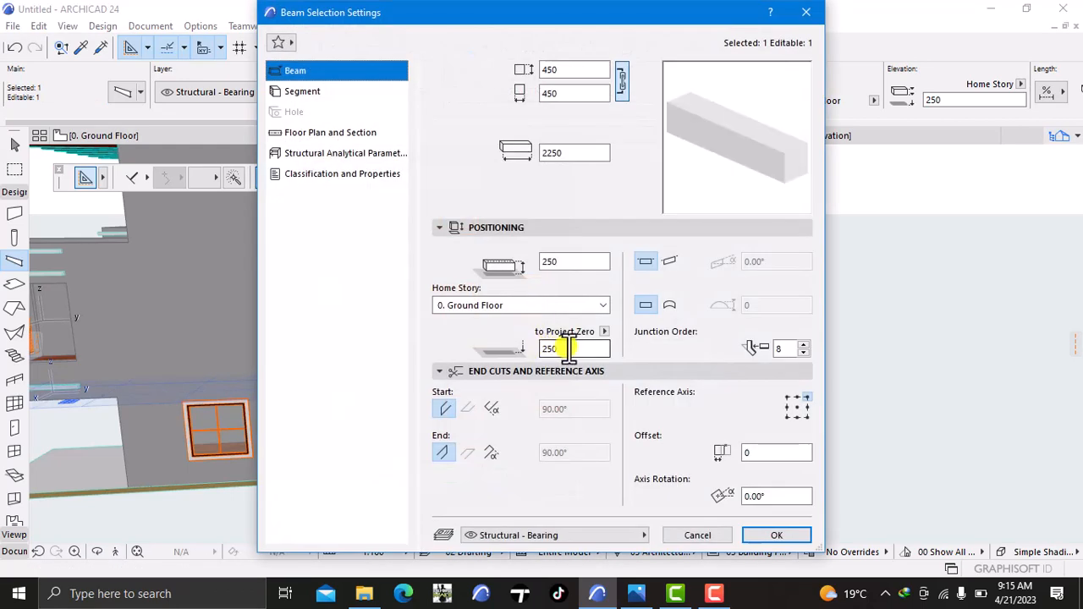
left_click(573, 349)
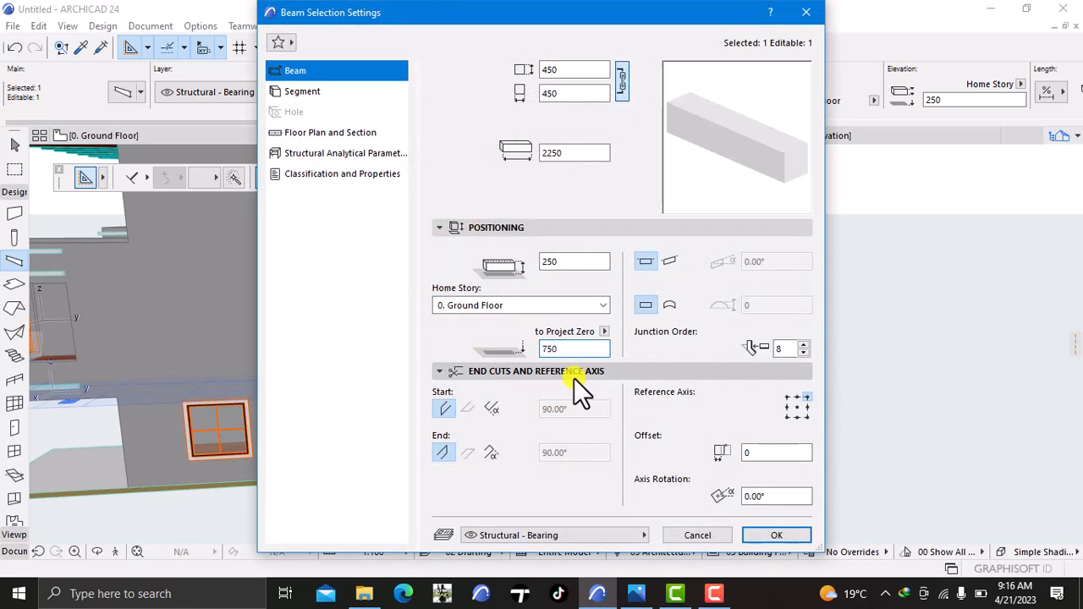
left_click(753, 540)
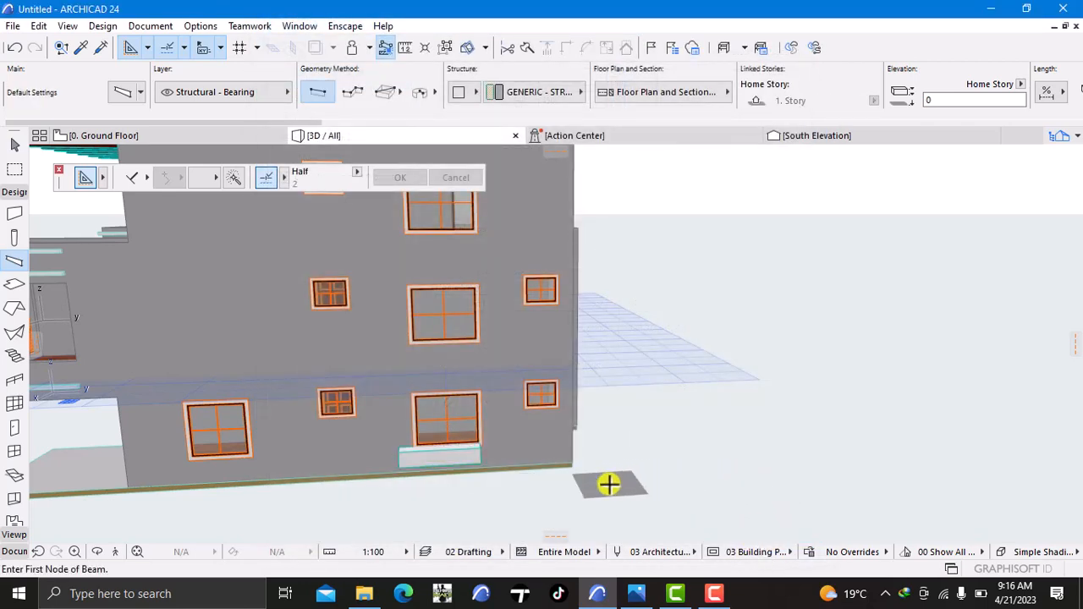
Examine the raised beam's position against the ground-floor window in 3D, and return to the Ground Floor plan
scroll(584, 465, "up", 3)
middle_click_drag(556, 466, 653, 445)
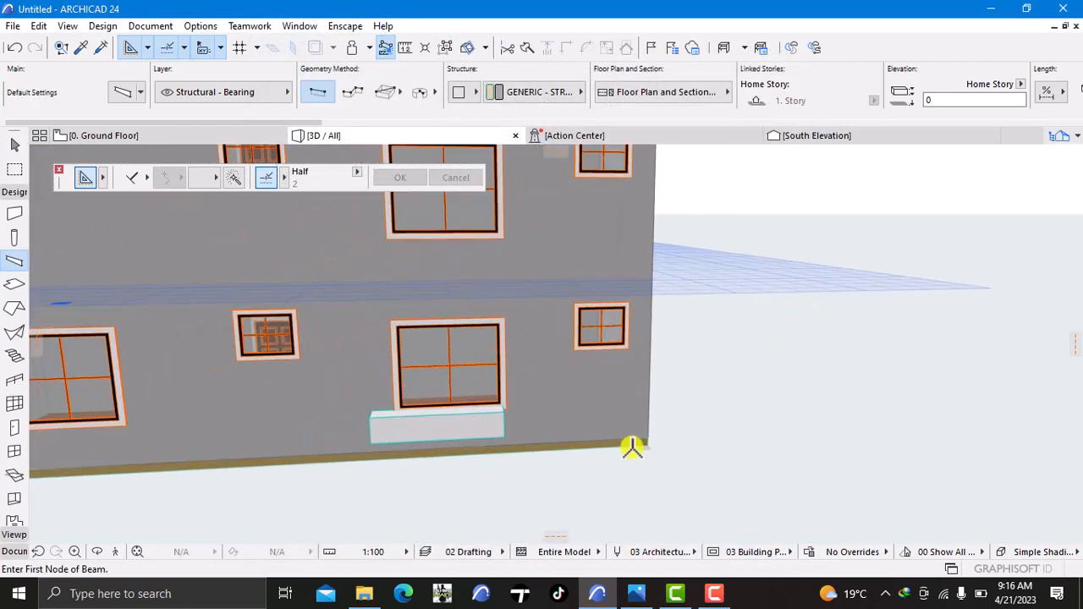
scroll(488, 432, "down", 2)
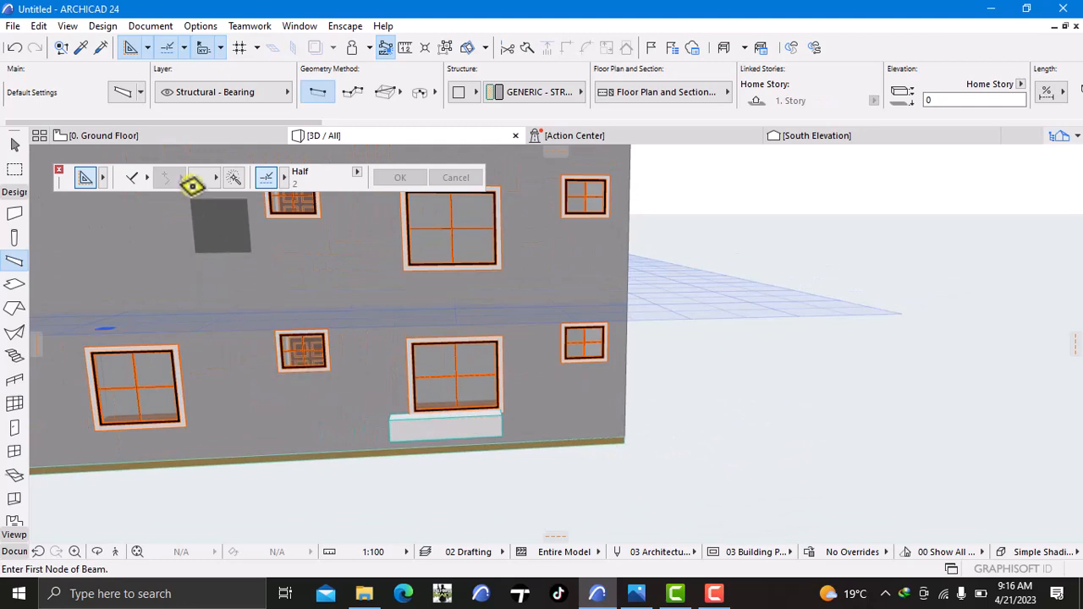
left_click(142, 135)
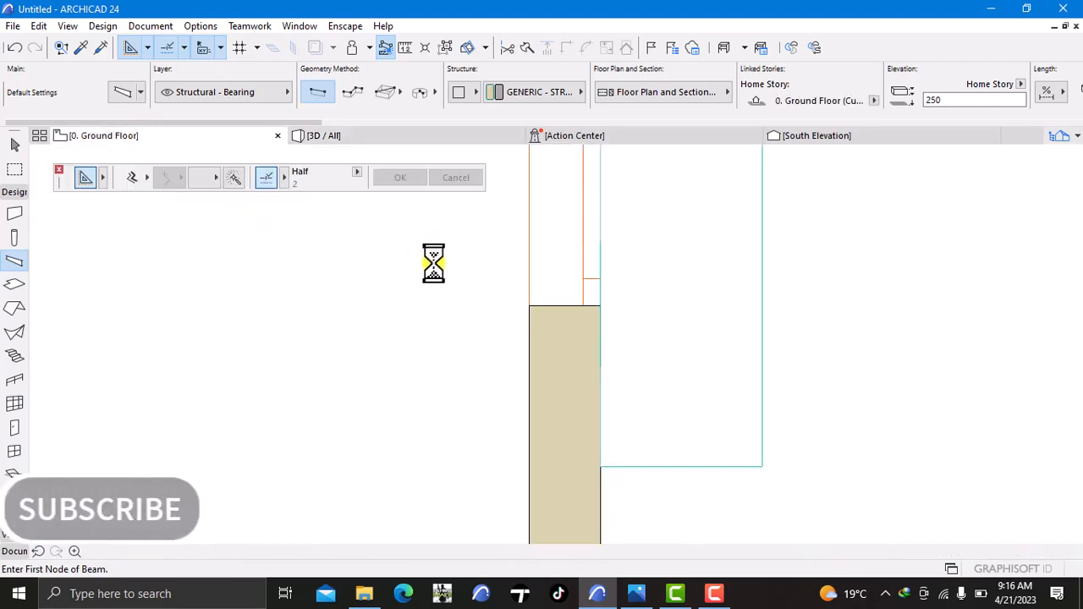
scroll(449, 270, "down", 6)
middle_click_drag(445, 285, 449, 363)
scroll(480, 356, "up", 1)
scroll(480, 356, "up", 7)
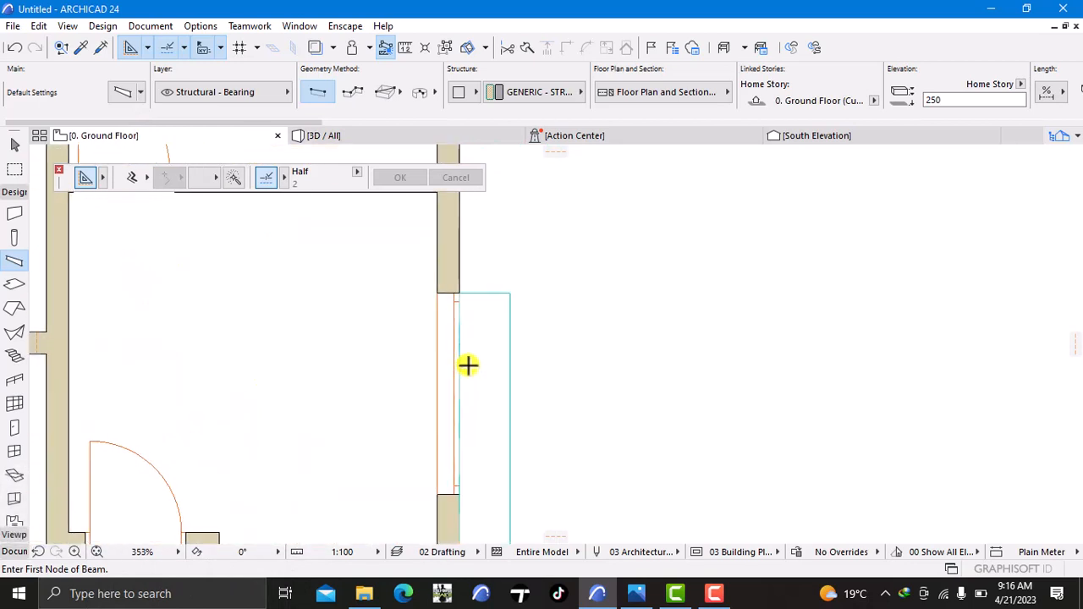
left_click(458, 353)
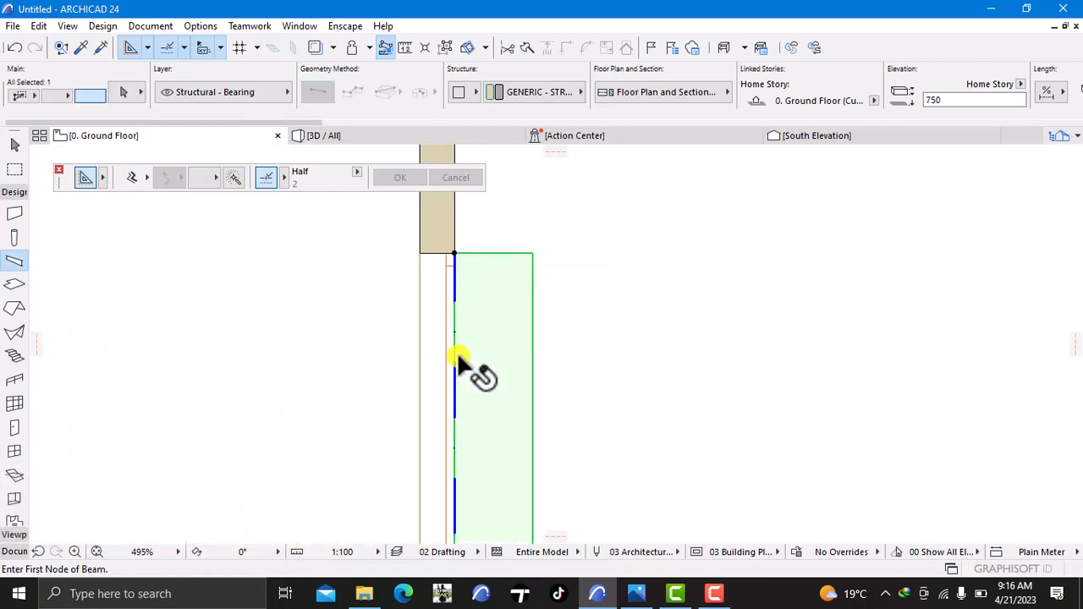
scroll(459, 350, "down", 4)
middle_click_drag(458, 347, 459, 310)
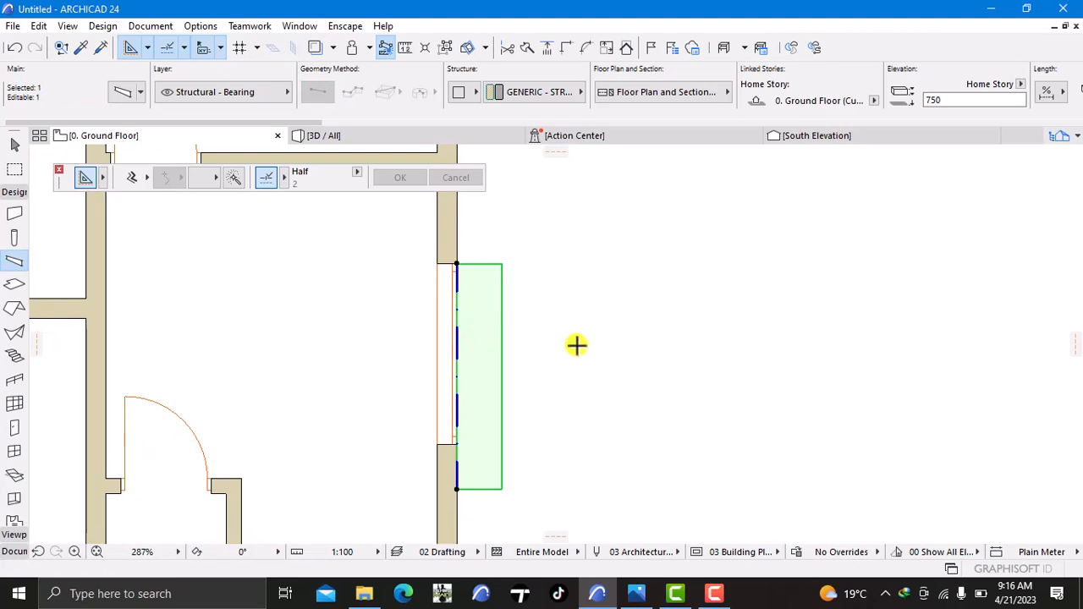
key("Escape")
Pick up the settings of the west-wall column and place a matching column at the lower end of the east-wall beam
scroll(389, 355, "down", 10)
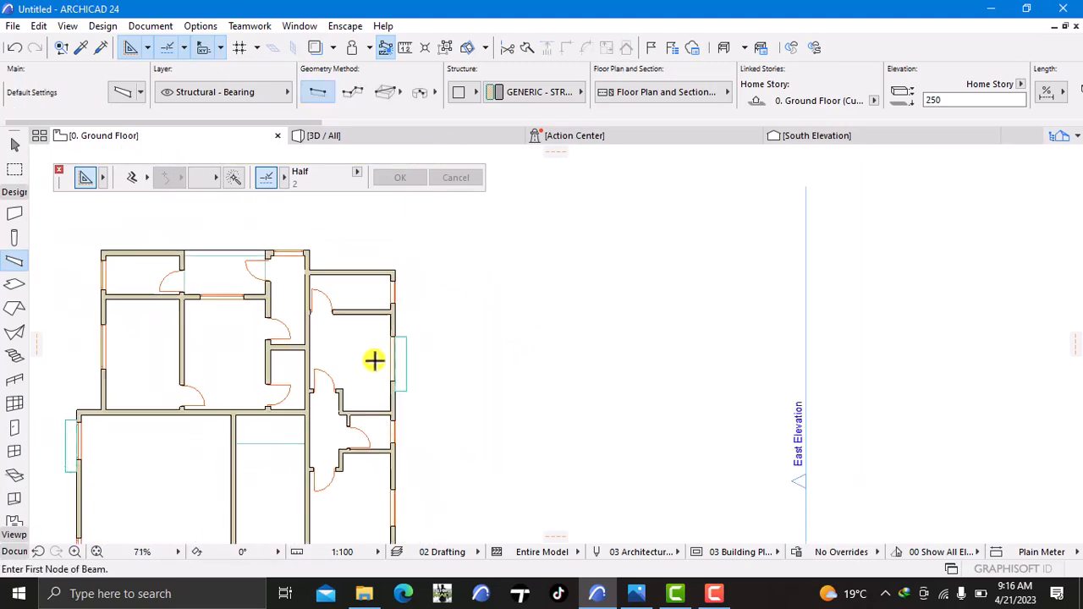
scroll(141, 424, "up", 7)
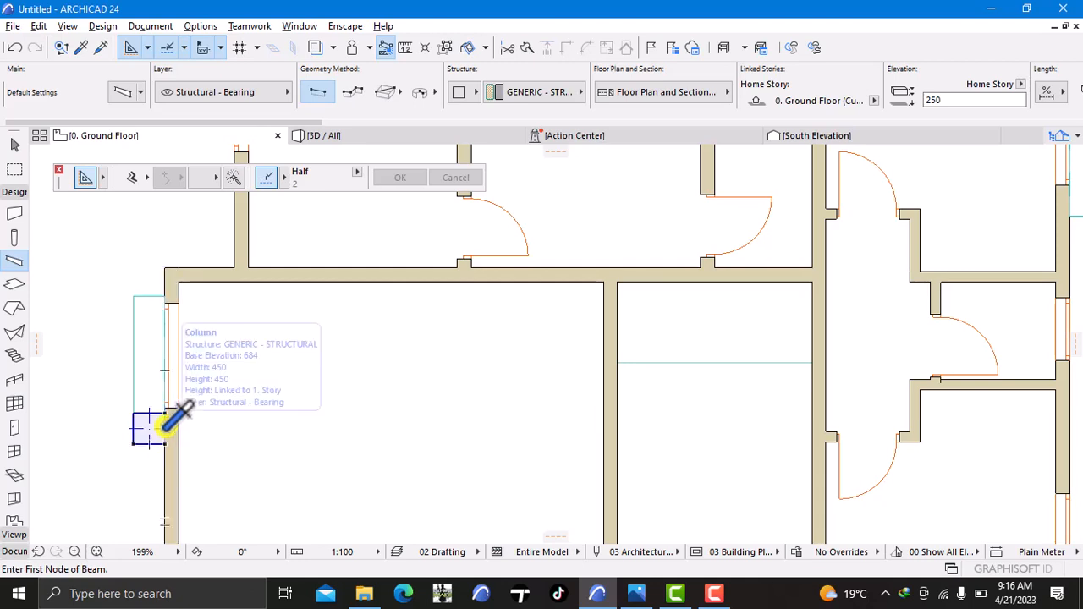
left_click(166, 429, "alt")
scroll(362, 408, "down", 2)
middle_click_drag(362, 408, 254, 396)
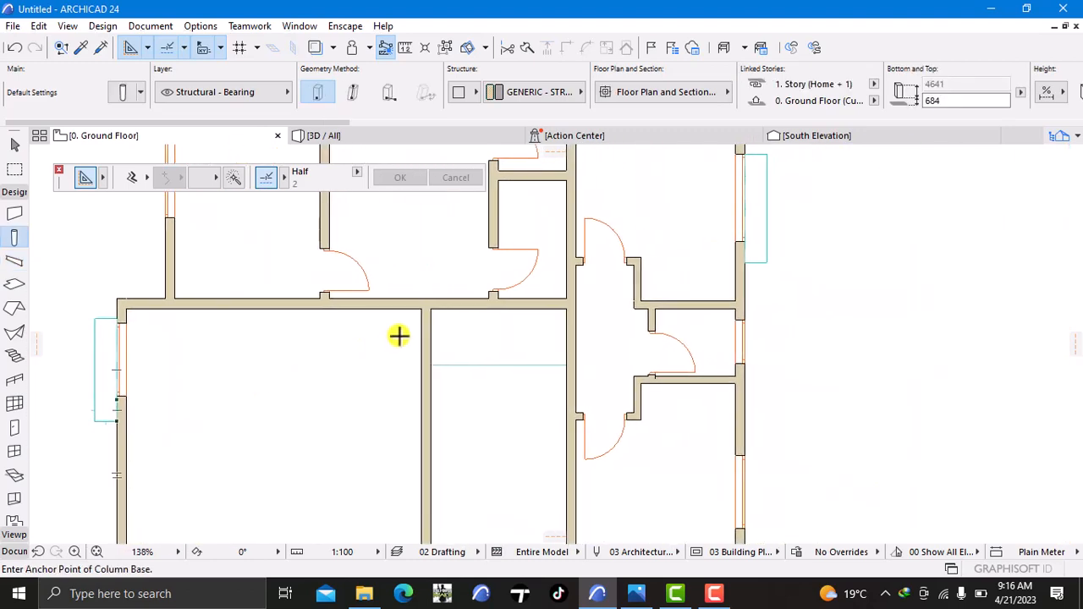
middle_click_drag(539, 341, 527, 333)
scroll(633, 328, "up", 3)
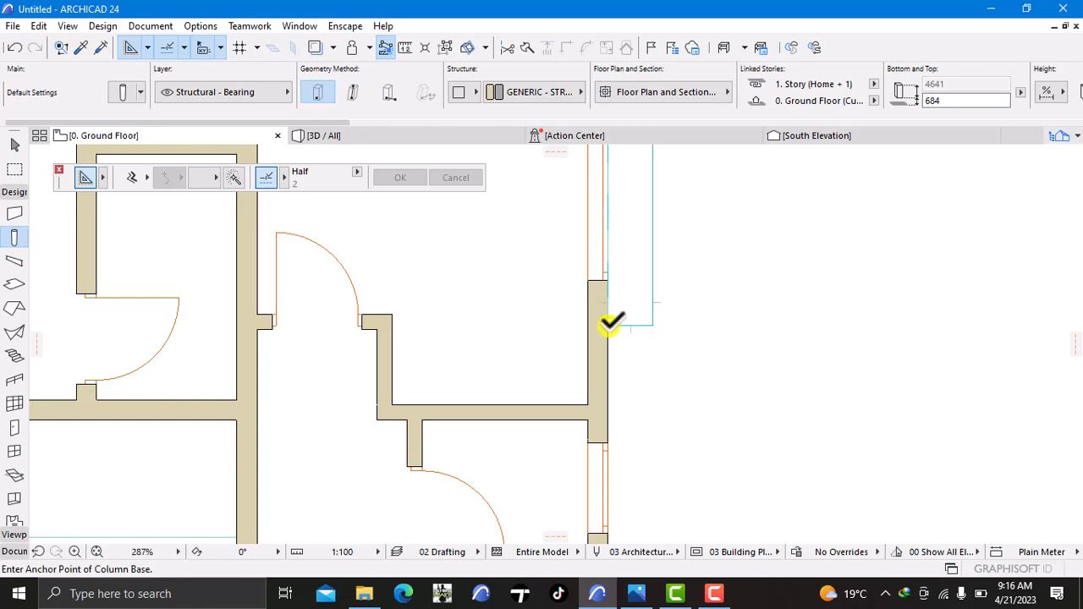
scroll(637, 306, "up", 3)
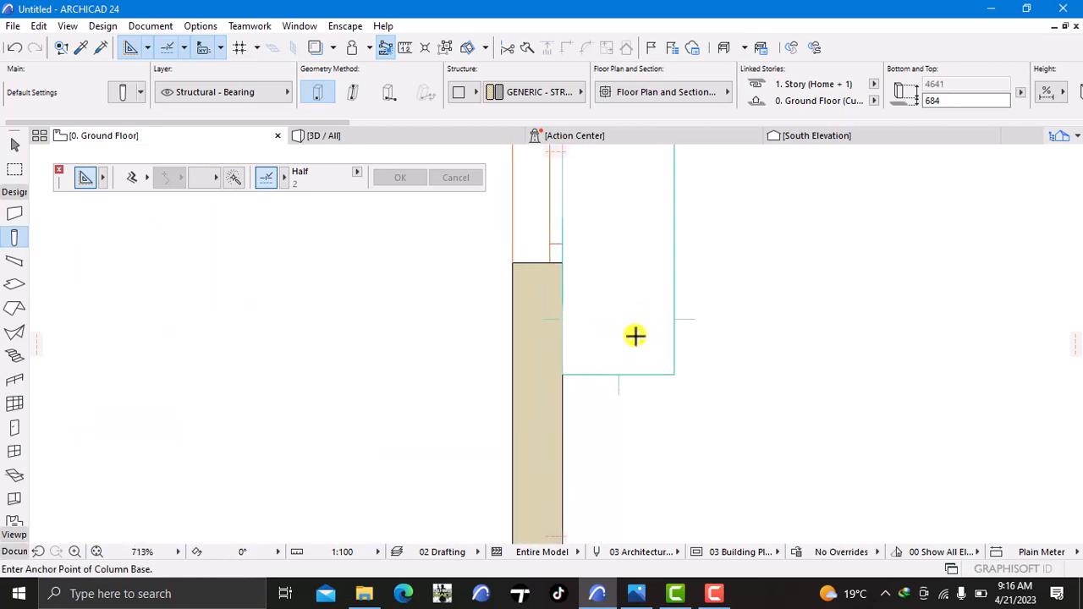
Check in 3D how the new column and the beam frame the stacked east-wall windows, and return to the Ground Floor plan
left_click(408, 139)
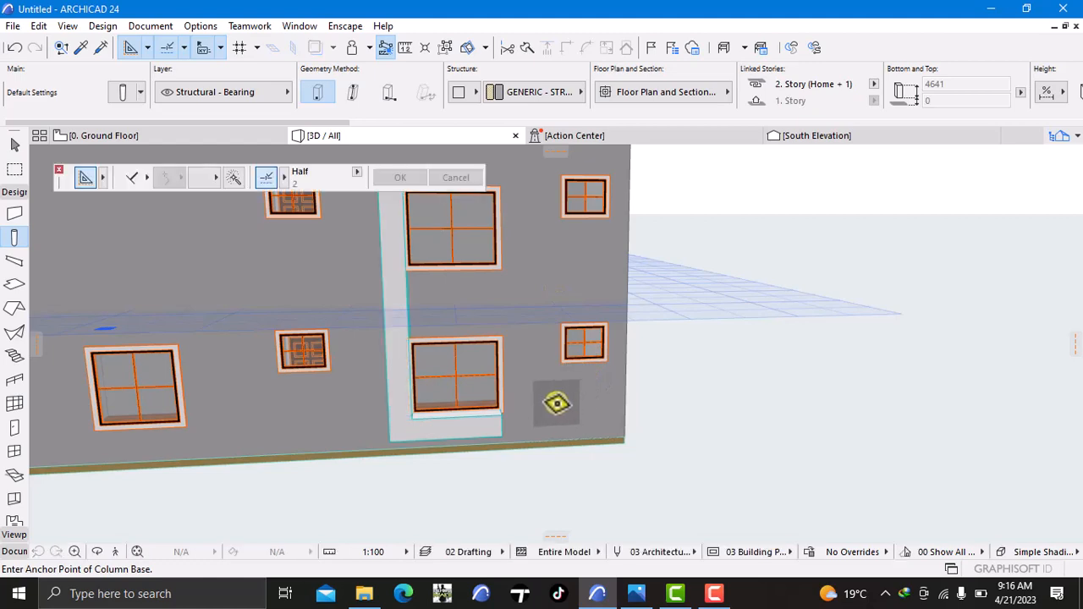
scroll(555, 404, "down", 2)
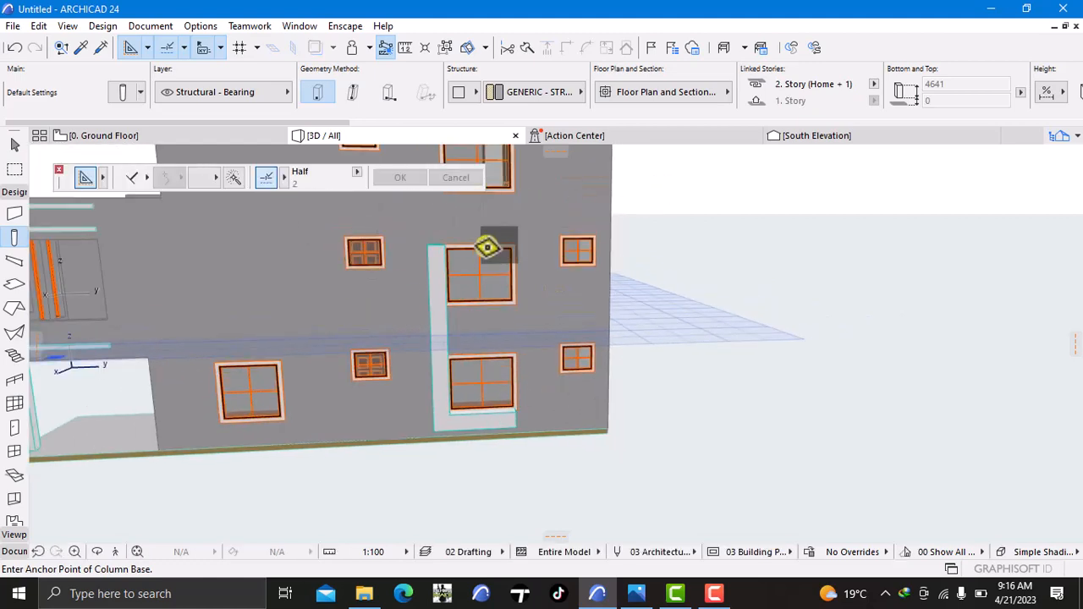
scroll(409, 325, "down", 1)
scroll(410, 326, "down", 3)
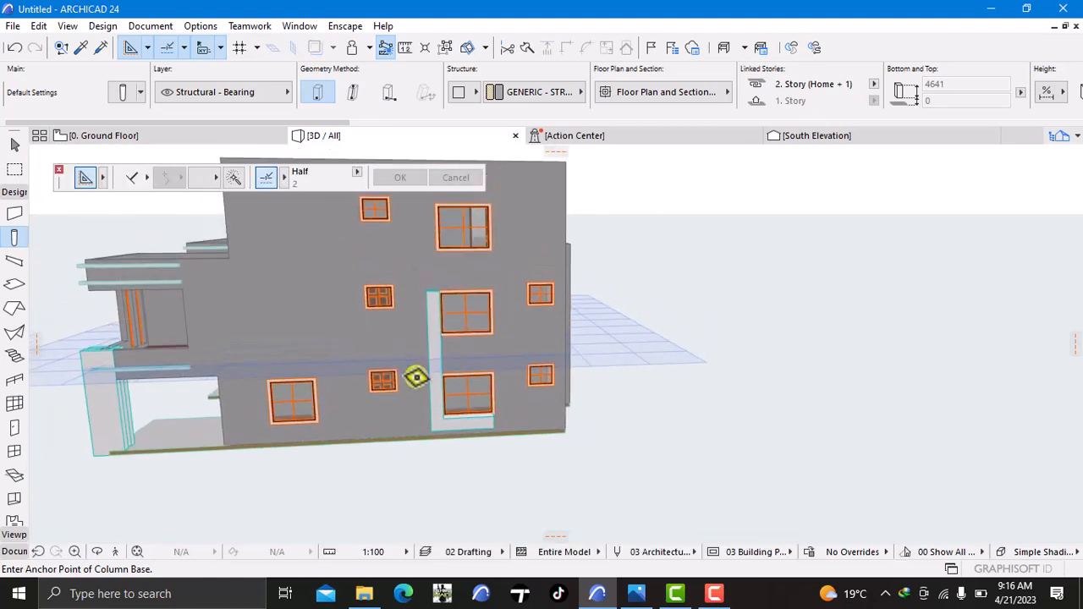
left_click(154, 133)
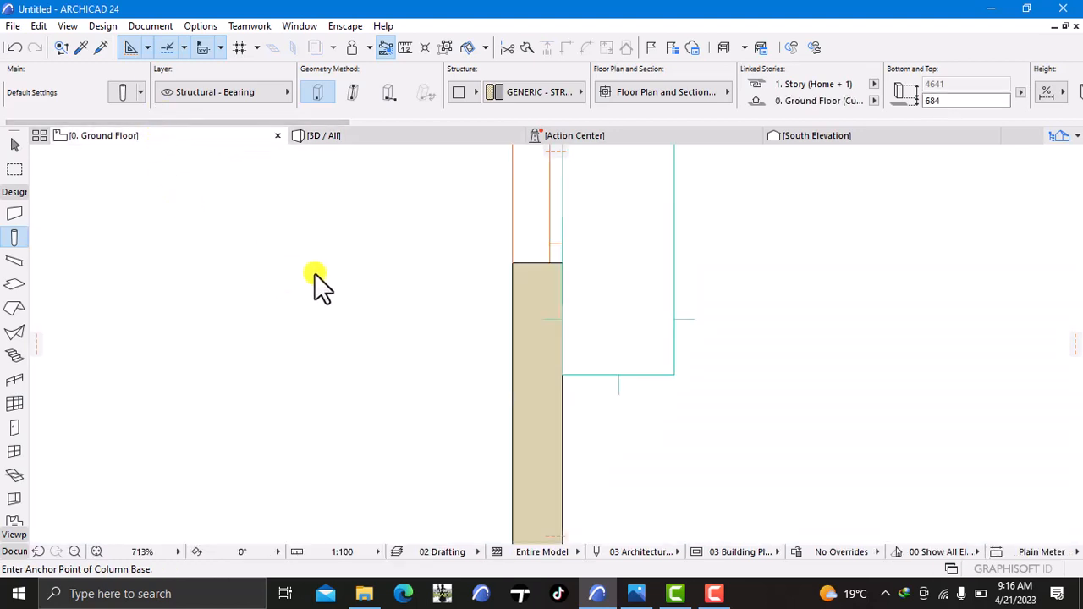
Stretch the upper end of the east-wall beam past the window edge to a total length of 2350 mm
scroll(573, 222, "down", 3)
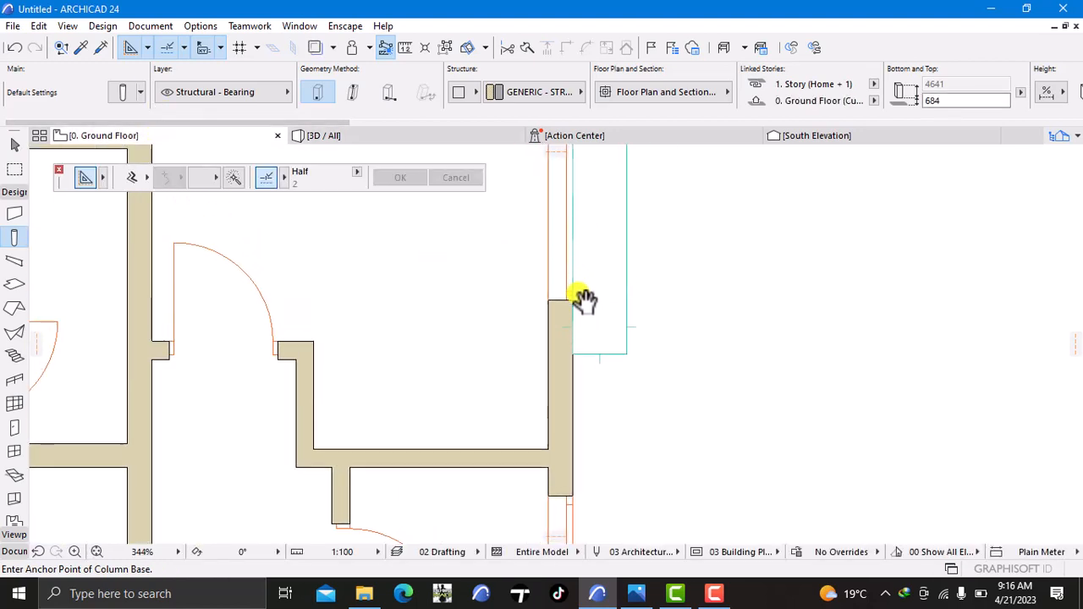
middle_click_drag(581, 300, 538, 384)
scroll(582, 330, "up", 3)
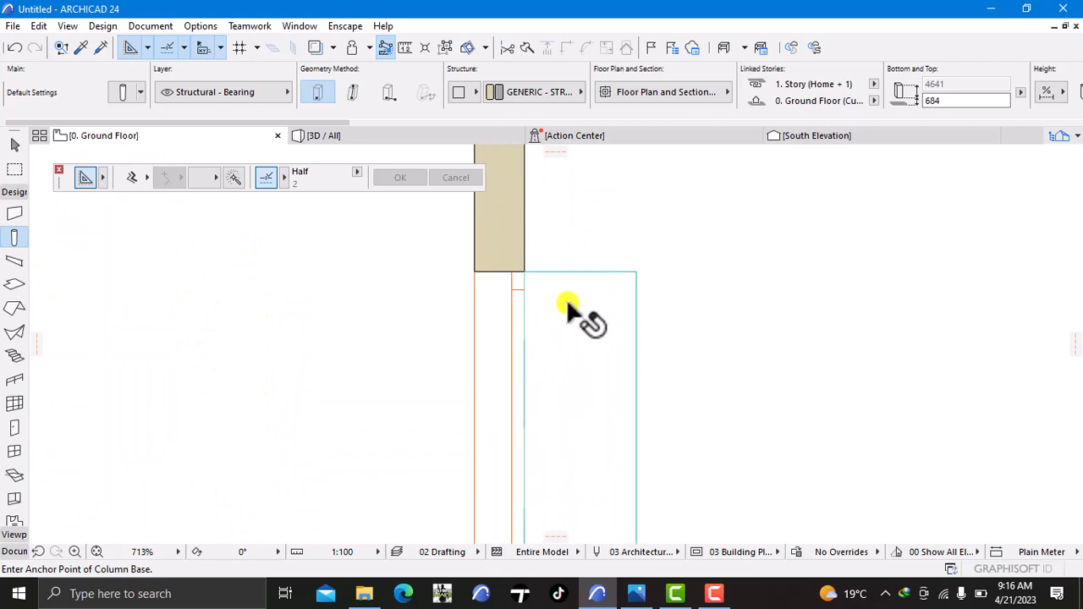
left_click(566, 300, "shift")
middle_click_drag(558, 339, 531, 368)
scroll(526, 381, "up", 3)
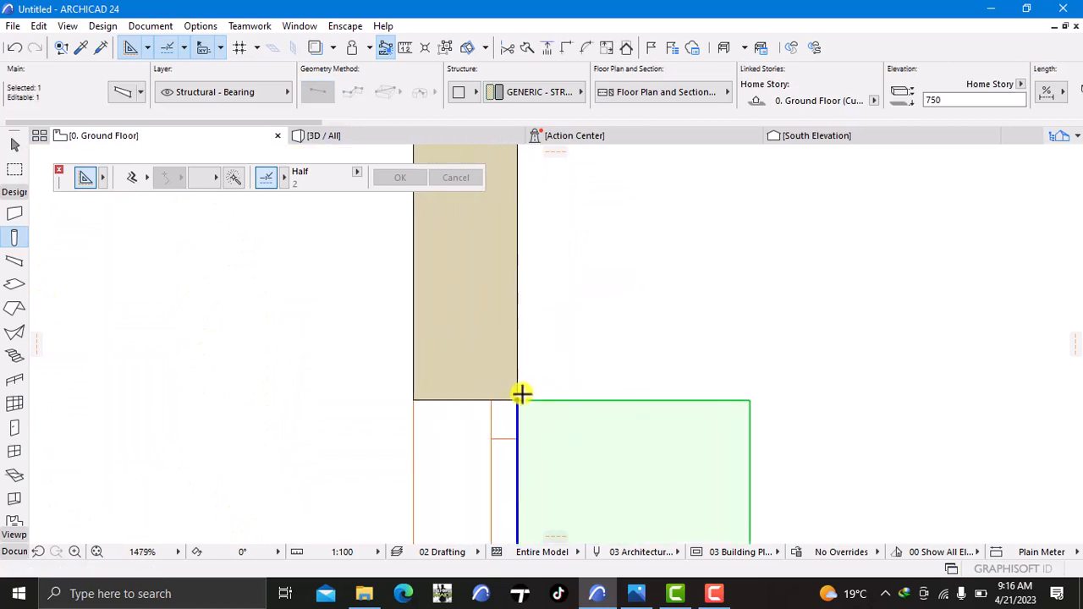
left_click(518, 399)
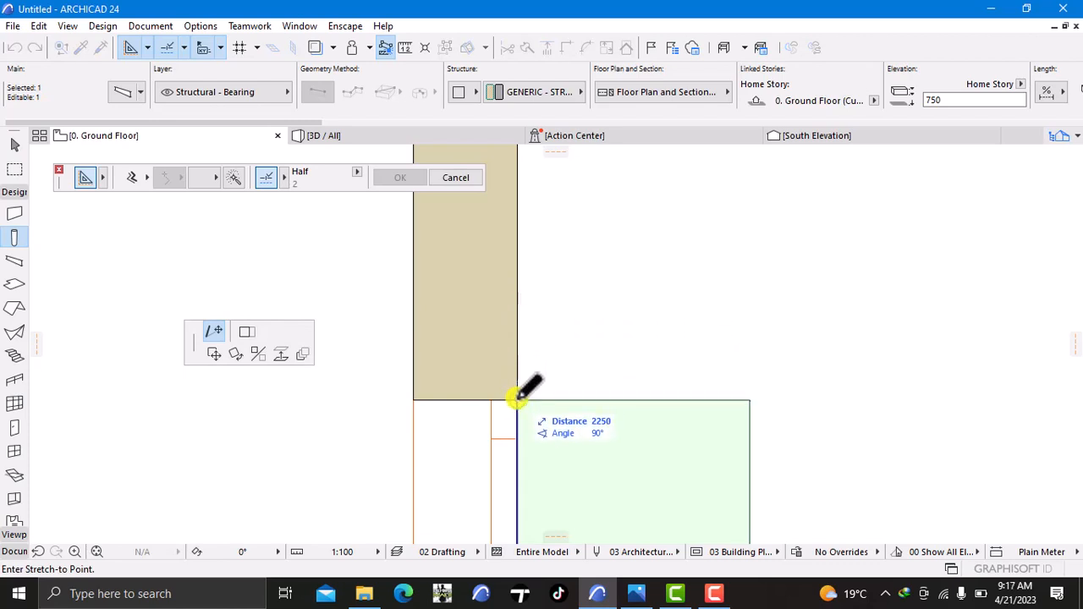
type("23")
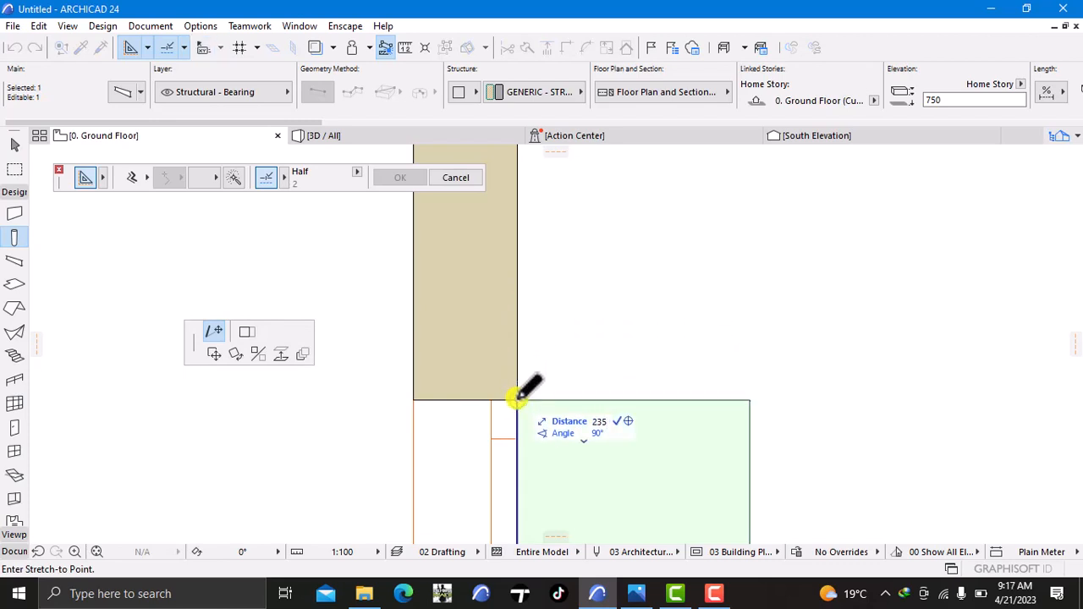
key("Return")
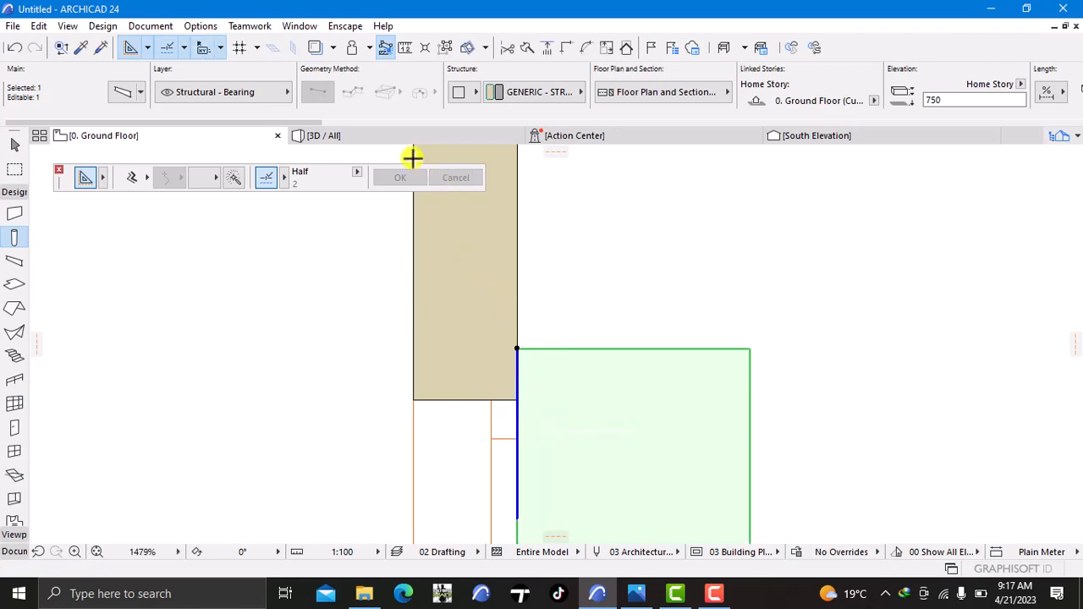
Examine the lengthened beam beneath the ground-floor east window in 3D, and return to the Ground Floor plan
left_click(396, 133)
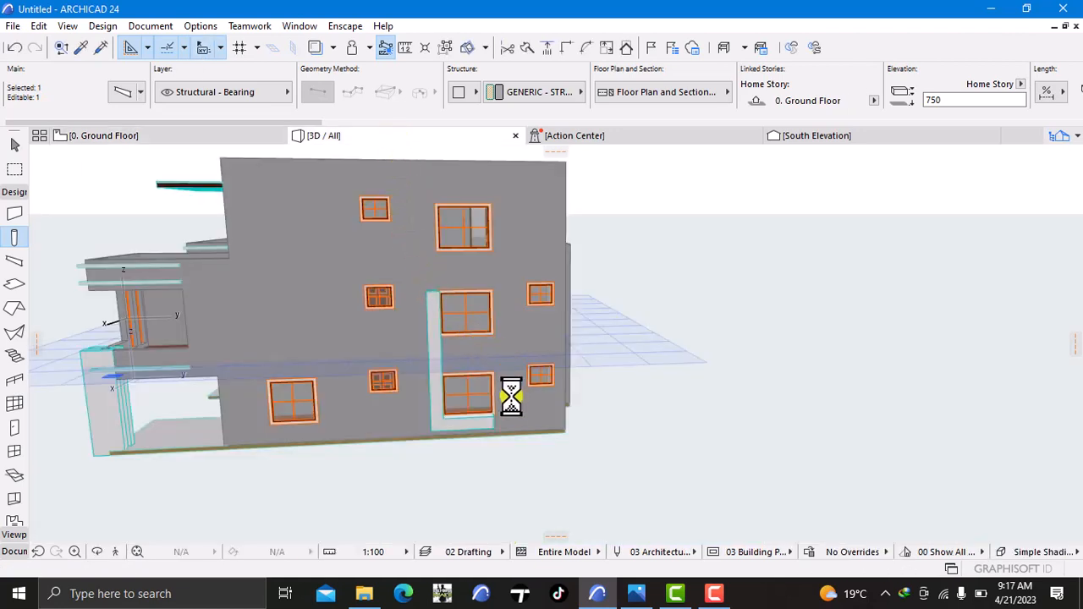
scroll(495, 415, "up", 2)
scroll(495, 414, "up", 3)
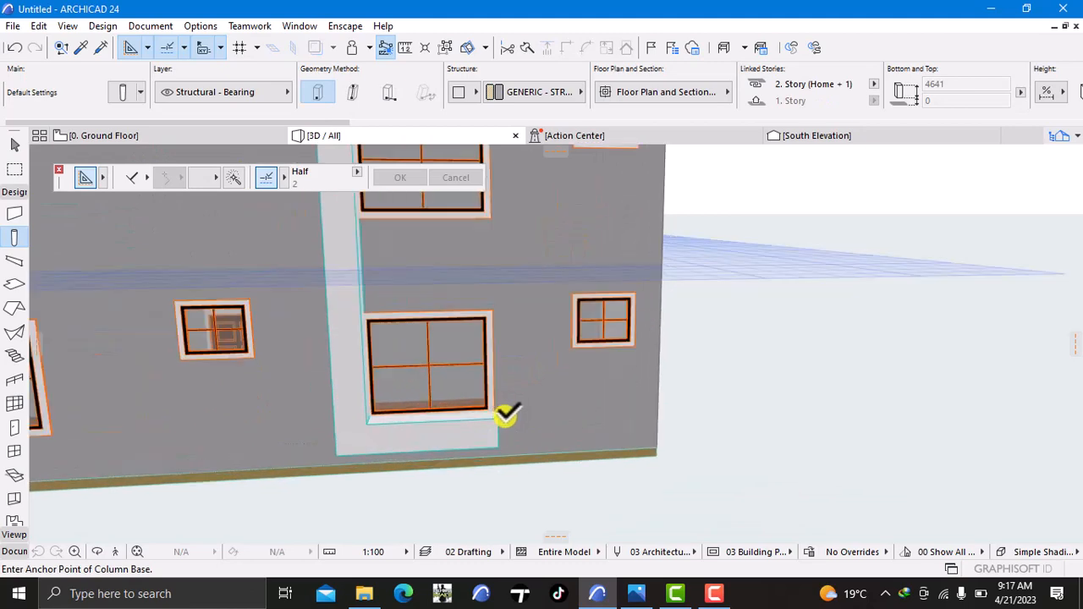
scroll(479, 350, "down", 2)
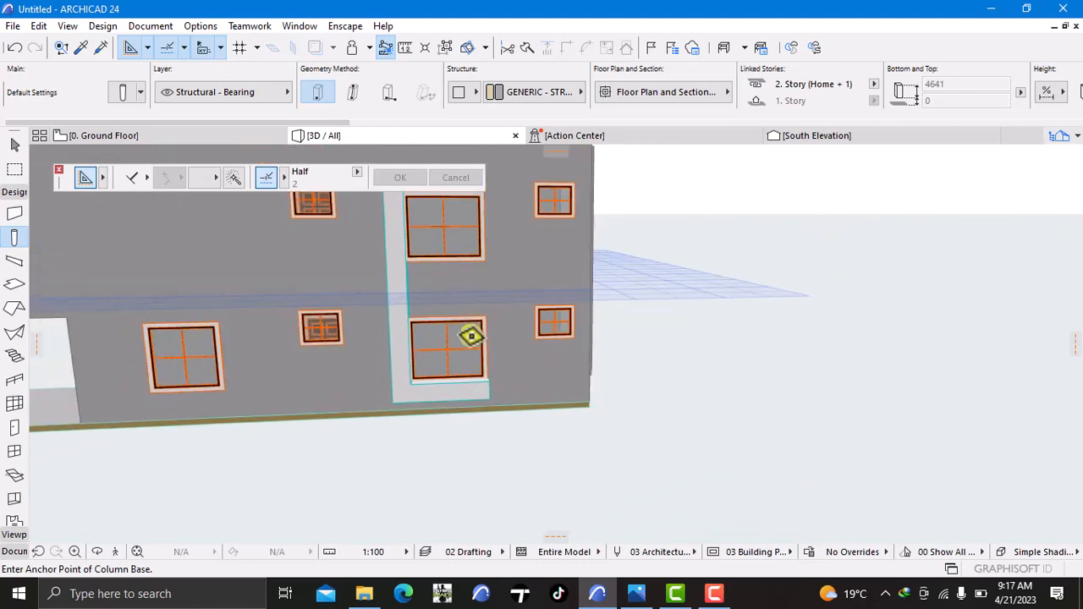
left_click(186, 133)
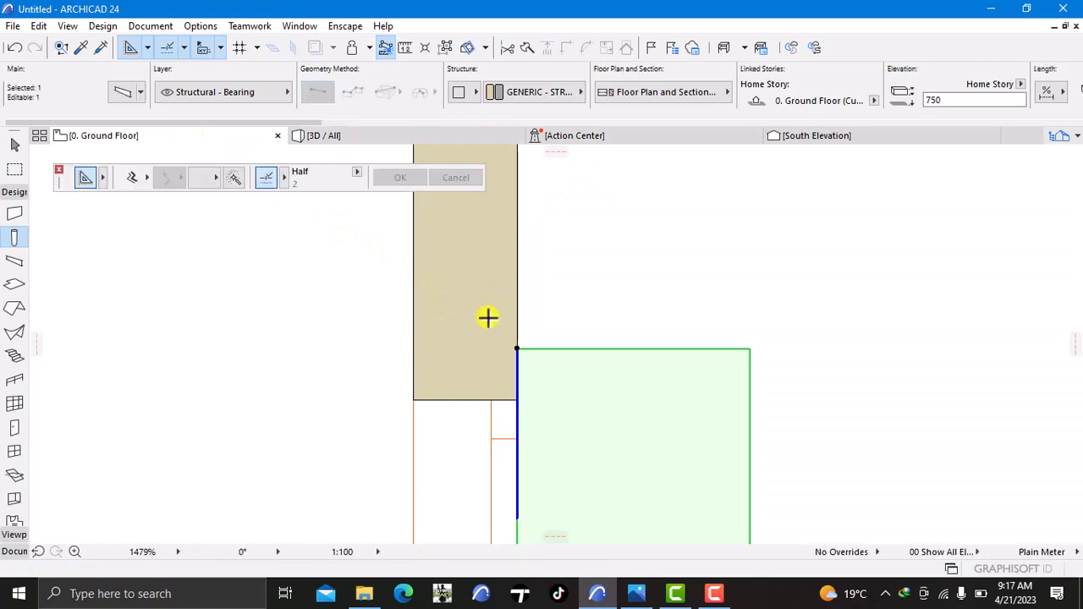
Move the East Elevation marker horizontally closer to the house's east wall
scroll(489, 322, "down", 4)
scroll(551, 365, "down", 12)
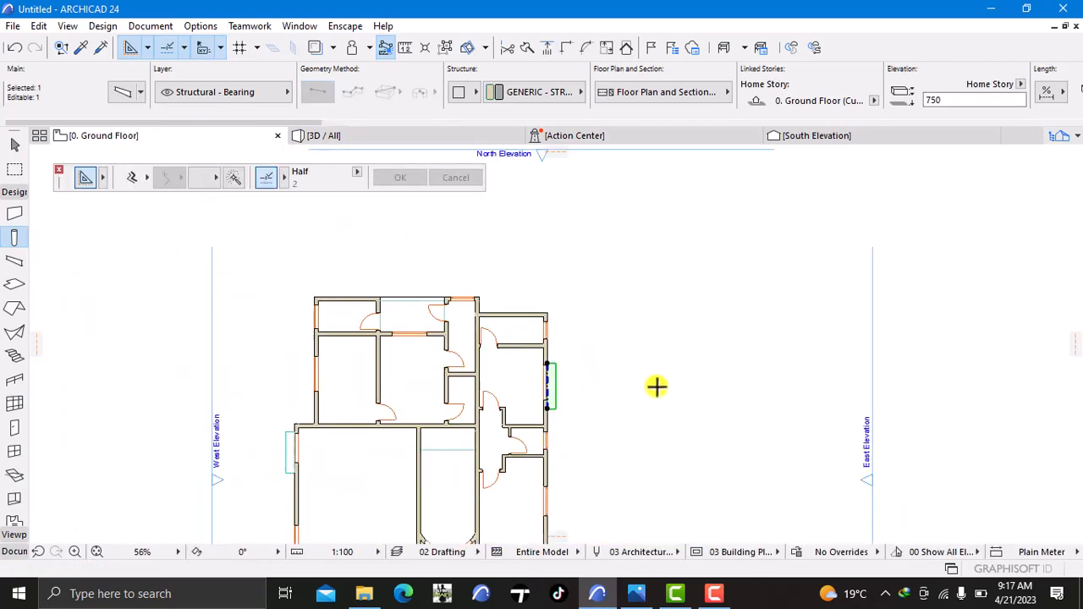
key("Escape")
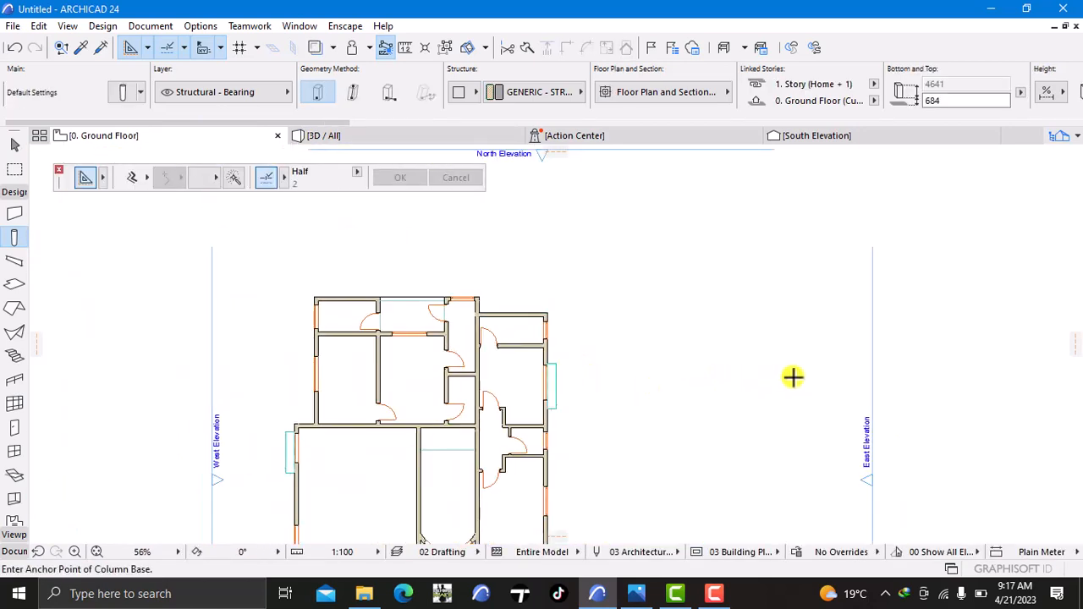
left_click(872, 344, "shift")
right_click(831, 355)
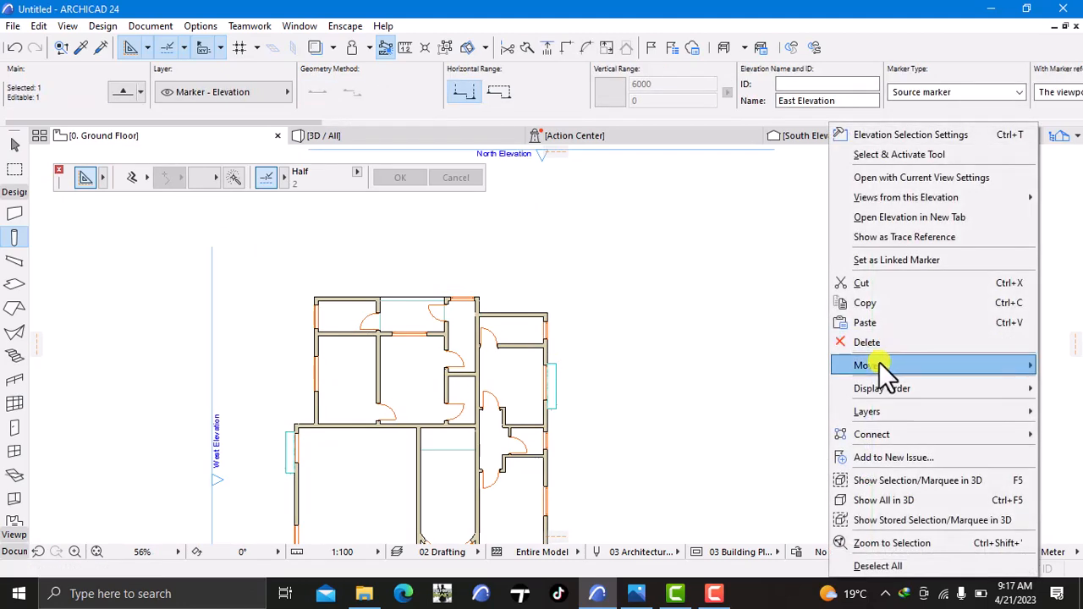
mouse_move(879, 365)
left_click(822, 369)
left_click(895, 349)
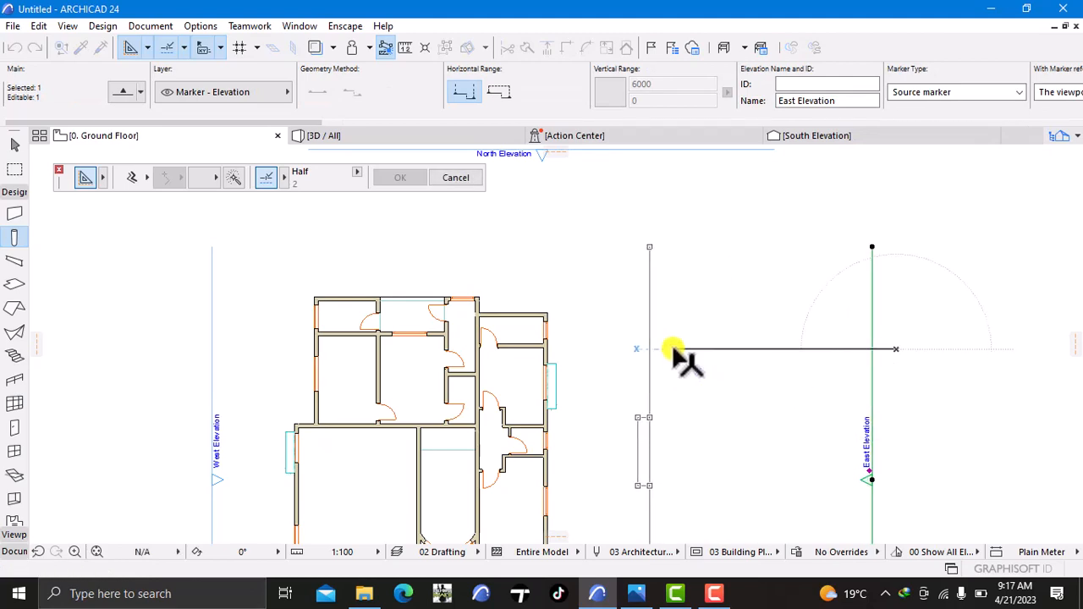
left_click(673, 349)
Open the East Elevation with the current view settings
right_click(714, 375)
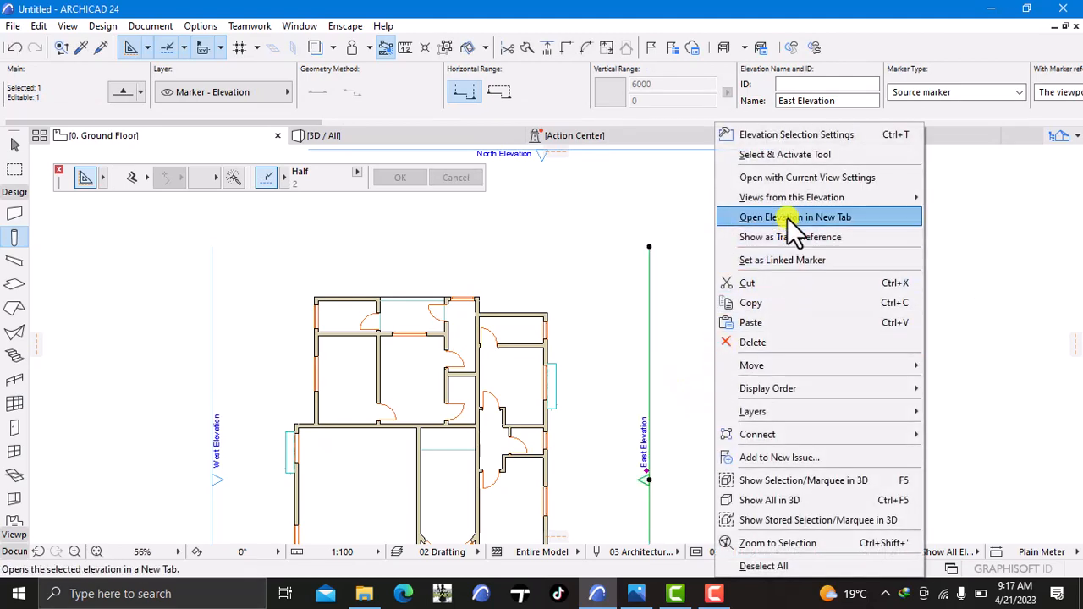
left_click(777, 178)
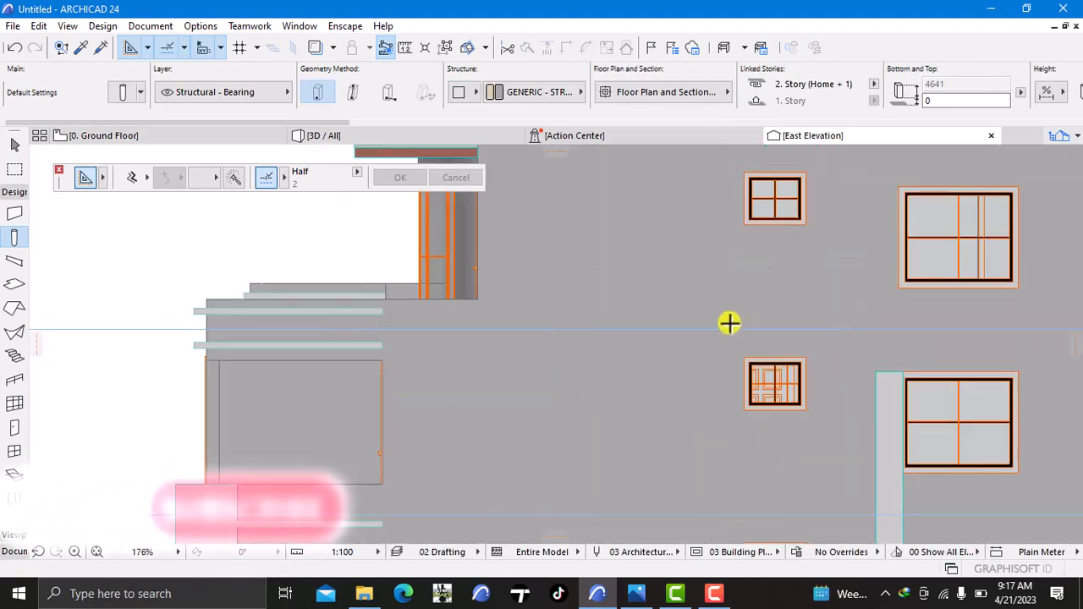
scroll(665, 341, "down", 5)
scroll(655, 375, "up", 6)
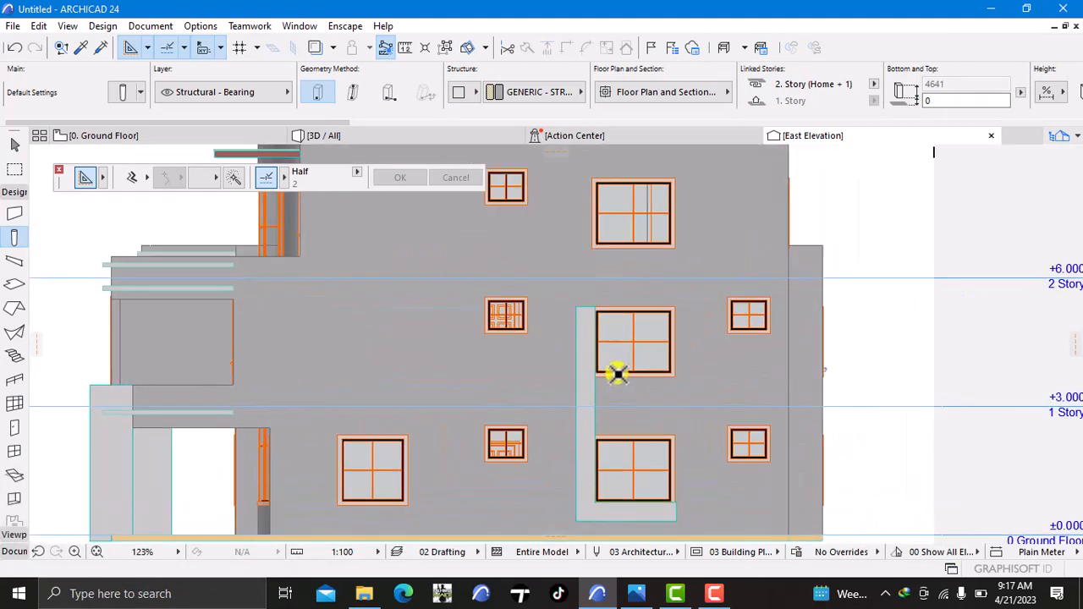
middle_click_drag(618, 374, 625, 428)
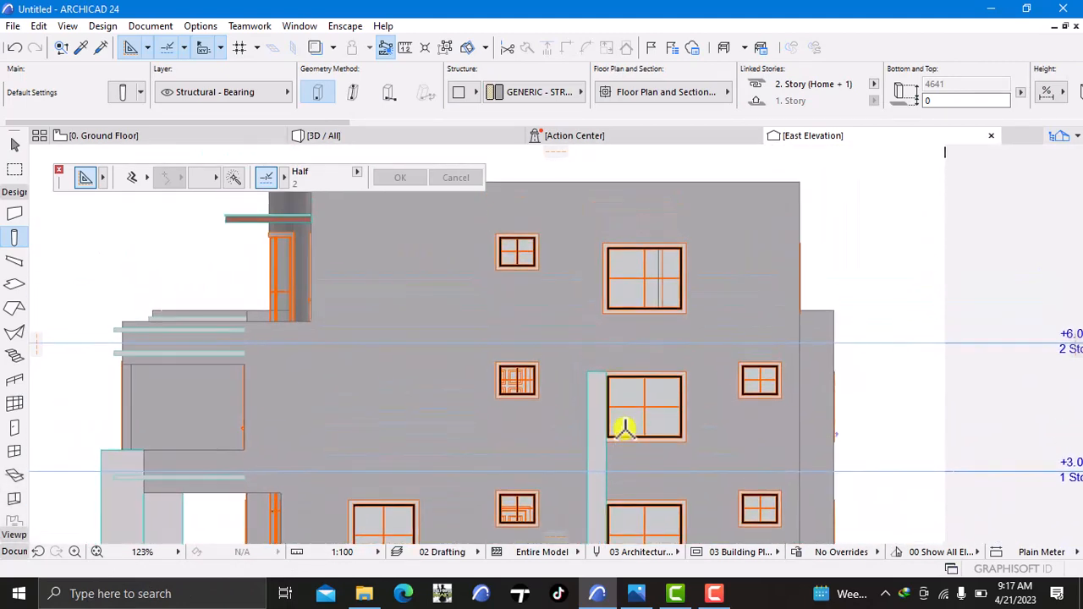
left_click(592, 377)
scroll(592, 376, "up", 3)
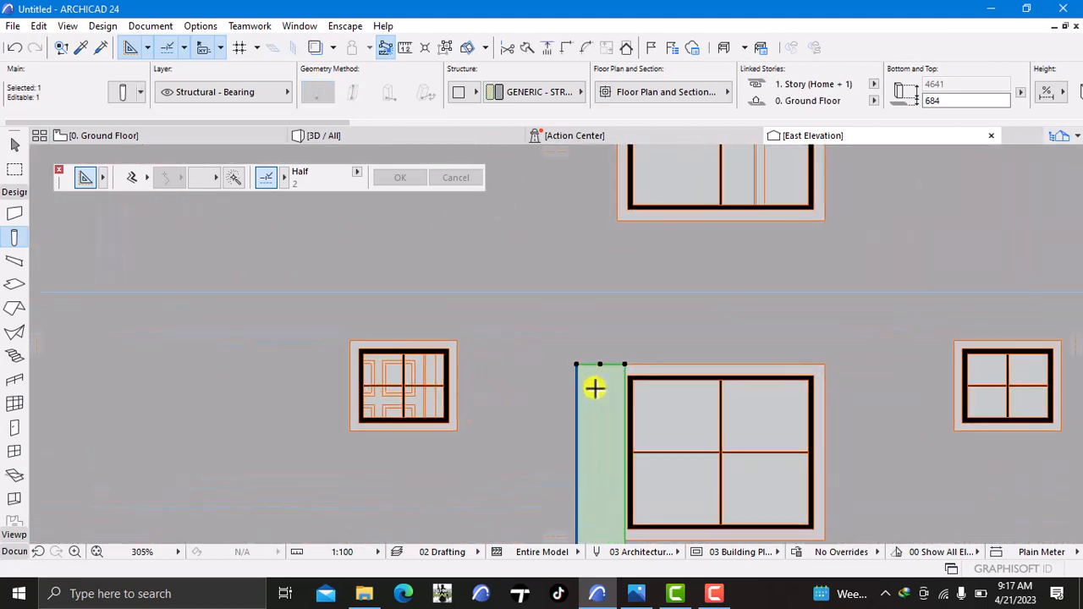
scroll(592, 381, "up", 2)
left_click(627, 423)
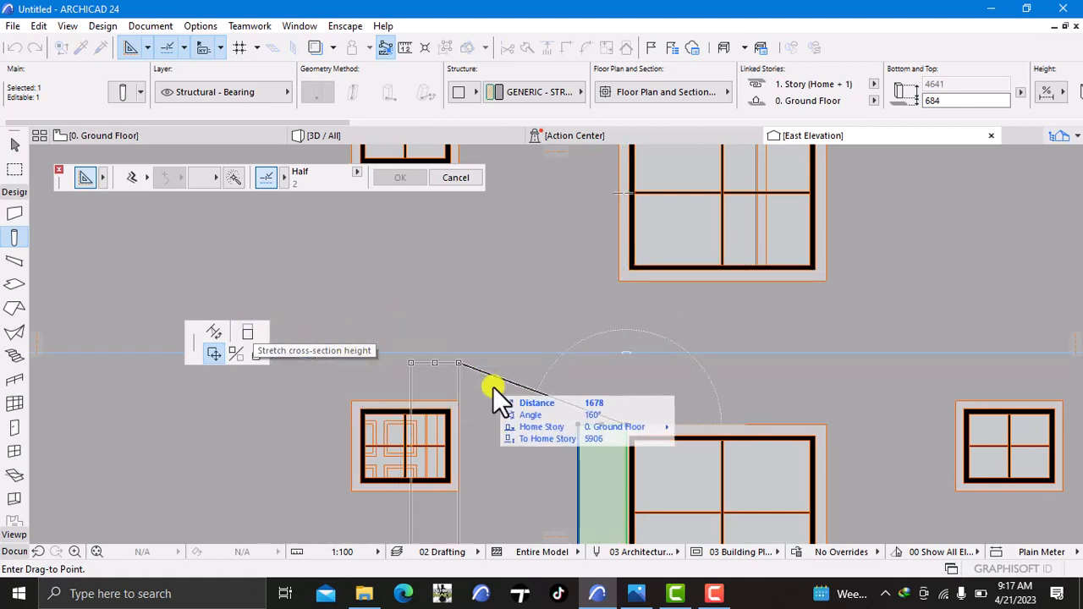
left_click(626, 421)
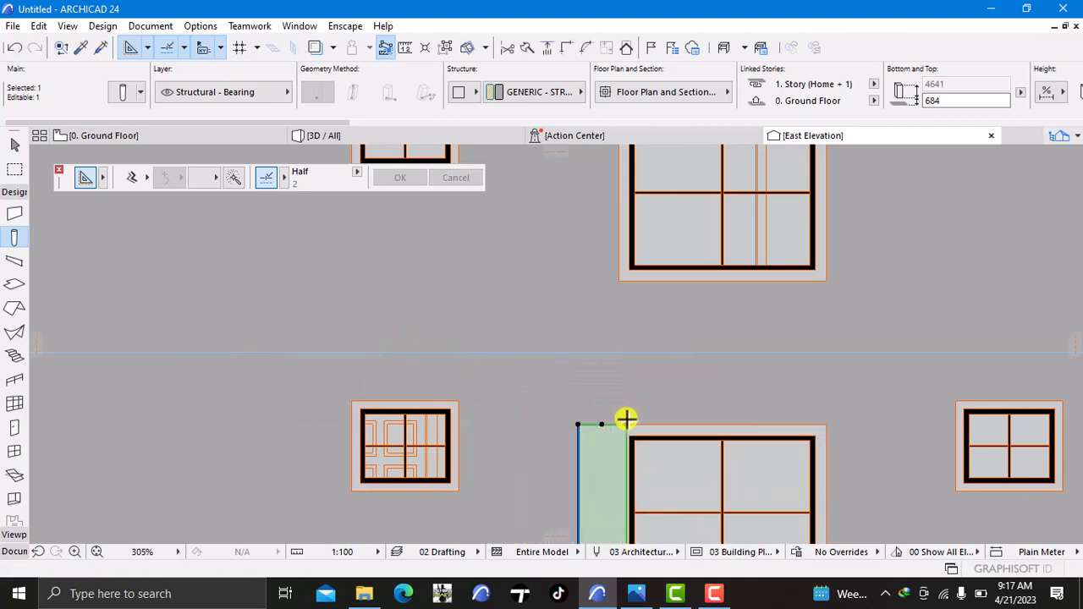
key("Escape")
Stretch the east-wall column upward to a height of 7642 mm, level with the top edge of the second-story window frame
left_click(594, 436)
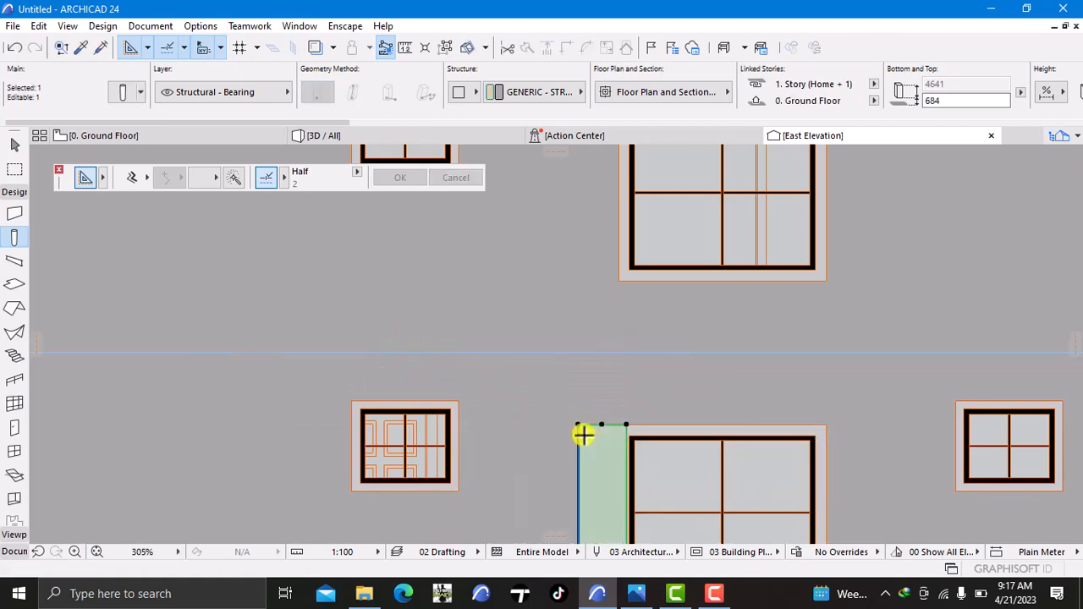
scroll(580, 425, "up", 2)
left_click(576, 421)
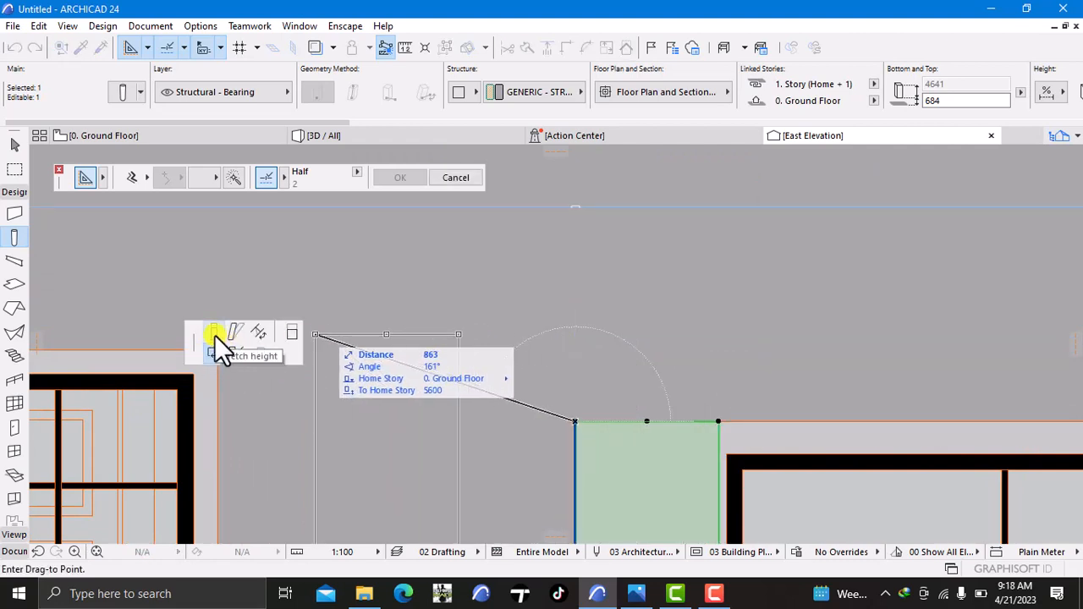
left_click(214, 333)
scroll(468, 318, "down", 5)
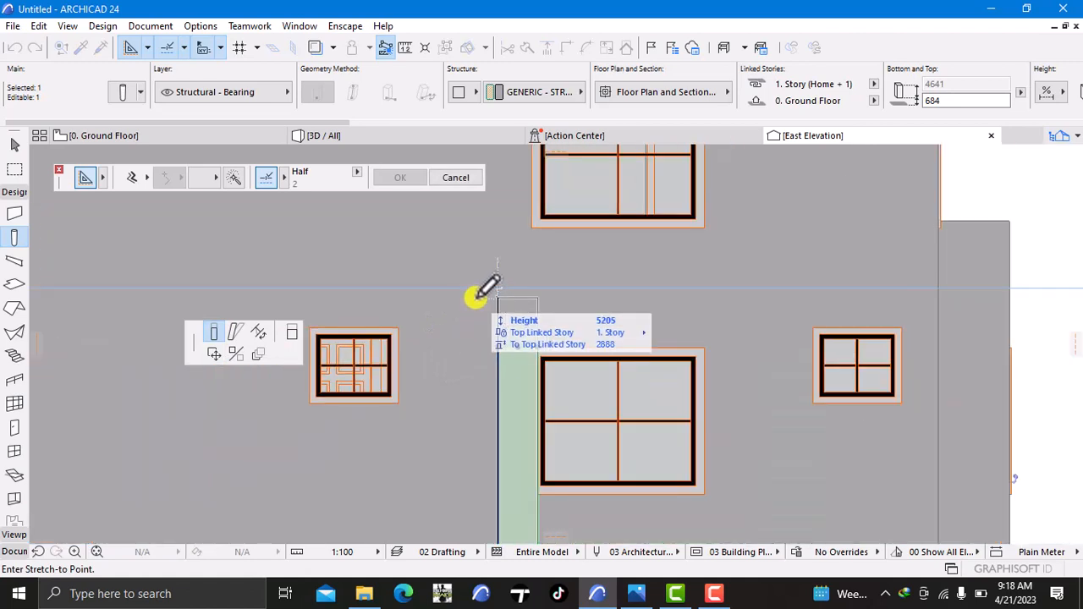
middle_click_drag(477, 307, 477, 492)
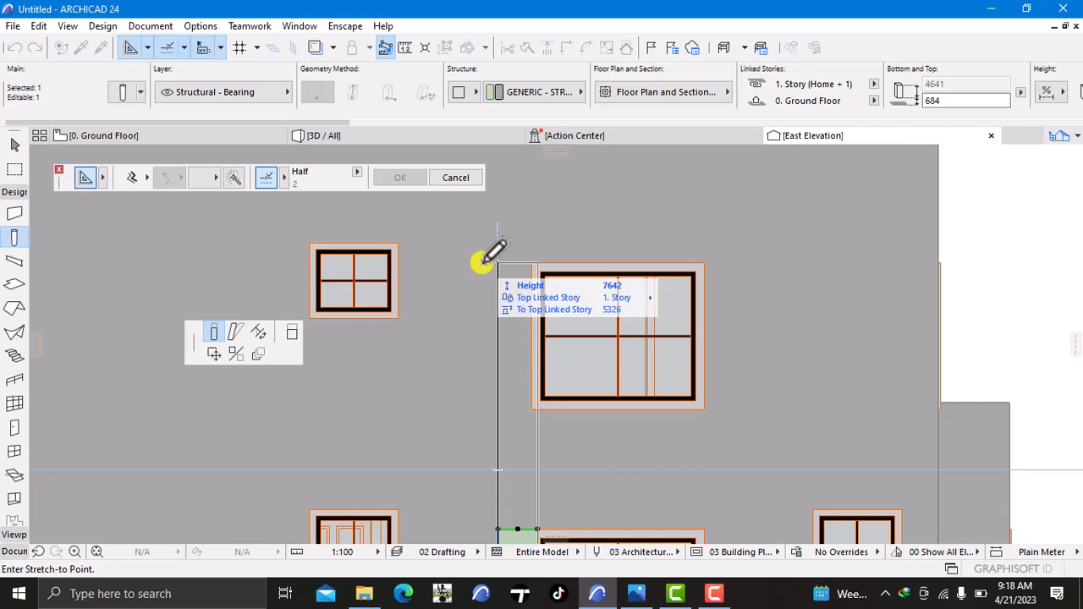
scroll(495, 250, "up", 2)
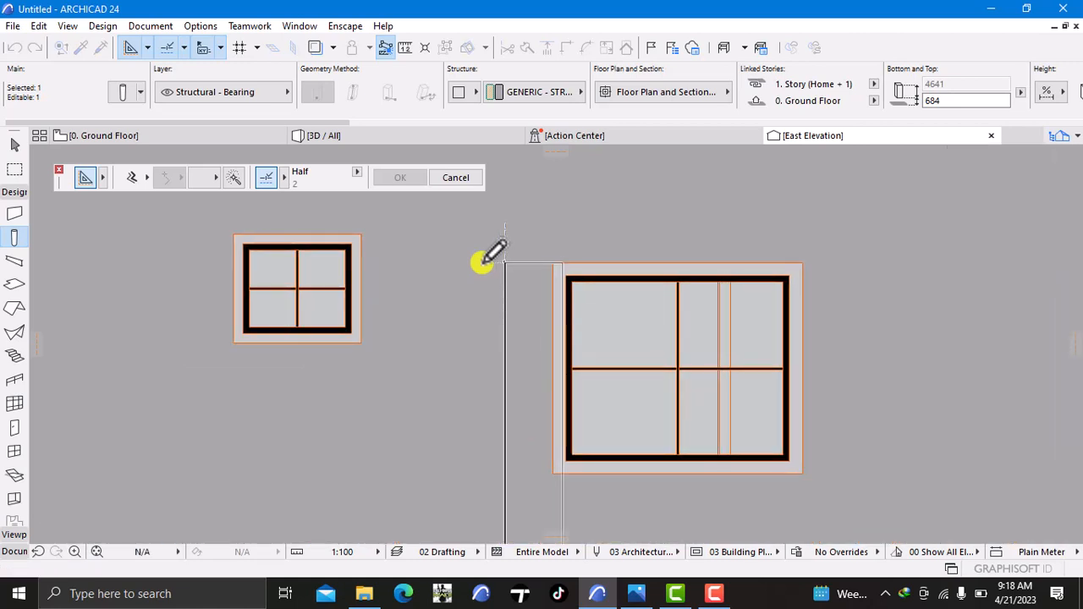
scroll(508, 258, "up", 5)
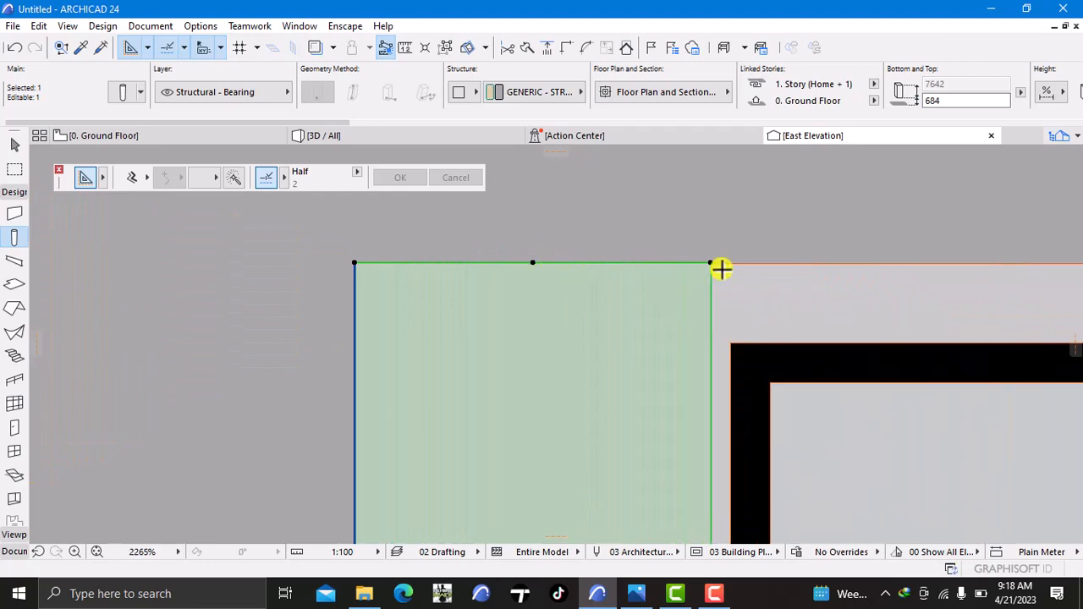
Try to move the beam beneath the ground-floor east window onto the column's top end, aligning their outer corners
scroll(693, 293, "down", 8)
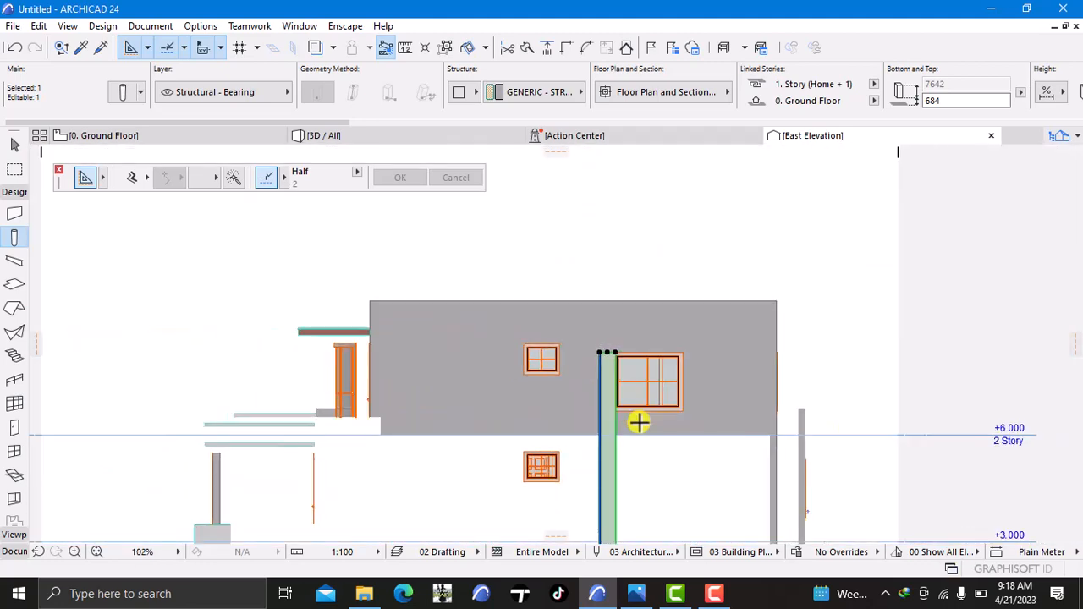
middle_click_drag(639, 423, 603, 320)
middle_click_drag(592, 383, 590, 324)
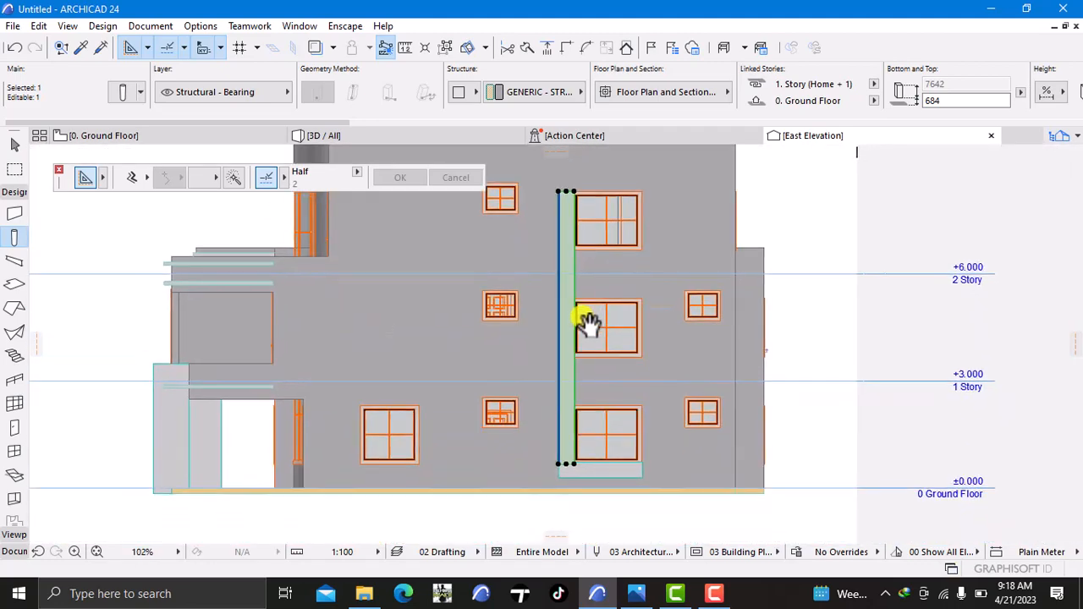
left_click(591, 420)
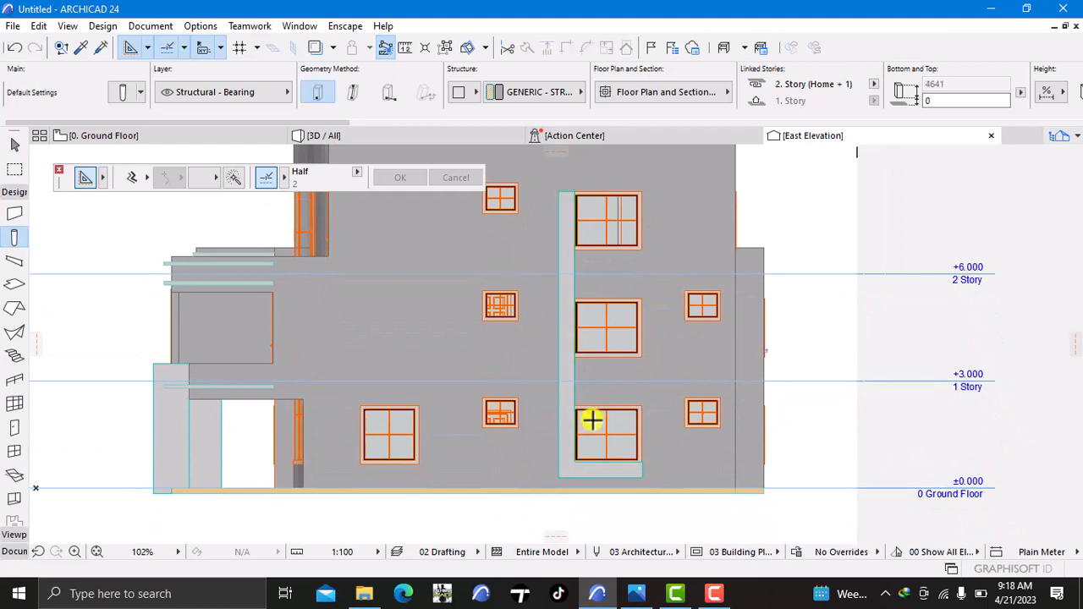
left_click(614, 467)
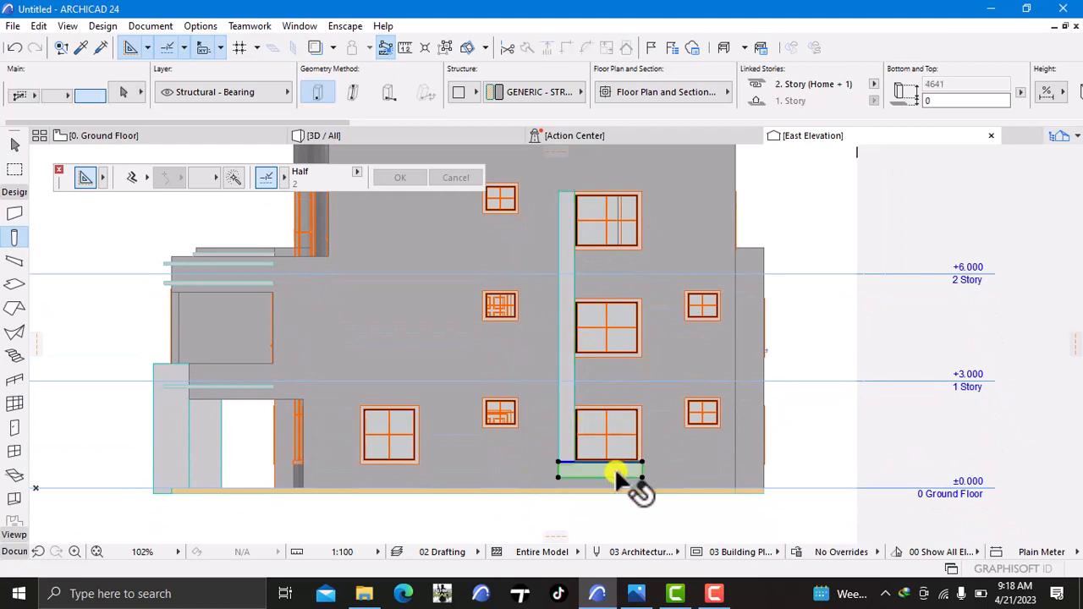
right_click(835, 347)
mouse_move(851, 341)
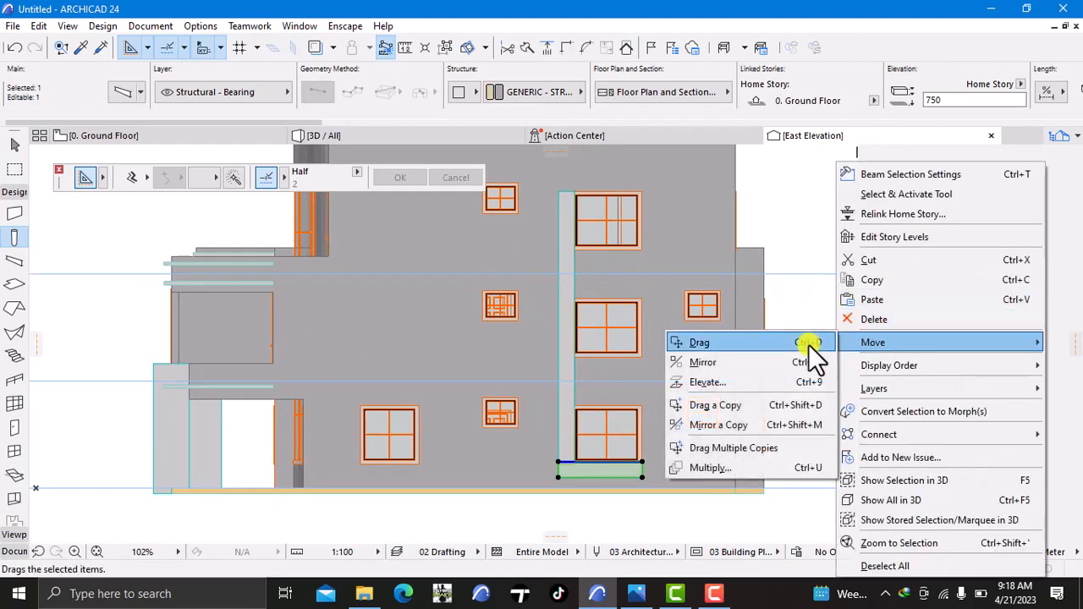
left_click(793, 343)
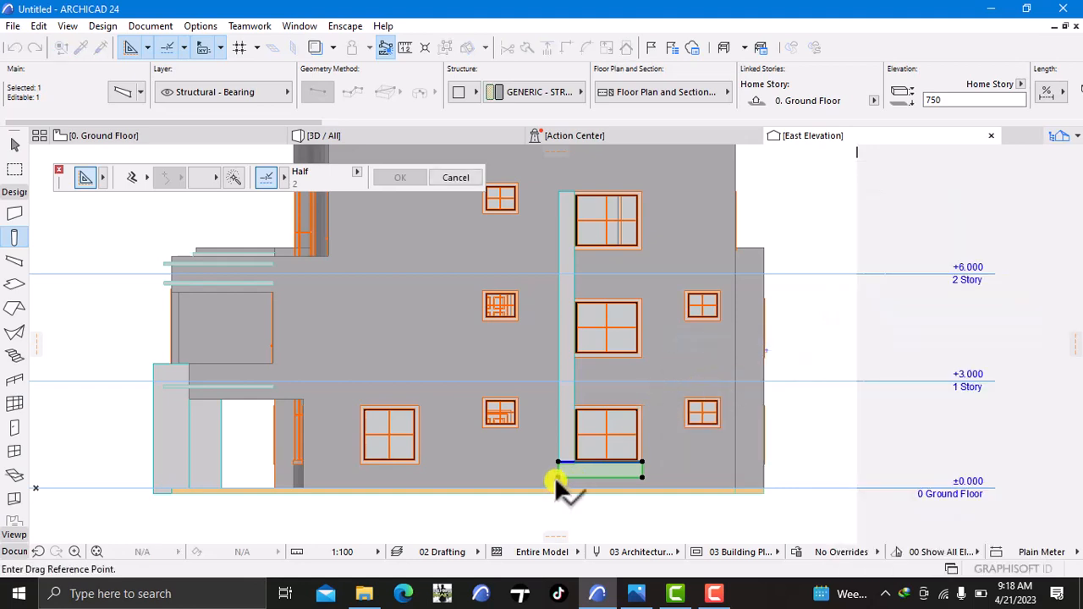
left_click(558, 478)
middle_click_drag(558, 310, 556, 517)
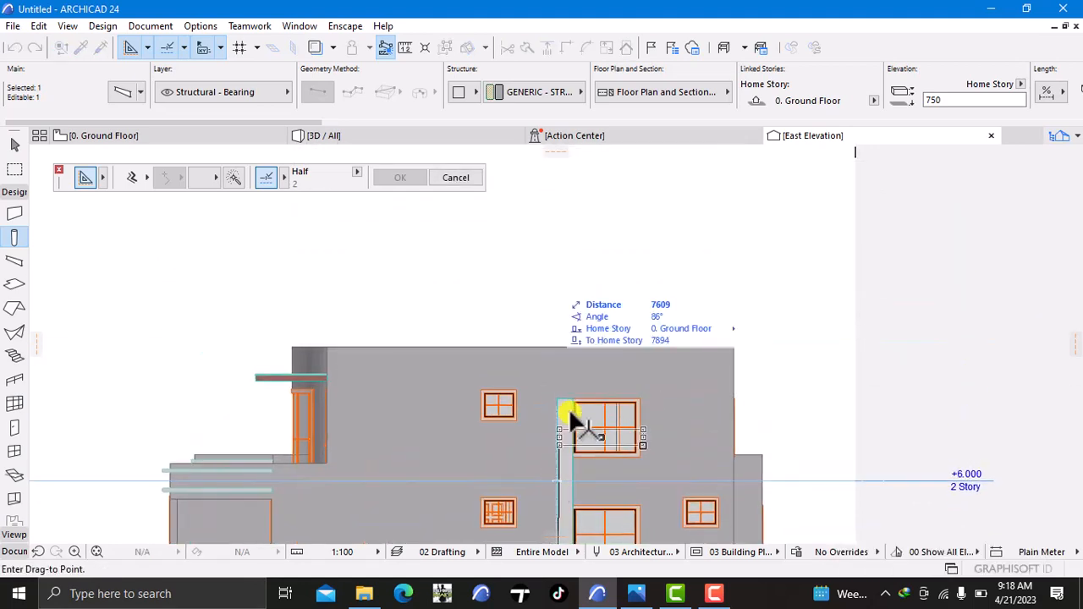
scroll(569, 408, "up", 5)
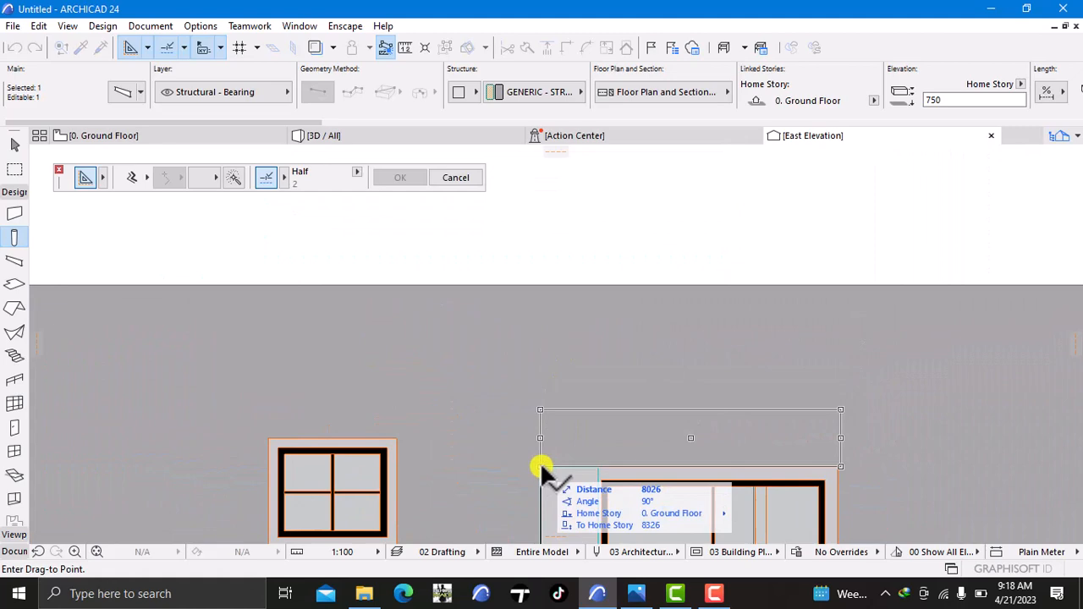
left_click(542, 466)
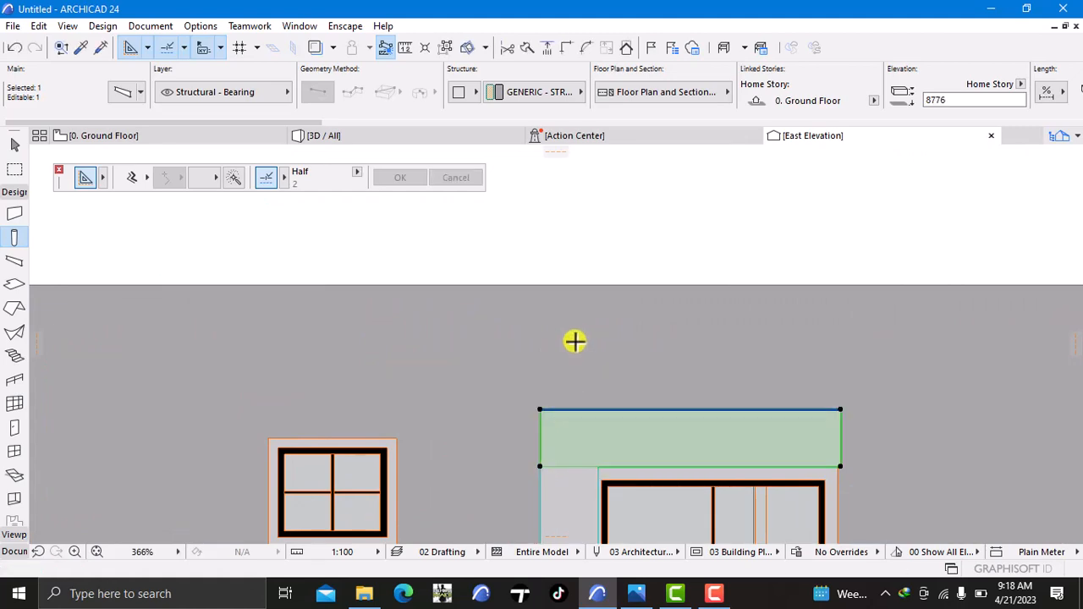
key("Escape")
Undo the last move of the beam in the East Elevation
scroll(587, 425, "down", 8)
middle_click_drag(602, 454, 579, 371)
scroll(580, 381, "down", 3)
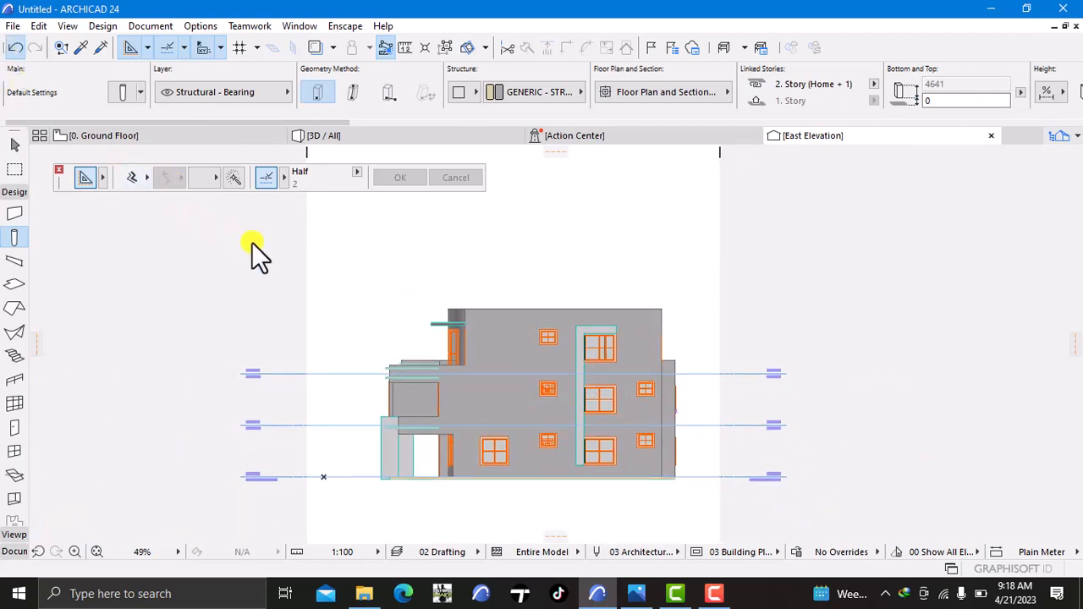
key("ctrl+z")
key("ctrl+z")
Drag a copy of the beam beneath the ground-floor window onto the column's top end, above the second-story window
right_click(746, 297)
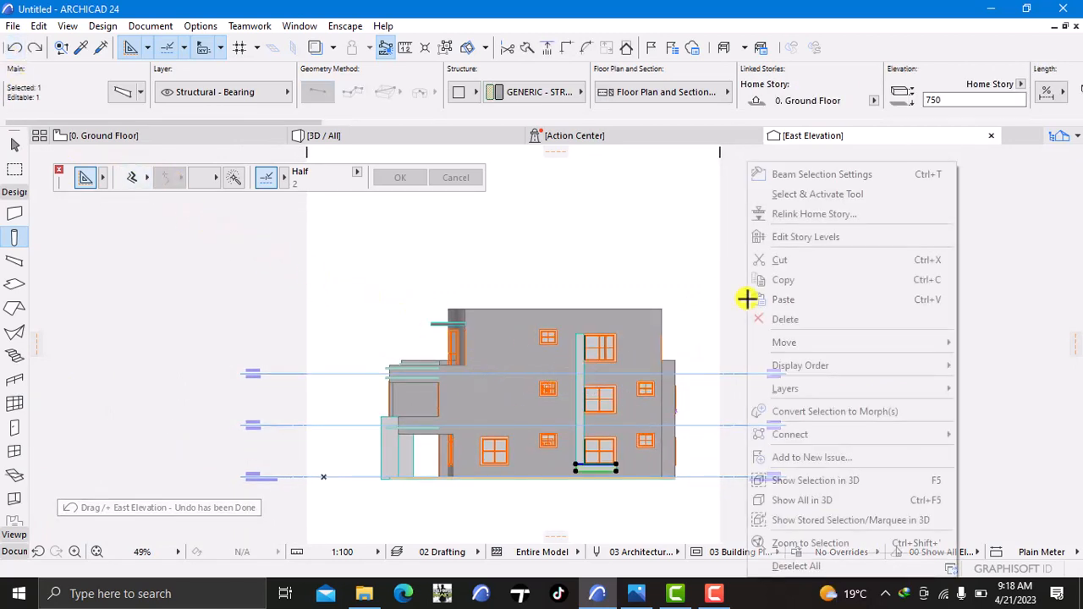
mouse_move(761, 342)
left_click(648, 402)
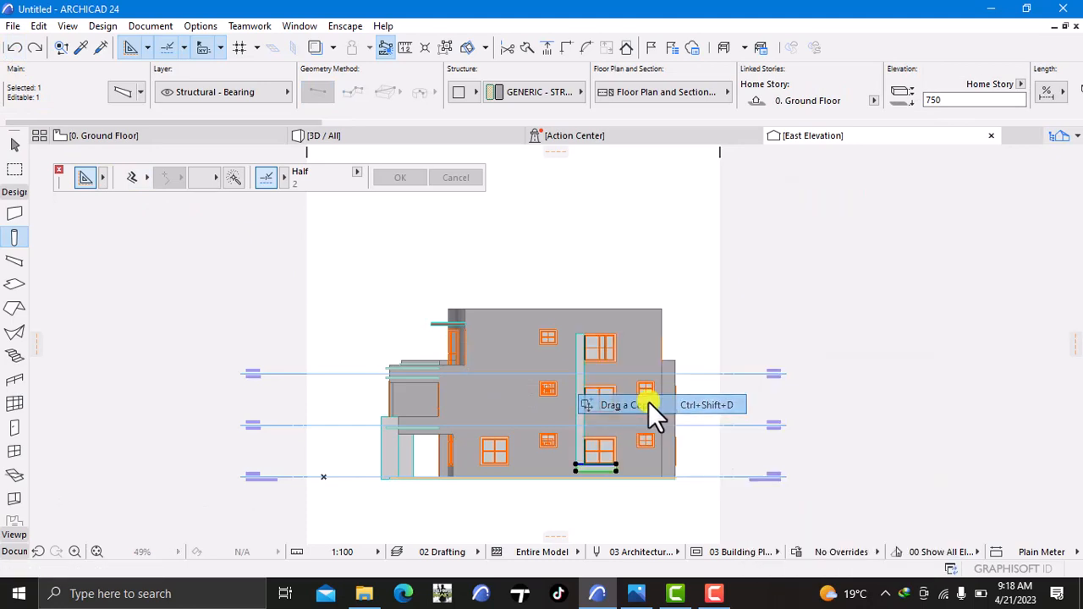
scroll(577, 471, "up", 4)
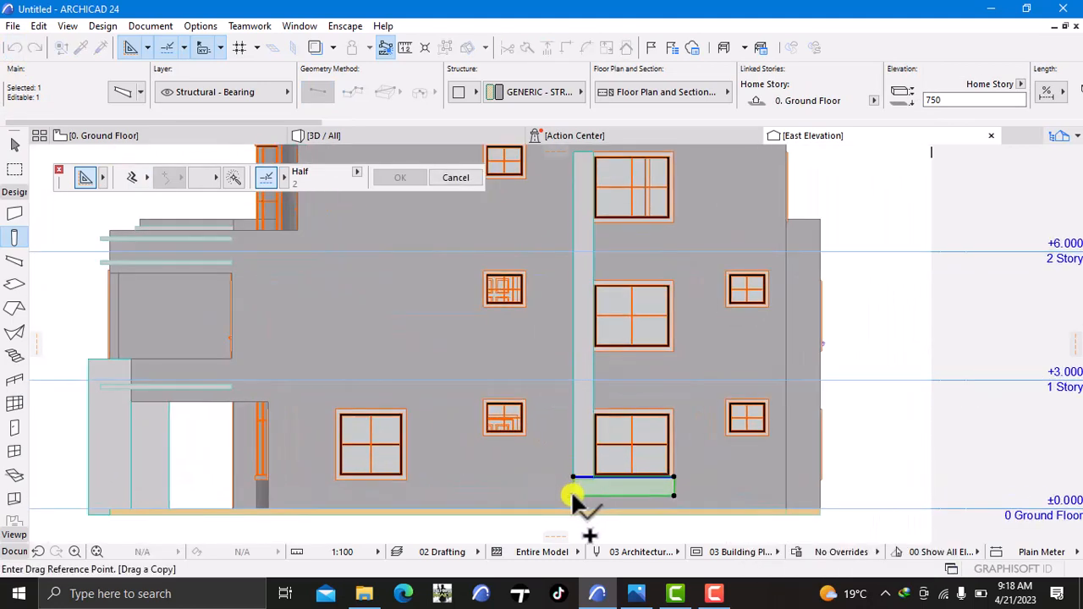
left_click(574, 490)
scroll(580, 367, "up", 5, "shift")
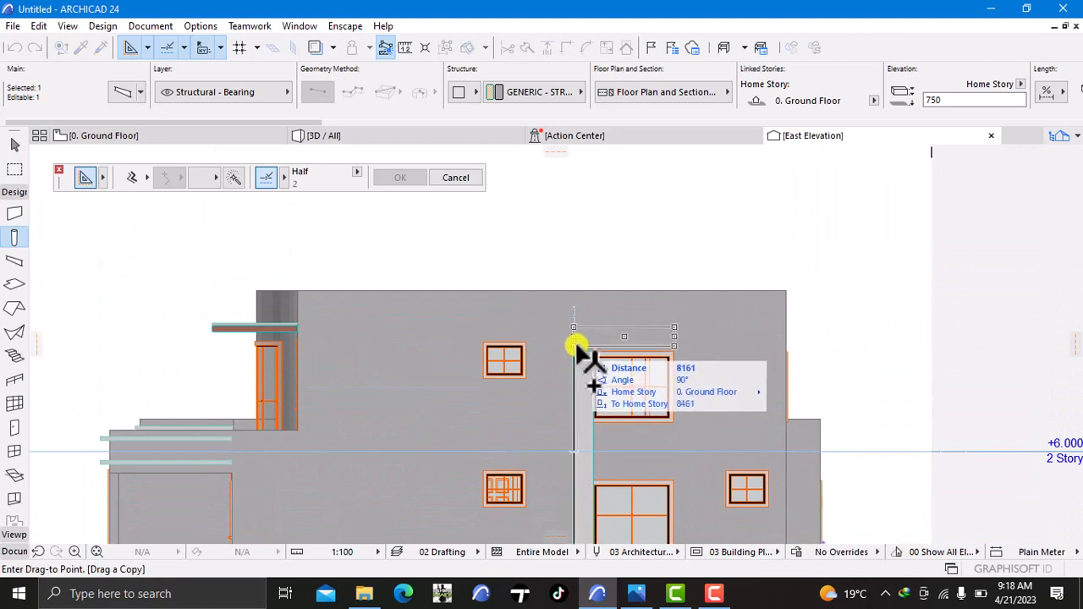
left_click(576, 349)
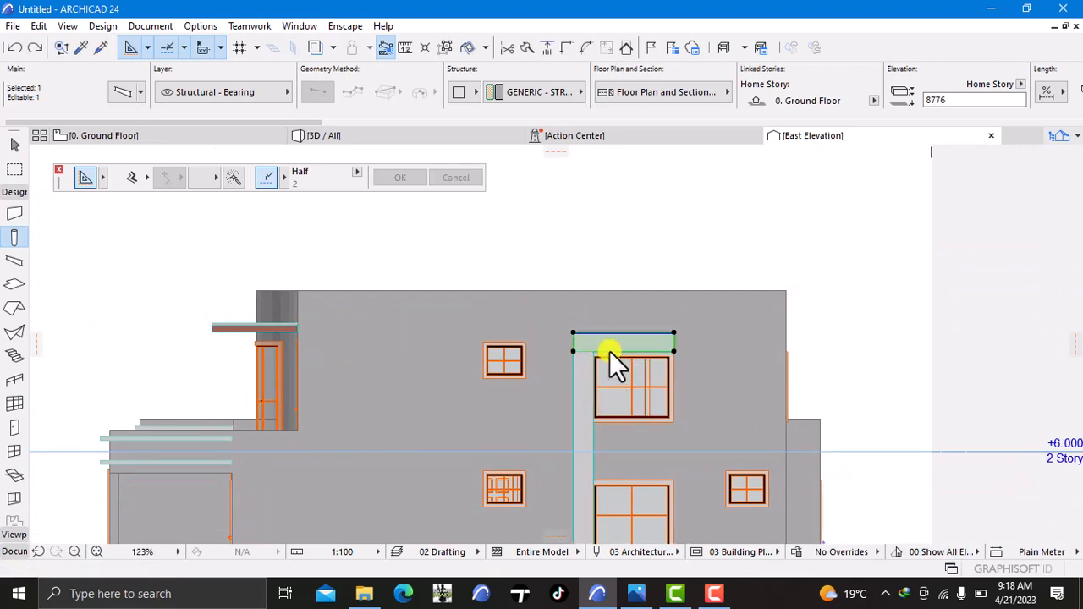
key("Escape")
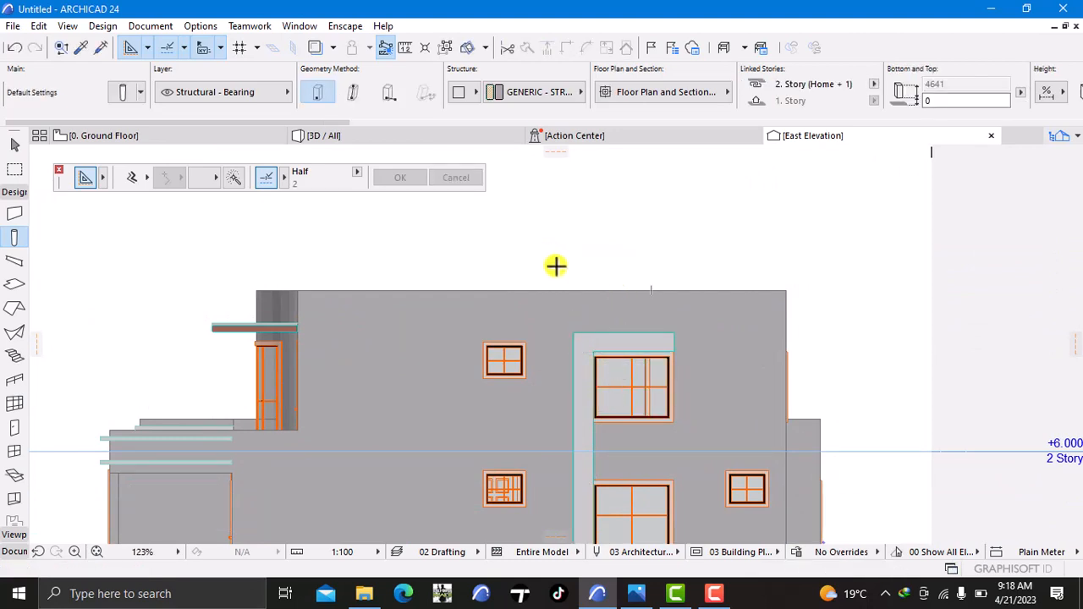
Examine the column and the two beams around the east-wall windows in 3D from several angles
scroll(615, 310, "up", 5)
scroll(615, 310, "down", 5)
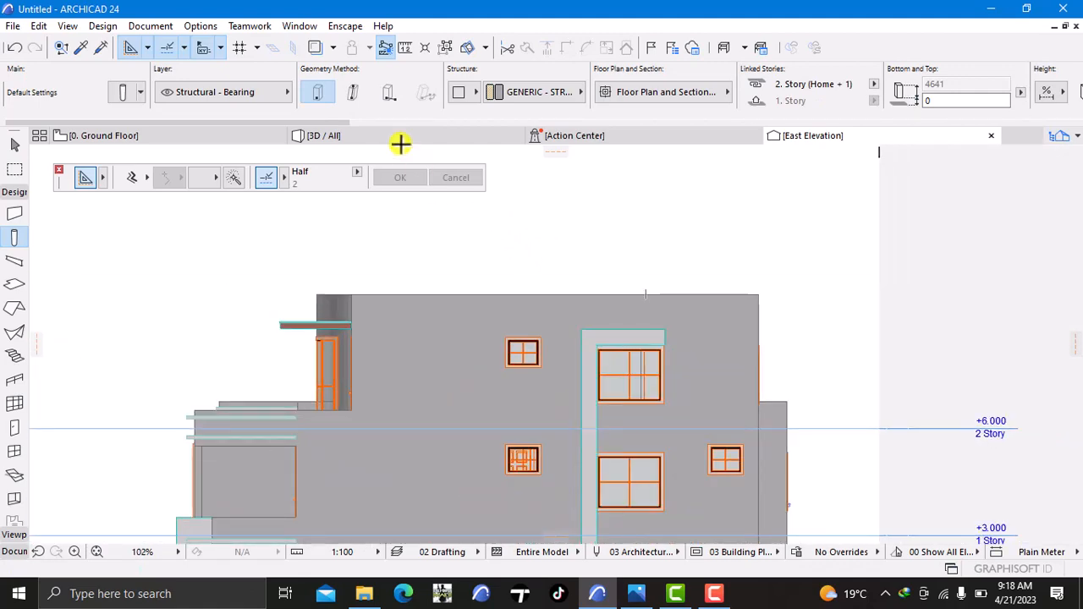
left_click(394, 137)
scroll(500, 322, "down", 5)
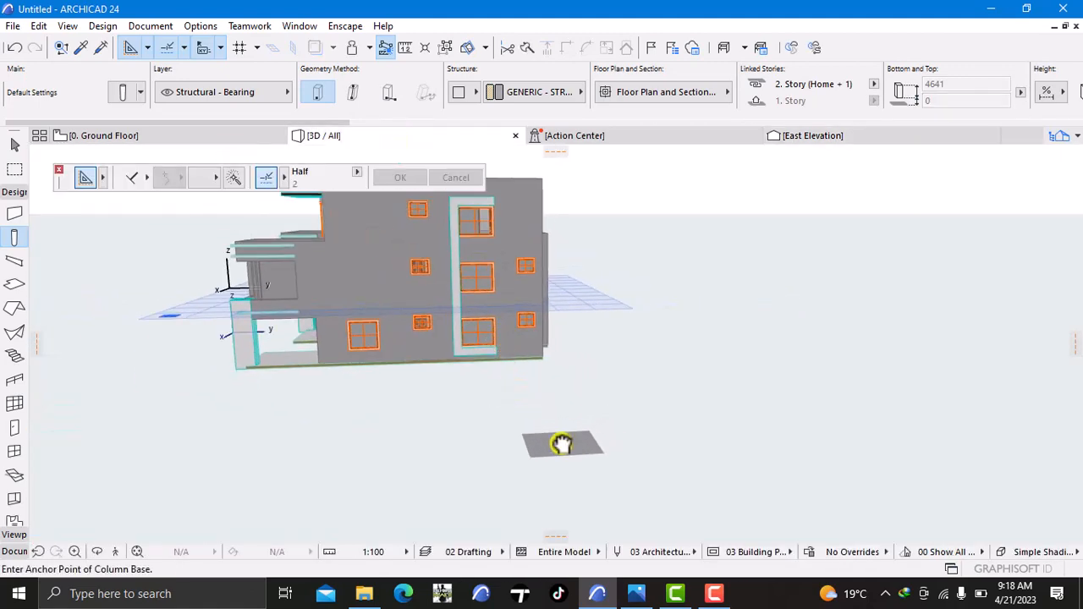
middle_click_drag(561, 445, 592, 474)
right_click(584, 475)
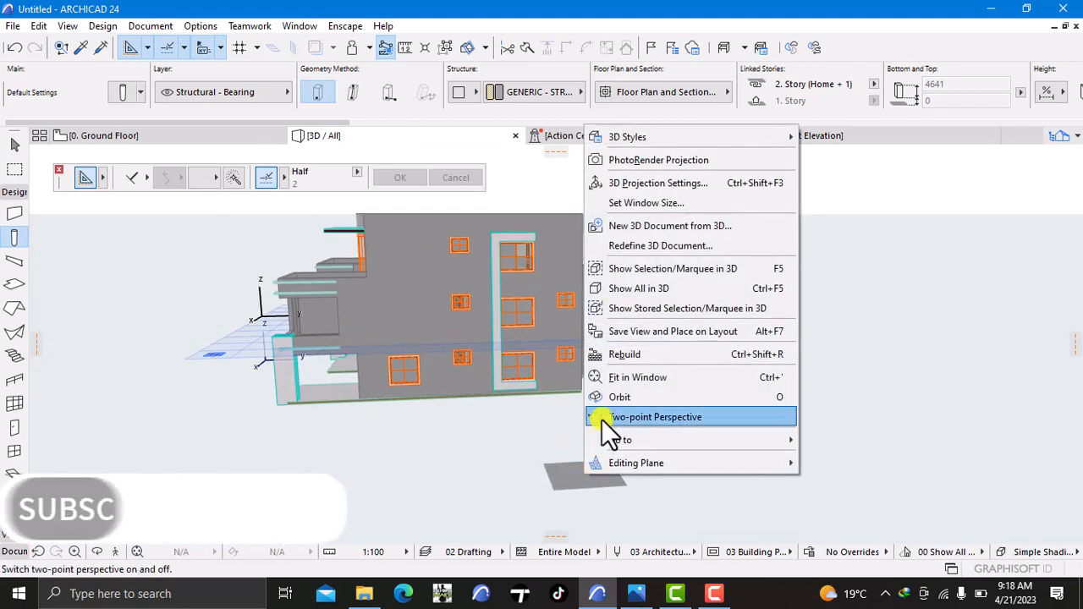
left_click(606, 397)
left_click_drag(525, 455, 725, 434)
left_click_drag(445, 431, 704, 320)
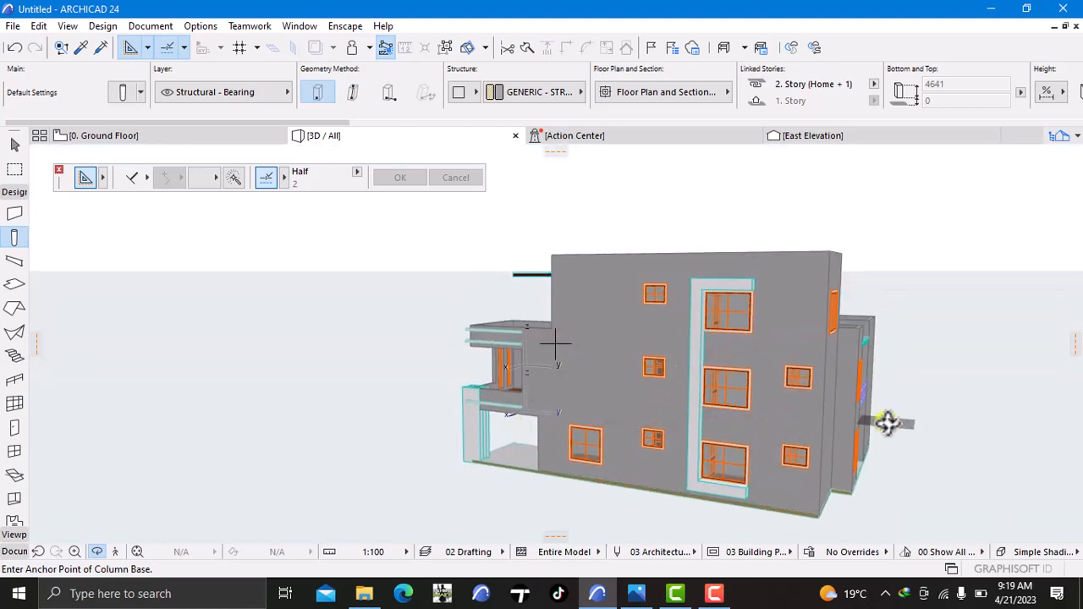
left_click_drag(888, 423, 848, 429)
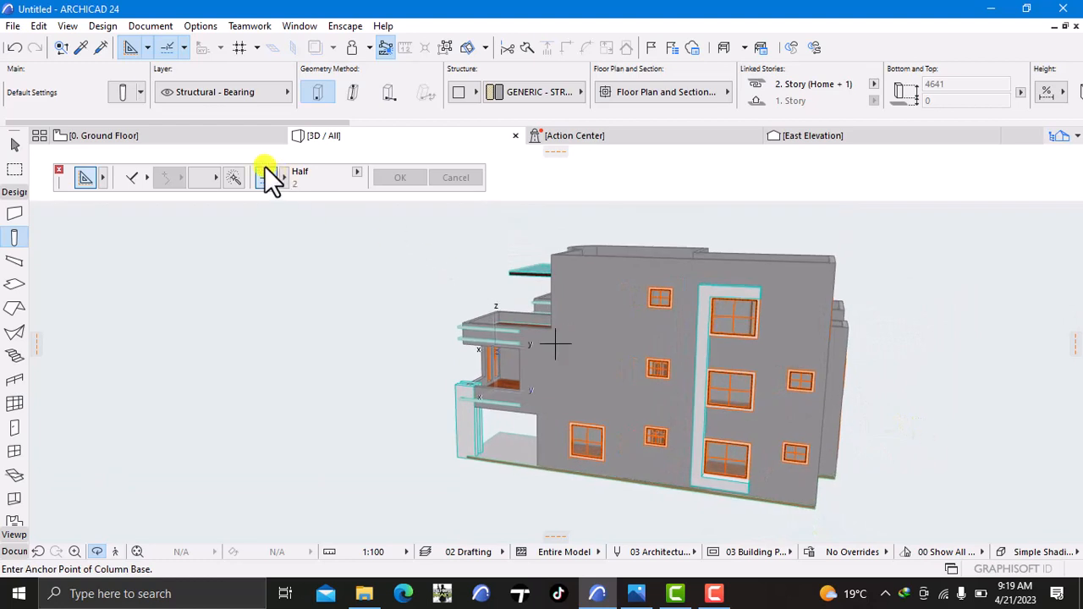
Return to the Ground Floor plan and switch it to the 1. Story floor plan
left_click(130, 140)
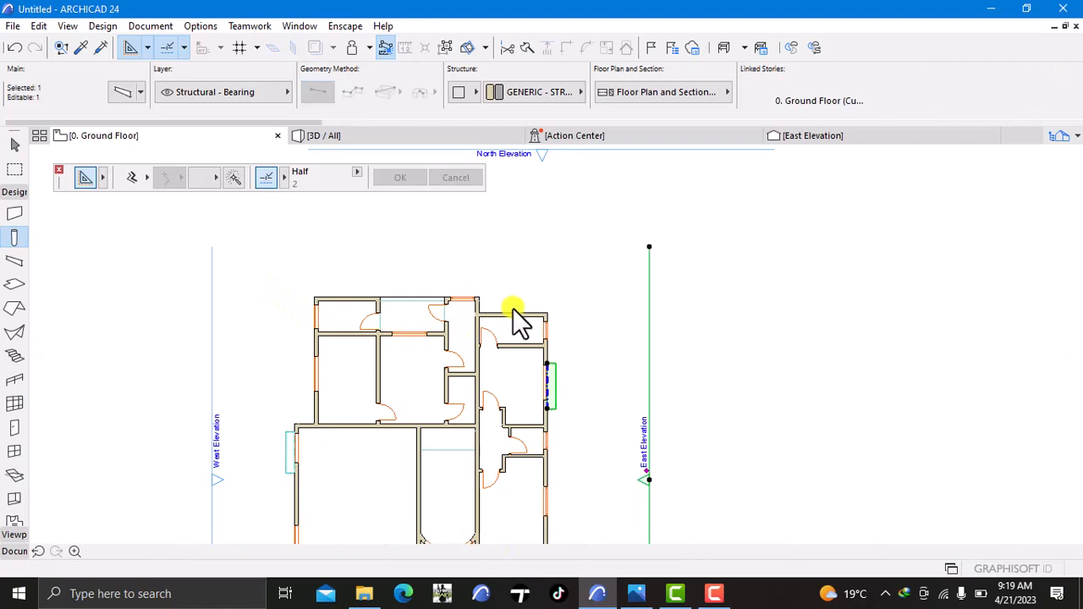
scroll(510, 310, "up", 3)
scroll(490, 321, "down", 3)
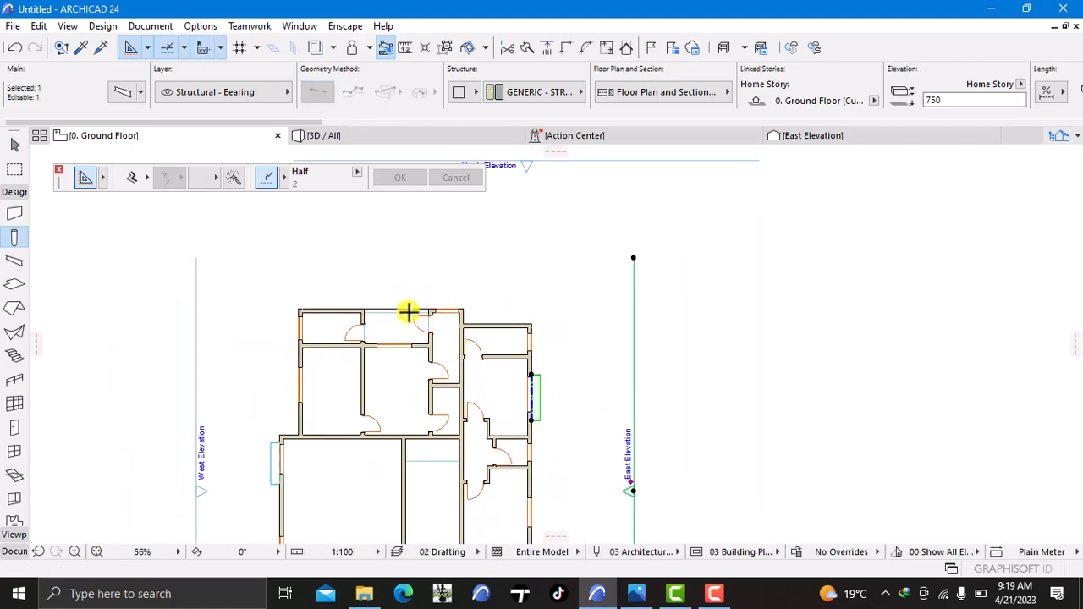
right_click(131, 139)
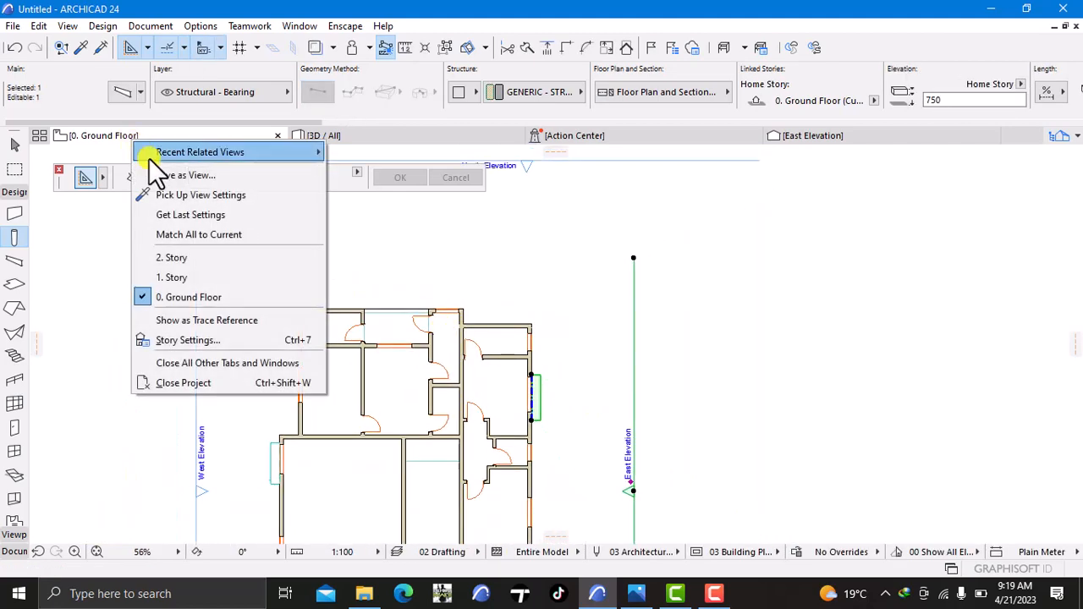
left_click(177, 277)
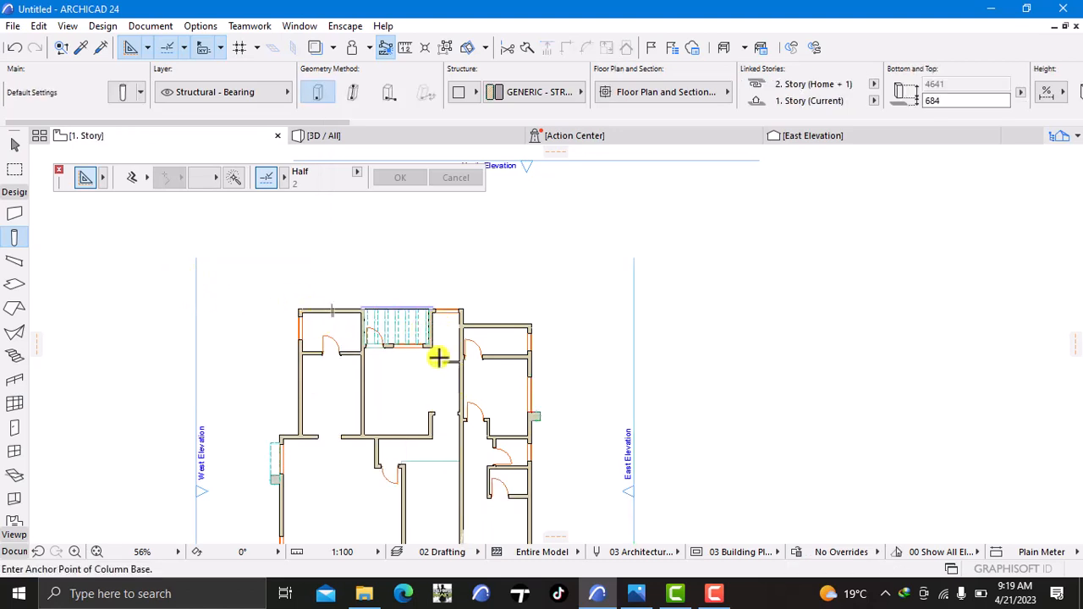
Orbit around the house in 3D to inspect the east-wall frame from the side and from above the roof
left_click(385, 141)
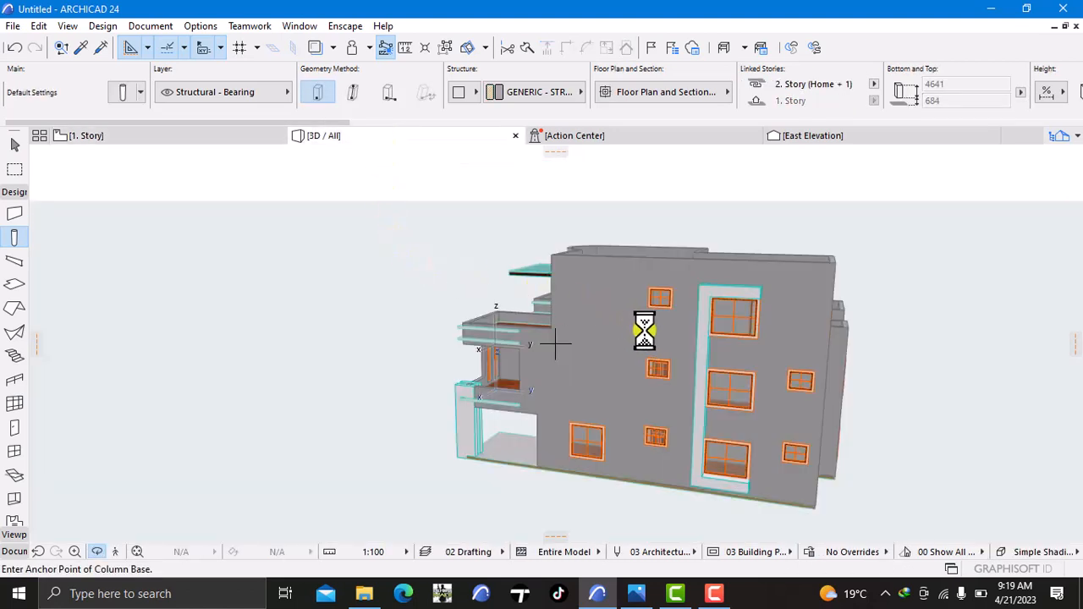
scroll(787, 347, "down", 3)
middle_click_drag(826, 370, 672, 361)
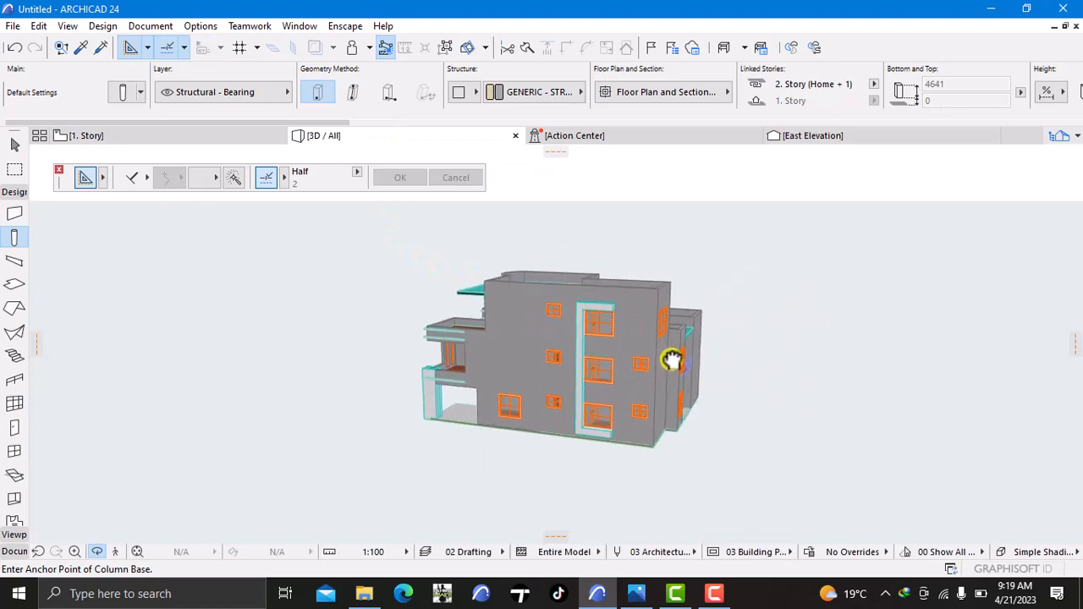
right_click(838, 338)
left_click(792, 455)
left_click_drag(818, 404, 707, 353)
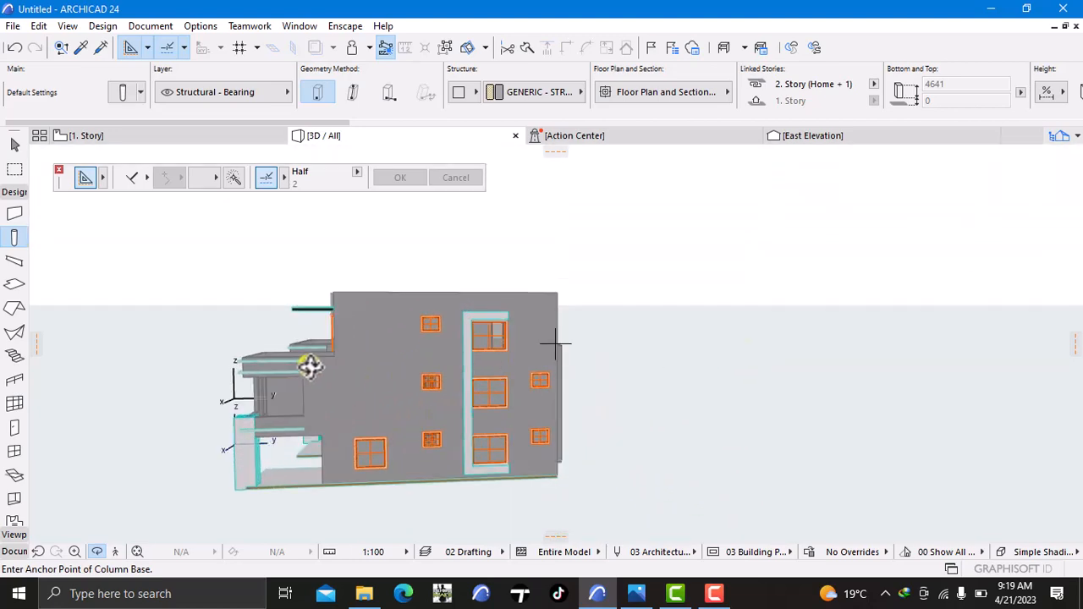
left_click_drag(310, 365, 737, 409)
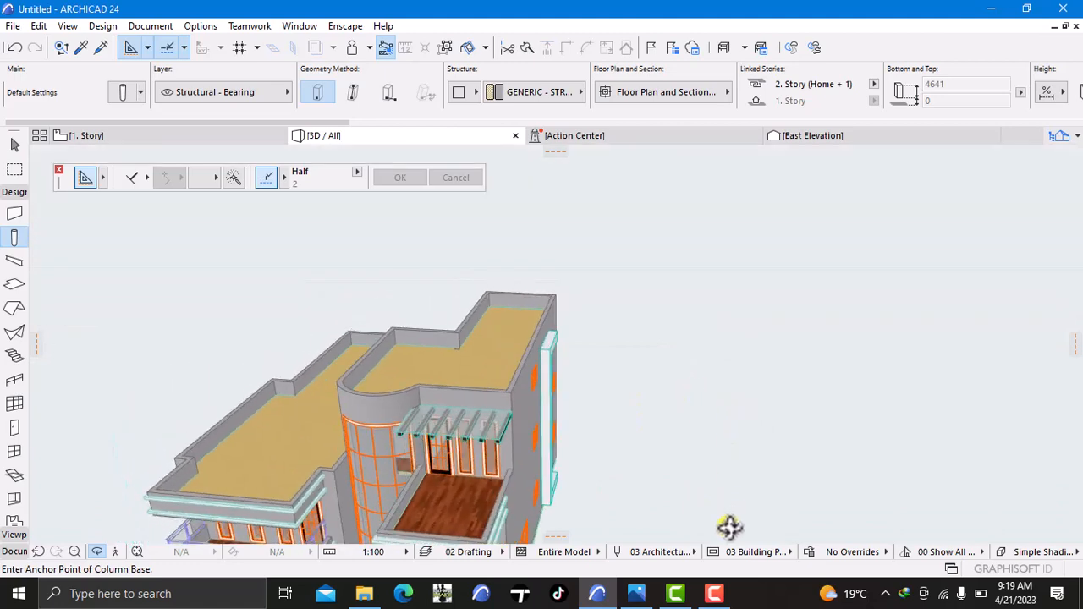
Orbit around the house in 3D to examine the flat roof beside the second-story rooms
mouse_move(714, 590)
left_click(687, 539)
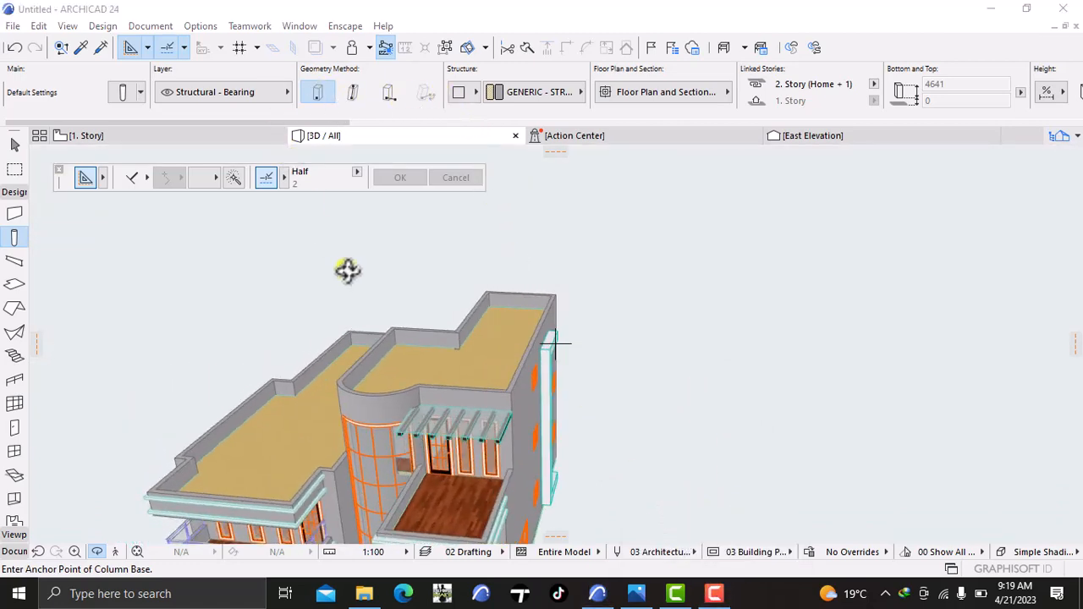
left_click_drag(346, 271, 476, 259)
scroll(422, 366, "up", 3)
left_click_drag(422, 365, 433, 340)
left_click_drag(282, 375, 676, 393)
left_click_drag(547, 341, 655, 355)
left_click_drag(410, 345, 405, 377)
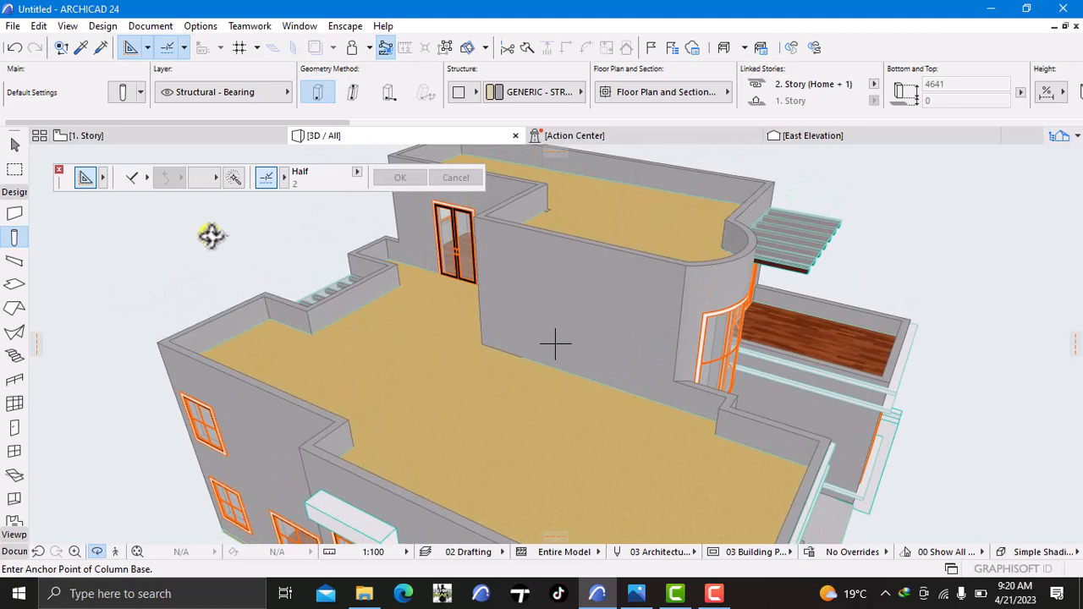
Return to the 1. Story floor plan and leave the Column tool
left_click(93, 135)
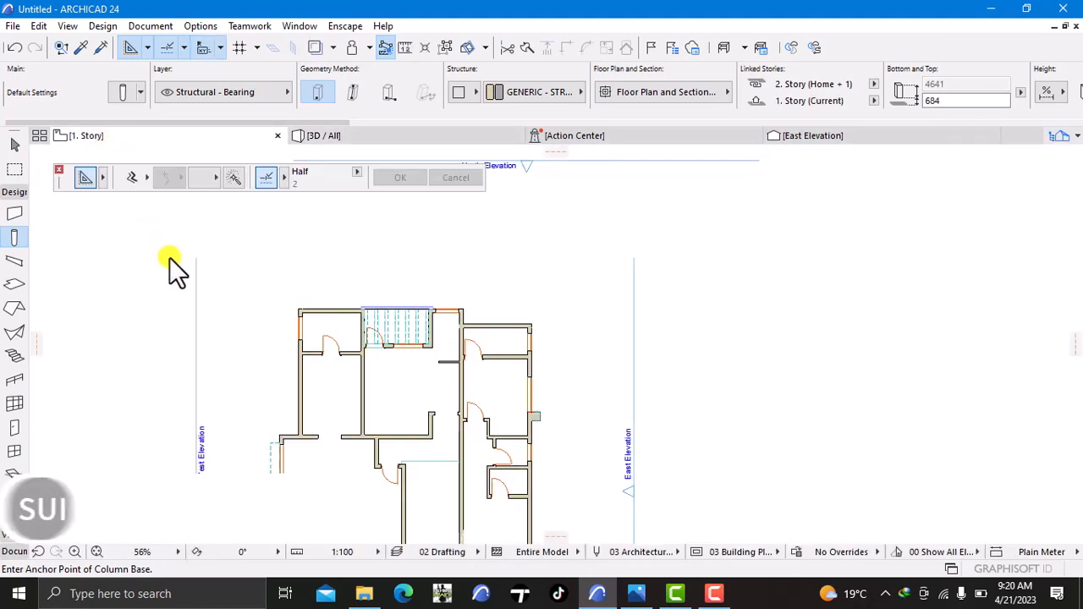
scroll(173, 284, "down", 2)
middle_click_drag(178, 331, 252, 247)
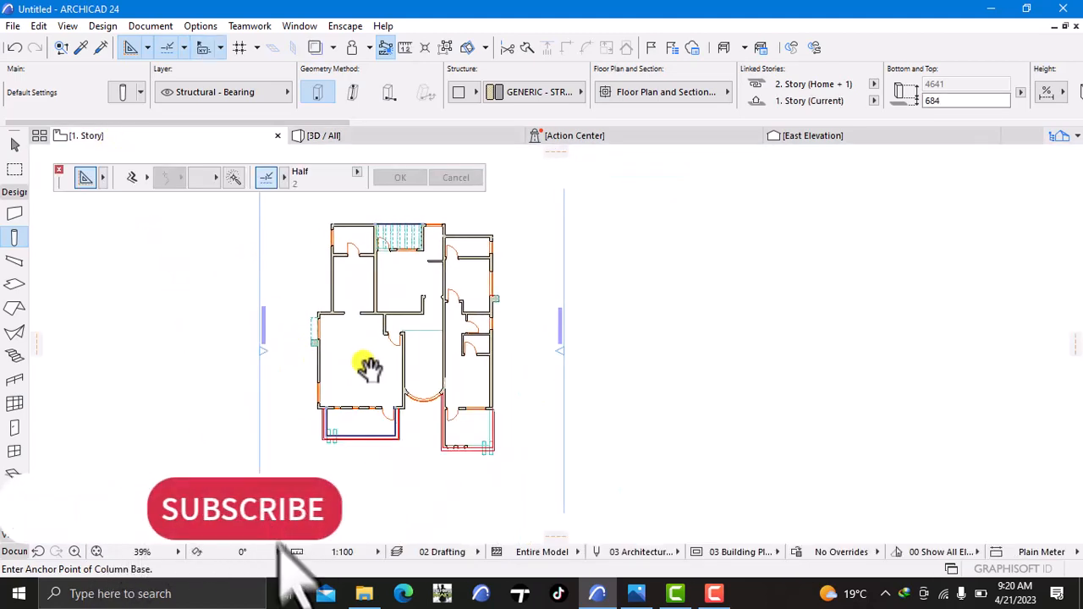
middle_click_drag(368, 367, 381, 382)
key("Escape")
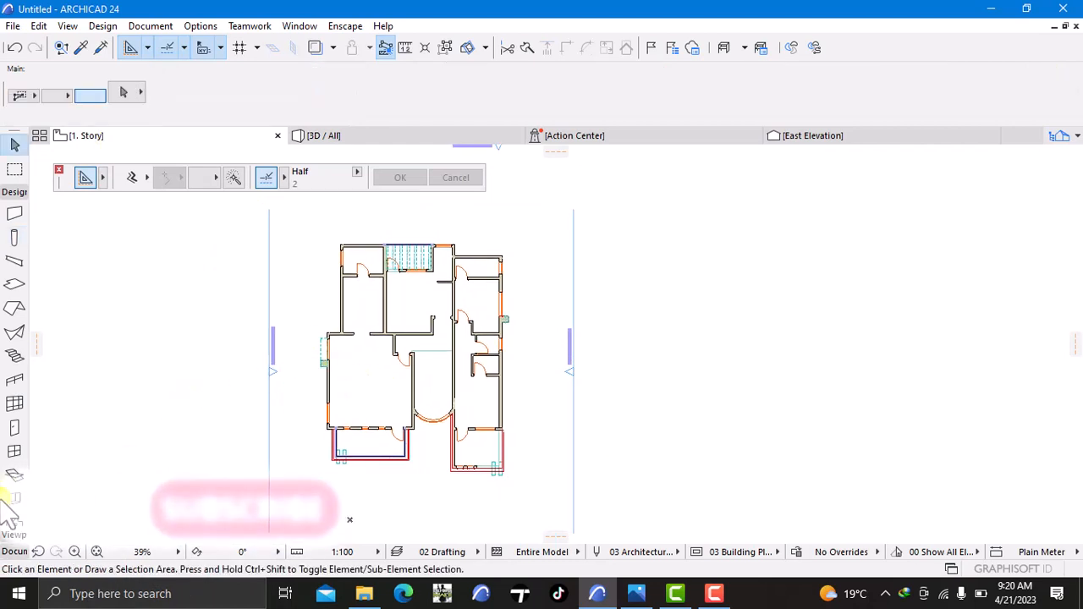
Activate the Line tool with the rectangle geometry method and switch to the 2. Story floor plan
left_click(9, 551)
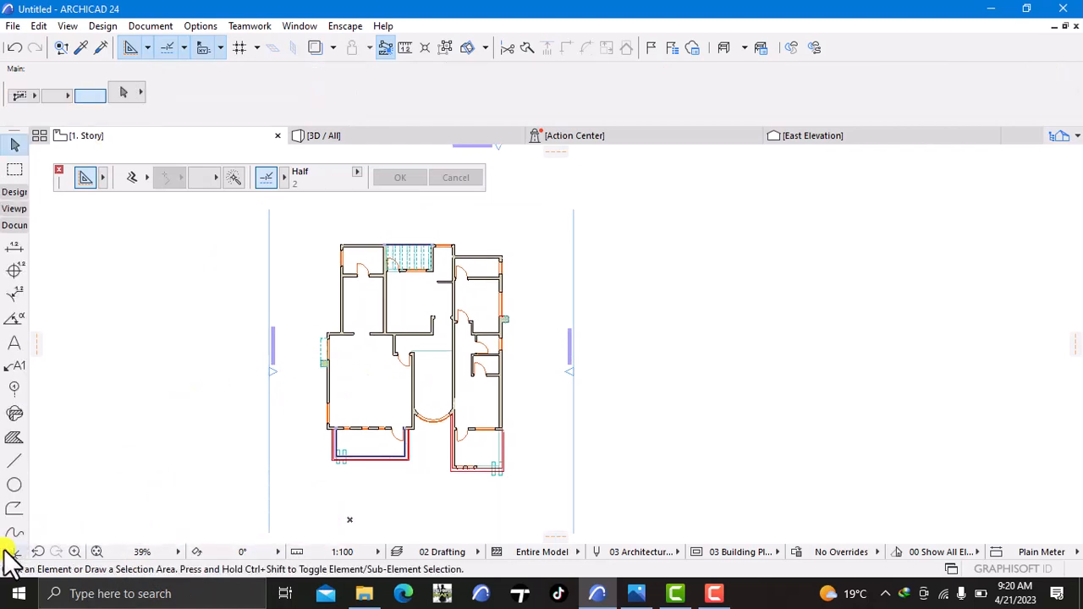
left_click(13, 461)
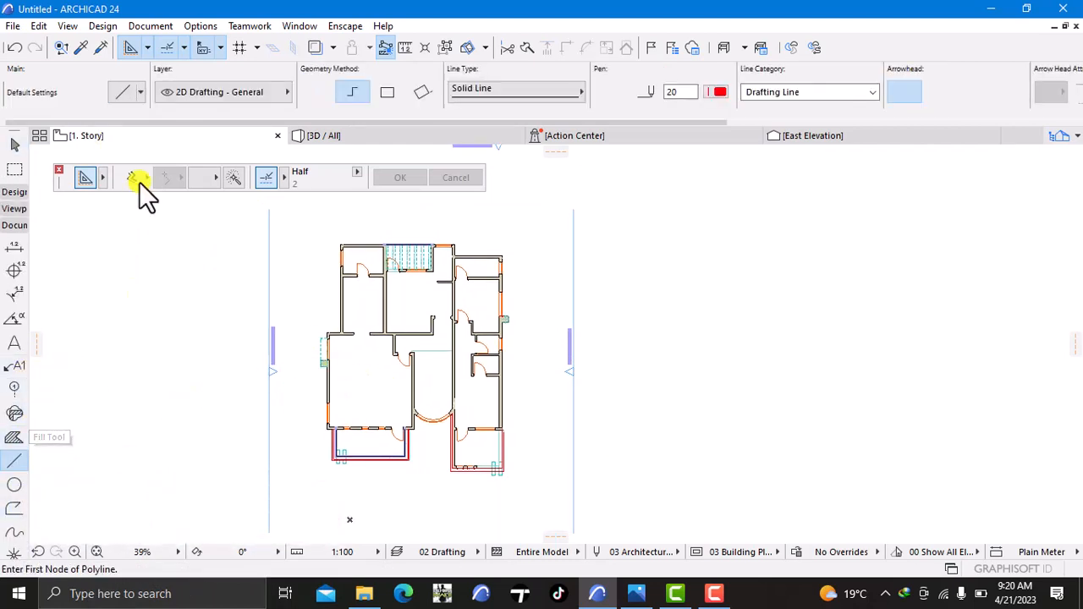
left_click(382, 93)
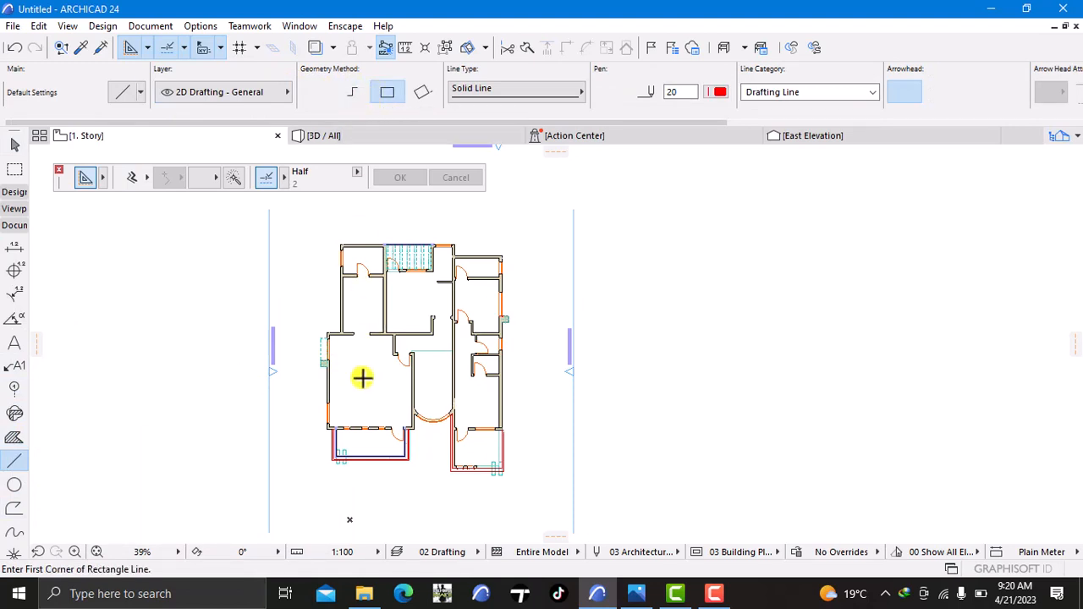
scroll(362, 378, "up", 2)
right_click(108, 137)
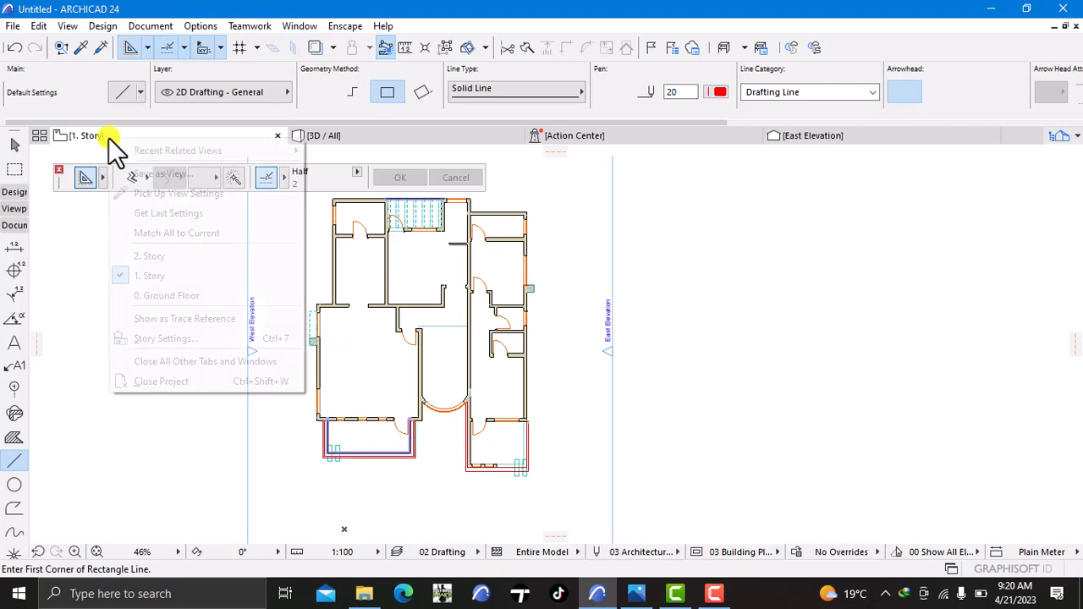
left_click(175, 256)
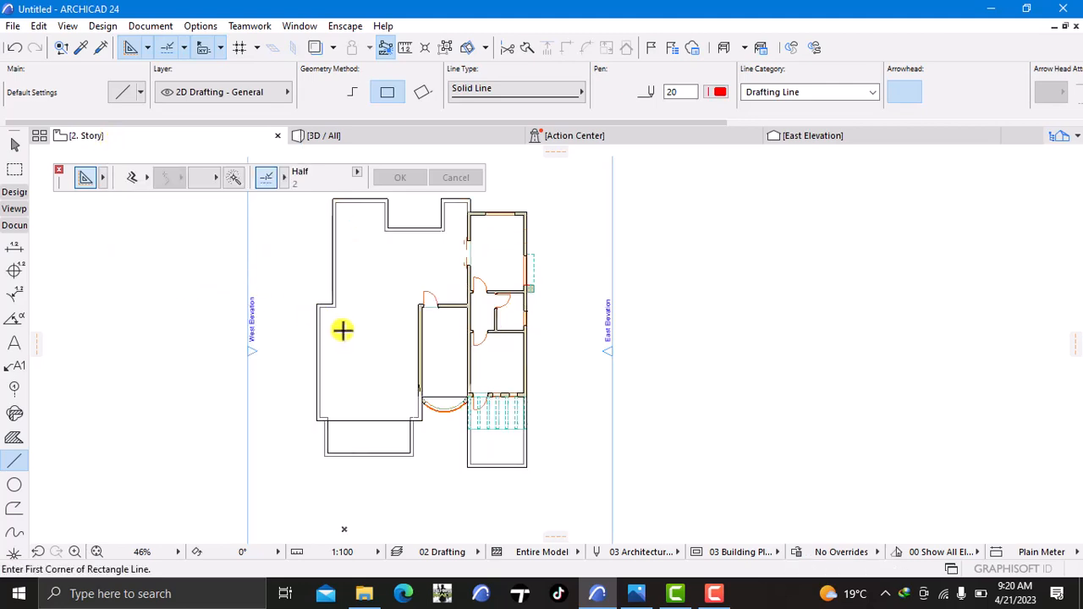
Try to draw a rectangle about 3200 mm wide on the flat roof west of the curved-window room, and undo it
mouse_move(354, 349)
middle_mouse_down()
mouse_move(348, 302)
mouse_move(352, 330)
middle_mouse_up()
scroll(348, 302, "up", 6)
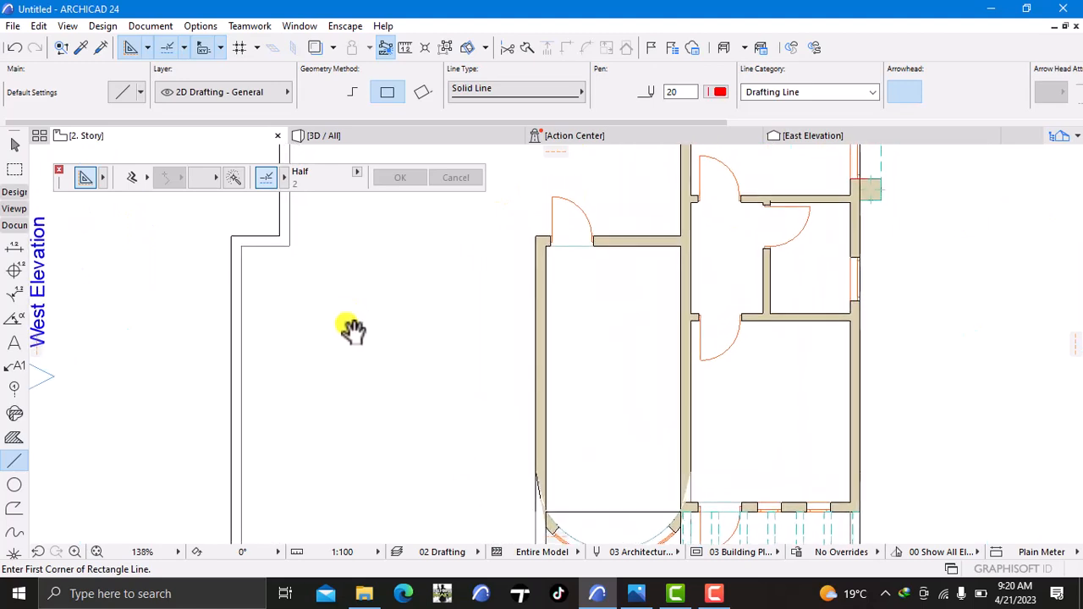
left_click(326, 287)
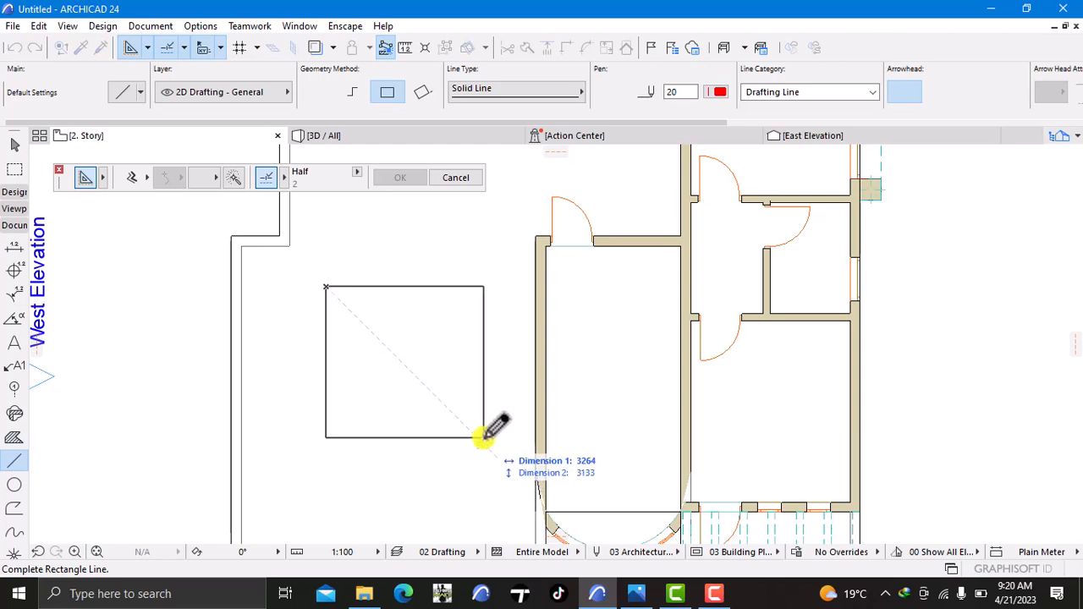
mouse_move(483, 437)
middle_mouse_down()
mouse_move(494, 351)
mouse_move(514, 432)
middle_mouse_up()
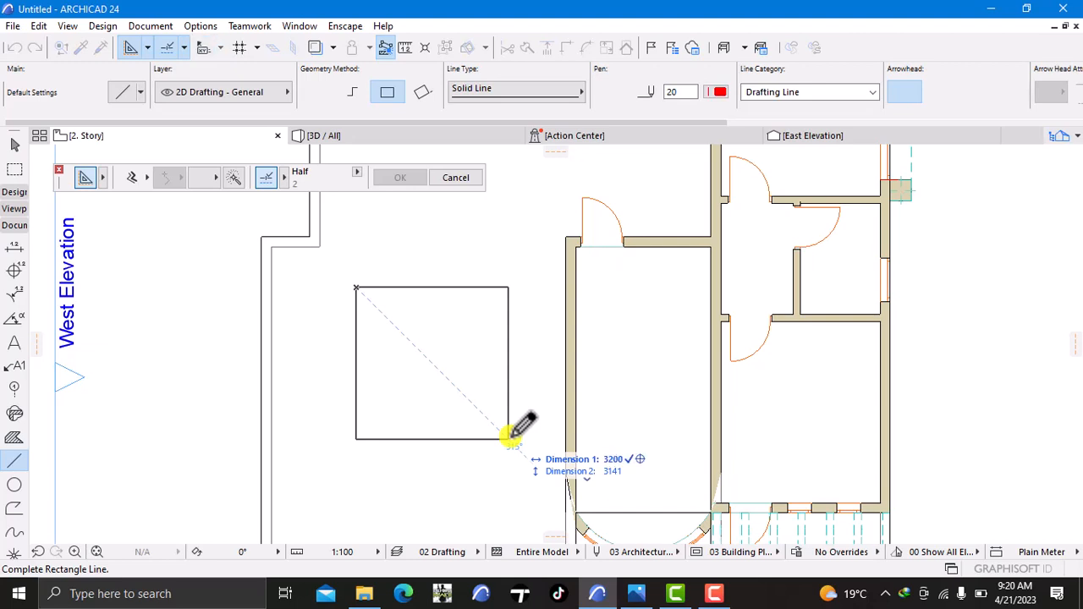
left_click(511, 436)
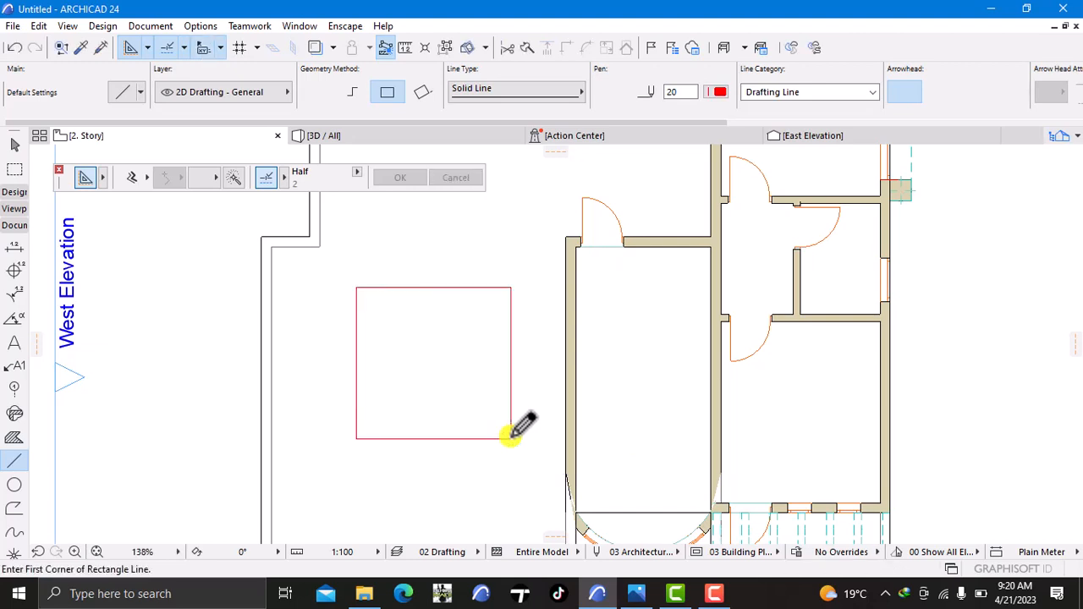
left_click(15, 47)
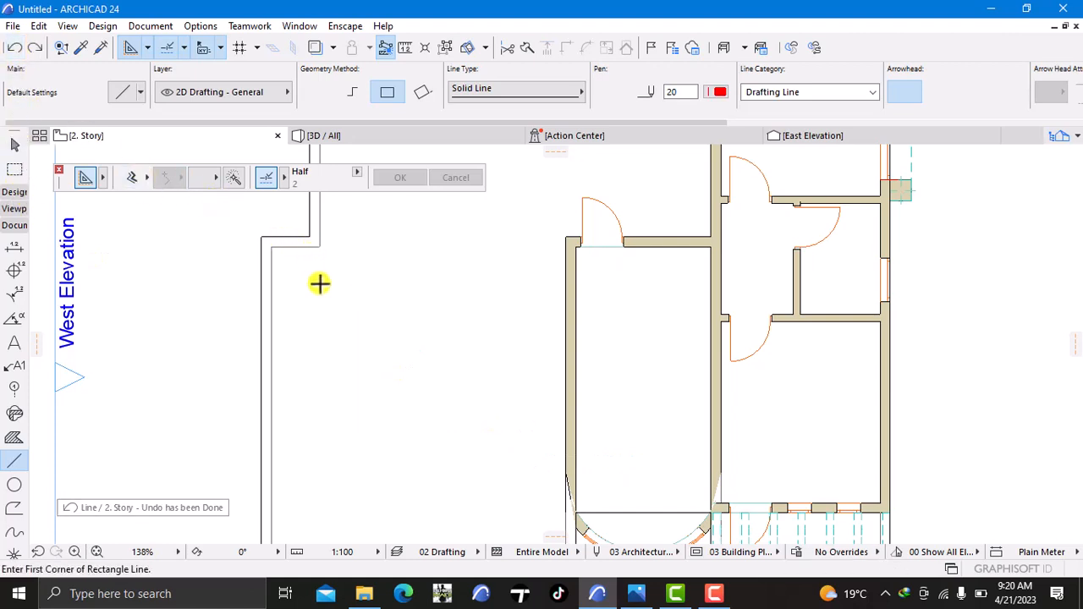
Draw a 3200 by 3200 mm line rectangle on the flat roof between the west parapet and the curved-window room
left_click(359, 283)
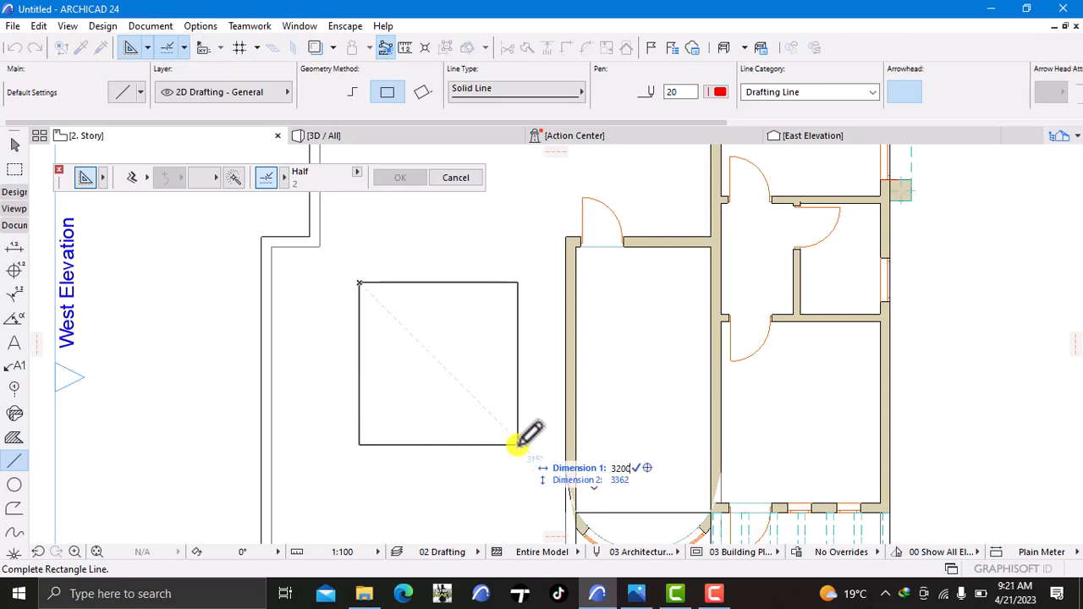
key("Tab")
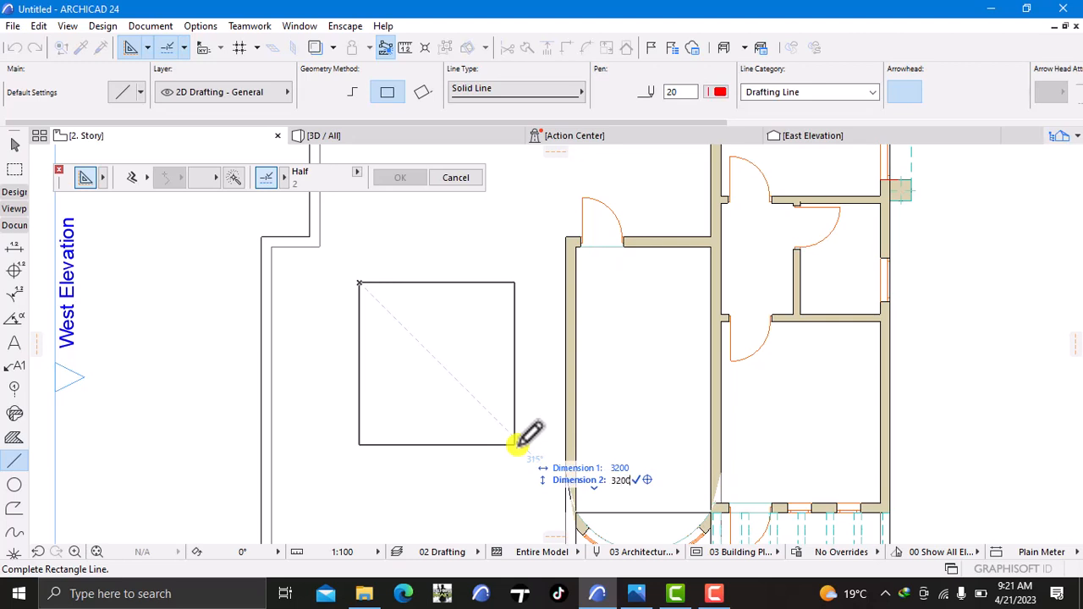
key("Return")
scroll(482, 439, "down", 3)
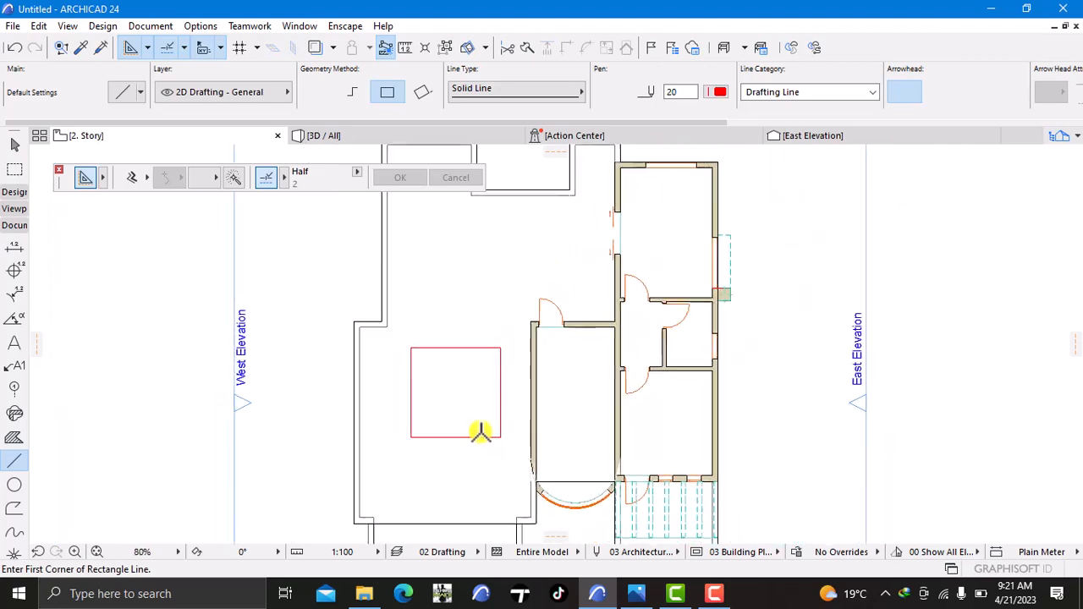
middle_click_drag(481, 435, 489, 384)
scroll(466, 401, "down", 2)
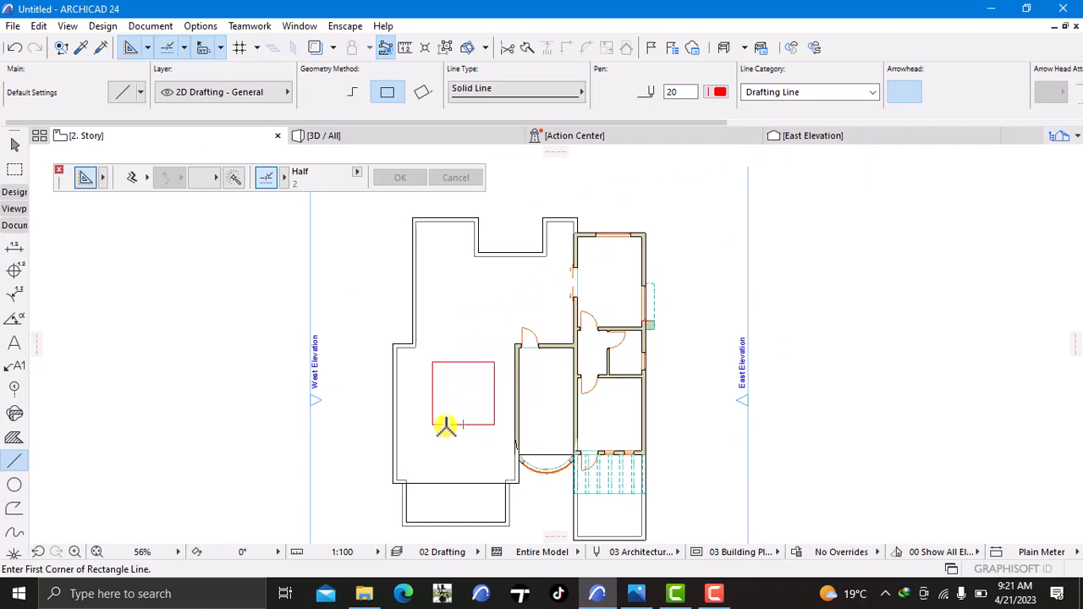
scroll(447, 433, "up", 3)
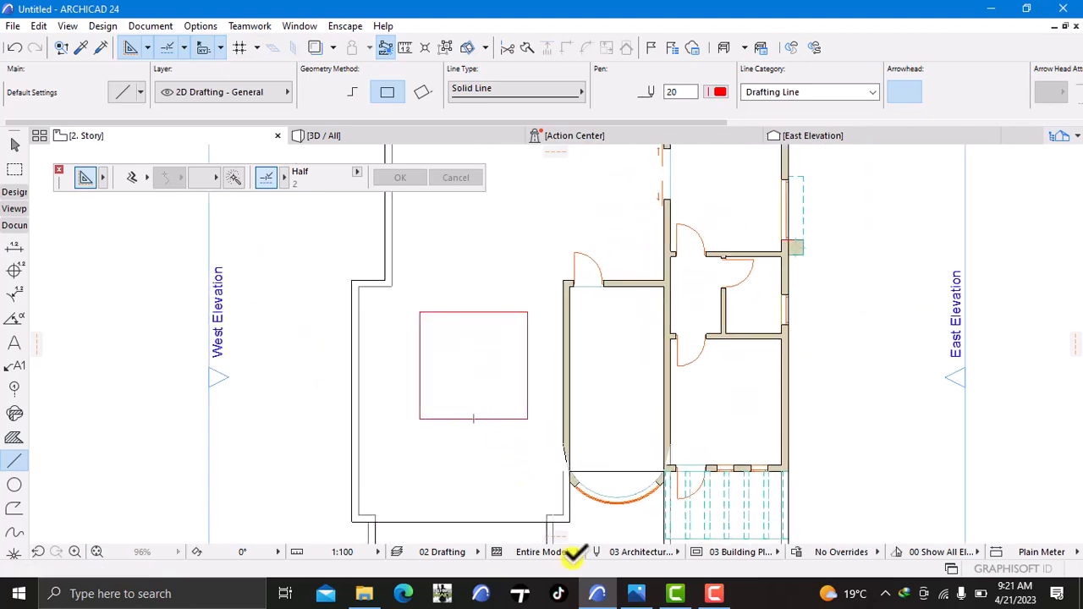
left_click(716, 596)
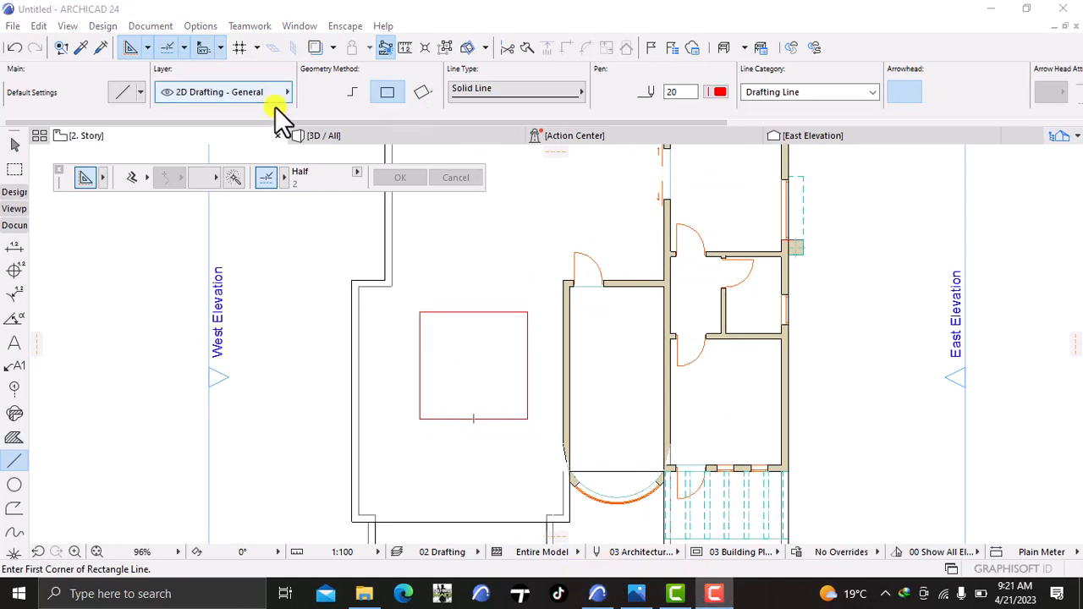
mouse_move(432, 343)
middle_mouse_down()
mouse_move(431, 375)
mouse_move(457, 363)
mouse_move(445, 307)
mouse_move(455, 354)
middle_mouse_up()
scroll(449, 339, "down", 3)
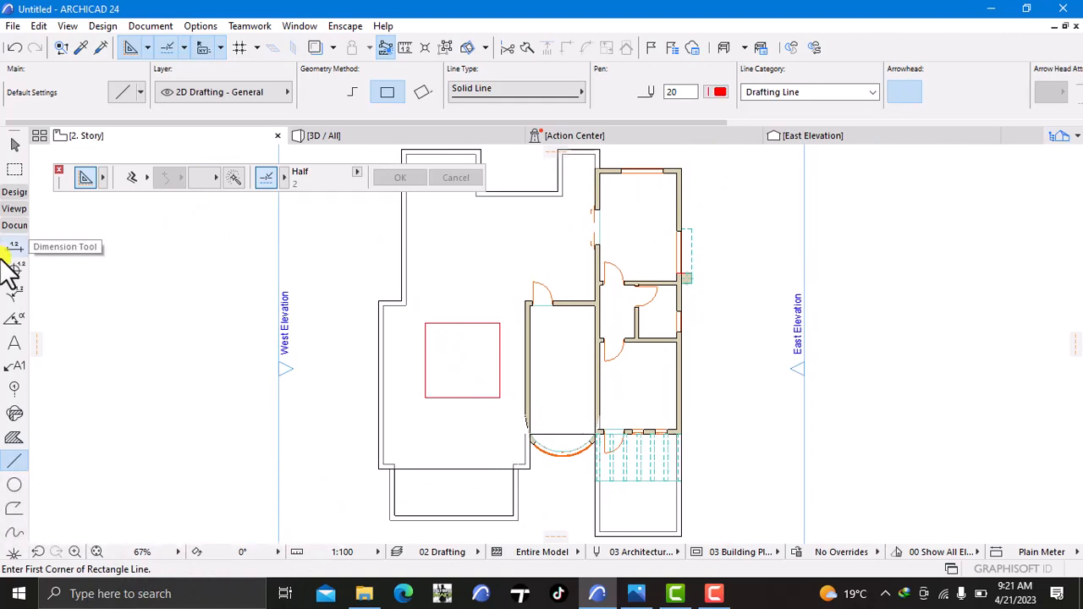
Set the default column cross-section to 250 by 250 mm in the Column tool's default settings
left_click(9, 196)
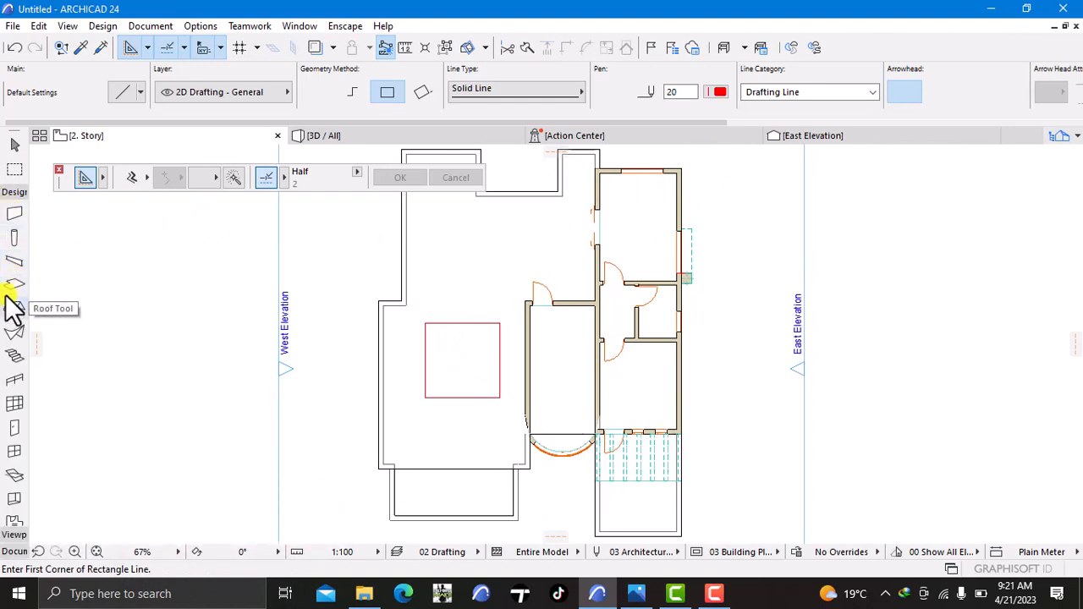
double_click(15, 239)
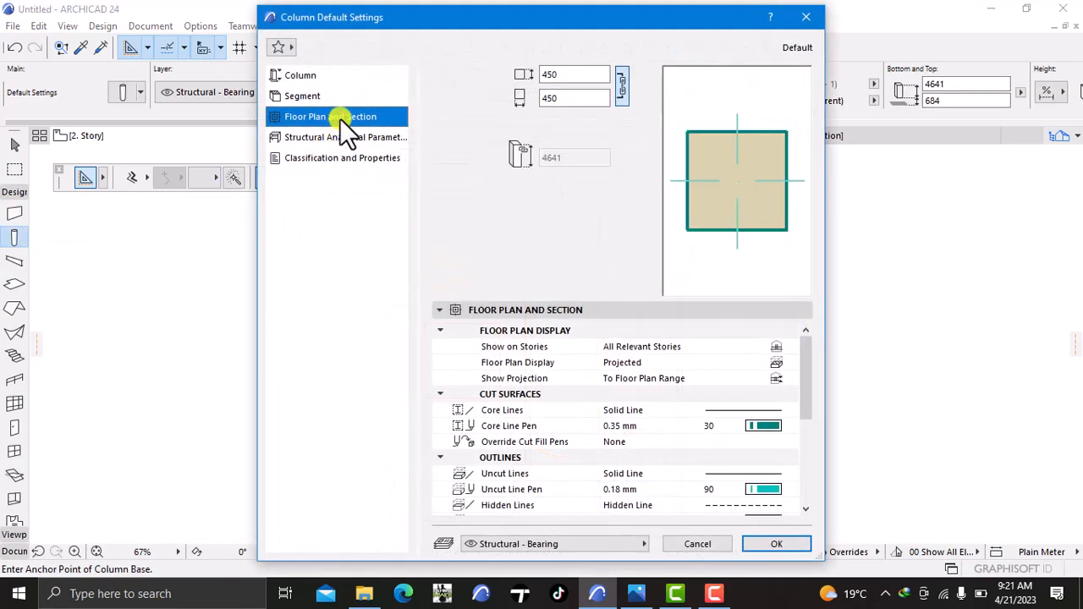
left_click(551, 74)
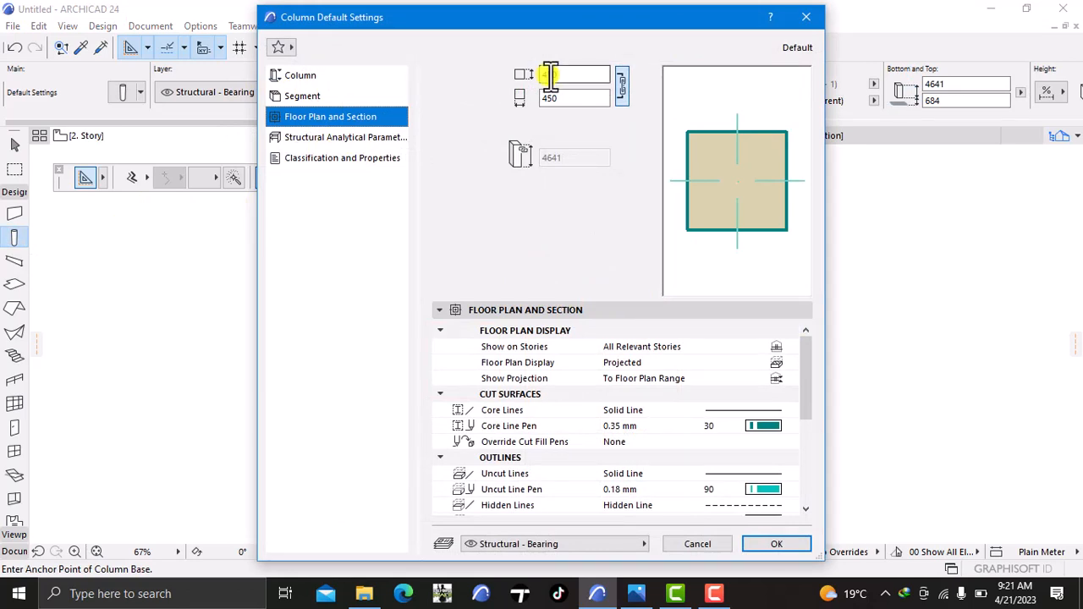
type("45")
key("BackSpace")
key("BackSpace")
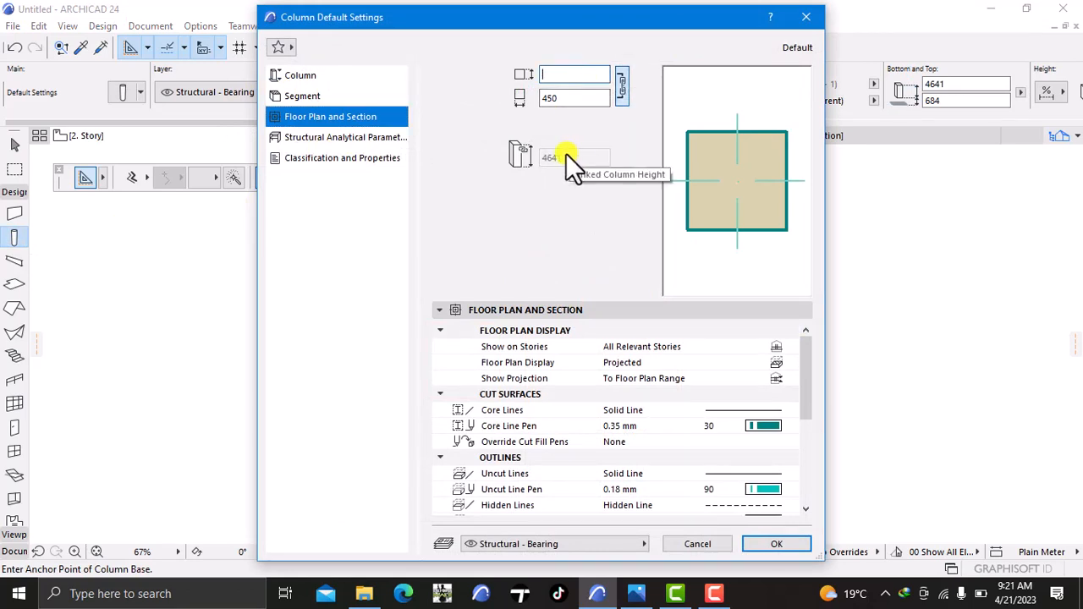
type("250")
left_click(602, 97)
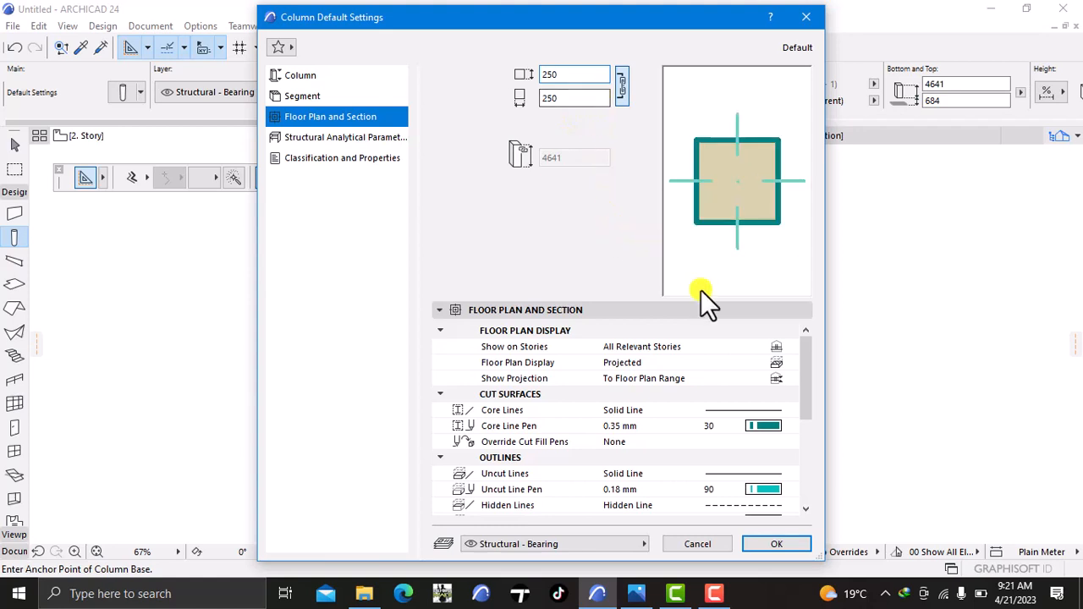
left_click(288, 95)
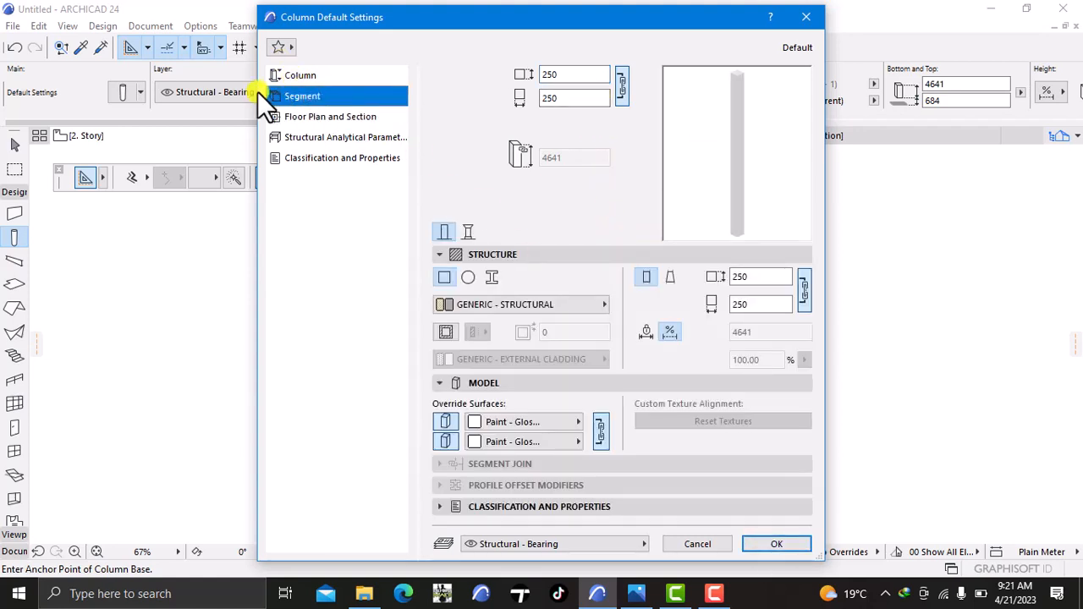
left_click(299, 77)
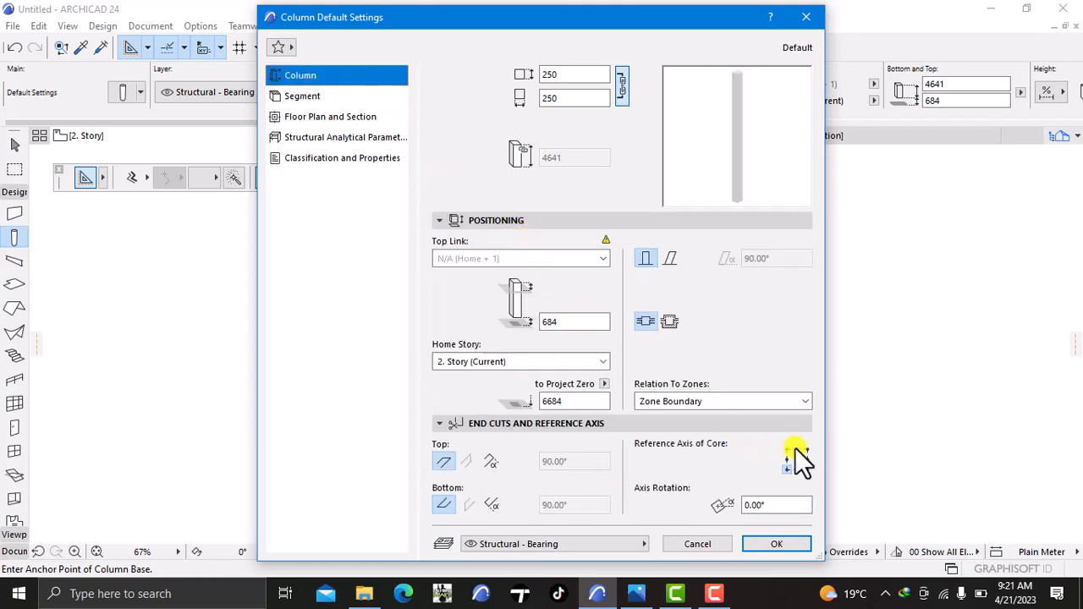
left_click(772, 545)
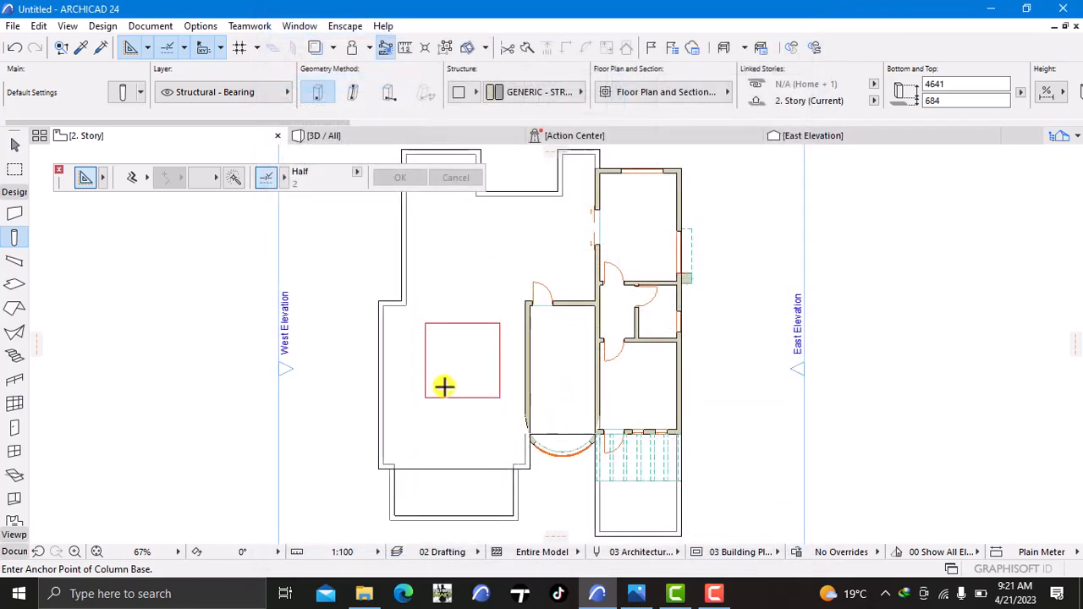
Place a column at the southwest corner and another at the northwest corner of the red rectangle
scroll(444, 386, "up", 5)
left_click(404, 430)
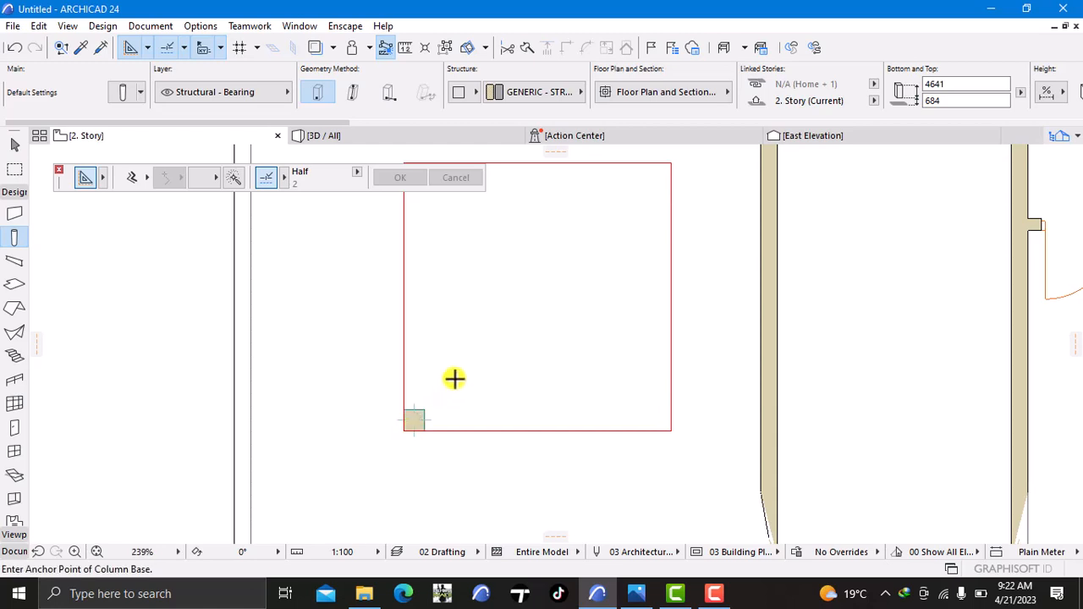
scroll(491, 355, "down", 2)
scroll(449, 268, "up", 1)
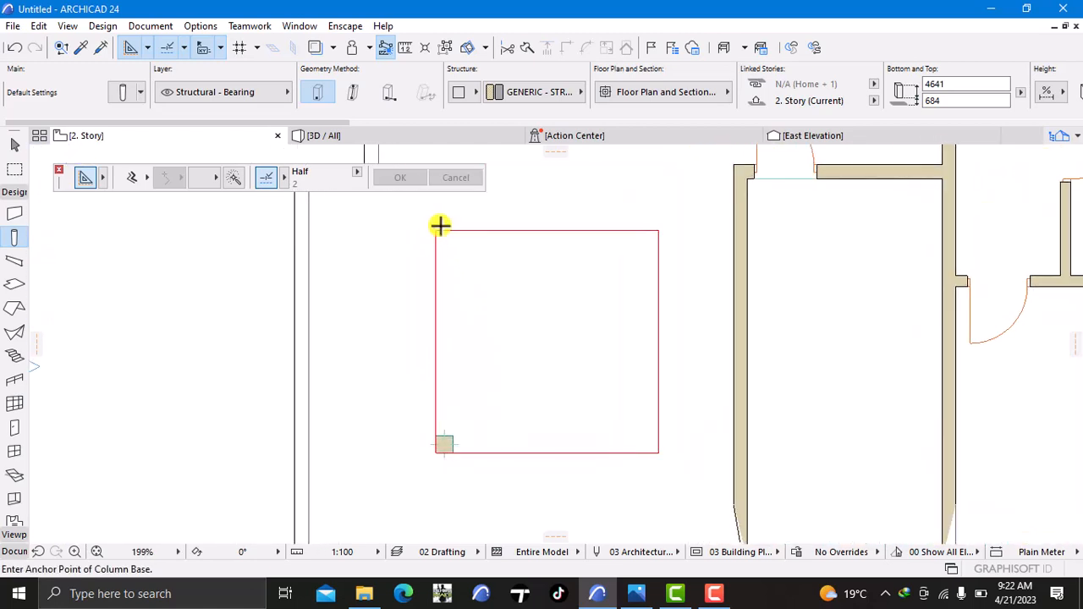
left_click(437, 230)
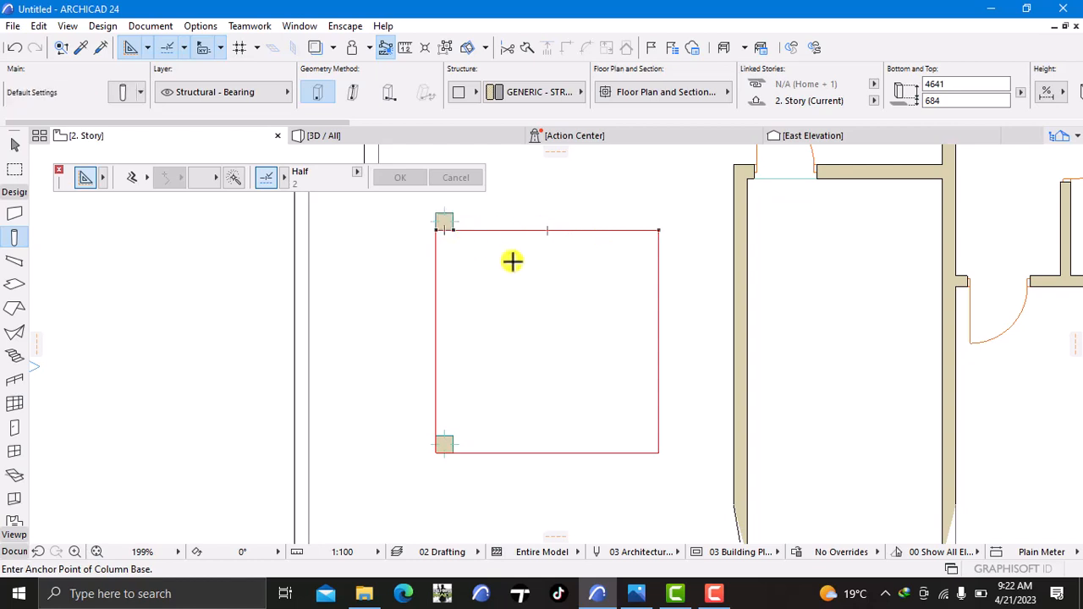
Move the northwest column inside the red rectangle so its outer corner sits on the rectangle's corner
left_click(444, 223, "shift")
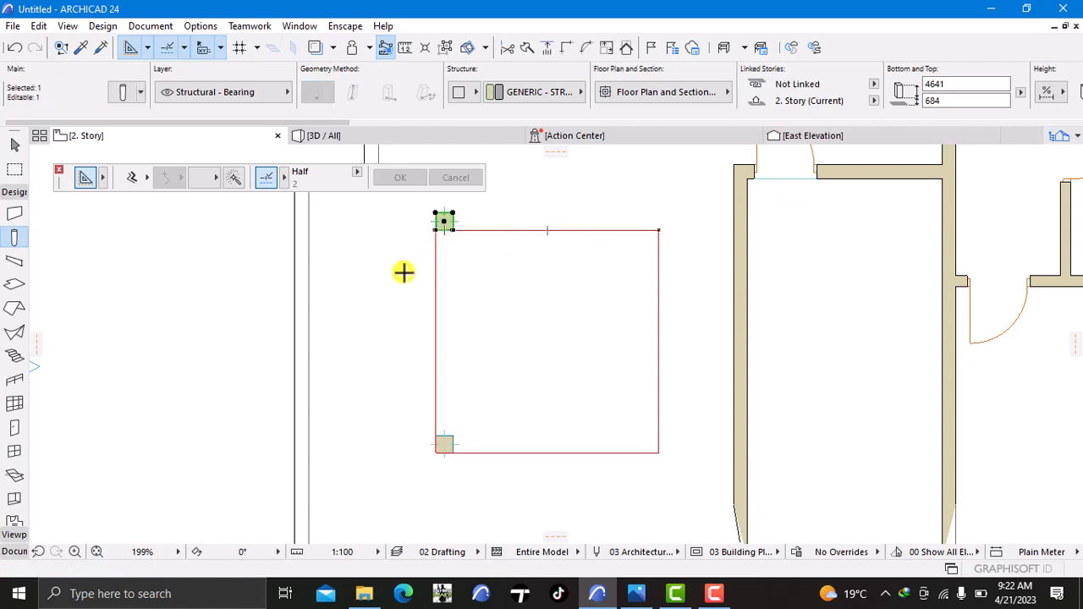
right_click(399, 270)
mouse_move(429, 333)
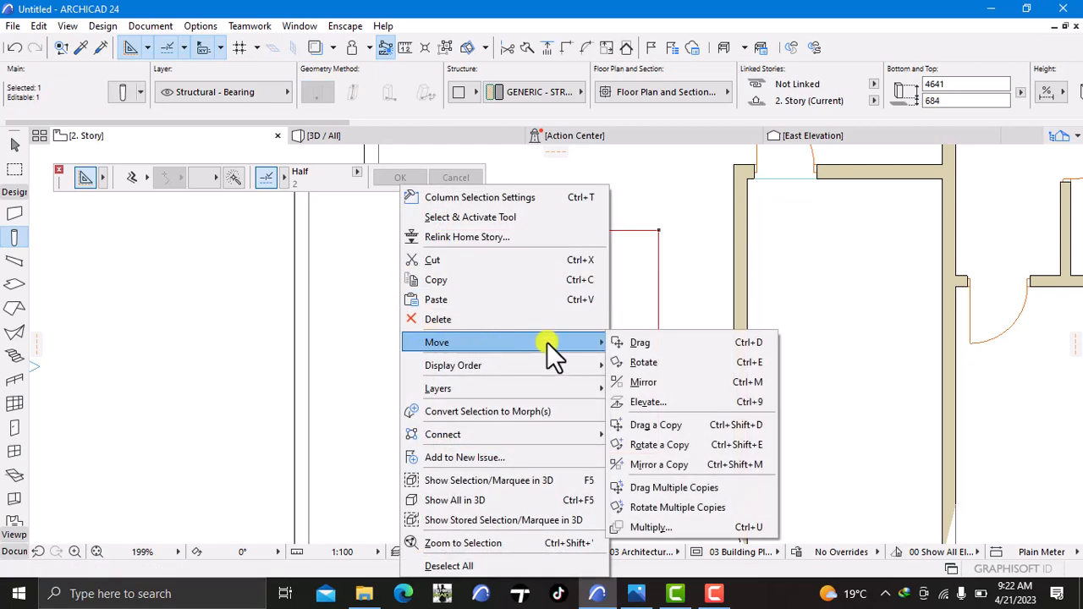
left_click(657, 341)
scroll(440, 222, "up", 2)
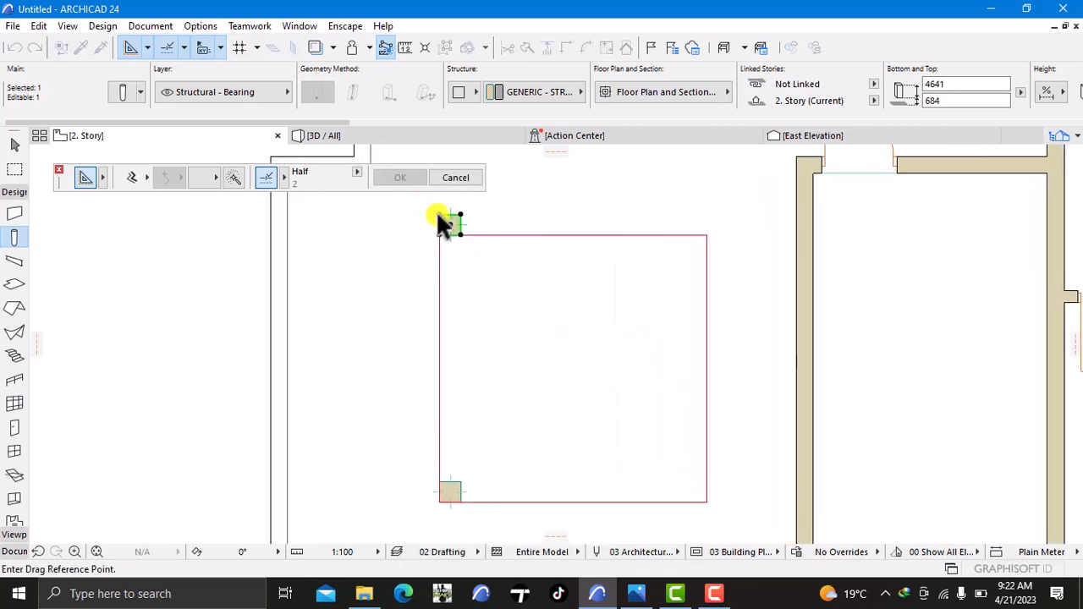
left_click(439, 213)
left_click(440, 235)
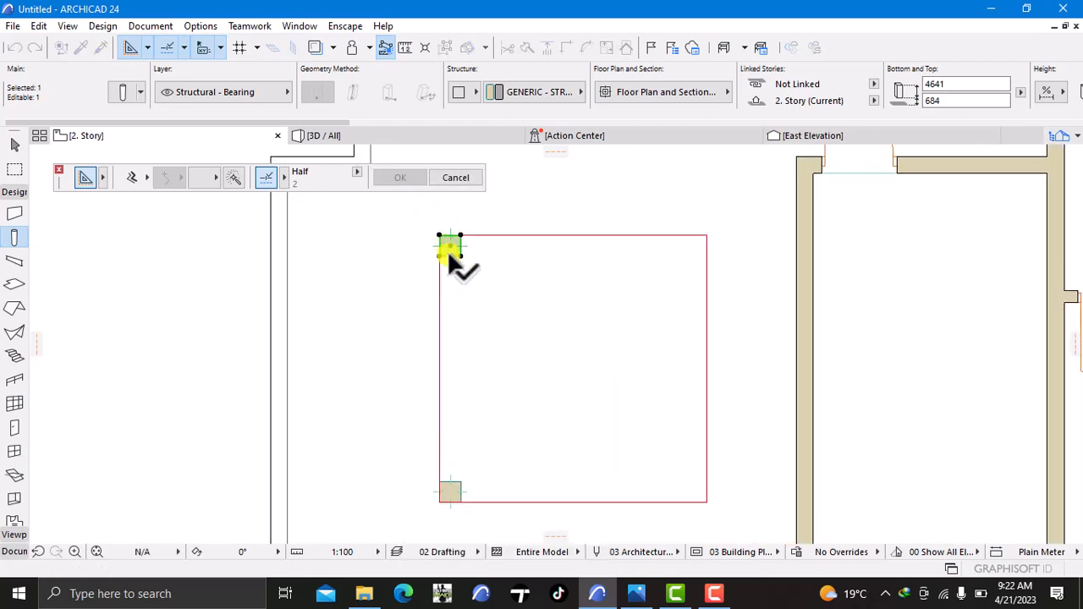
scroll(501, 313, "down", 2)
key("Escape")
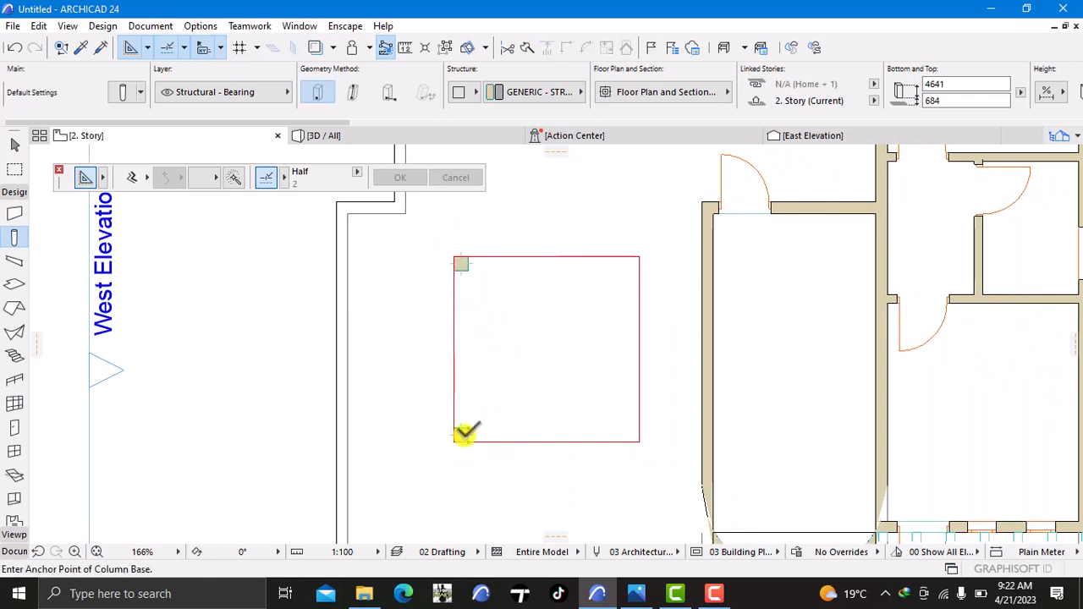
Drag the southwest column north along the rectangle's west side
left_click(461, 436, "shift")
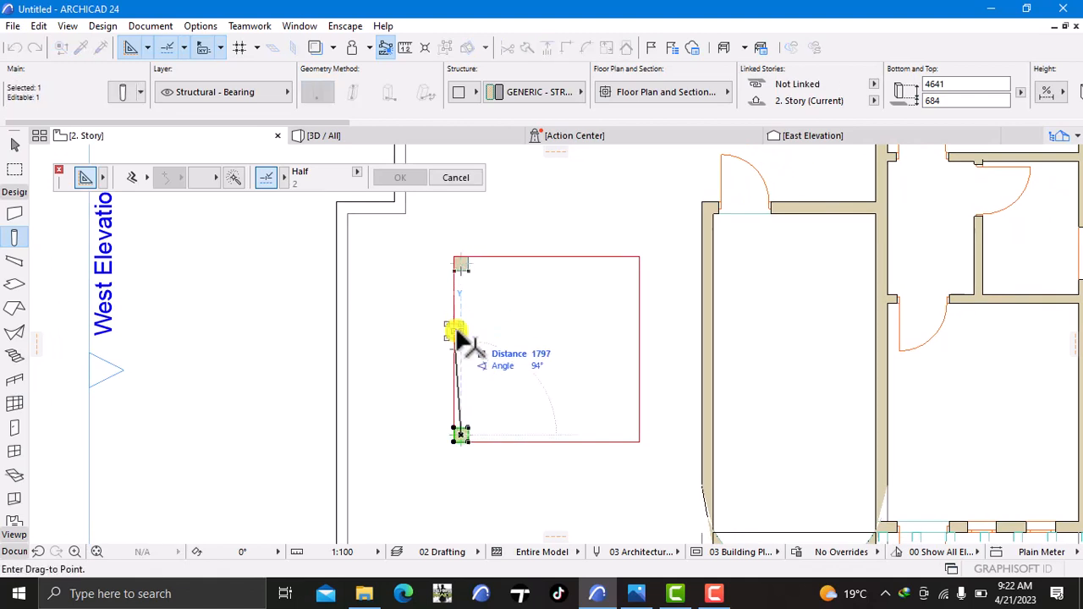
Drag a copy of the two columns on the red square's left side to its two right-hand corners
left_click(462, 264, "shift")
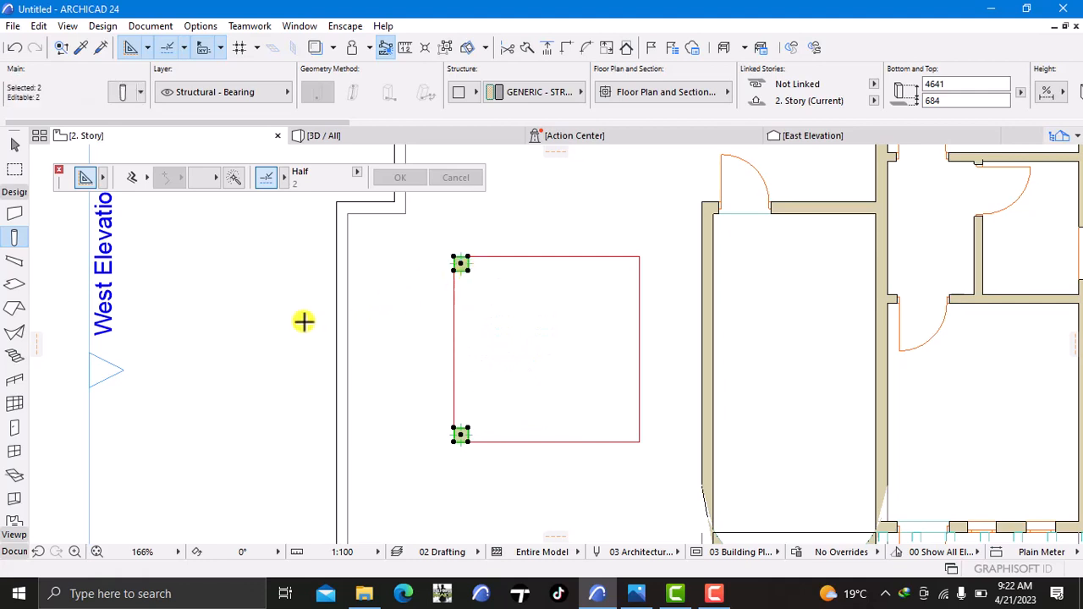
right_click(248, 328)
mouse_move(311, 338)
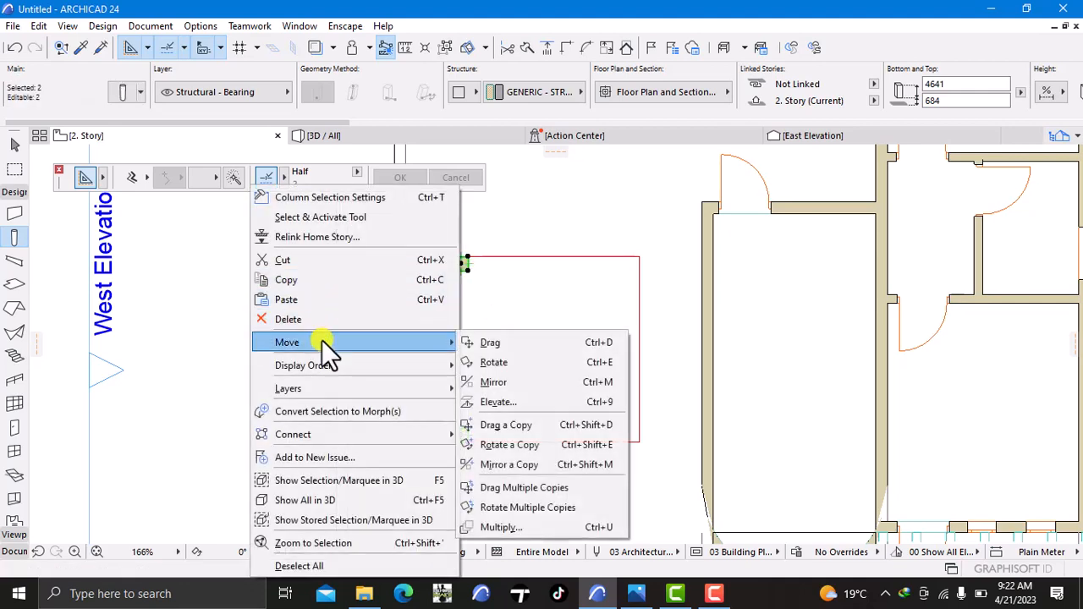
left_click(501, 425)
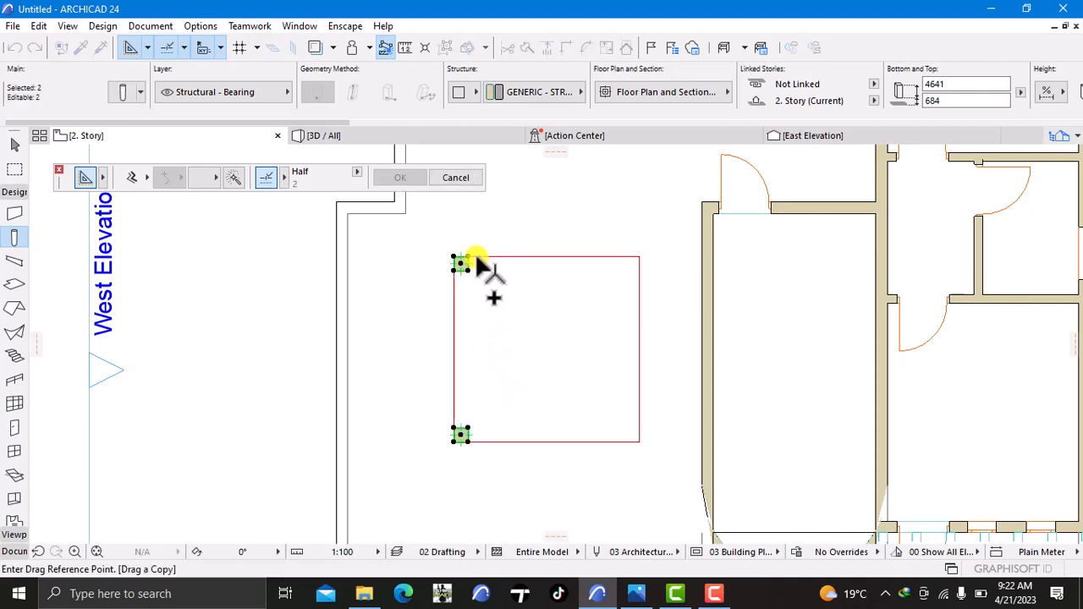
left_click(463, 260)
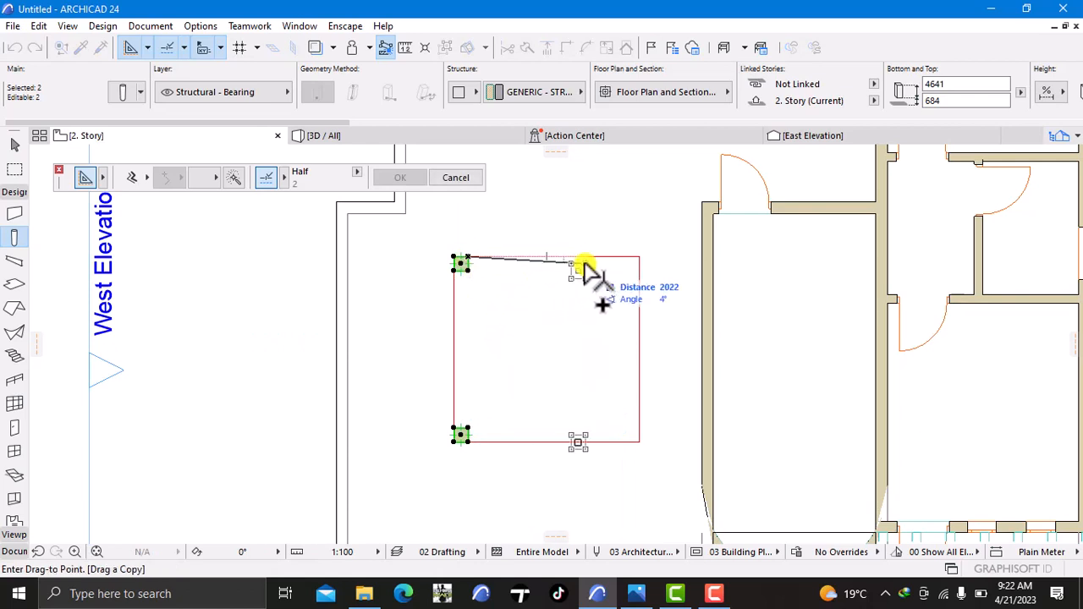
left_click(631, 264)
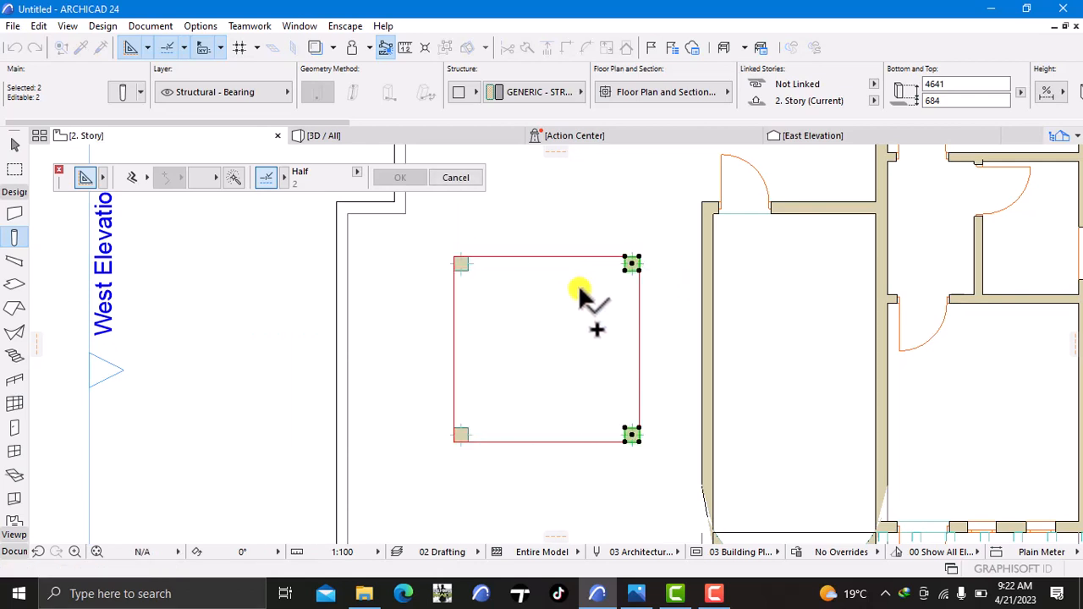
Set the base elevation of all four corner columns to 6000 relative to Project Zero
left_click(464, 264, "shift")
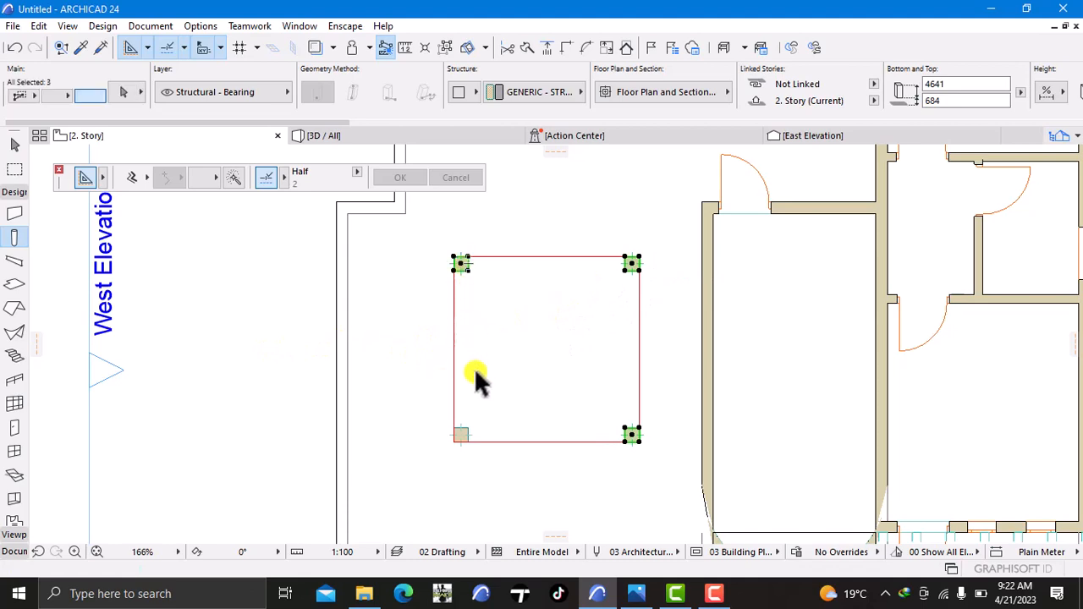
left_click(463, 436, "shift")
right_click(268, 406)
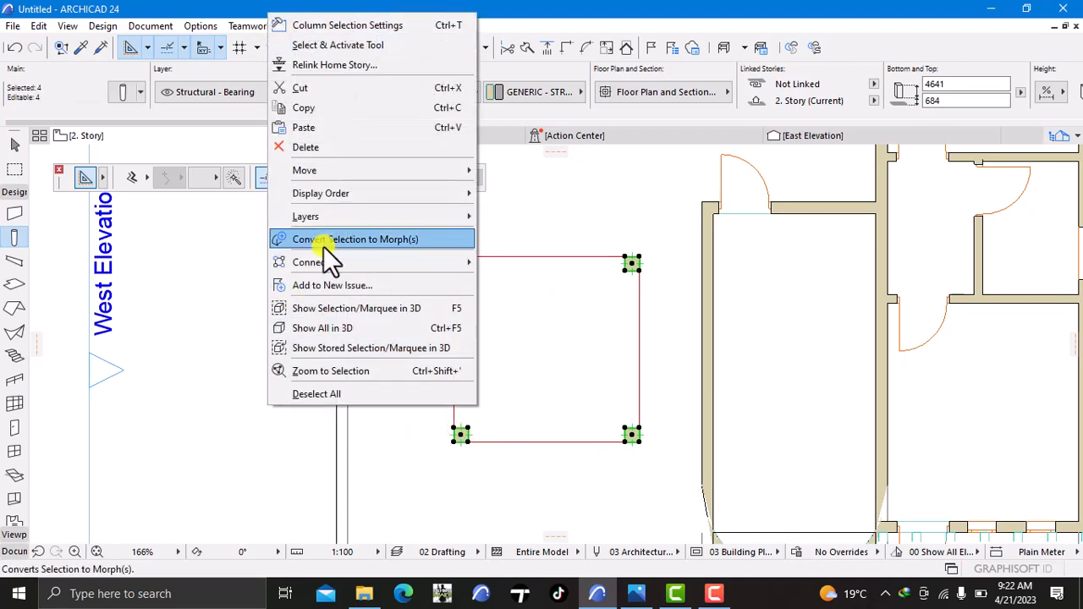
left_click(364, 28)
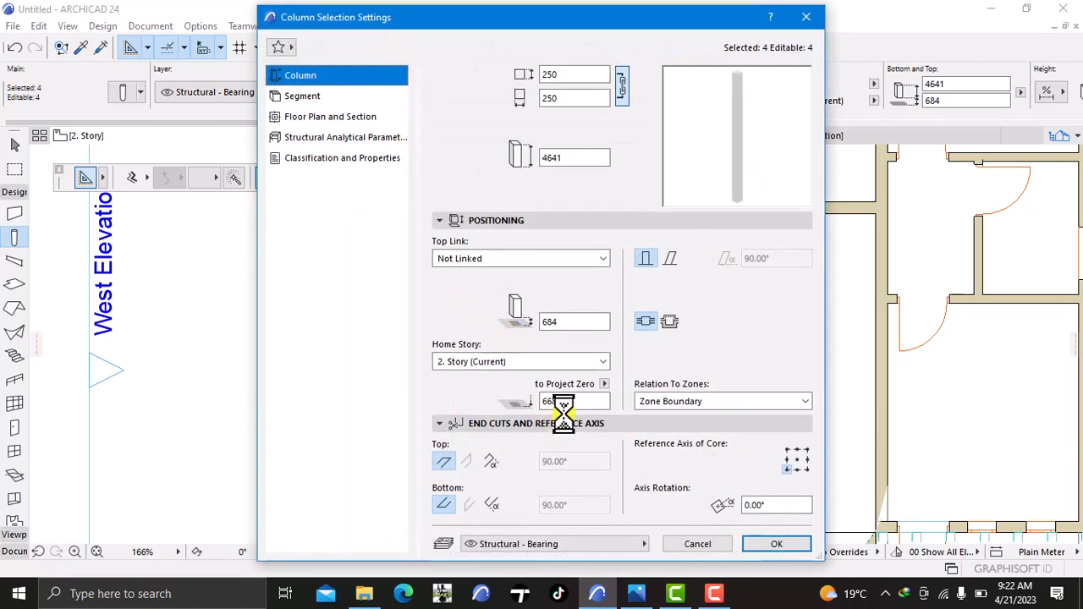
left_click(577, 402)
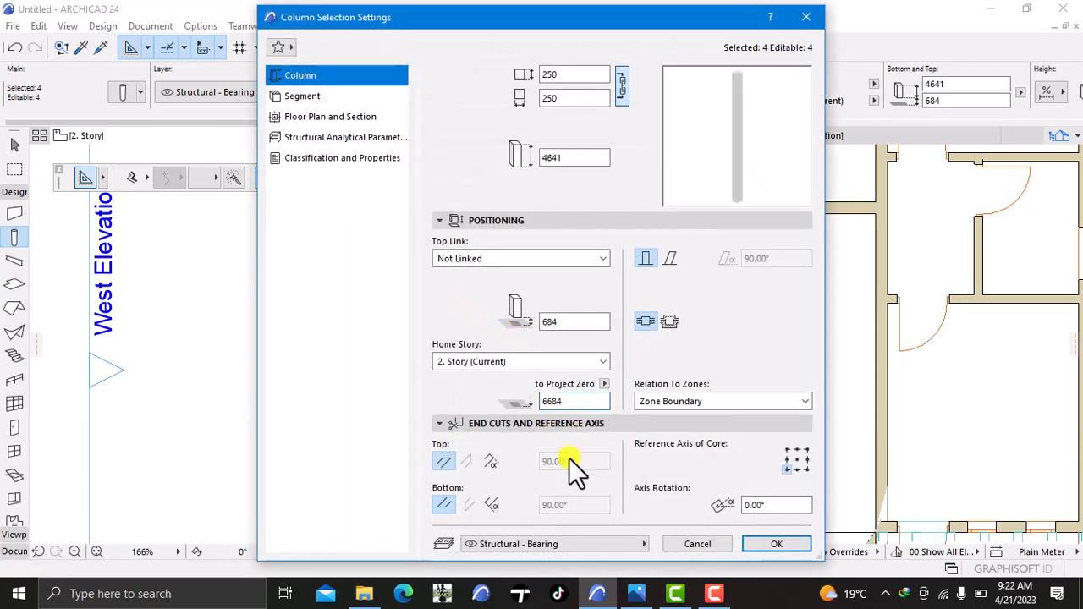
key("BackSpace")
key("BackSpace")
key("BackSpace")
key("BackSpace")
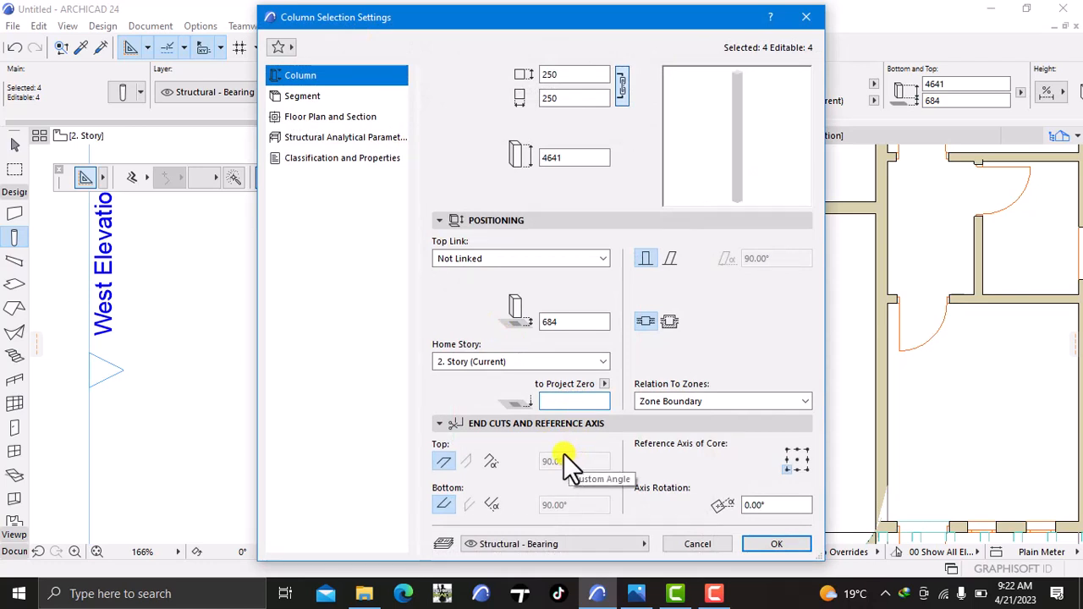
type("6000")
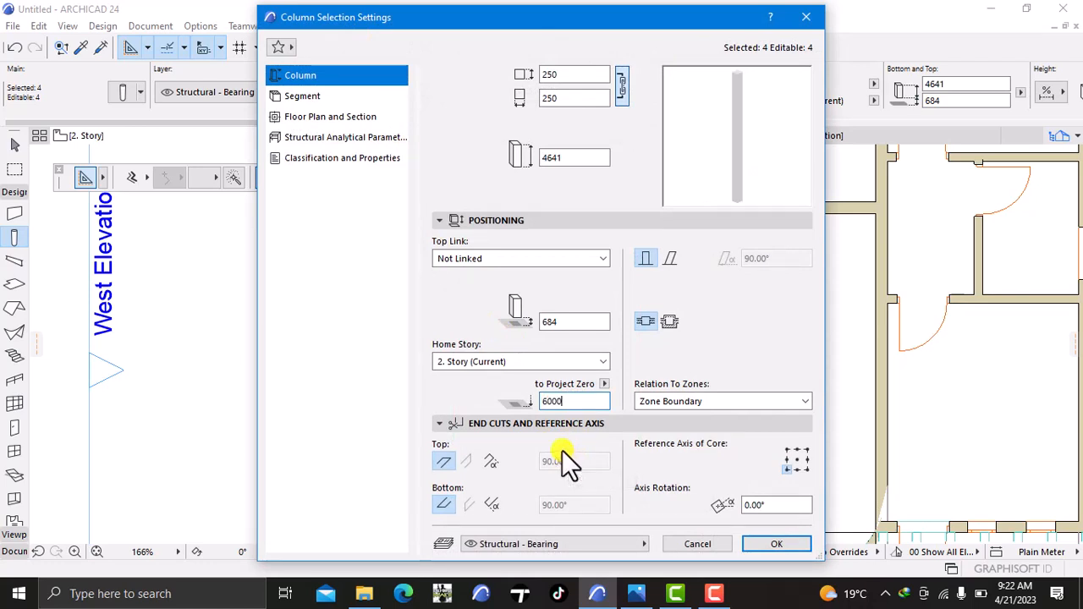
Set the height of the four columns to 2700, apply it, and check the columns in the 3D view
left_click(296, 96)
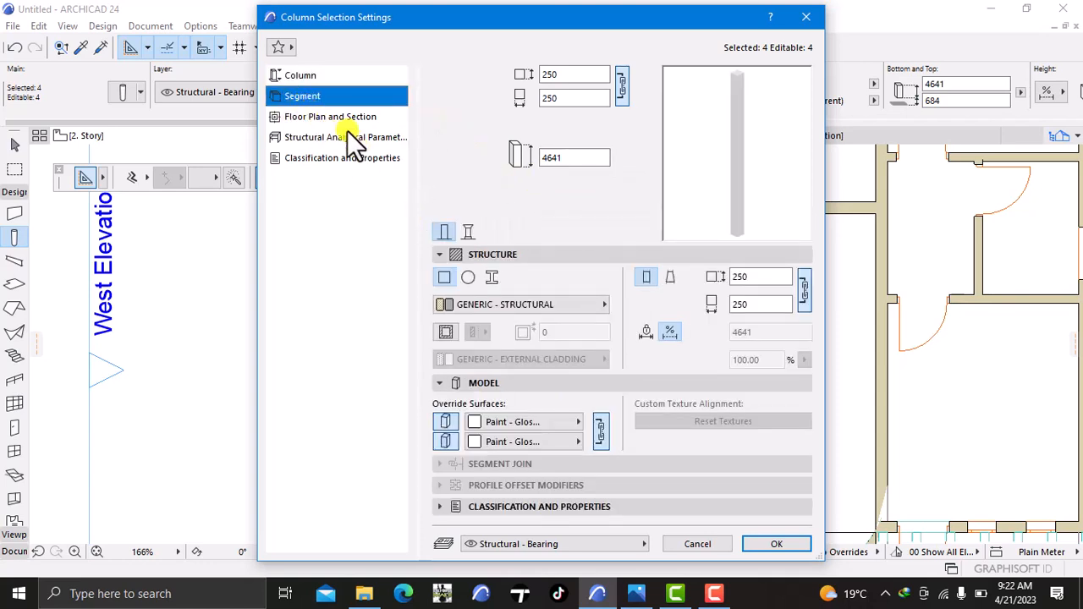
left_click(584, 157)
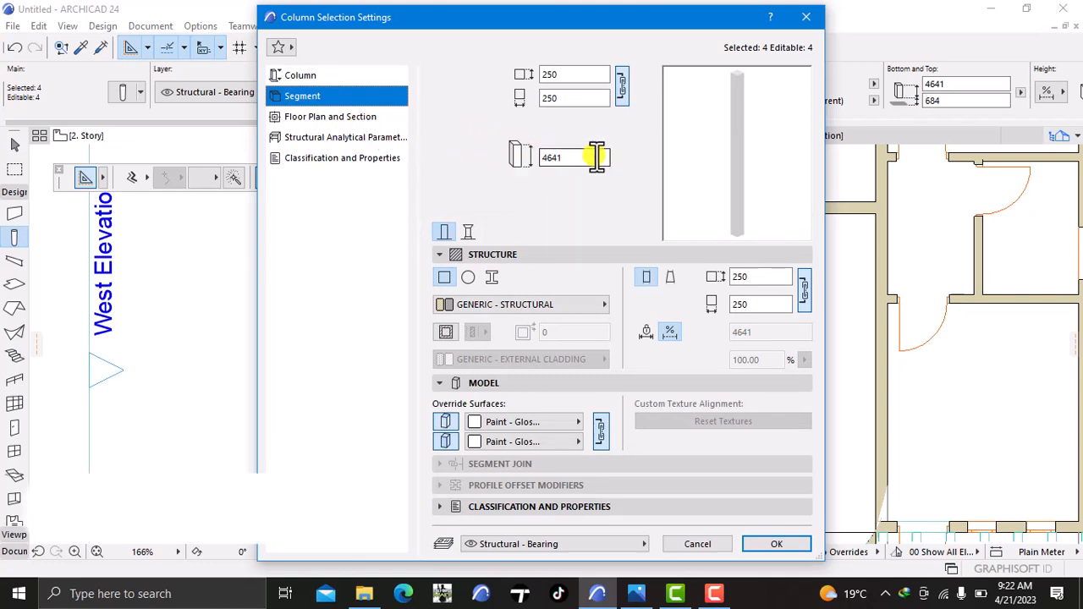
key("BackSpace")
key("BackSpace")
key("BackSpace")
key("BackSpace")
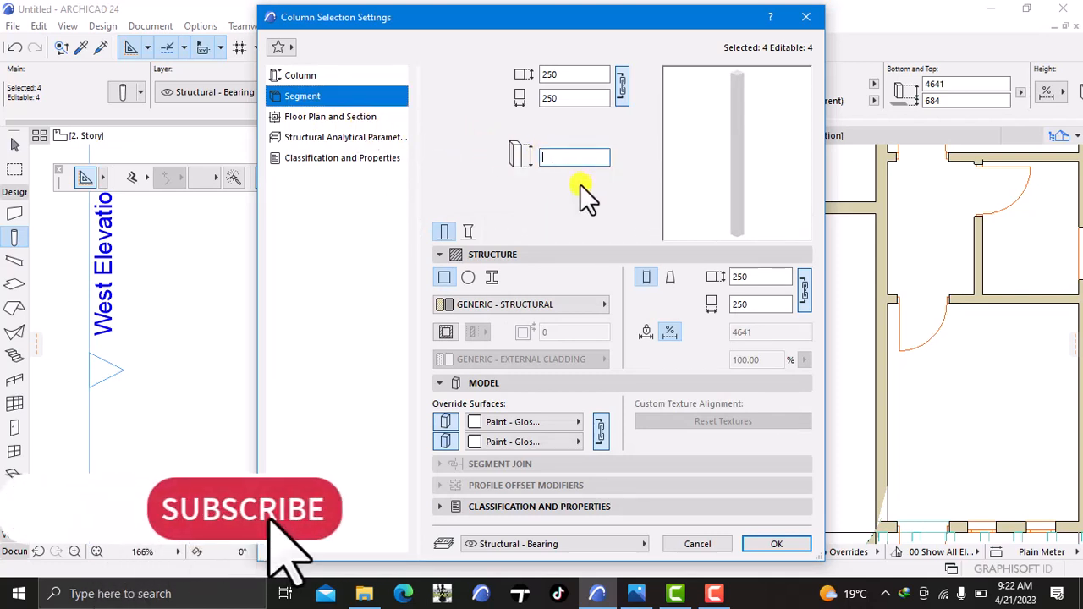
type("2700")
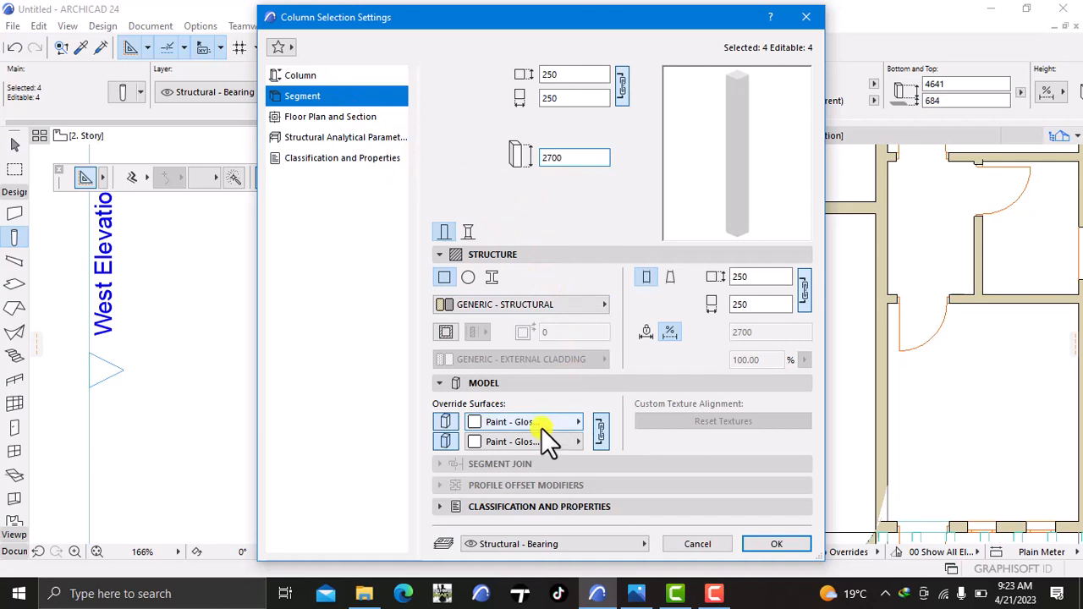
left_click(777, 544)
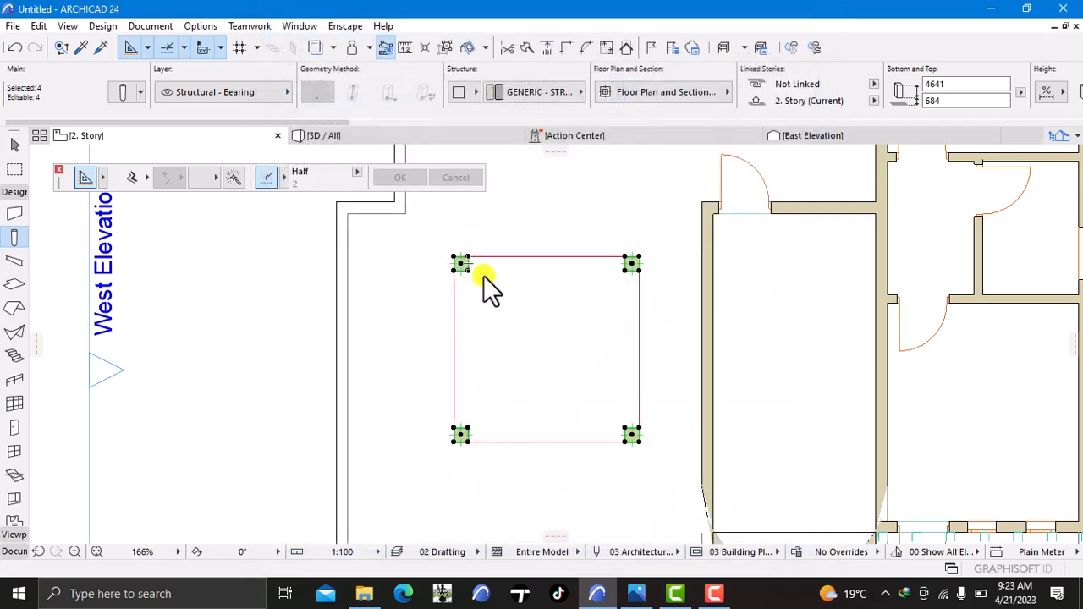
left_click(379, 139)
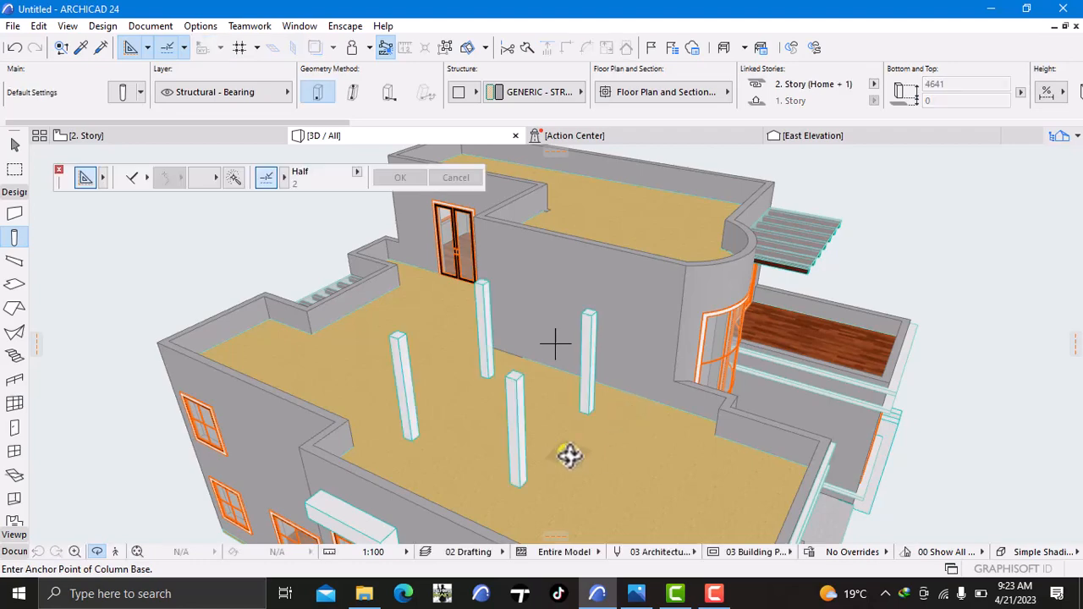
middle_click_drag(570, 455, 438, 353, "shift")
left_click(157, 138)
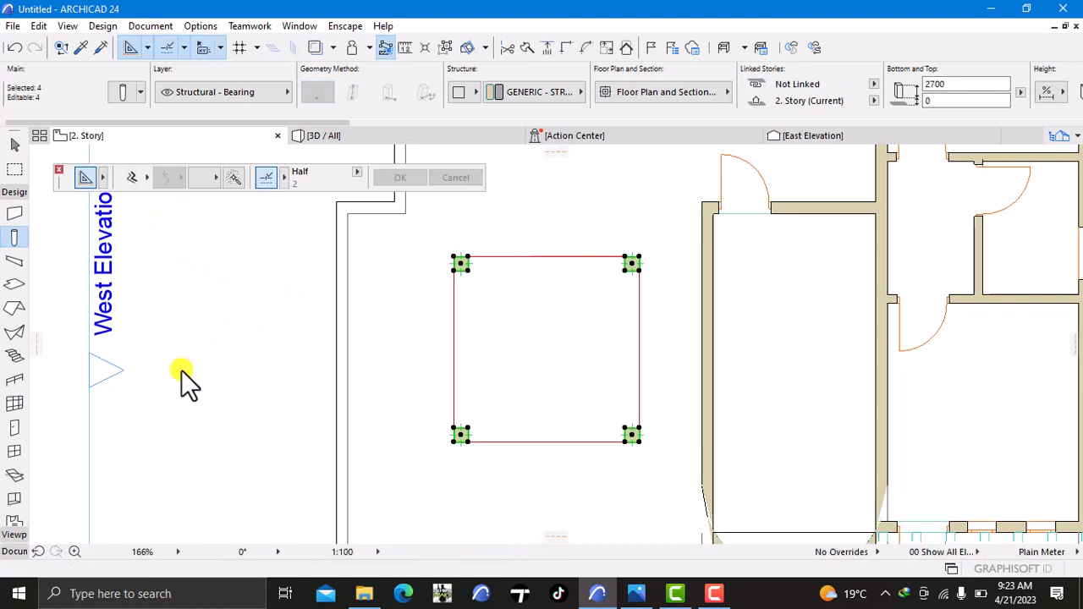
key("Escape")
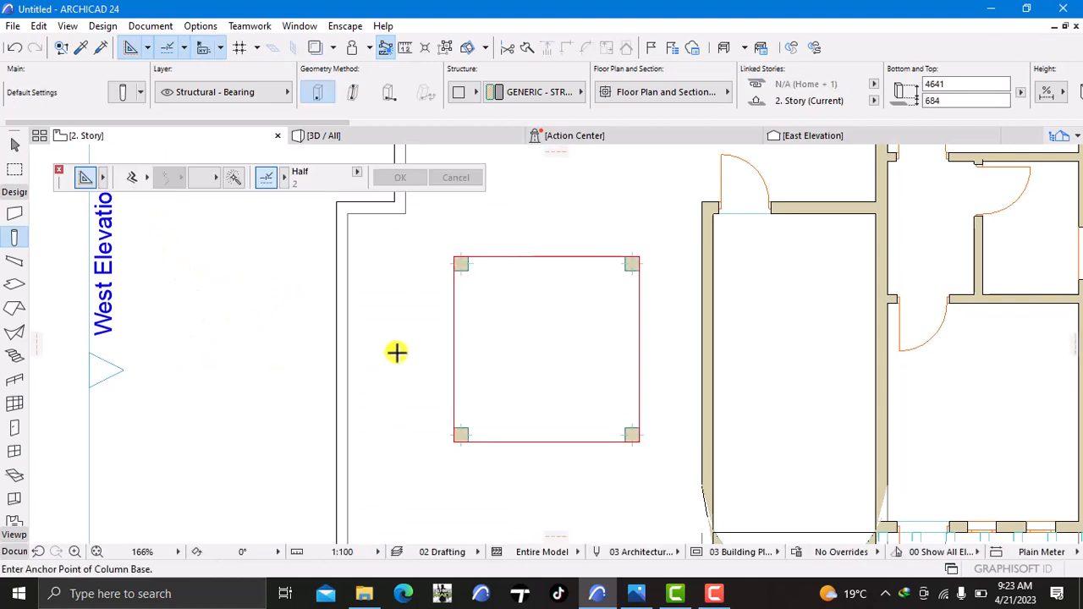
Select the lines of the red square around the columns and activate the offset construction method
left_click(12, 551)
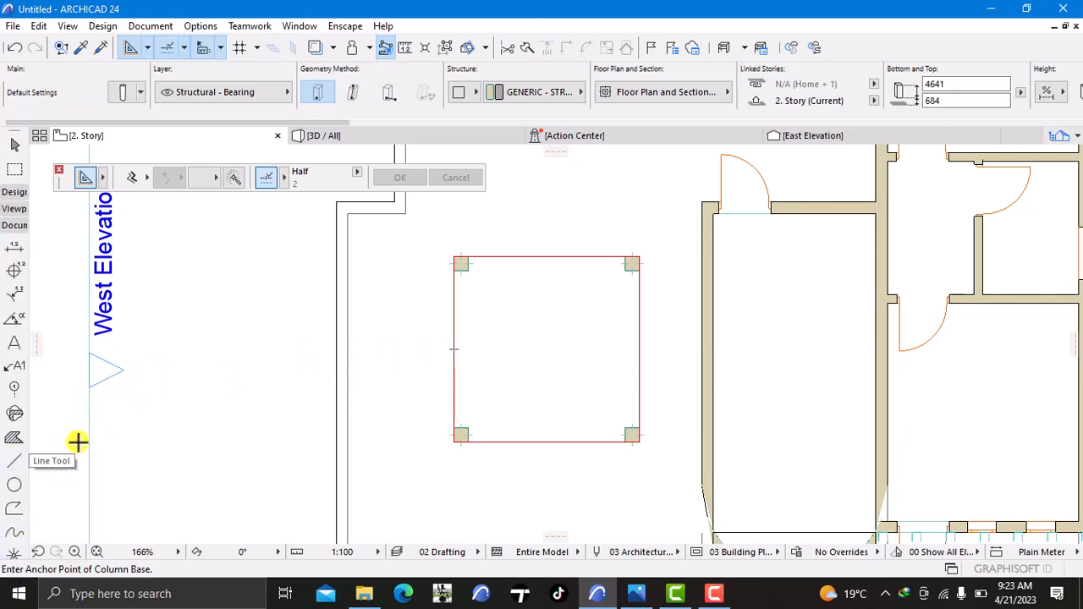
left_click(11, 196)
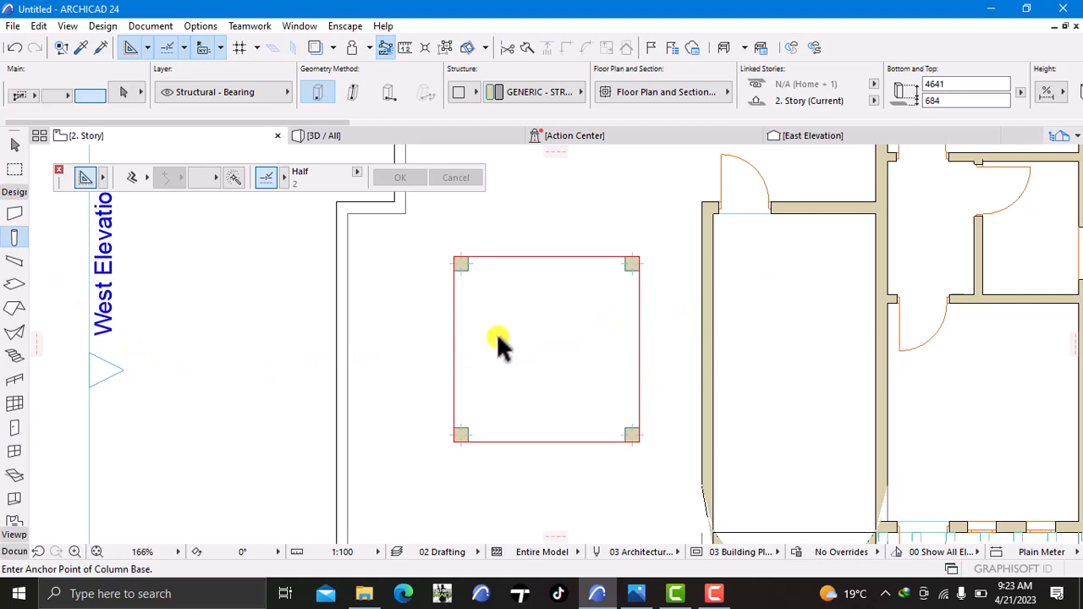
left_click(455, 353, "shift")
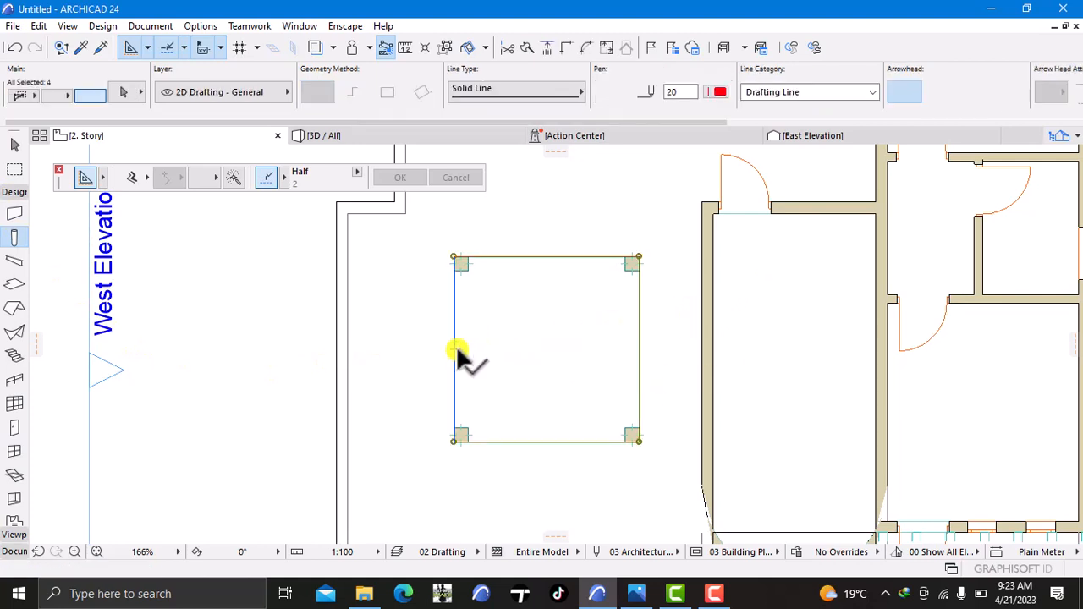
left_click(135, 179)
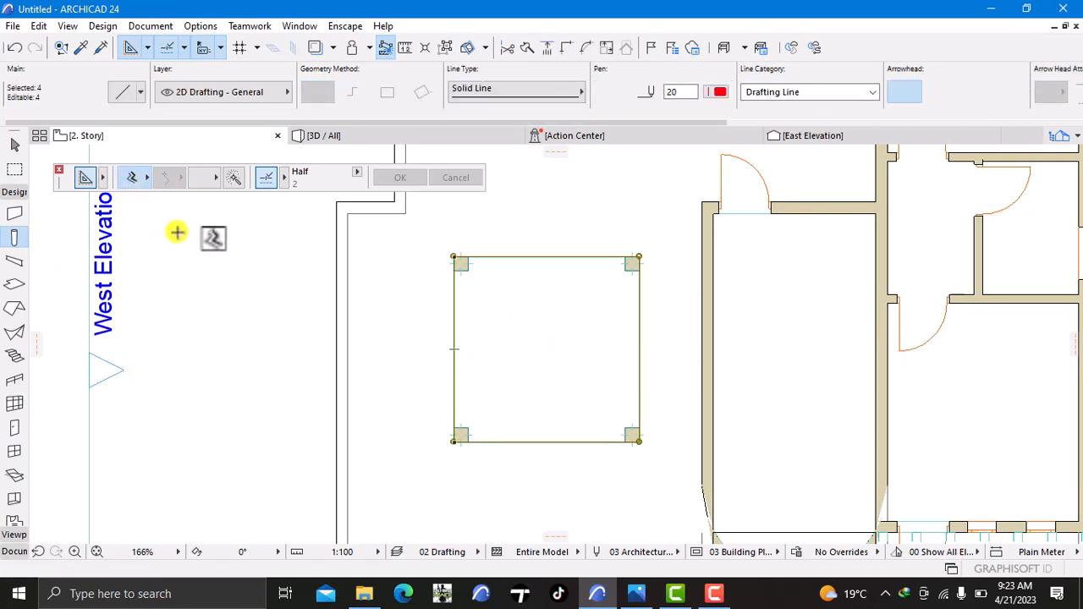
Try to offset the red square from its upper-left corner with the Magic Wand
left_click(233, 180)
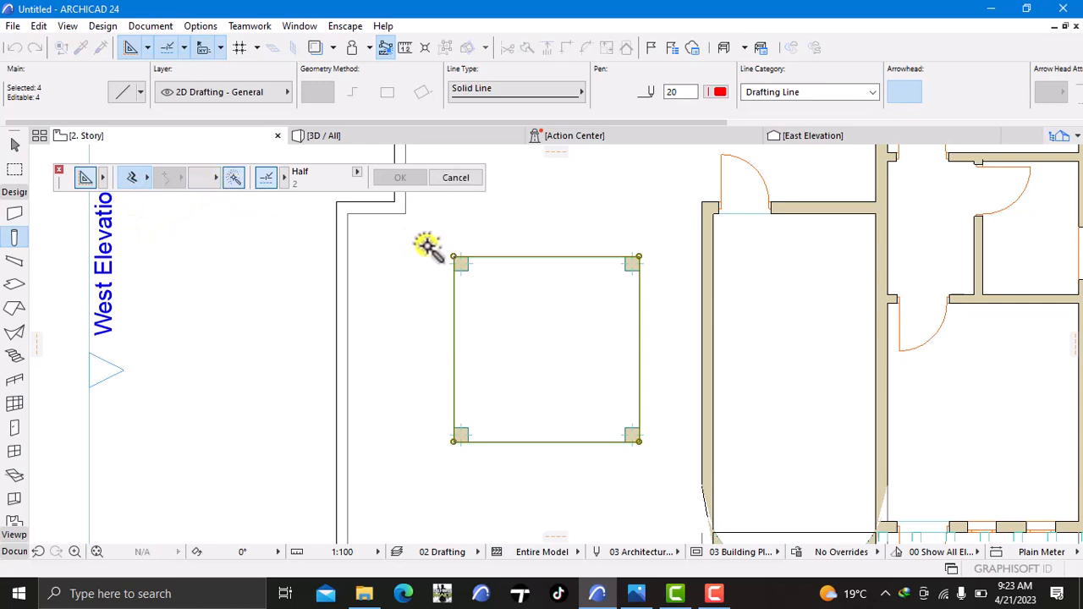
left_click(451, 255)
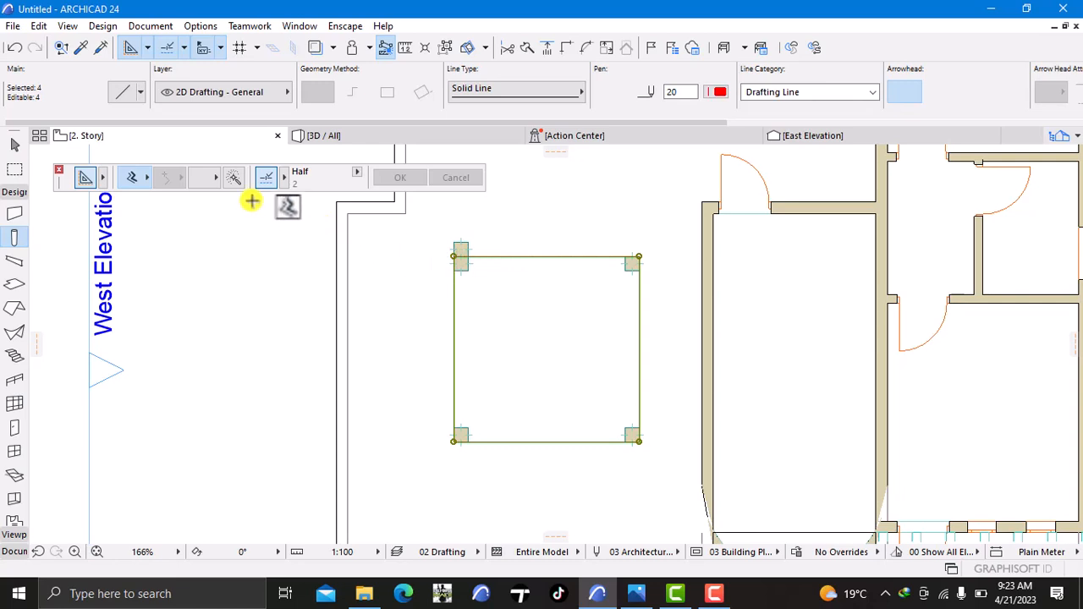
left_click(233, 178)
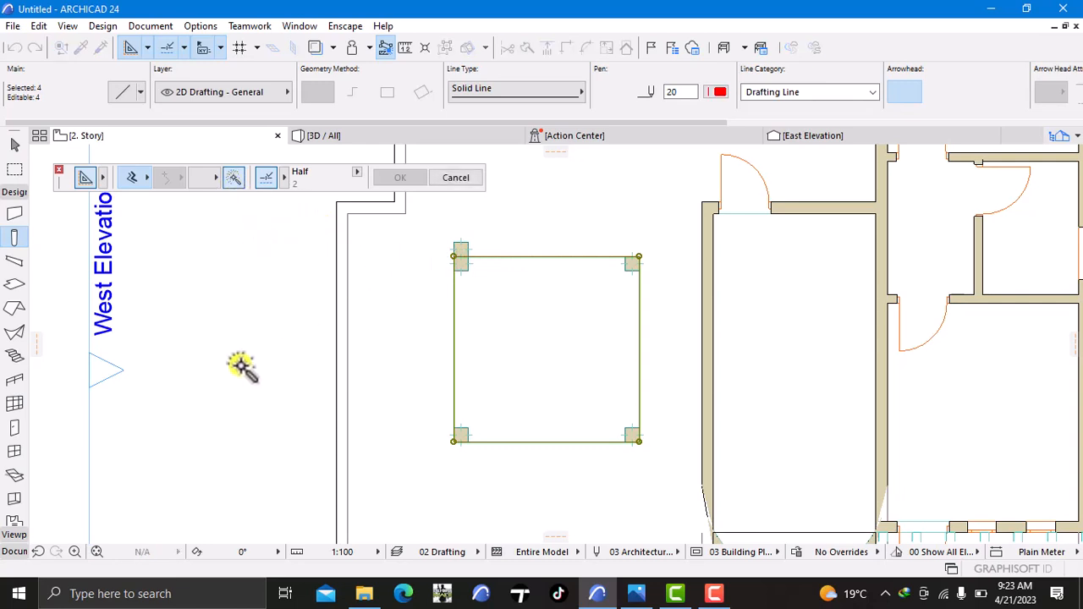
Create a line outline offset 350 outward from the red square using the Line tool and the Magic Wand
left_click(14, 552)
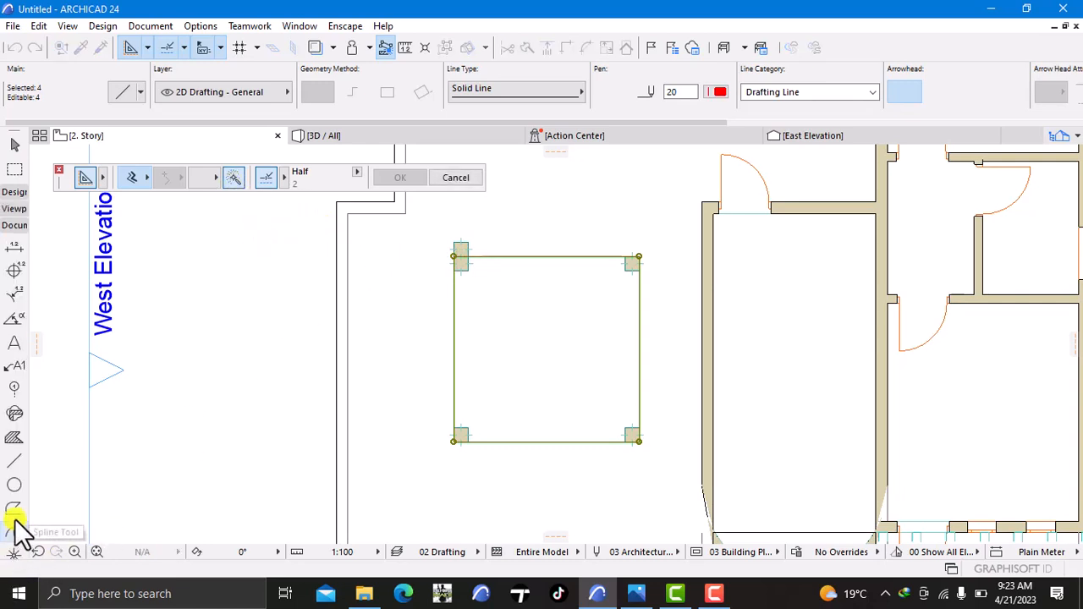
left_click(14, 461)
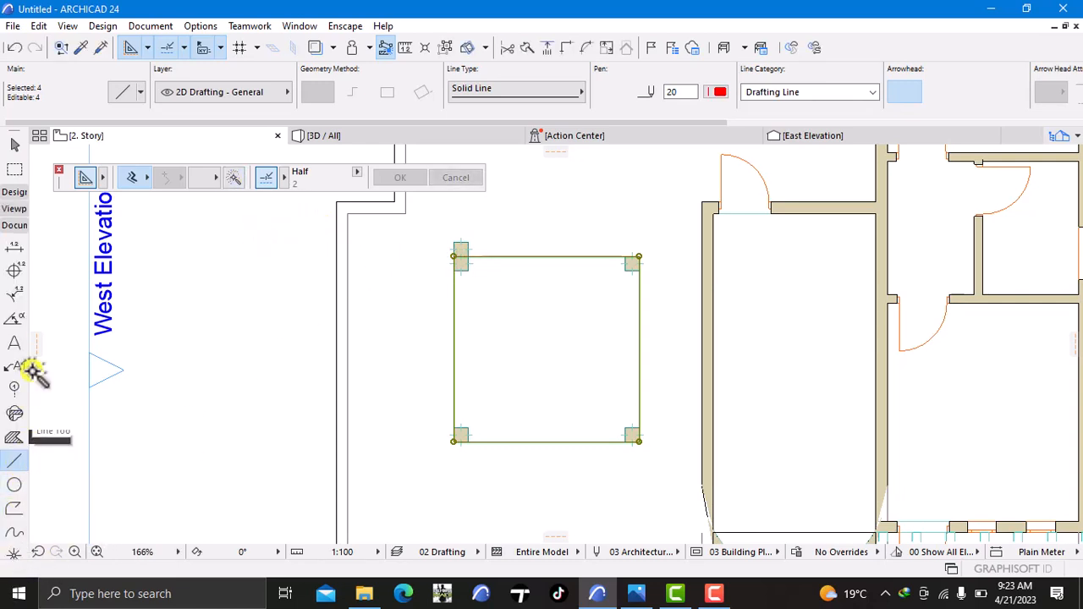
left_click(227, 184)
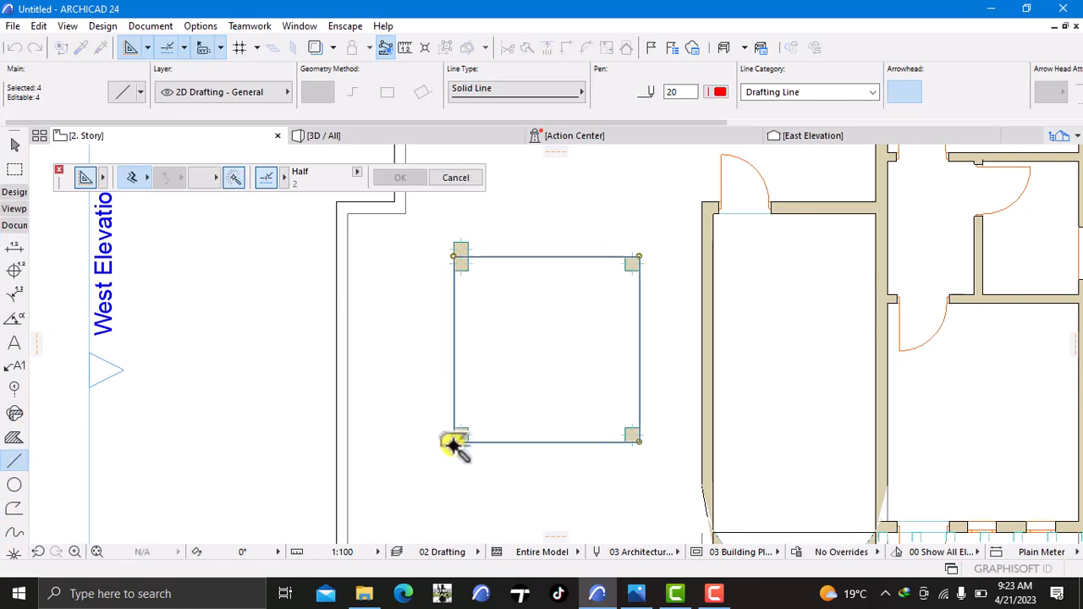
left_click(453, 441)
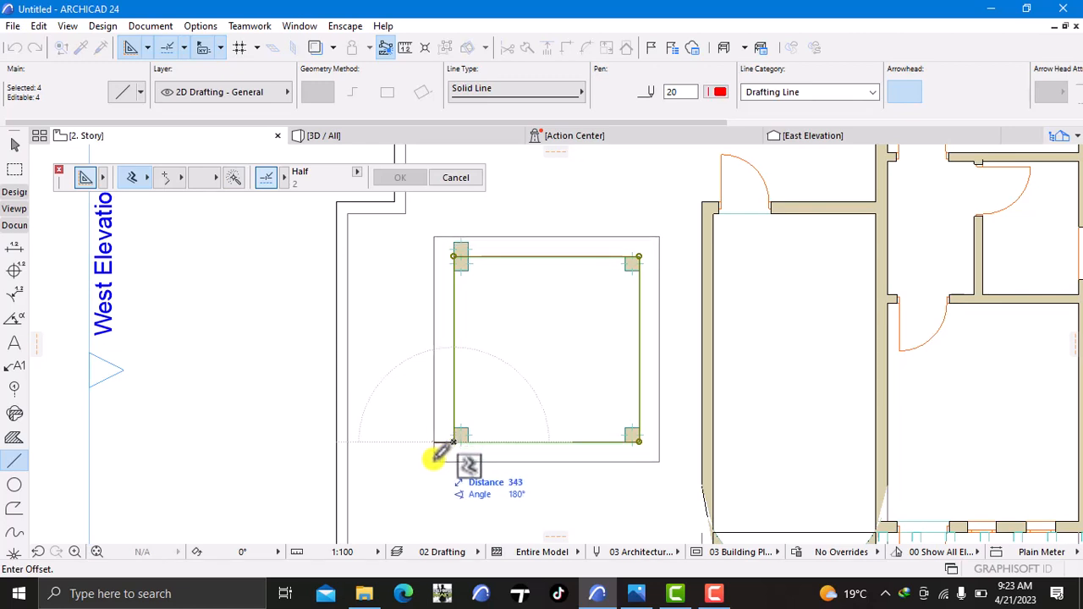
type("350")
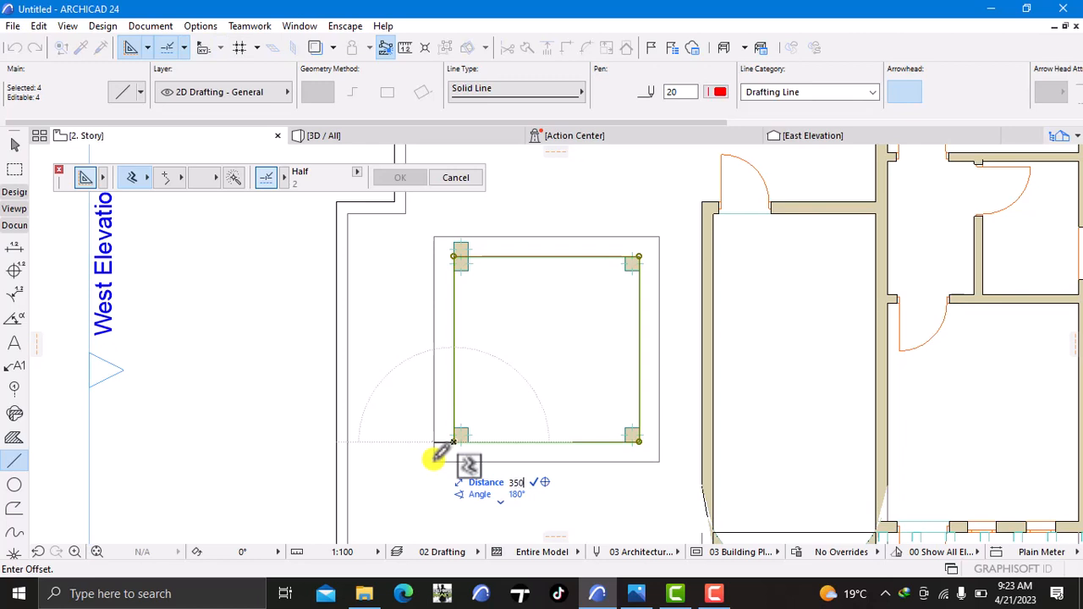
key("Return")
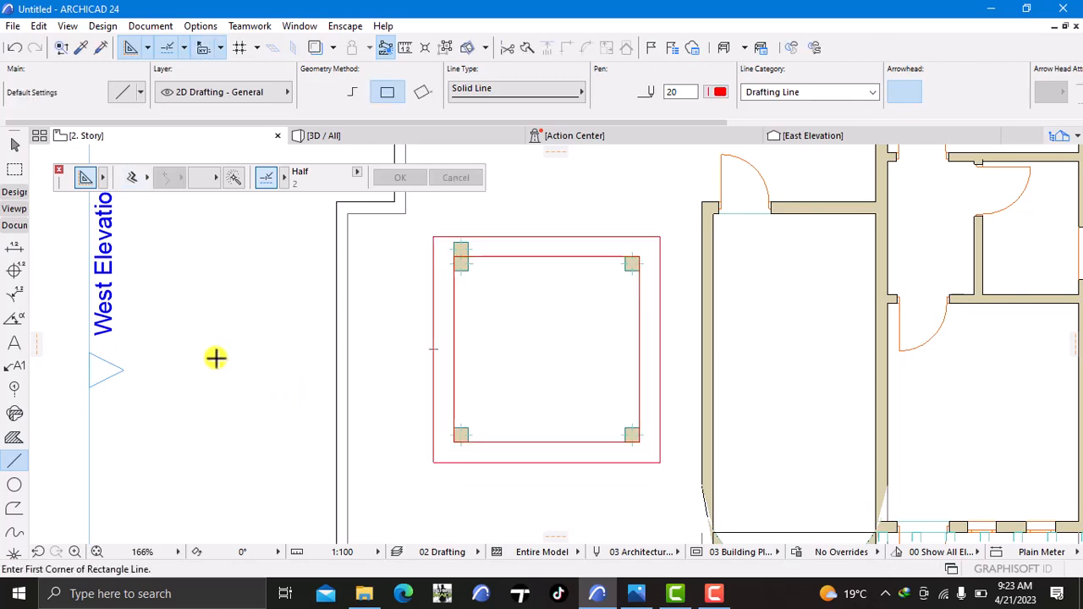
Delete the stray column above the upper-left corner column and bring up the design tools
key("Escape")
left_click(451, 246)
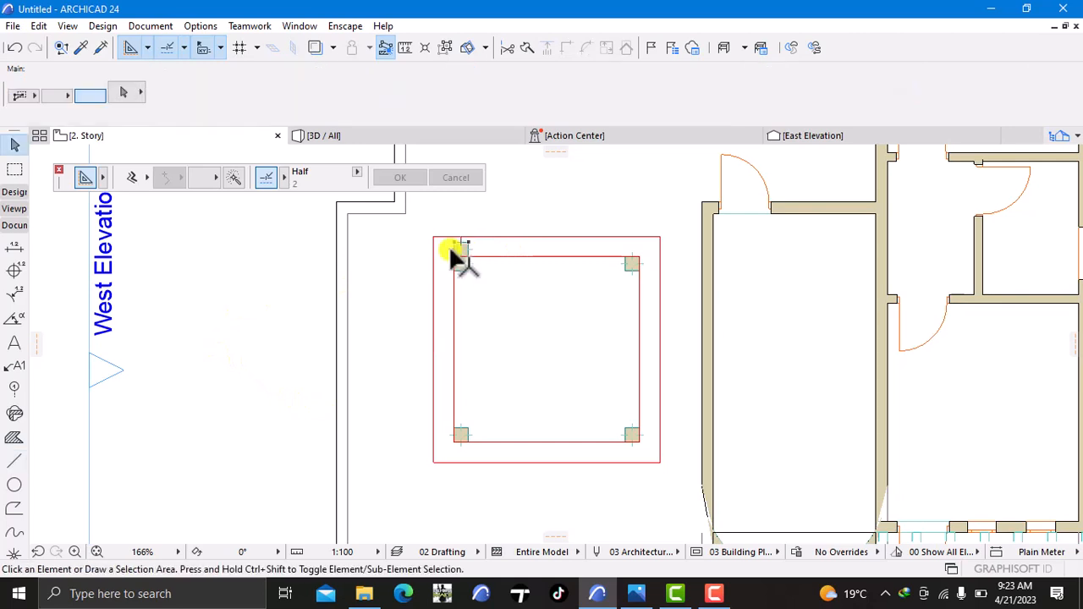
left_click(460, 246)
key("Delete")
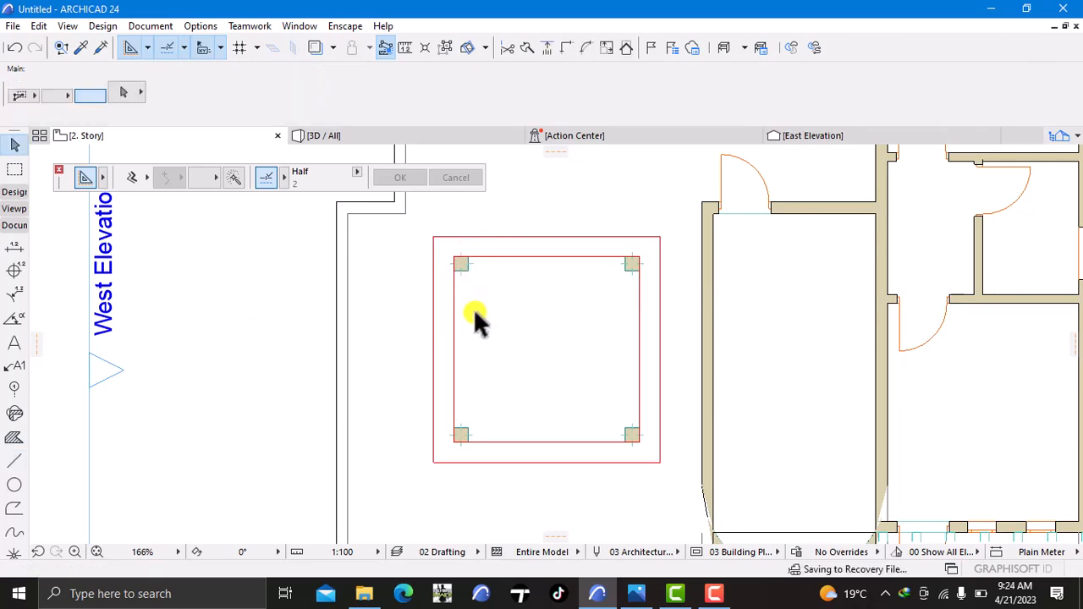
left_click(14, 192)
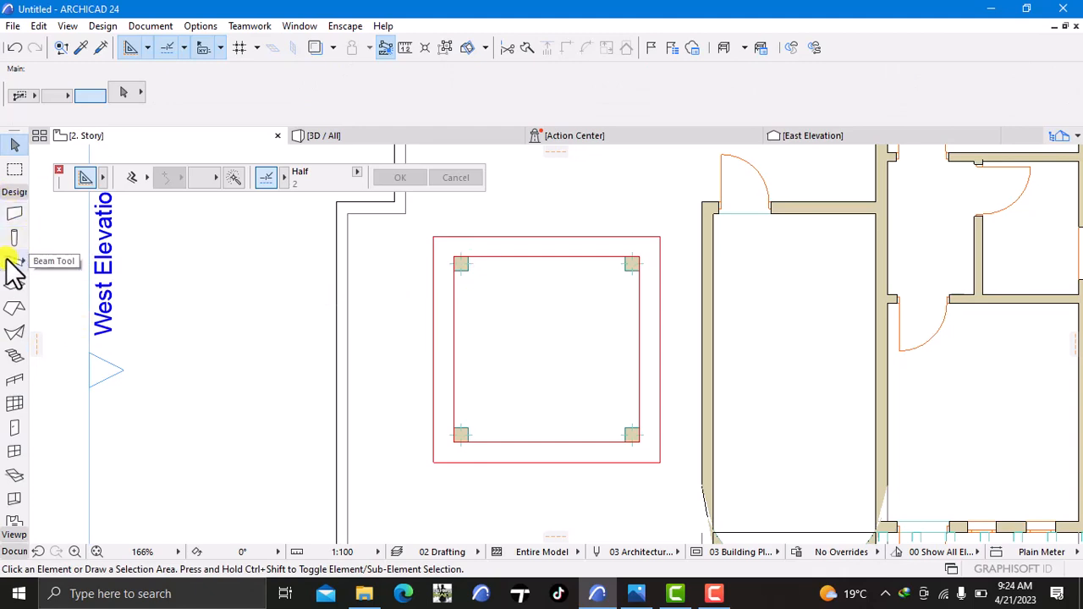
Set the default beam to a 150 by 150 section at an elevation of 8700 to project zero
double_click(13, 261)
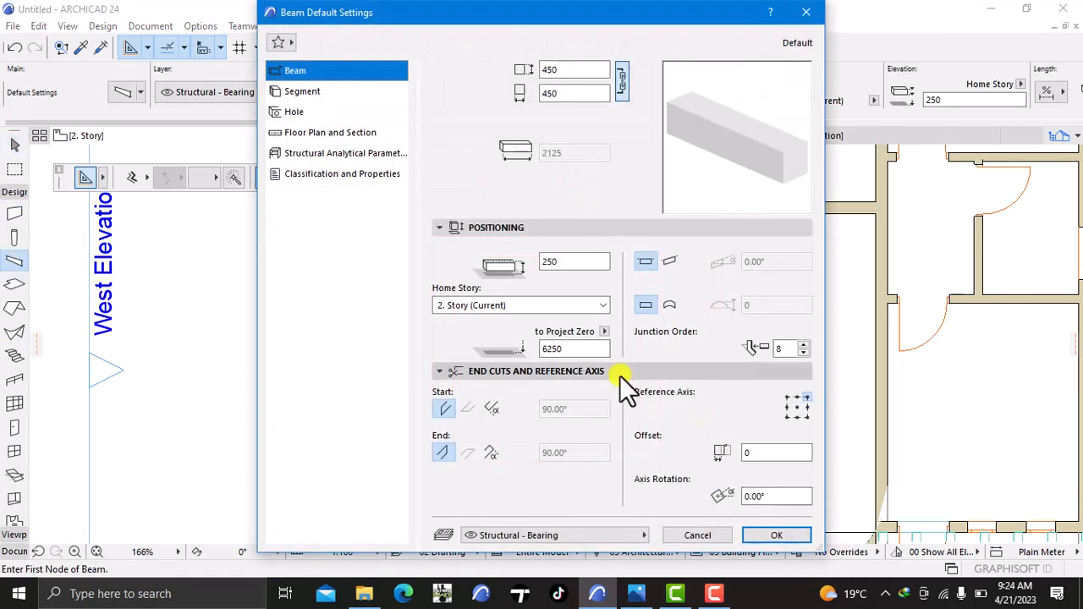
left_click(597, 350)
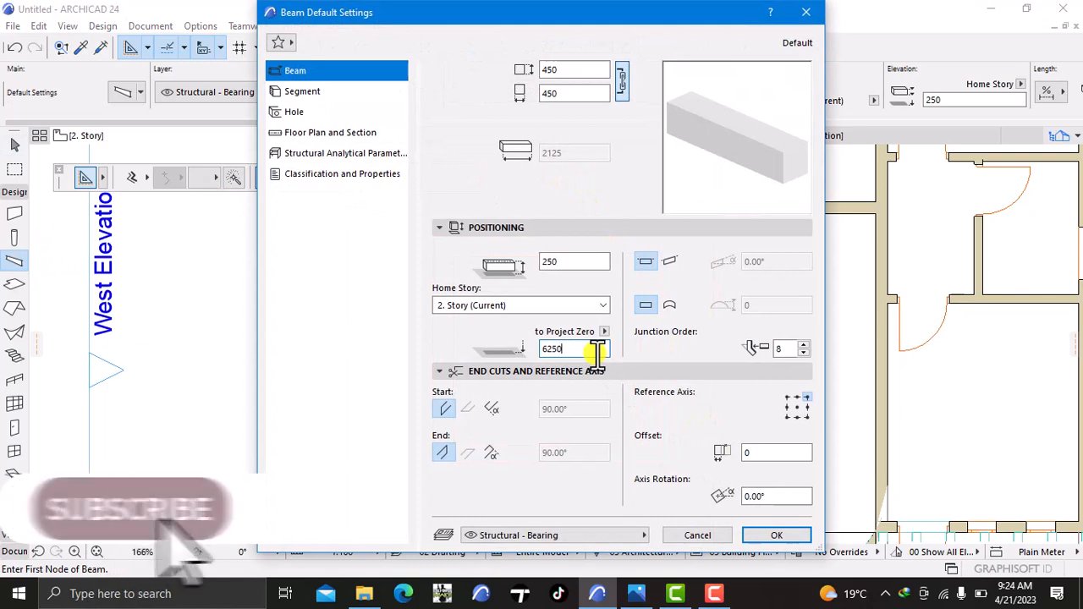
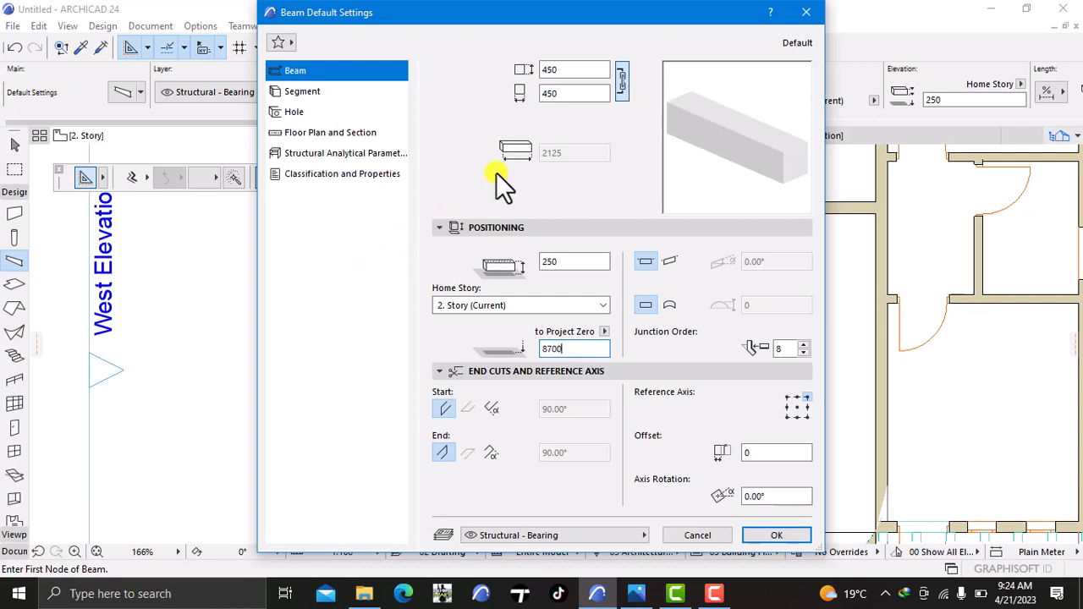
left_click(559, 75)
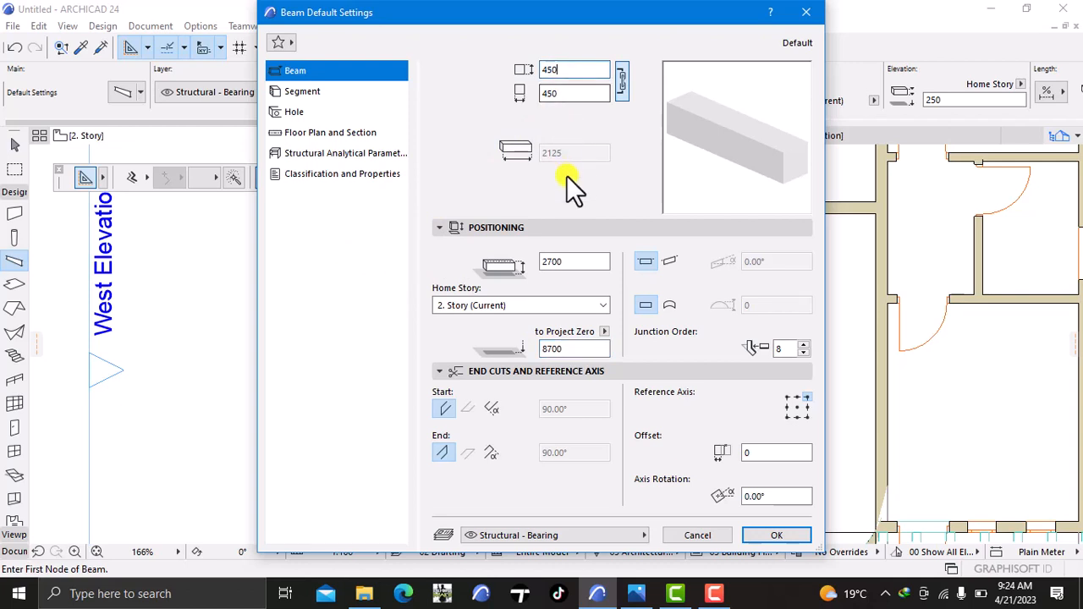
key("BackSpace")
key("BackSpace")
key("BackSpace")
type("150")
left_click(618, 95)
left_click(618, 95)
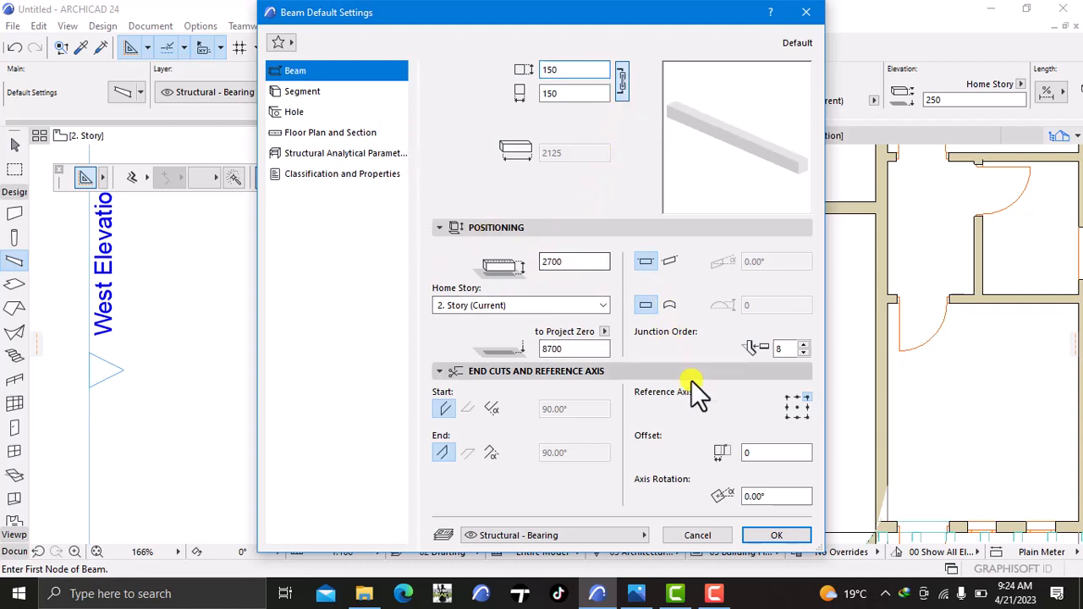
left_click(768, 537)
Draw a beam along the inner red square's upper edge, between the outer corners of the two upper columns
scroll(456, 292, "up", 2)
scroll(456, 292, "up", 4)
middle_click_drag(454, 249, 471, 341)
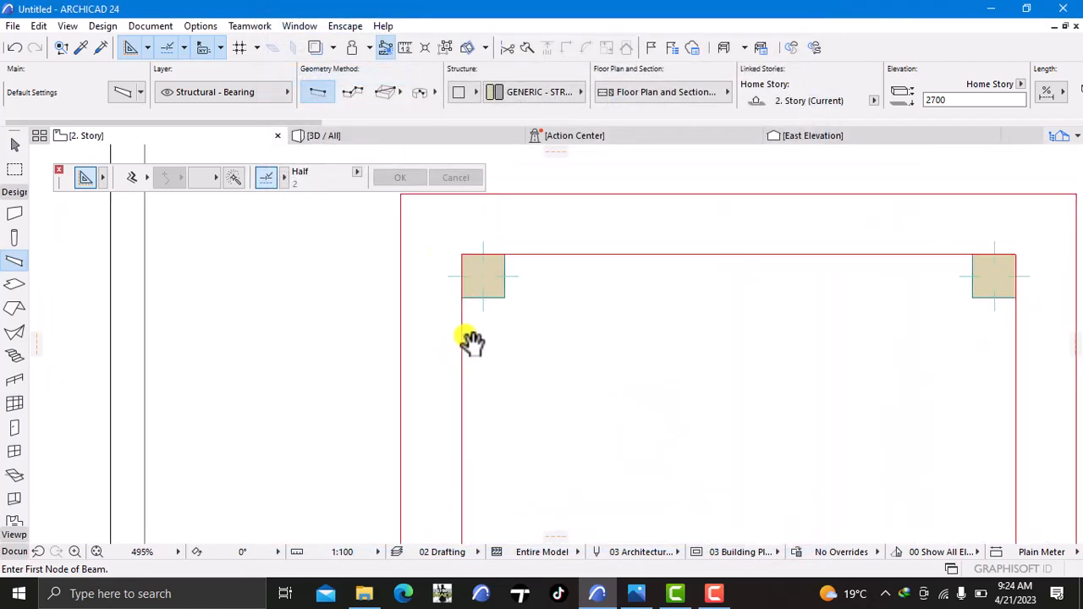
left_click(462, 254)
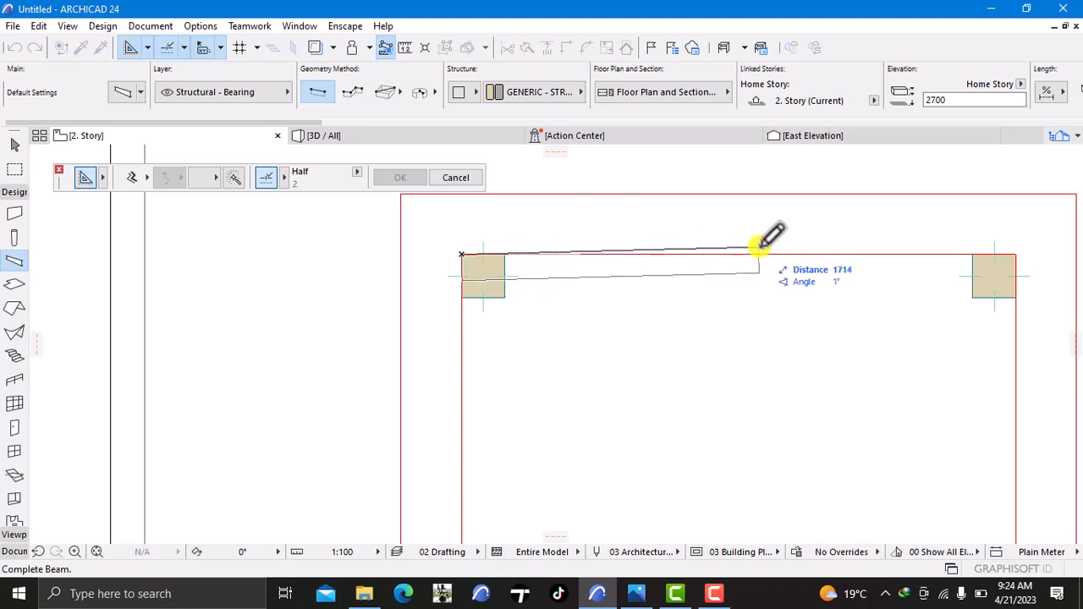
left_click(1015, 255)
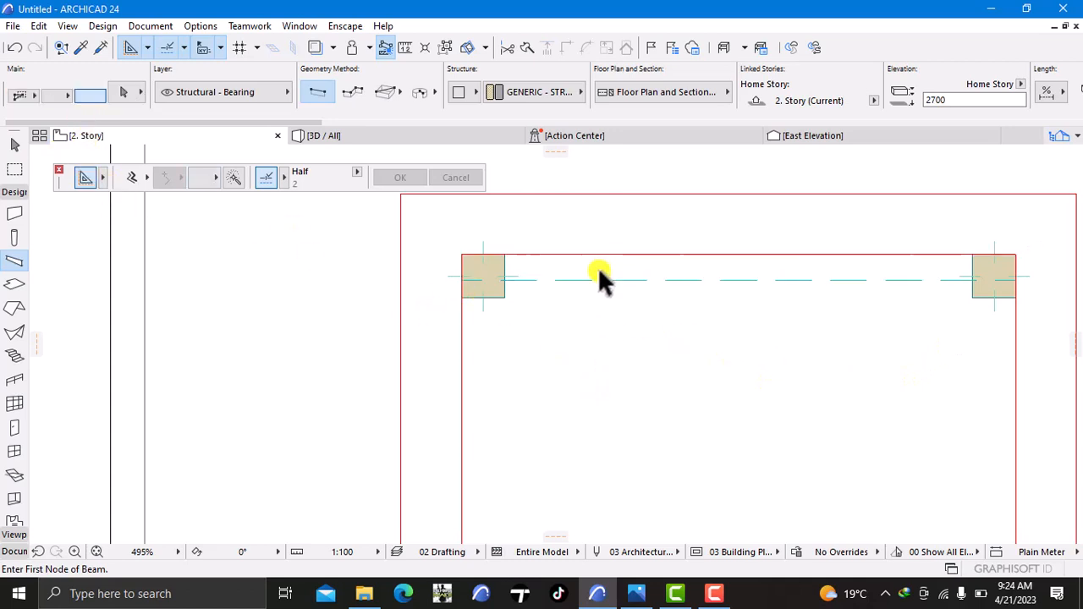
Stretch both ends of the upper beam out to the vertical lines of the outer red outline
left_click(714, 273)
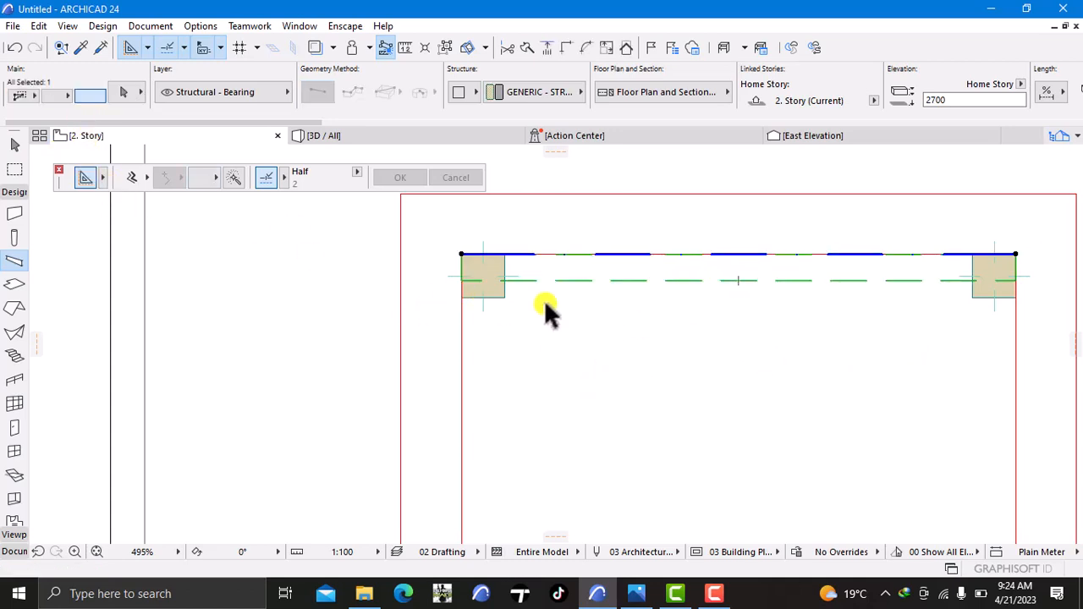
left_click(461, 252)
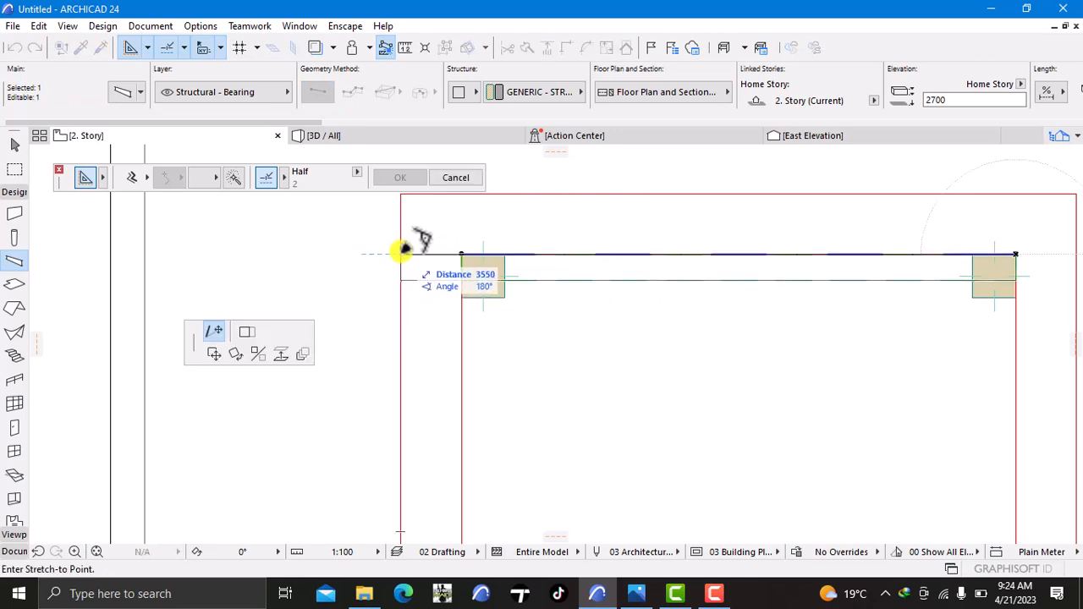
left_click(403, 252)
scroll(629, 331, "down", 3)
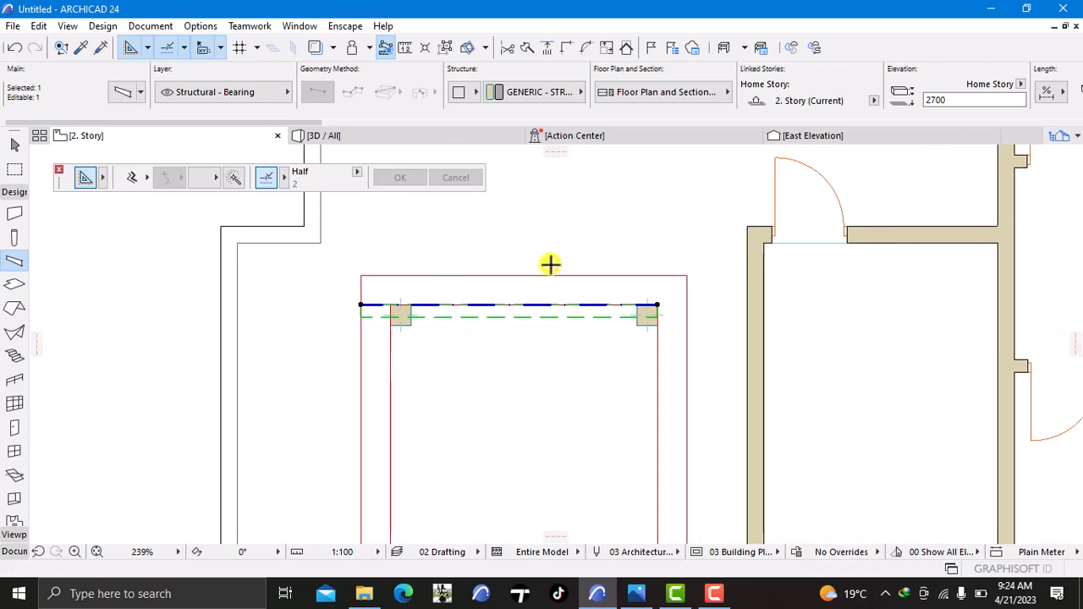
scroll(698, 343, "up", 3)
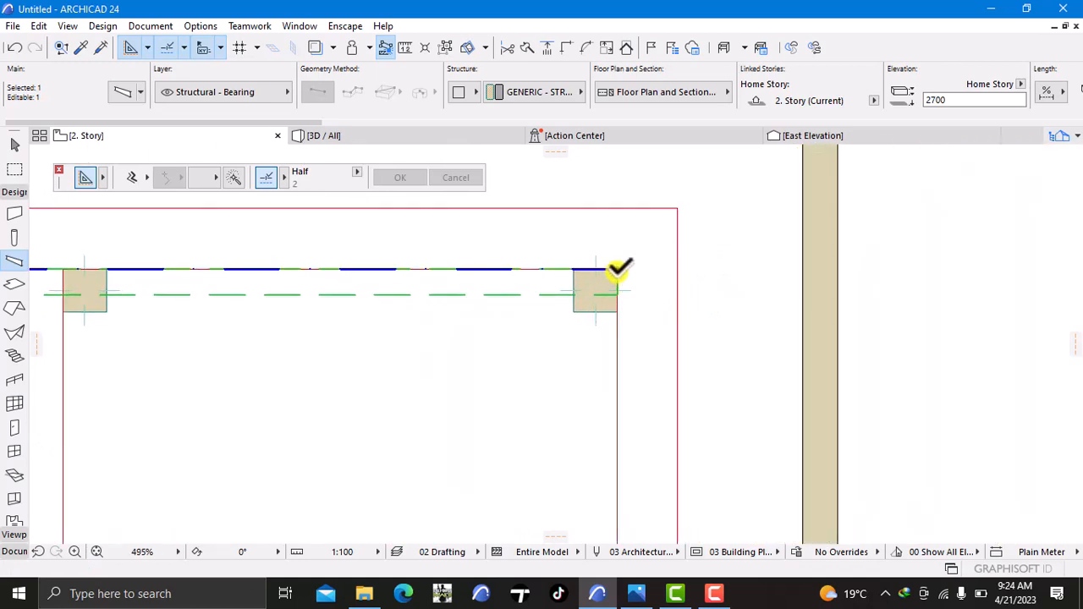
left_click(618, 269)
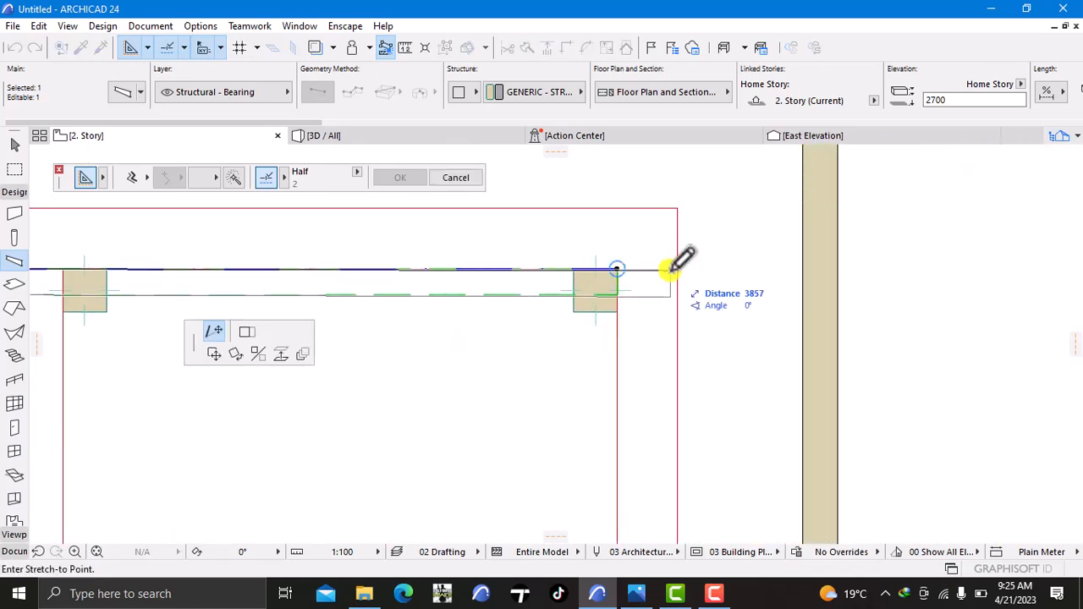
left_click(680, 272)
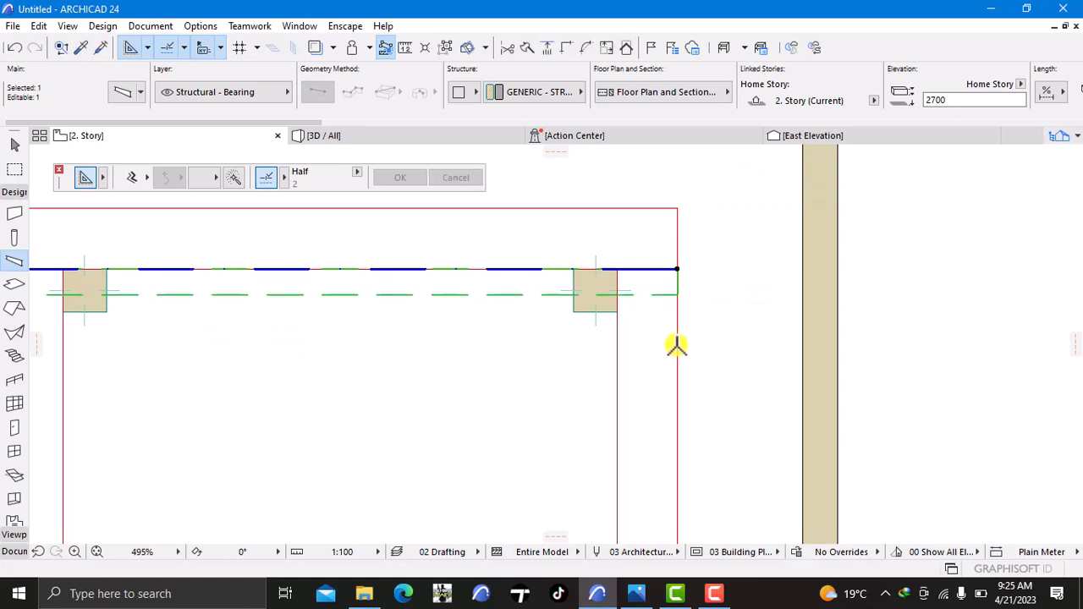
key("Escape")
Draw a beam along the inner square's lower edge, from the lower-right column's outer corner to the outer outline's left line
scroll(488, 399, "down", 3)
middle_click_drag(489, 411, 507, 290)
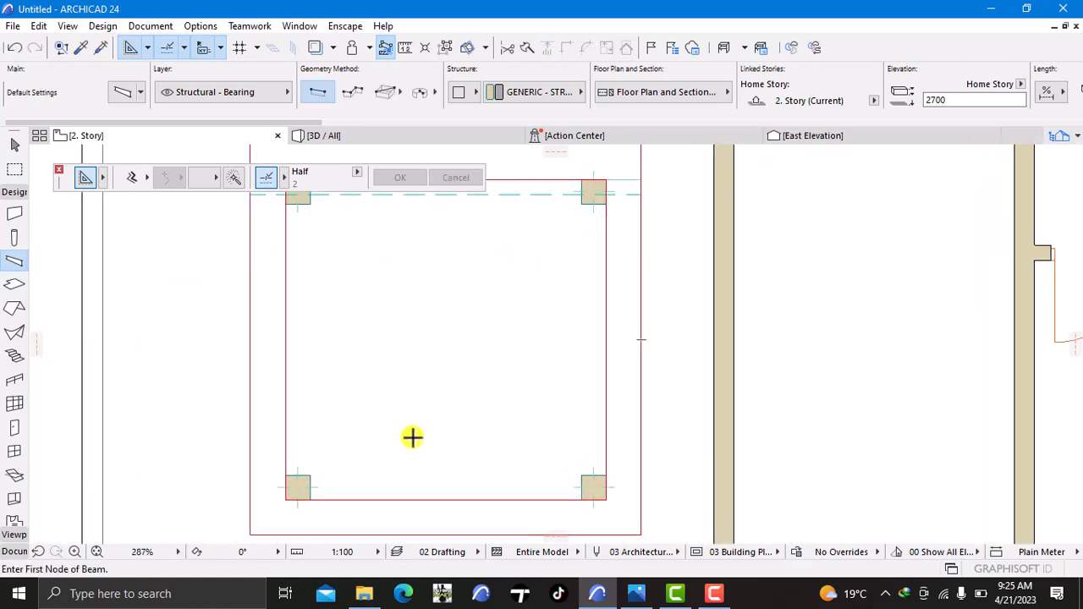
scroll(505, 362, "down", 2)
middle_click_drag(515, 364, 556, 369)
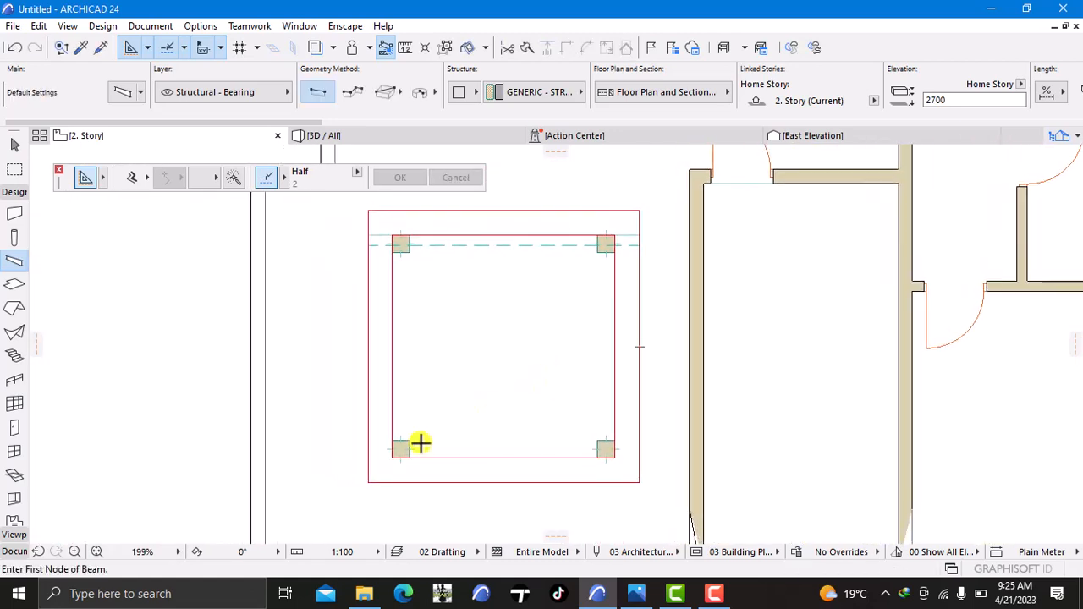
scroll(372, 468, "up", 3)
middle_click(405, 423)
middle_click(405, 422)
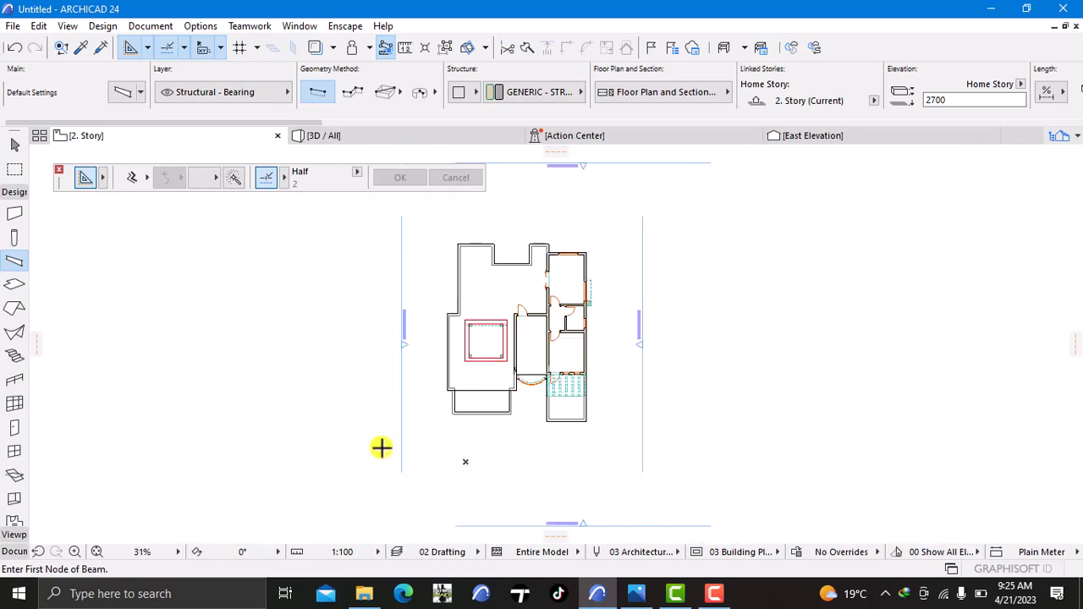
scroll(443, 400, "up", 7)
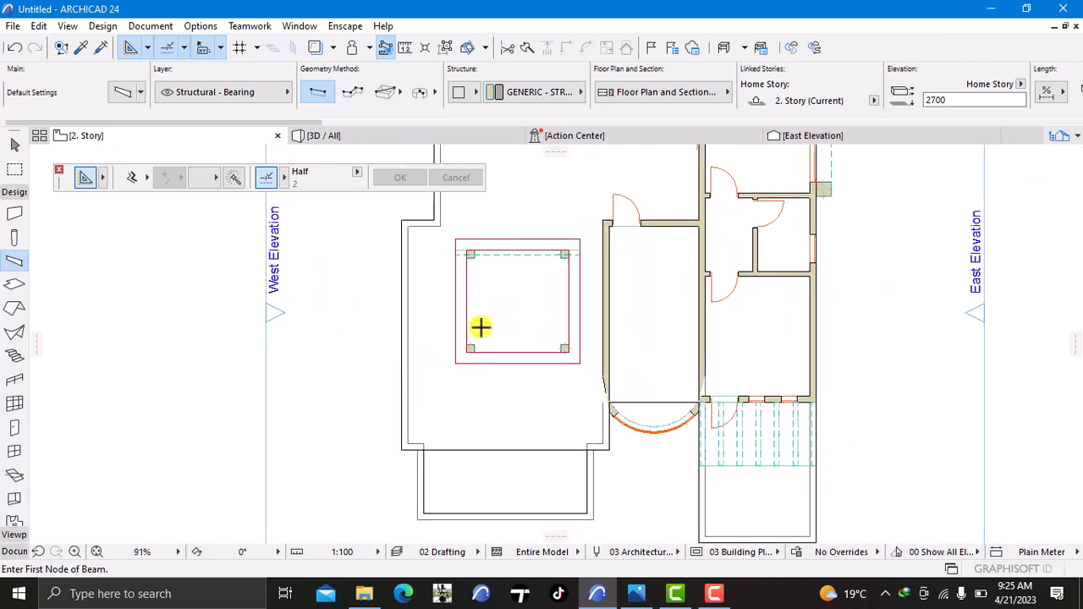
middle_click_drag(483, 324, 489, 385)
scroll(469, 406, "up", 5)
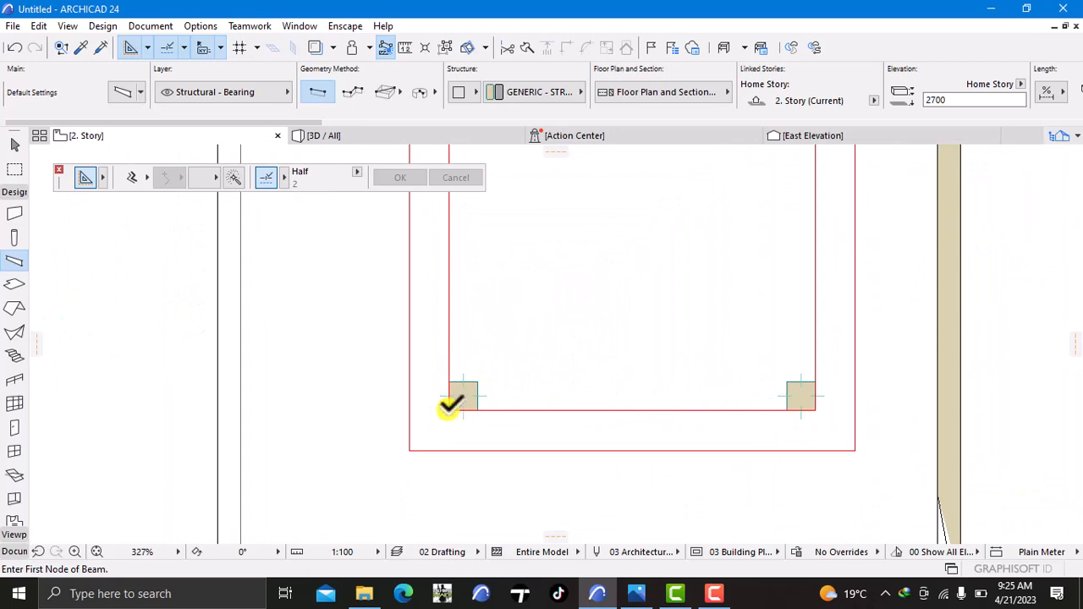
left_click(449, 408)
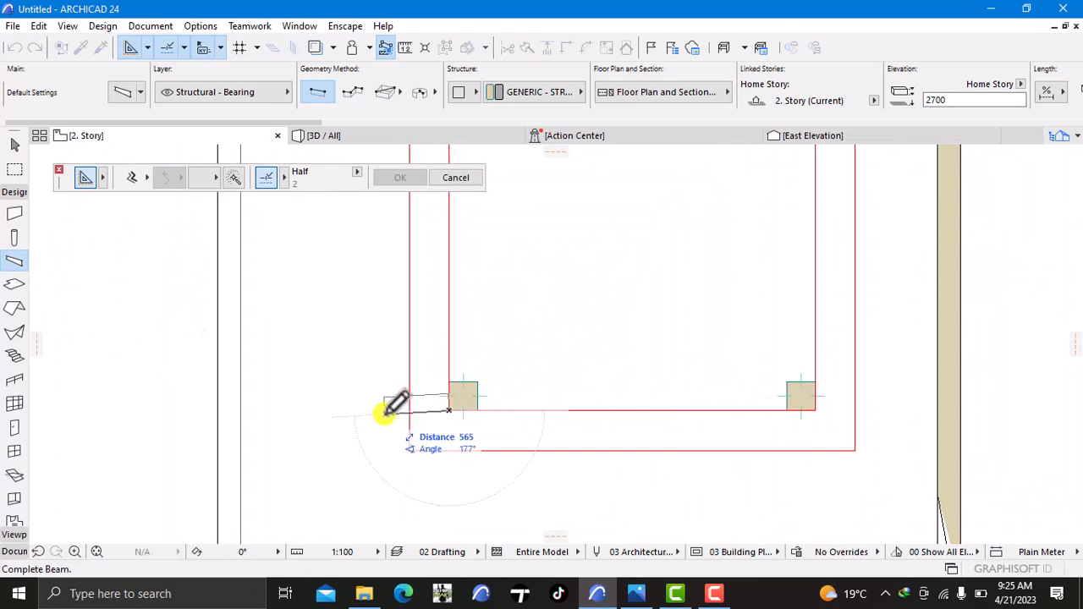
left_click(448, 408)
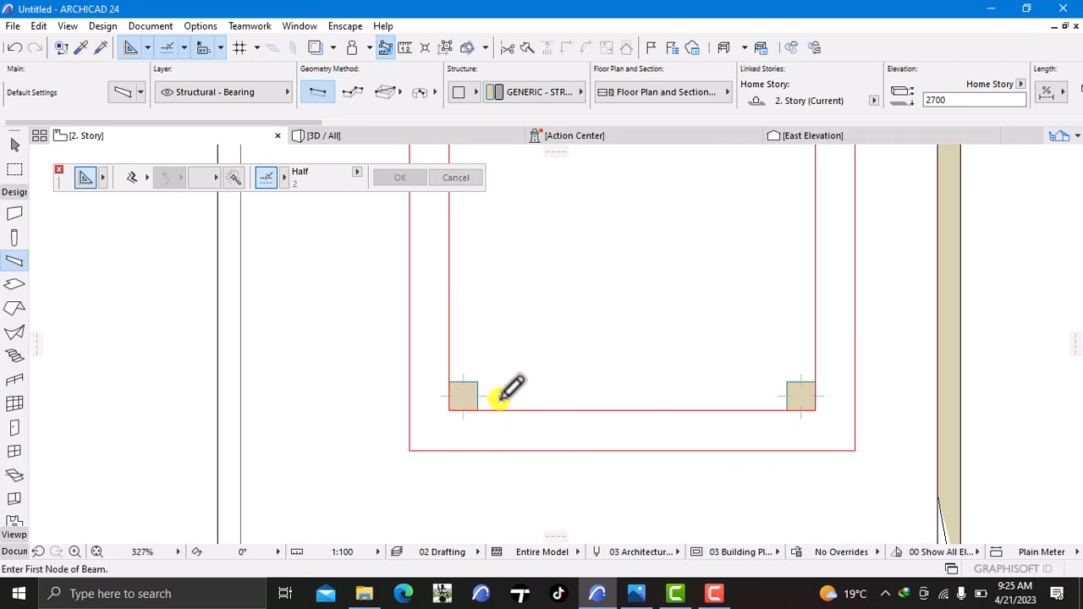
left_click(814, 410)
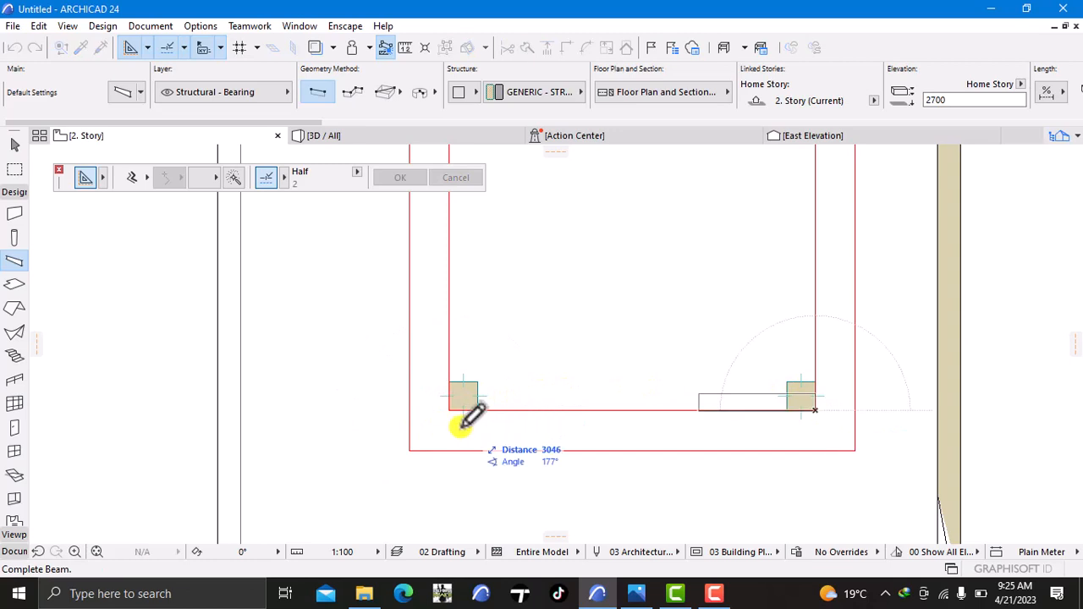
left_click(410, 408)
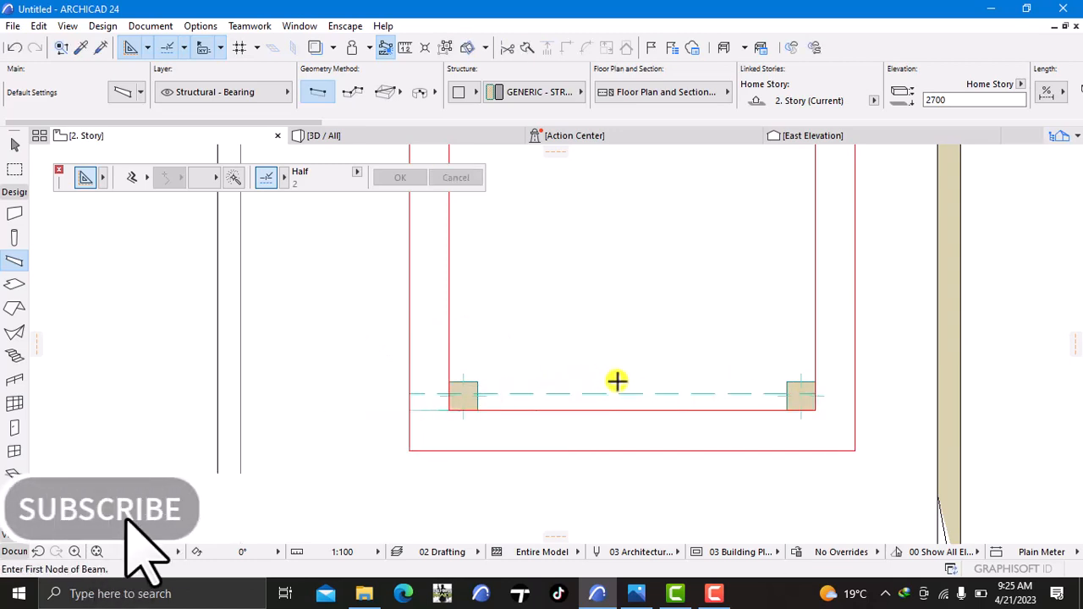
Stretch the right end of the lower beam to the right line of the outer outline
middle_click_drag(618, 380, 477, 400)
left_click(552, 404, "shift")
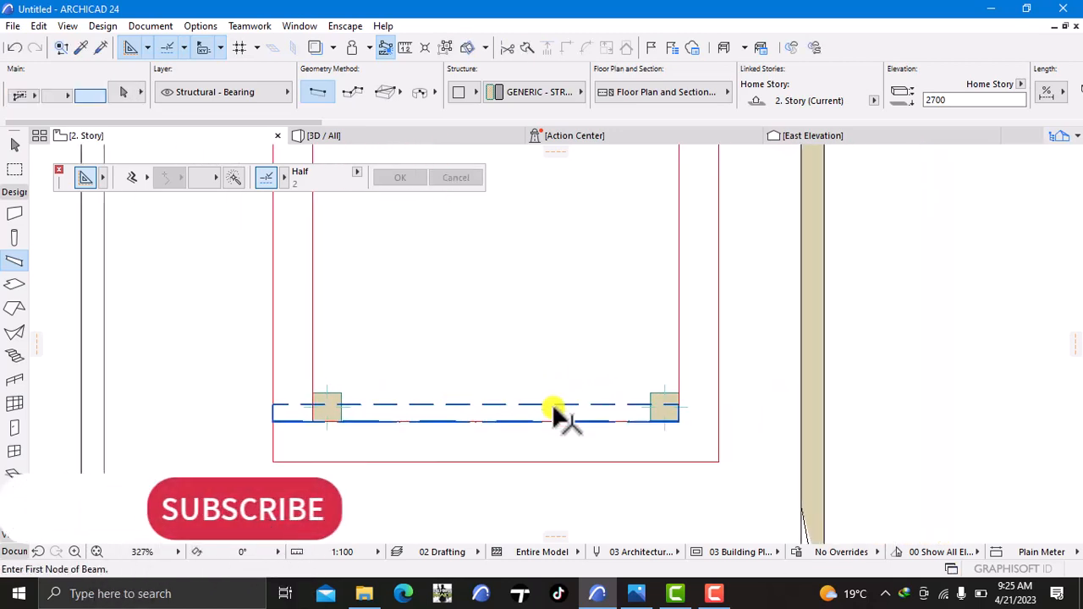
scroll(673, 410, "up", 3)
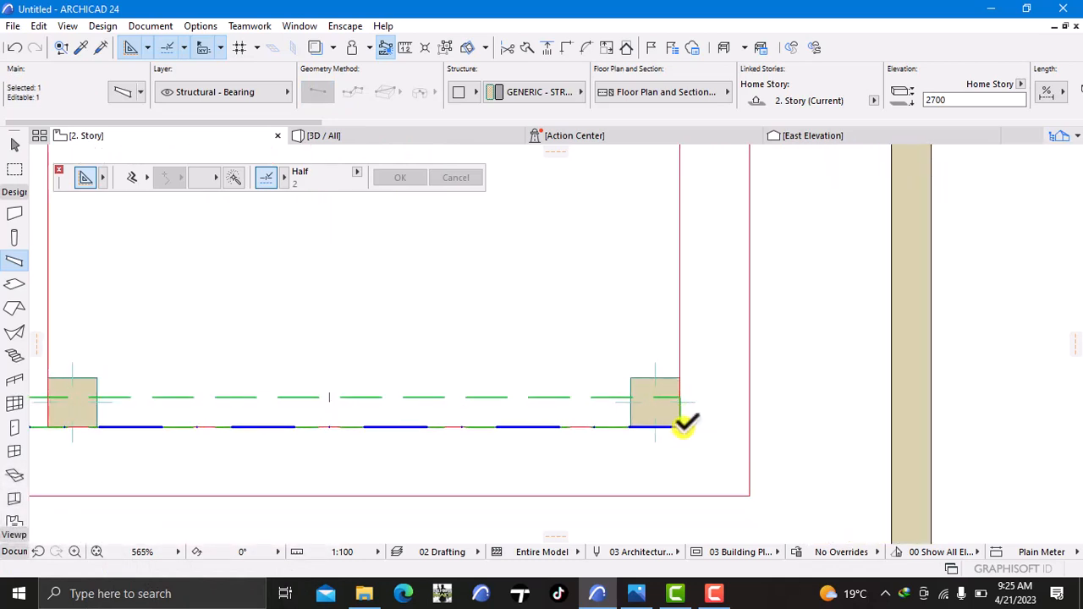
left_click(682, 421)
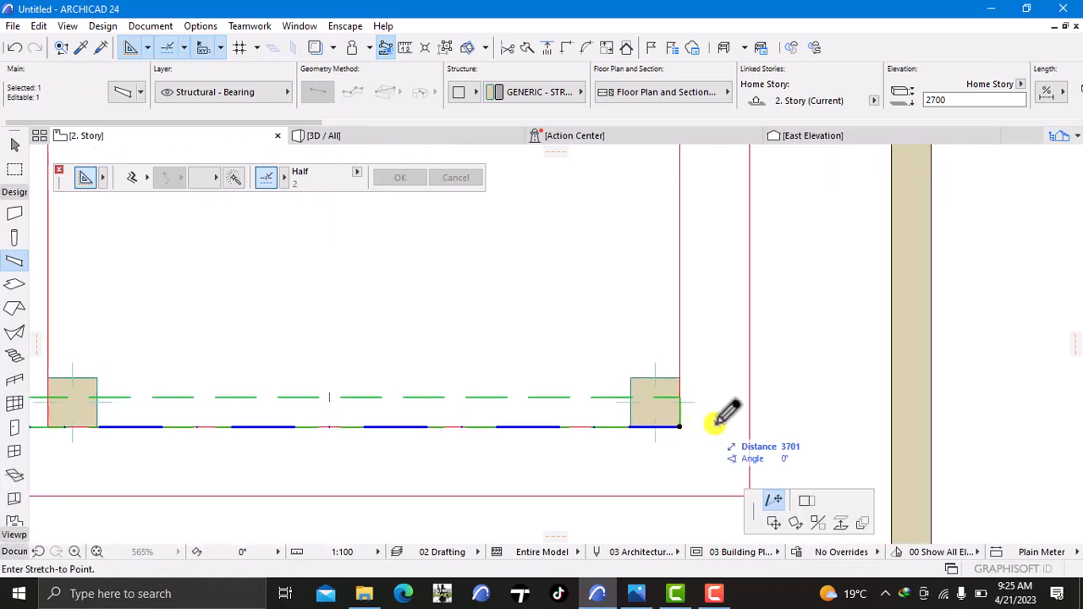
left_click(765, 428)
scroll(767, 434, "down", 5)
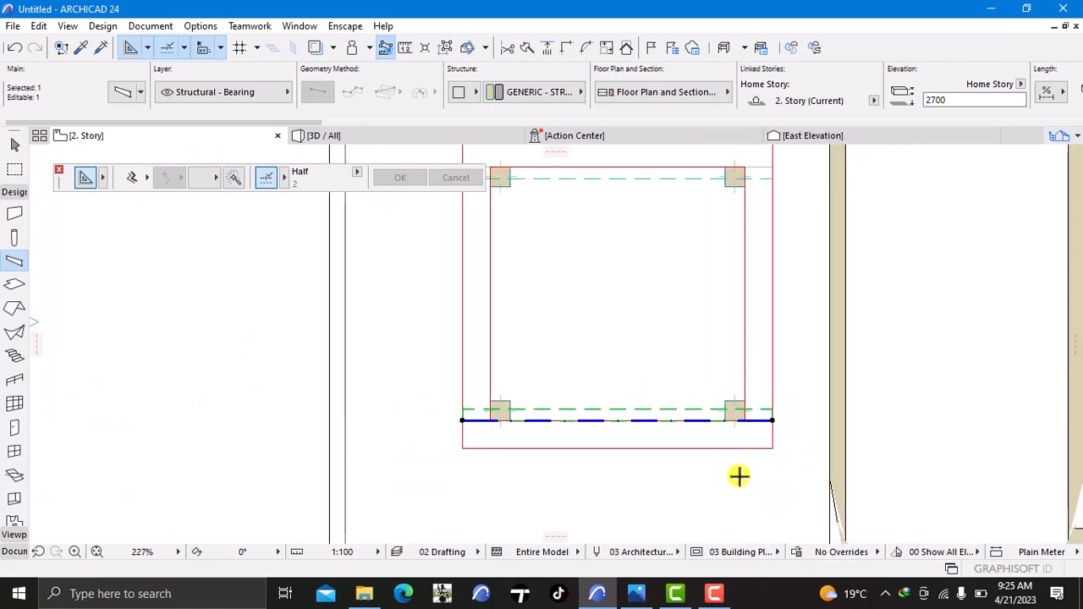
key("Escape")
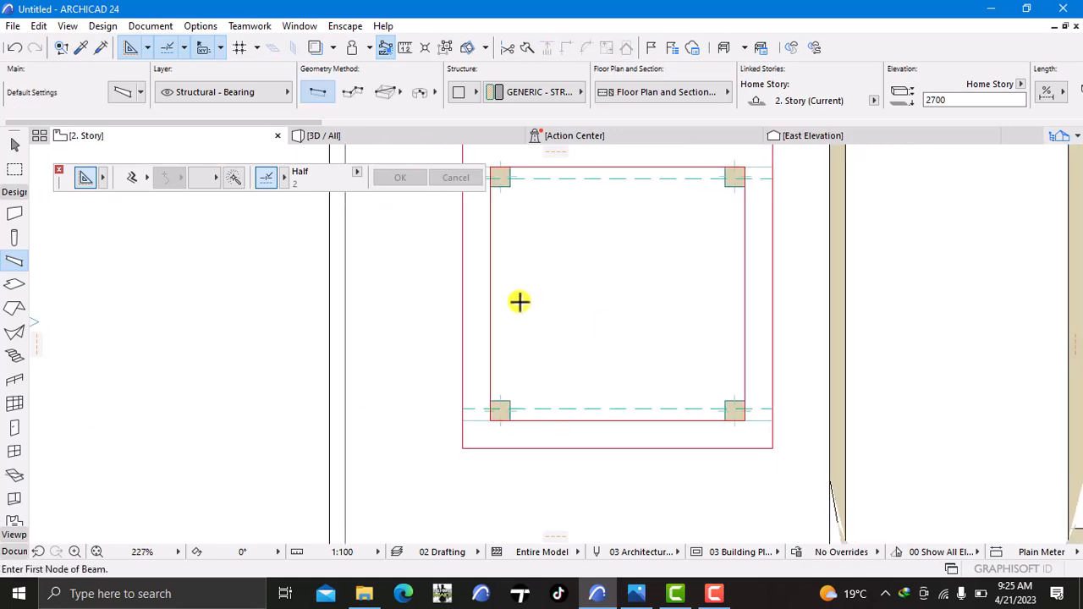
middle_click_drag(519, 302, 534, 389)
scroll(508, 236, "up", 1)
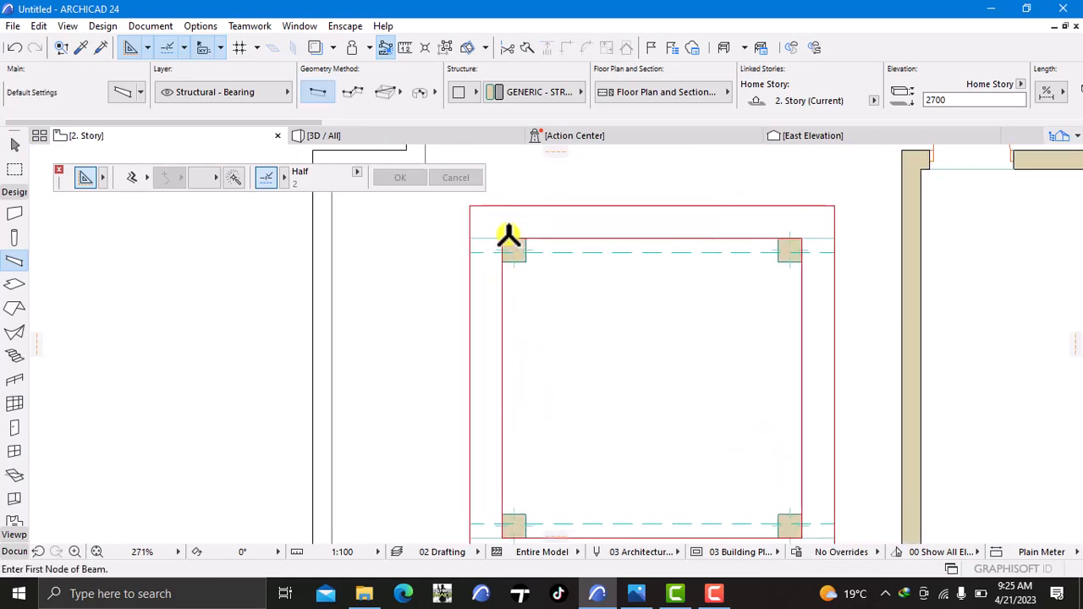
scroll(509, 236, "up", 4)
middle_click_drag(550, 279, 561, 253)
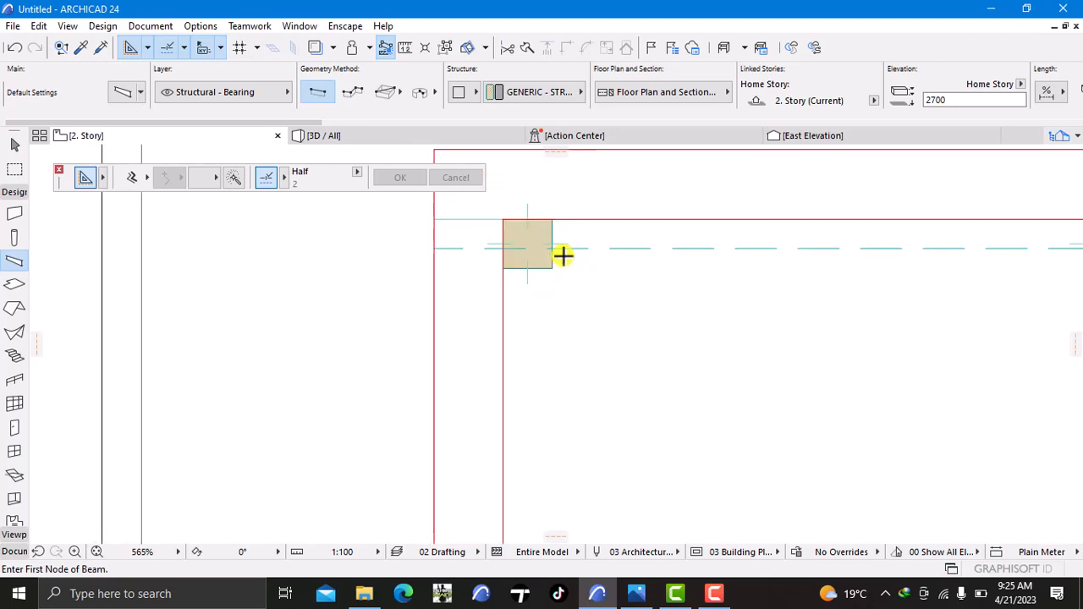
scroll(570, 363, "down", 4)
middle_click_drag(570, 369, 575, 319)
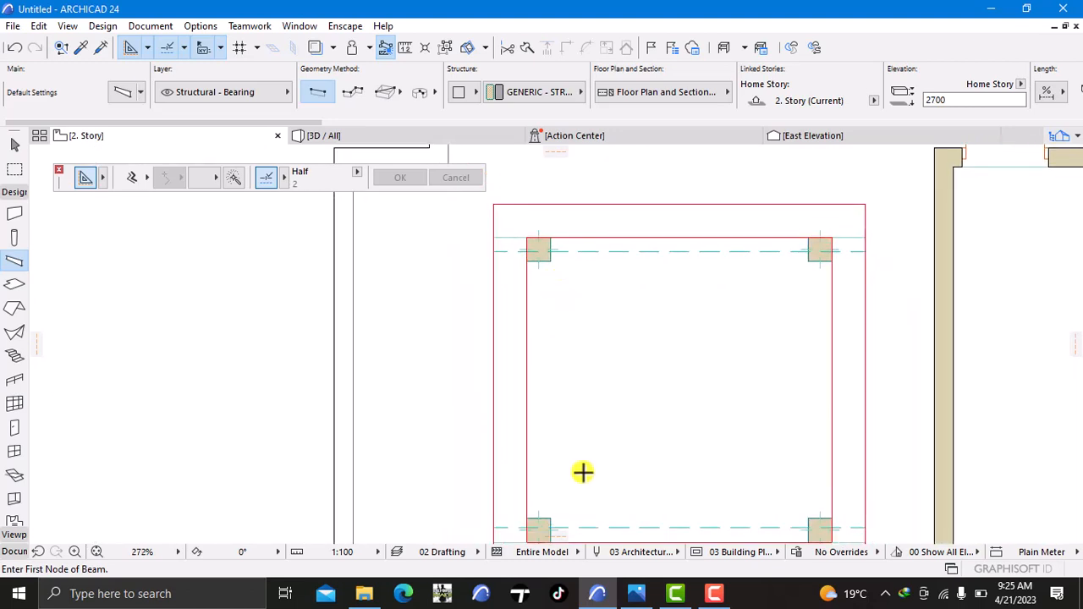
middle_click_drag(583, 471, 558, 346)
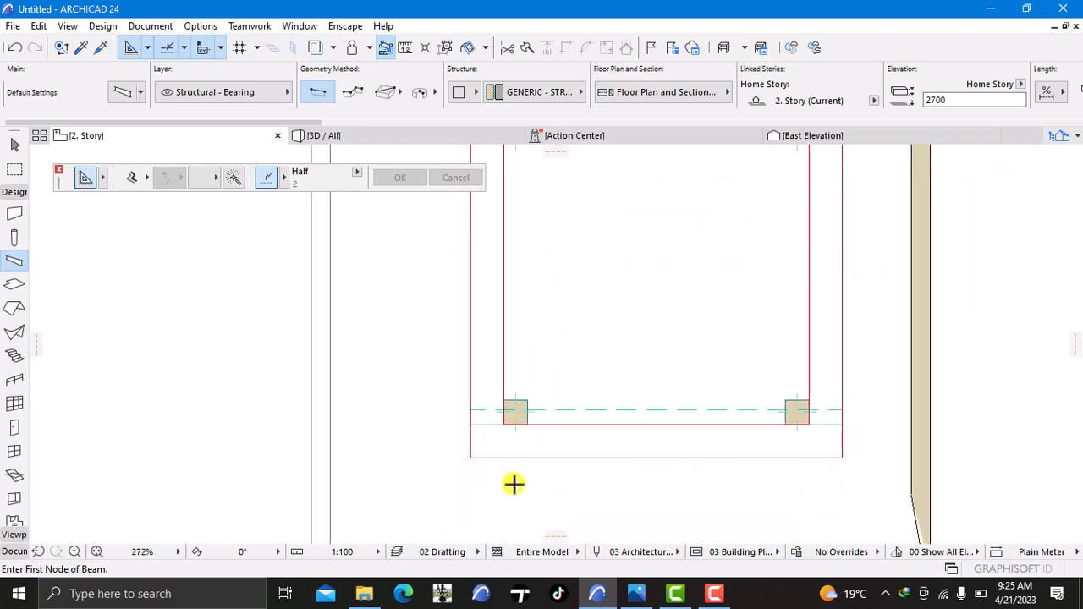
left_click(503, 423)
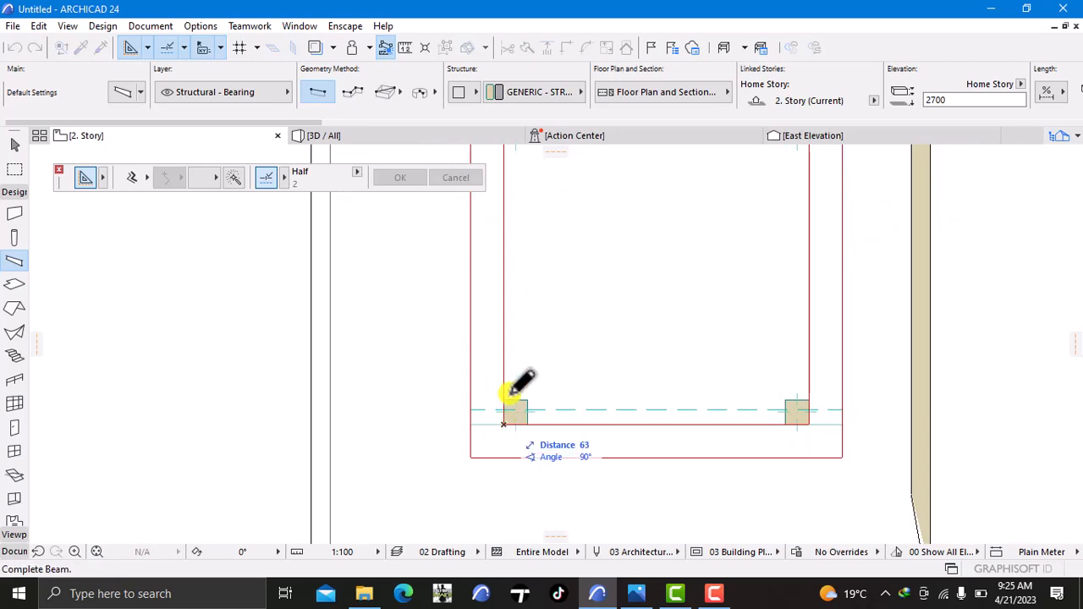
key("Escape")
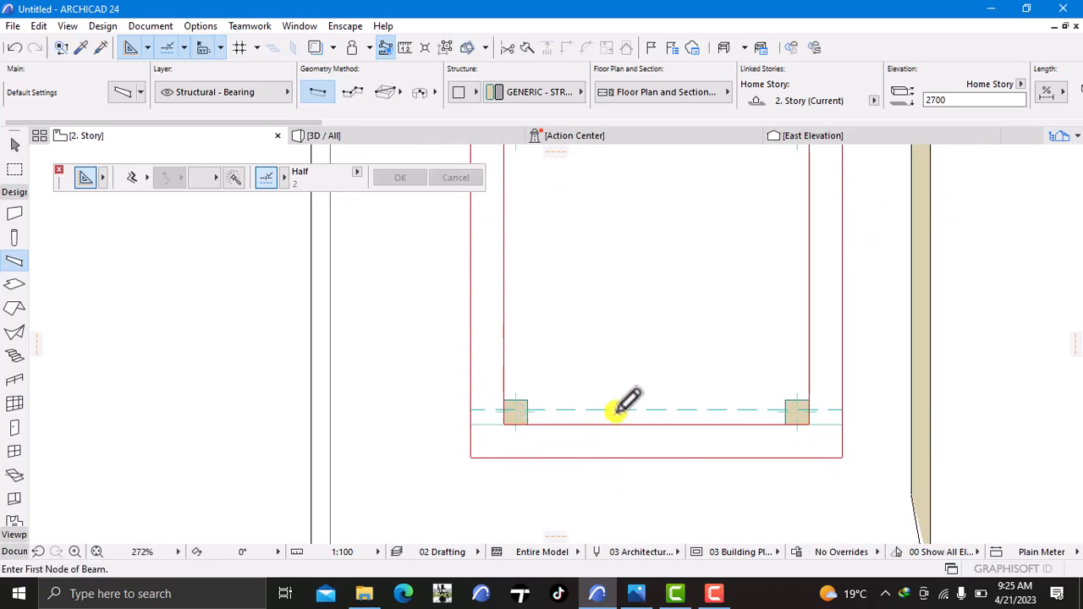
scroll(561, 421, "down", 2)
scroll(562, 420, "up", 1)
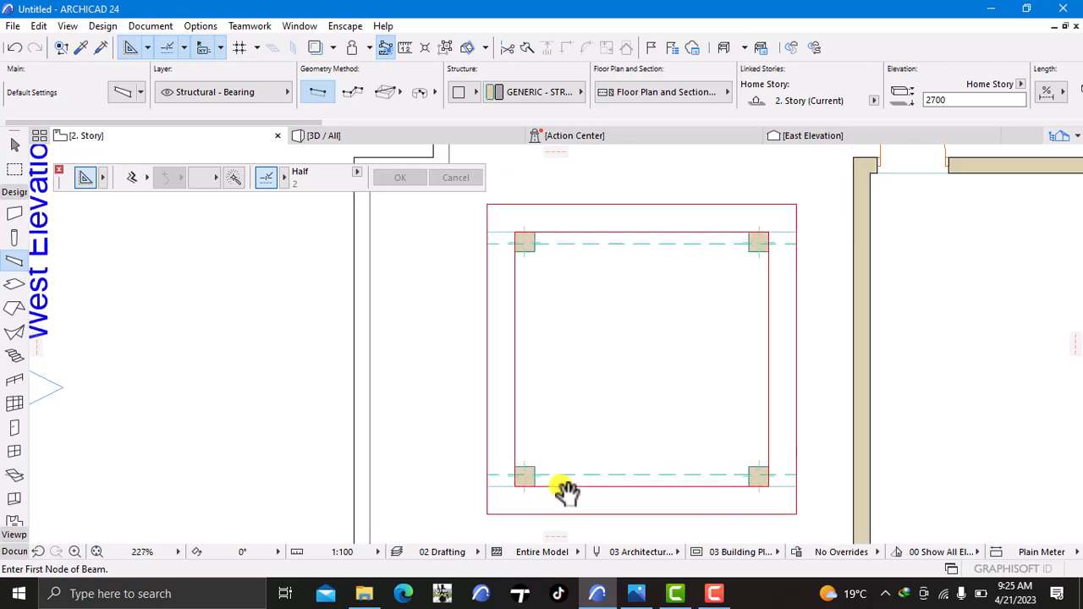
left_click(615, 245, "shift")
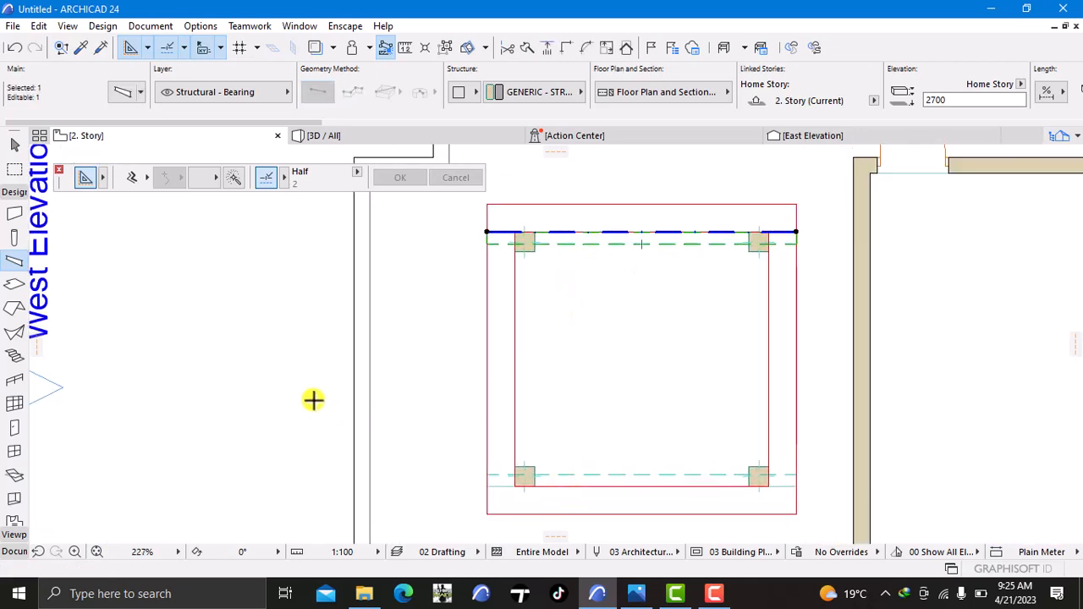
right_click(207, 357)
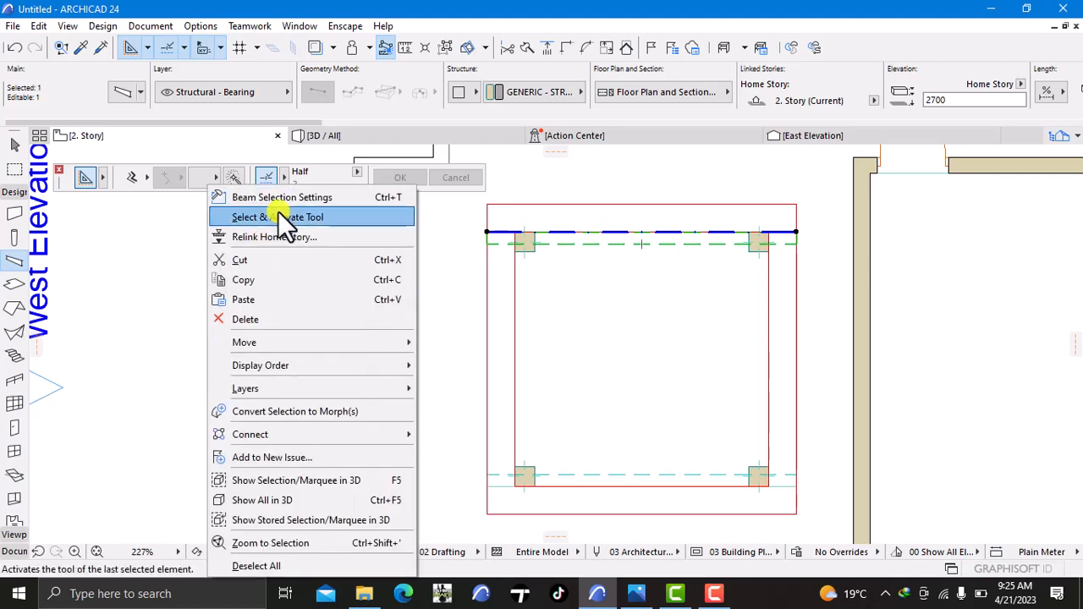
mouse_move(289, 344)
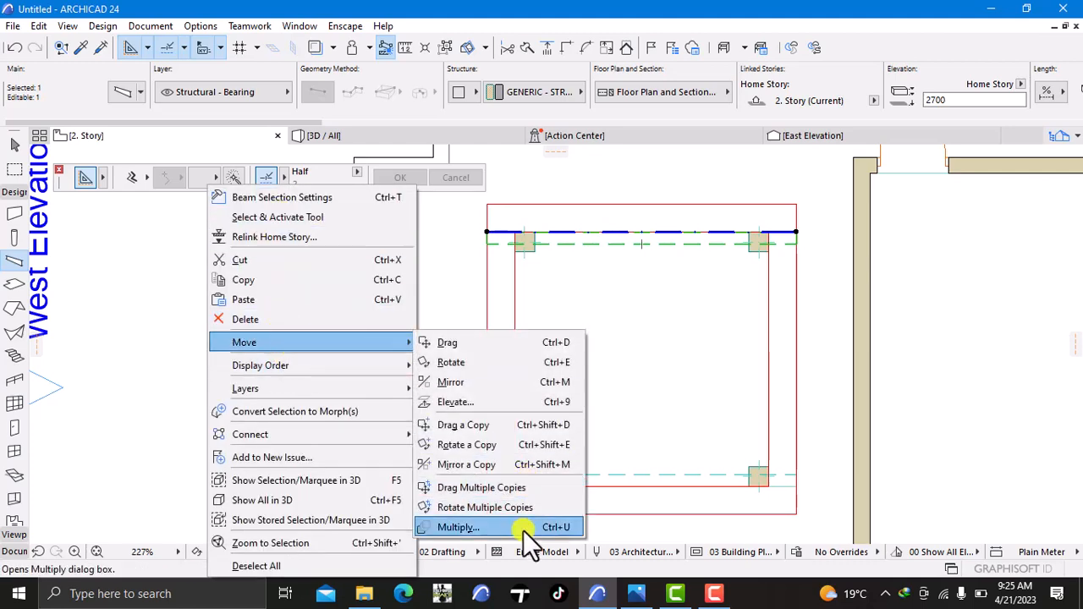
left_click(523, 528)
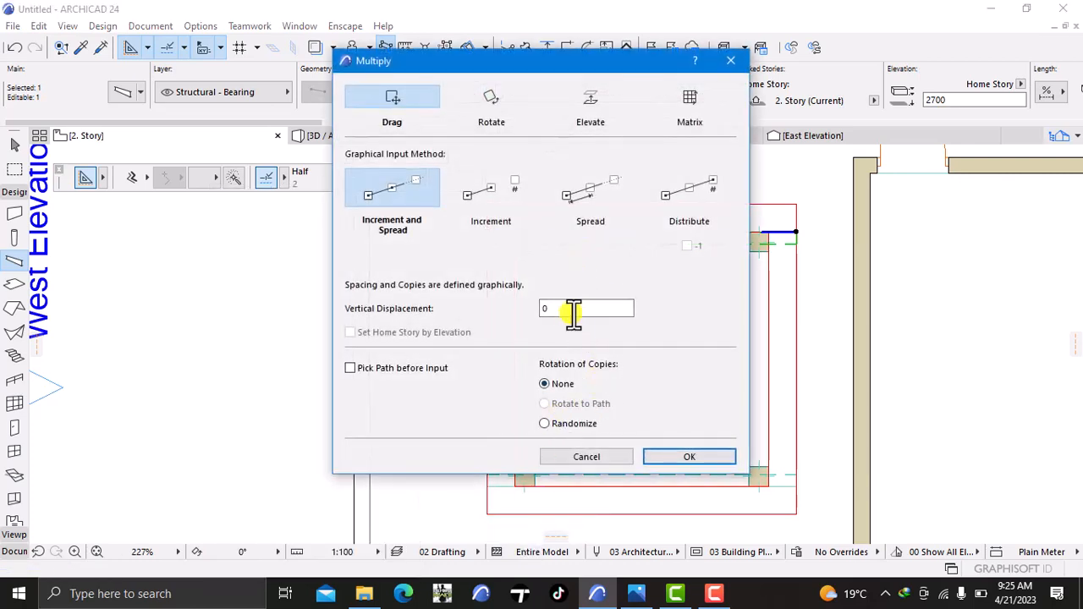
left_click(572, 309)
key("BackSpace")
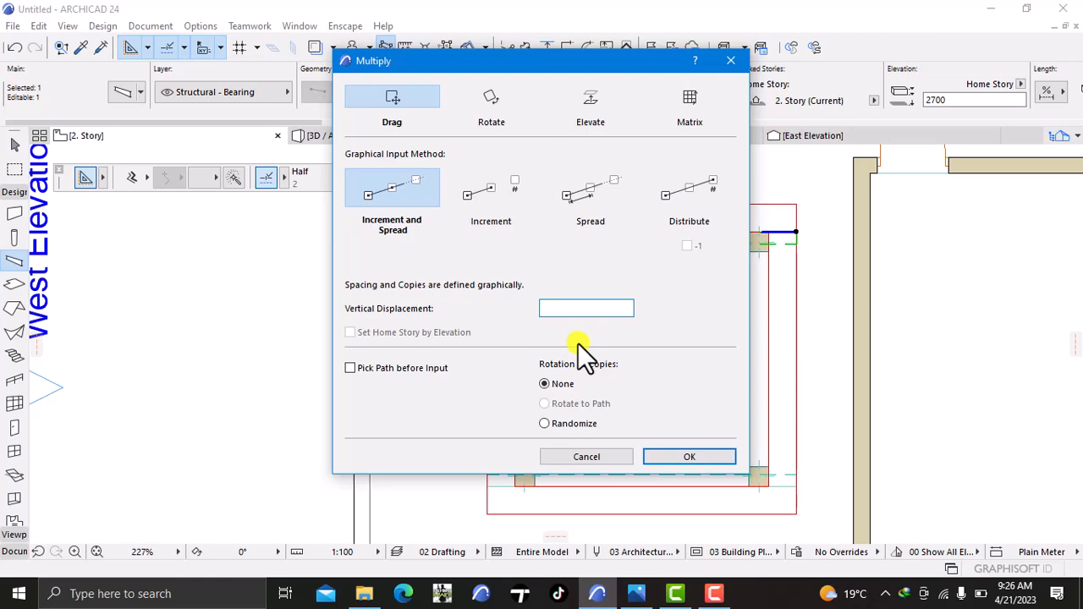
left_click(657, 458)
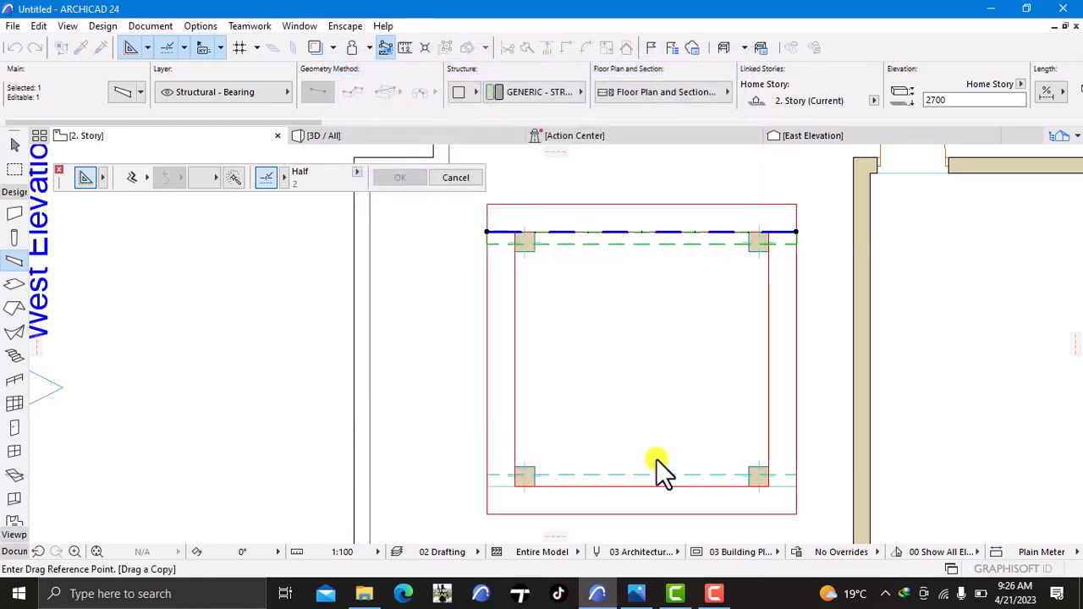
right_click(228, 328)
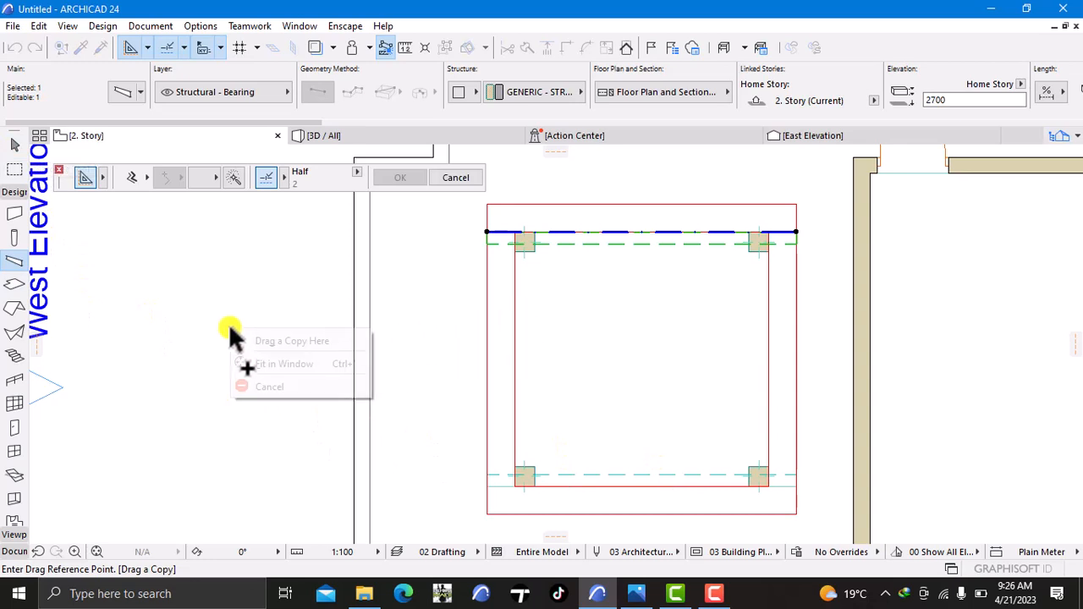
key("Escape")
key("Escape")
key("Escape")
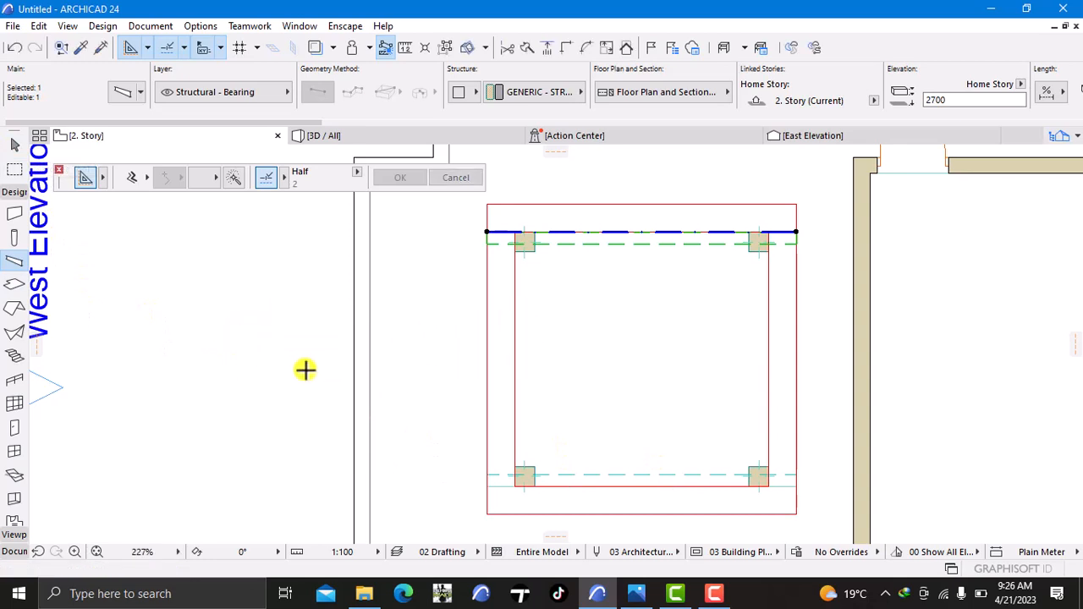
Delete the beam along the inner red square's lower edge
left_click(582, 486, "shift")
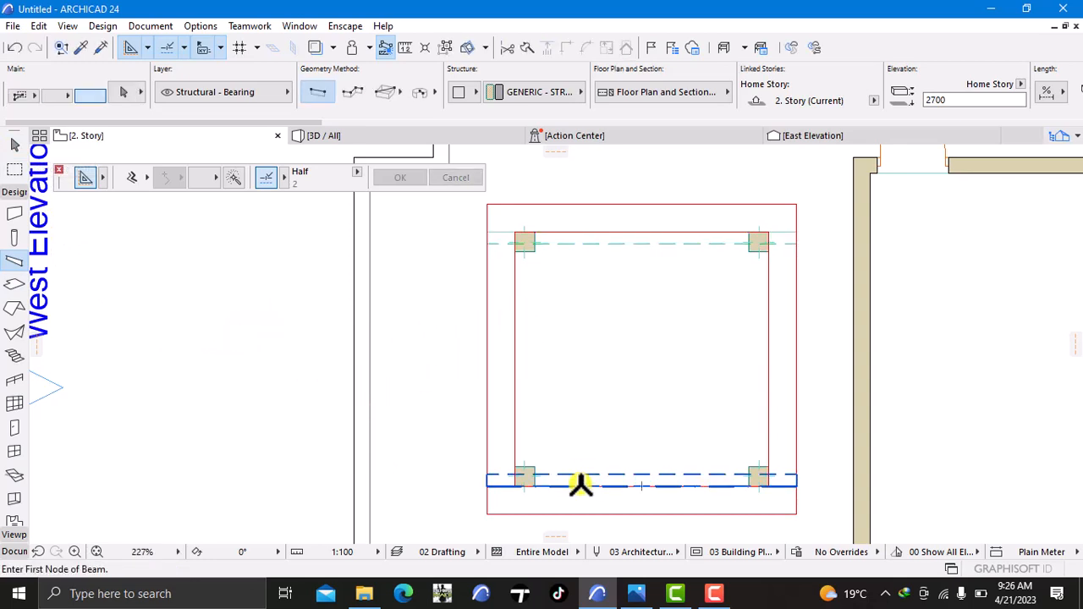
key("Delete")
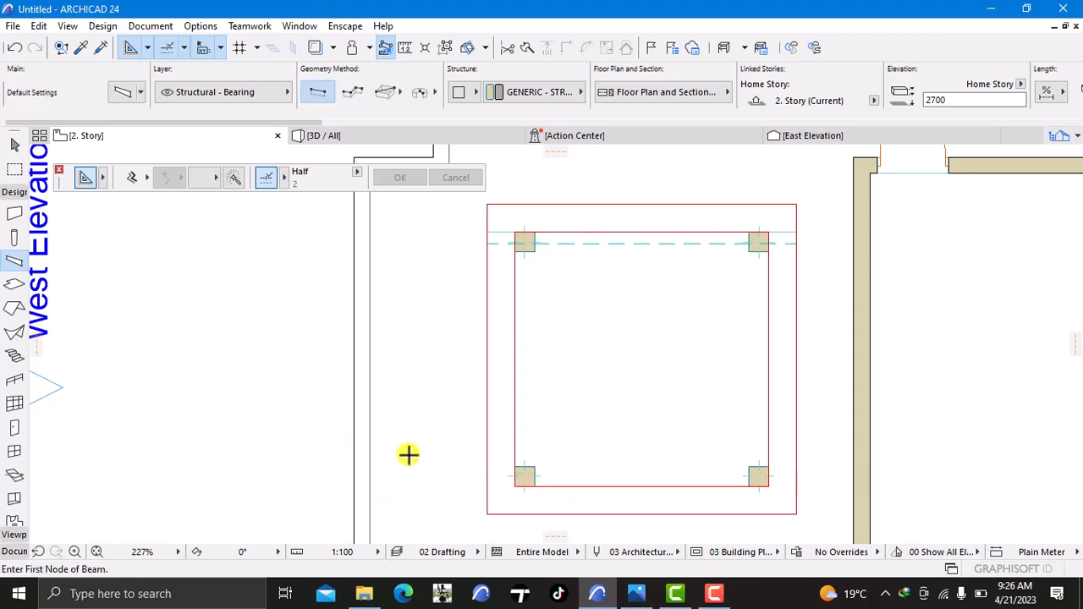
Multiply the upper beam with the Distribute method, spreading 4 copies straight down to the lower columns, and check the result in 3D
left_click(601, 246, "shift")
right_click(174, 306)
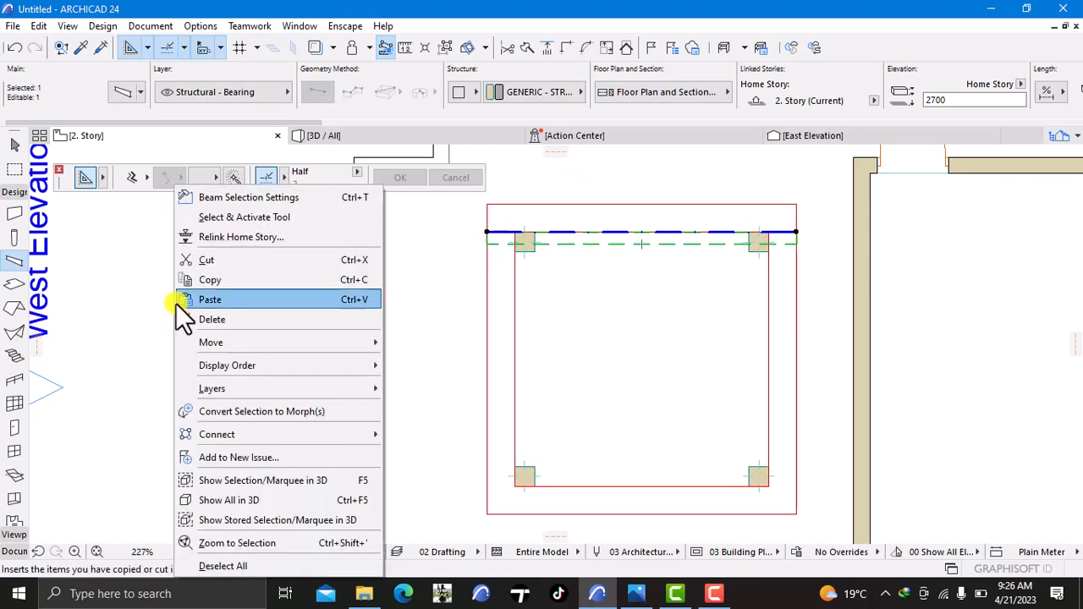
mouse_move(235, 341)
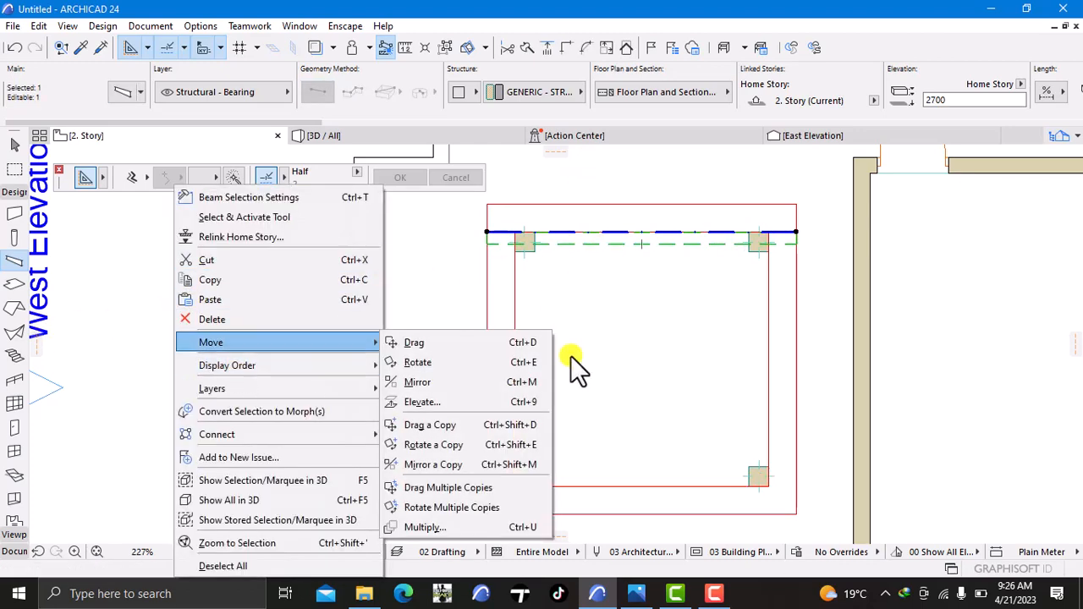
left_click(444, 522)
left_click(692, 222)
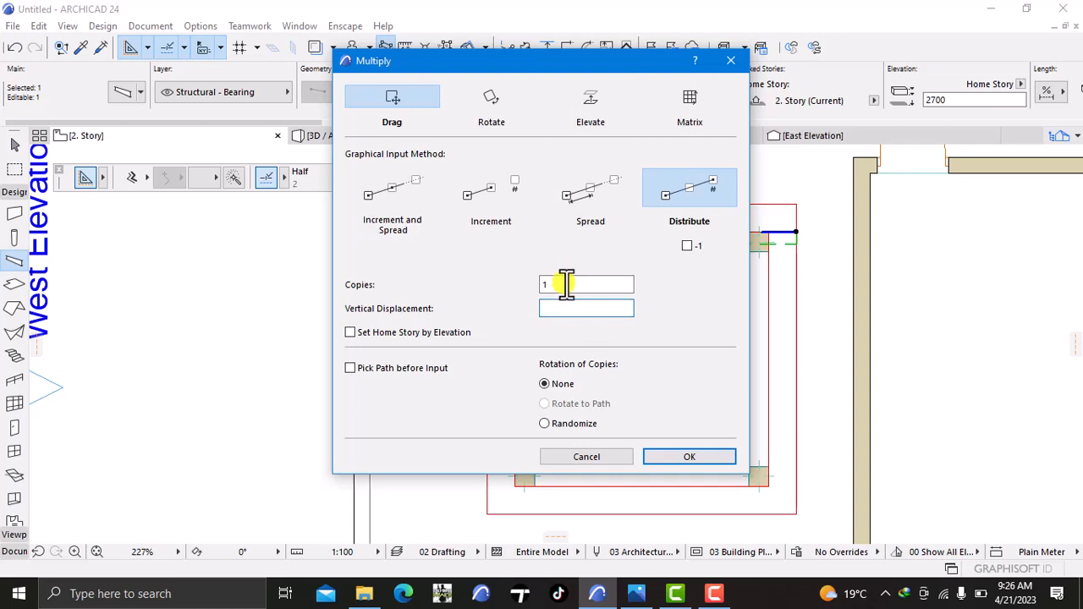
left_click(567, 285)
left_click(575, 288)
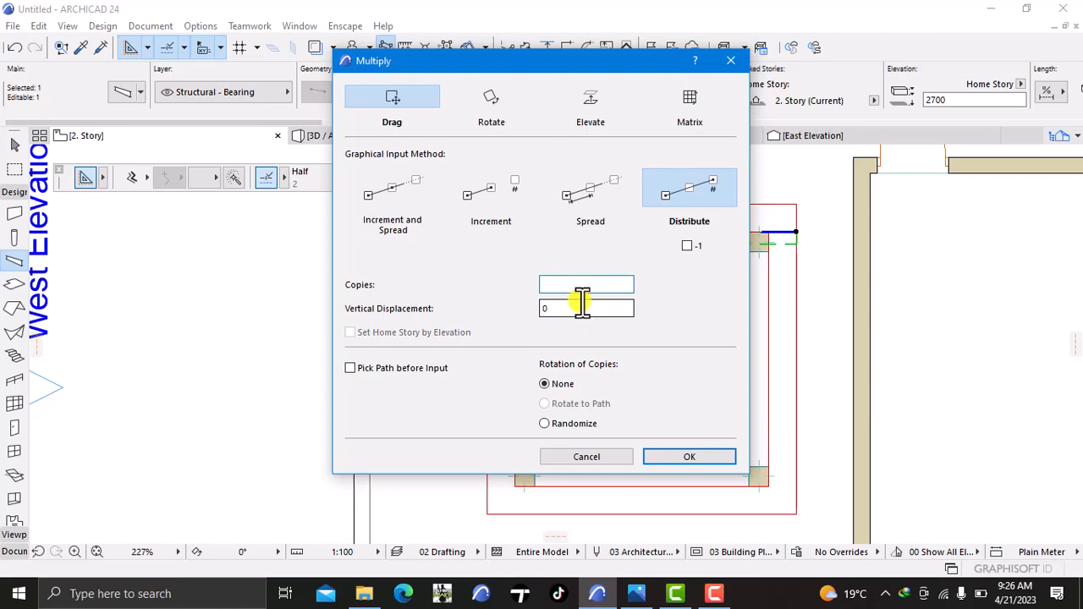
left_click(689, 457)
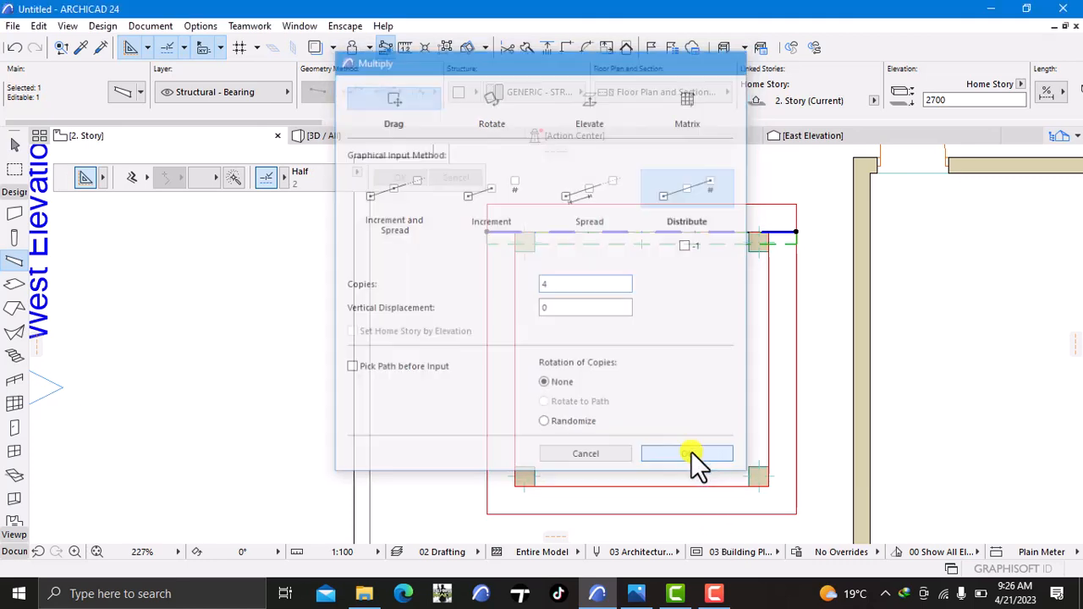
left_click(796, 231)
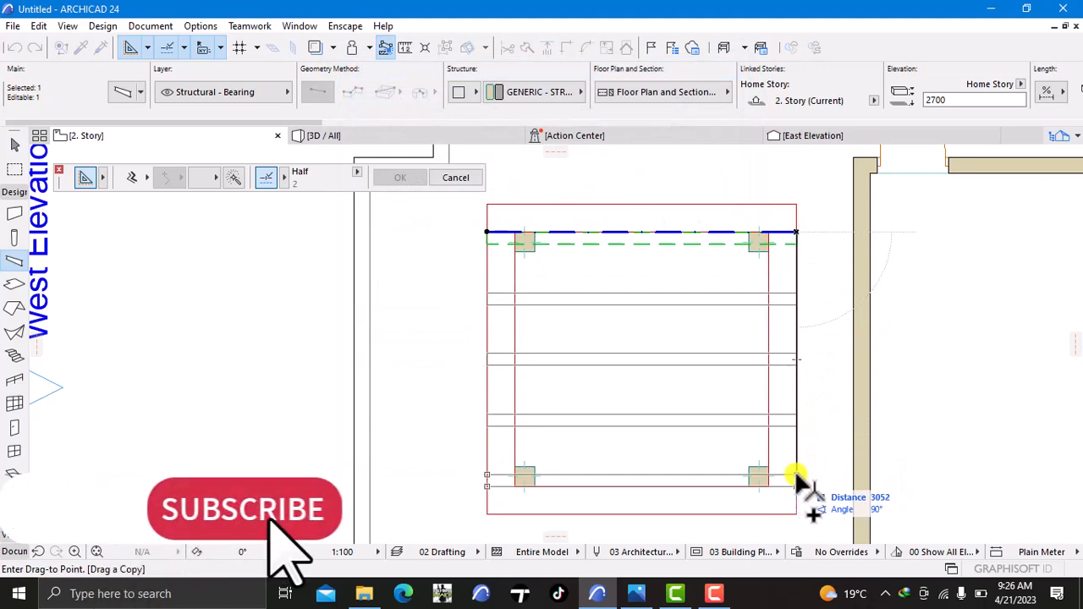
left_click(795, 475)
key("Escape")
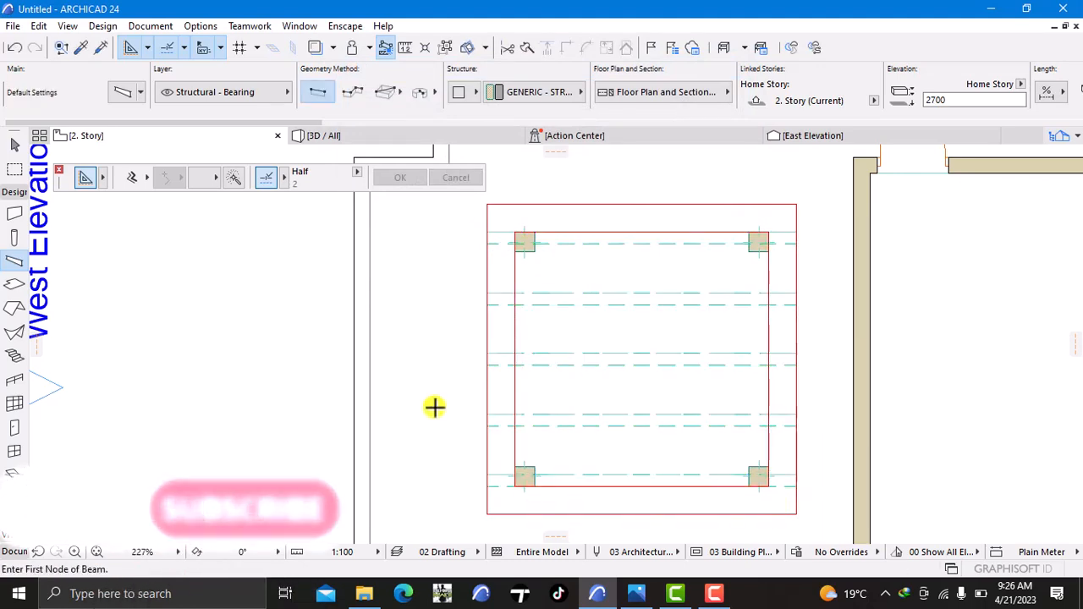
left_click(352, 142)
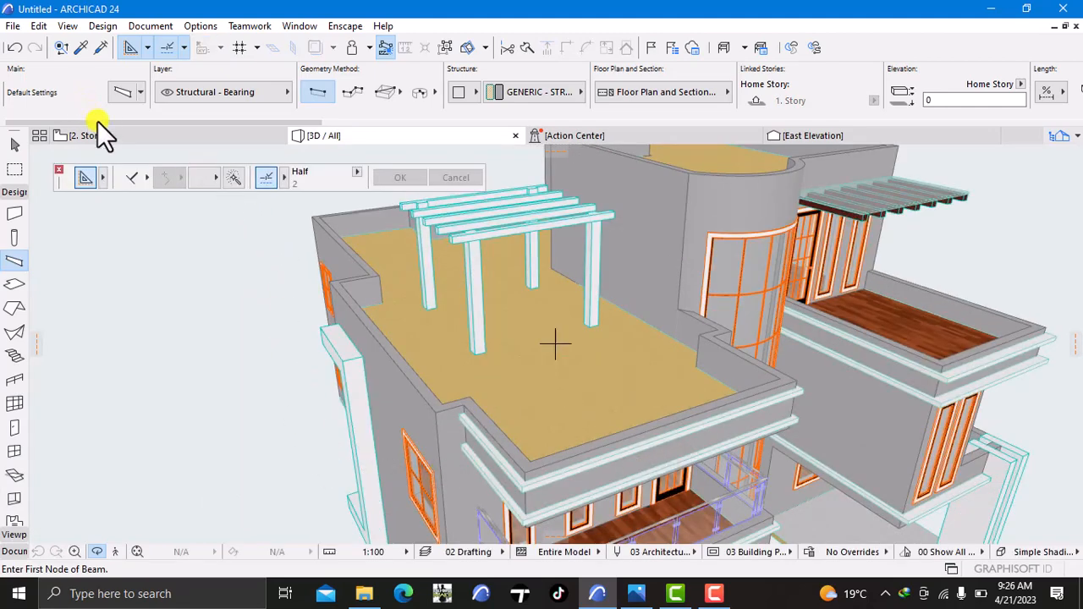
left_click(117, 138)
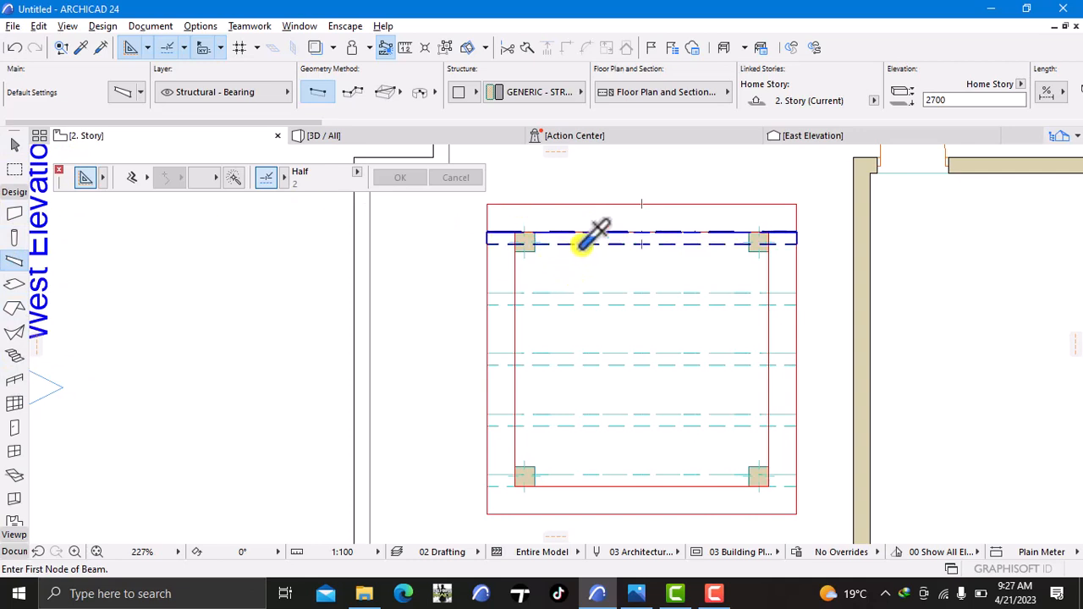
Draw a beam along the inner square's left edge, from the lower-left column's outer corner up to the outer outline's upper line
left_click(515, 204)
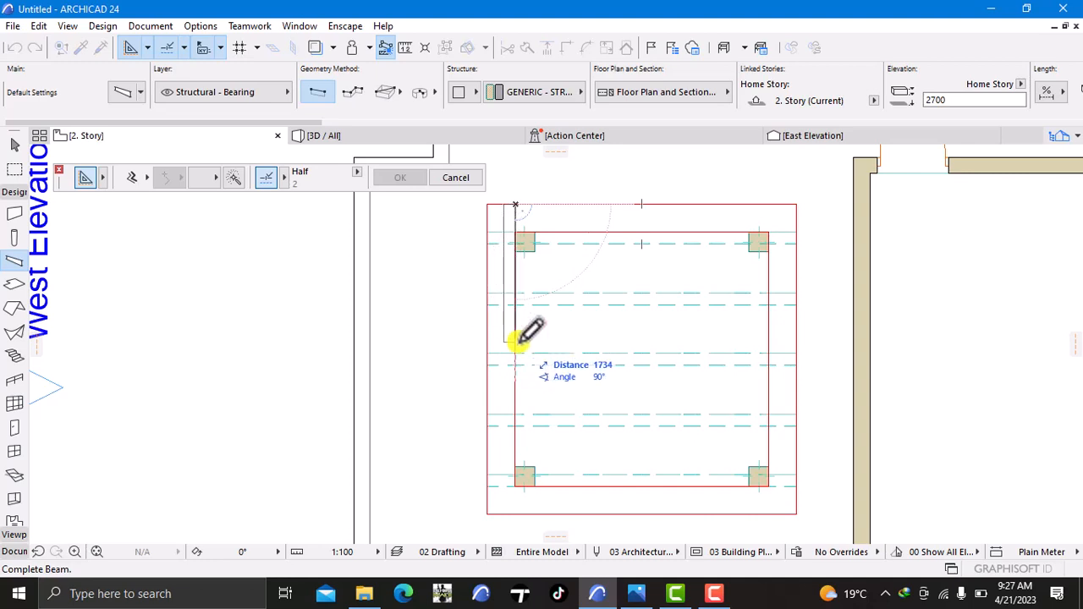
key("Escape")
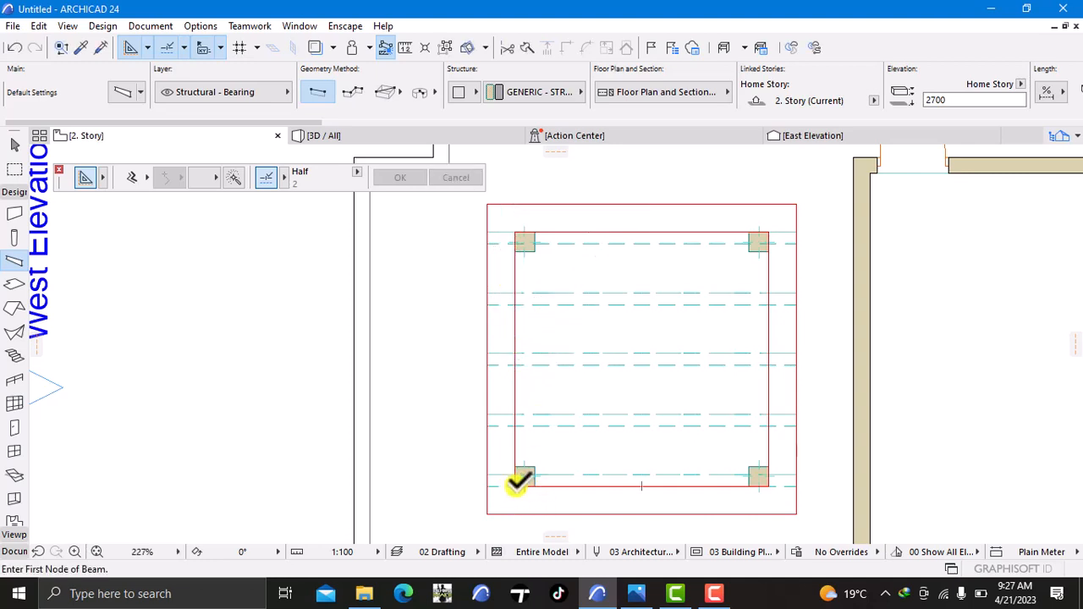
left_click(515, 484)
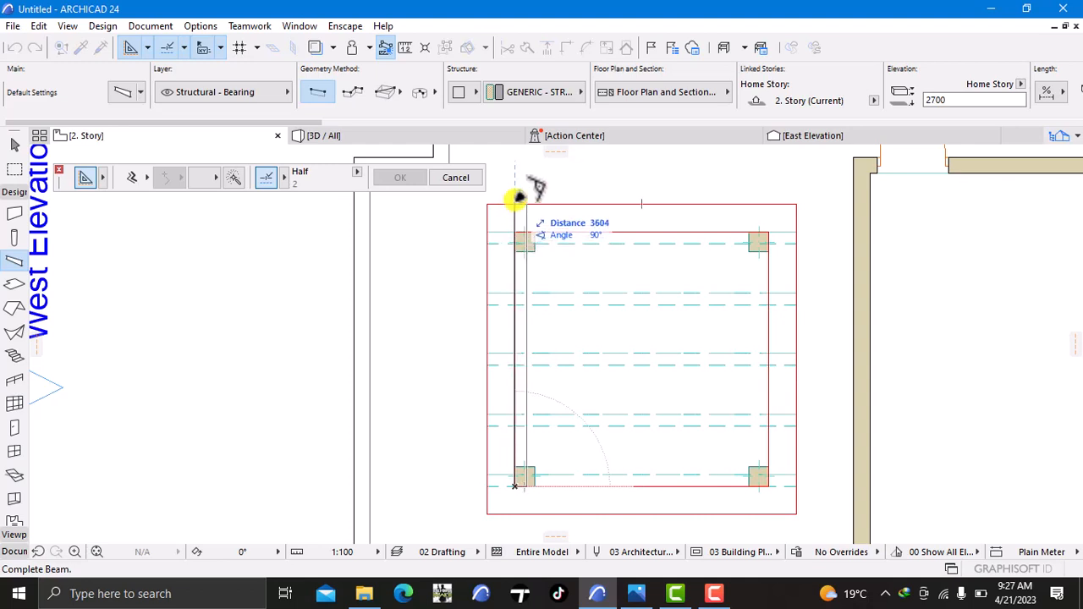
left_click(515, 209)
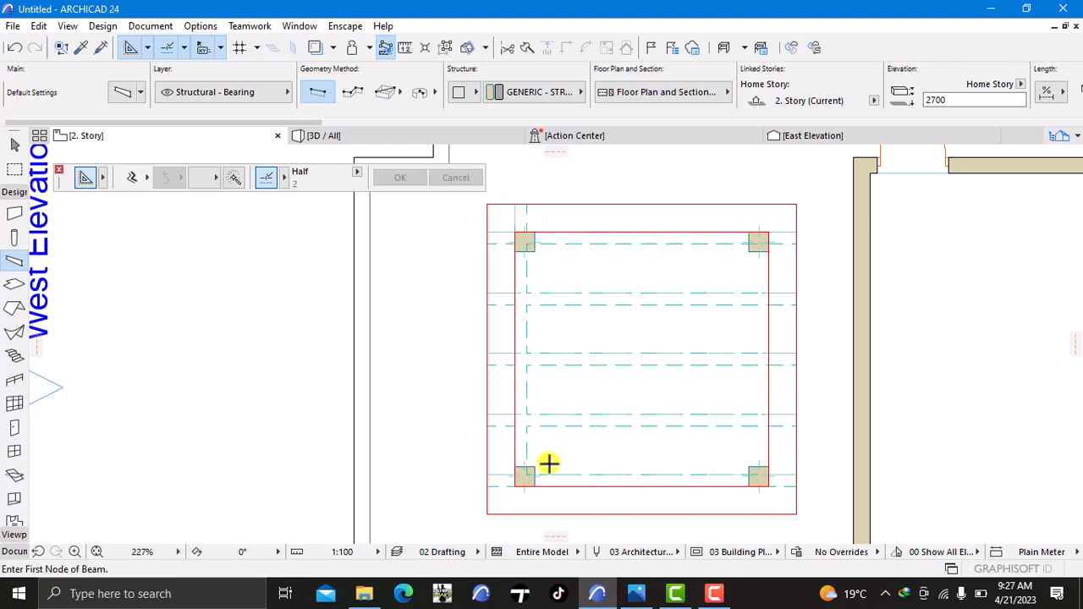
Stretch the lower end of the left vertical beam to the outer outline's lower line and check it in 3D
middle_click_drag(548, 463, 548, 364)
scroll(508, 360, "up", 2)
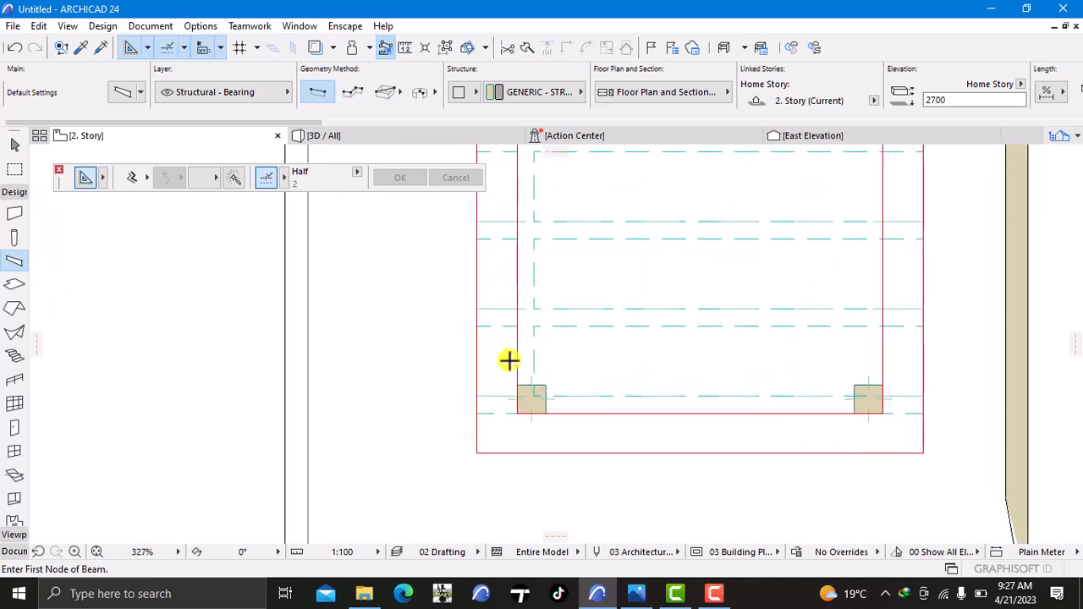
left_click(526, 357, "shift")
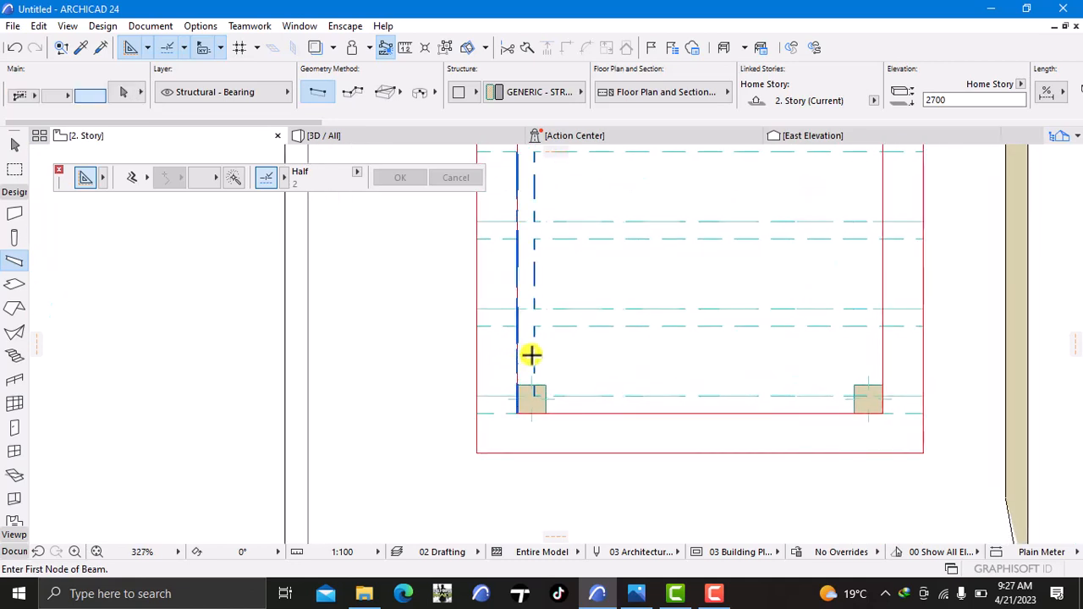
left_click(518, 410)
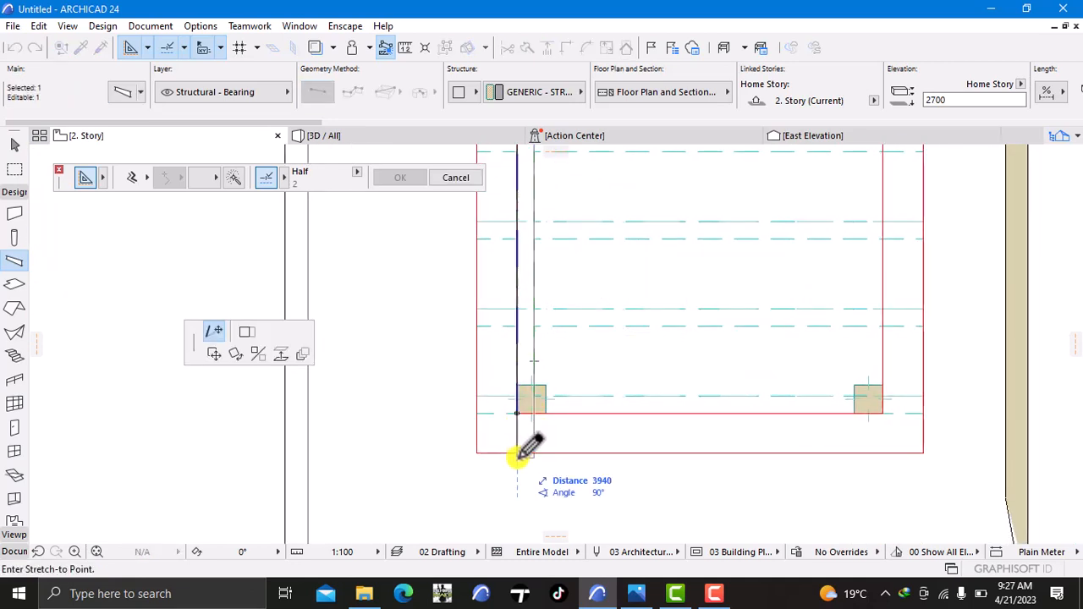
left_click(517, 453)
key("Escape")
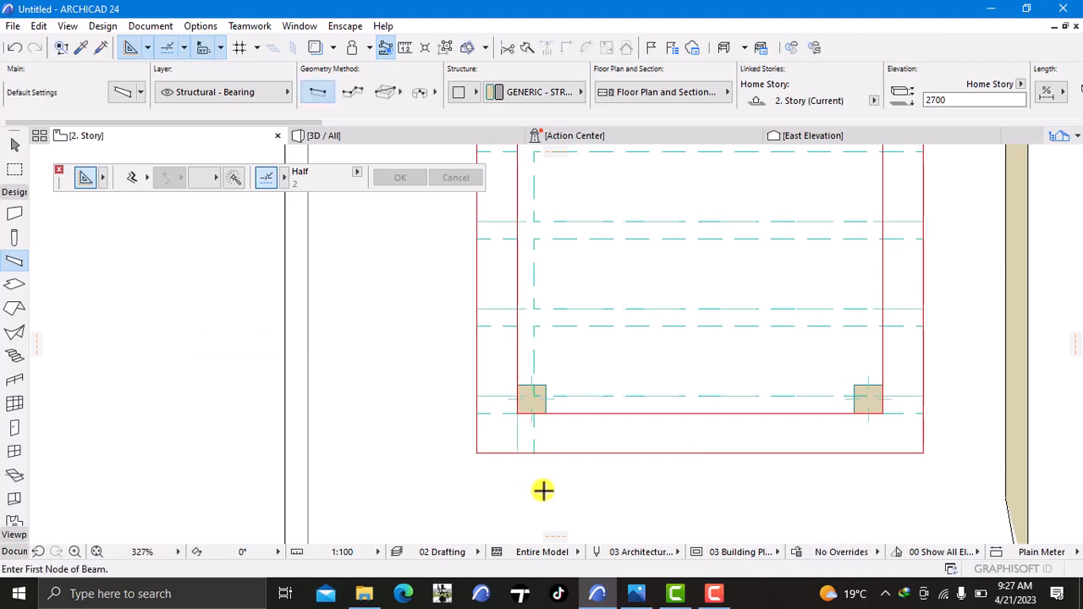
left_click(352, 135)
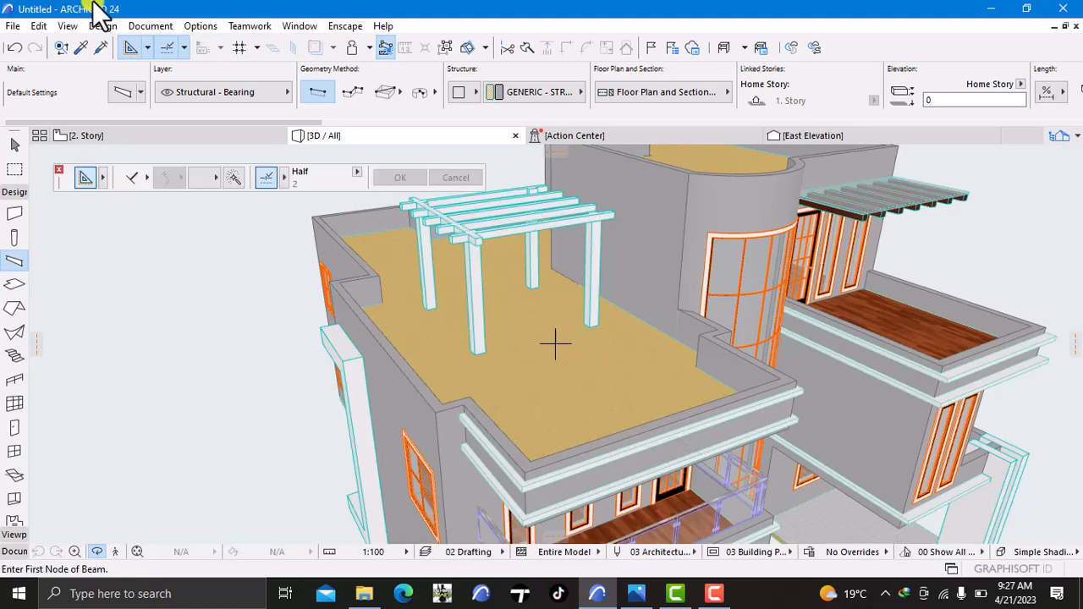
left_click(124, 140)
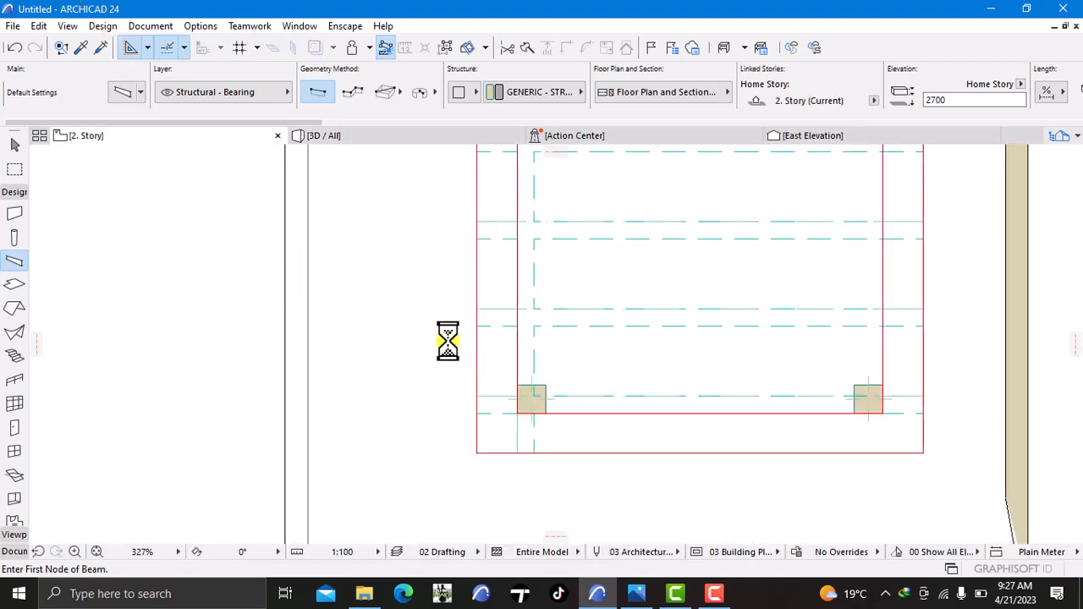
Open the West Elevation with the current view settings and examine the terrace structure's beams above the columns
mouse_move(510, 335)
middle_mouse_down()
mouse_move(504, 445)
mouse_move(507, 330)
middle_mouse_up()
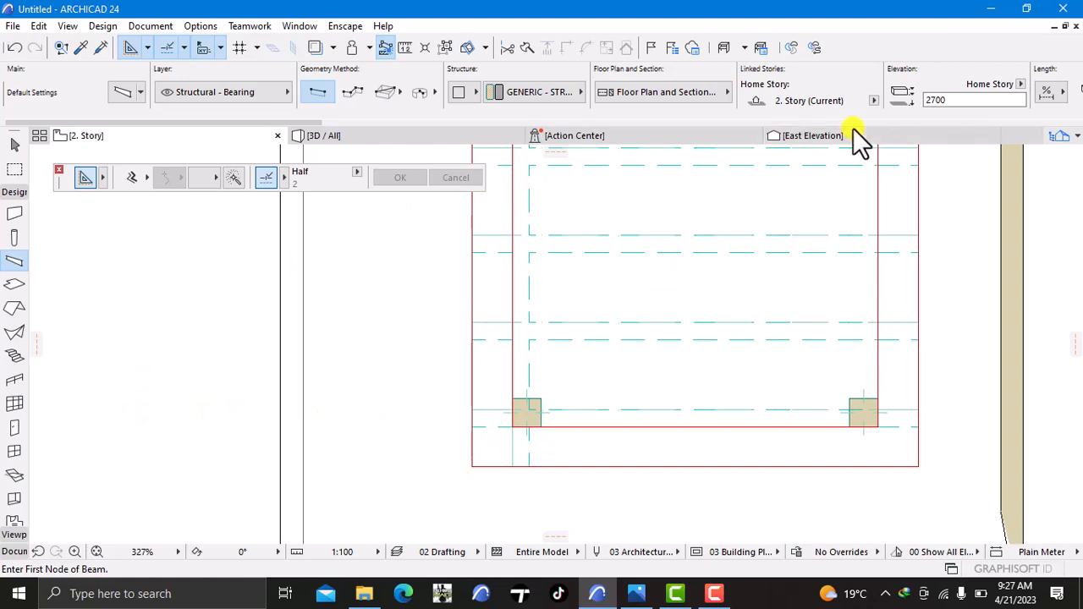
mouse_move(847, 138)
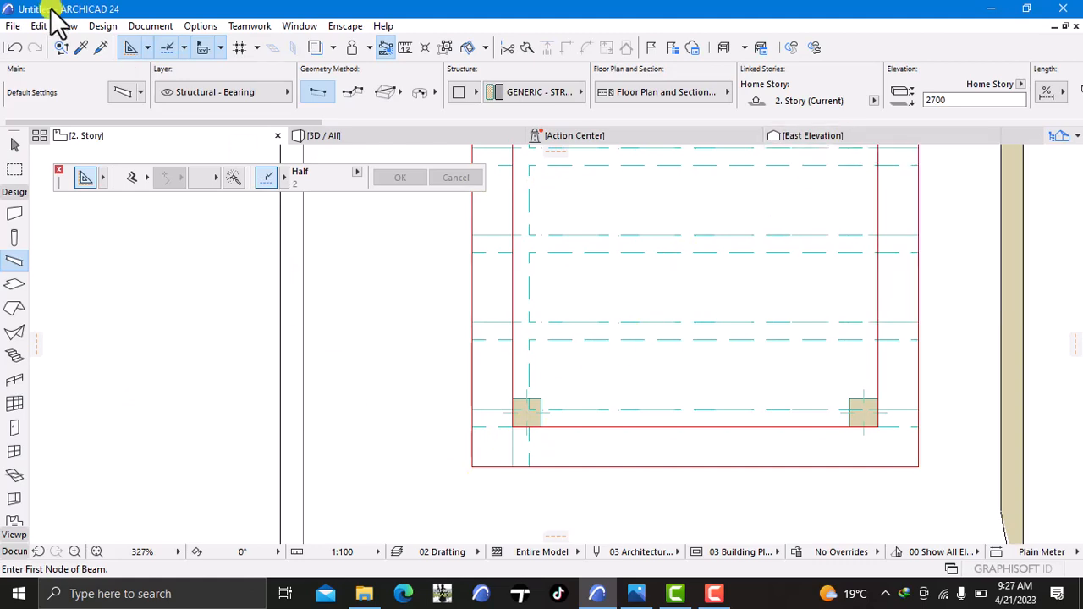
scroll(149, 336, "down", 5)
middle_click_drag(149, 338, 367, 363)
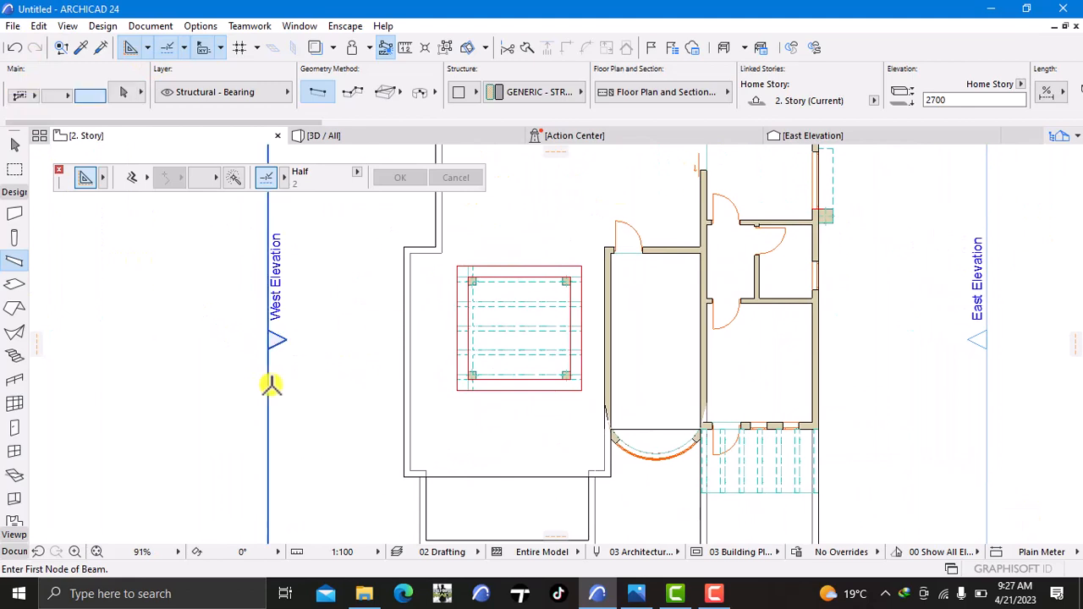
right_click(125, 397)
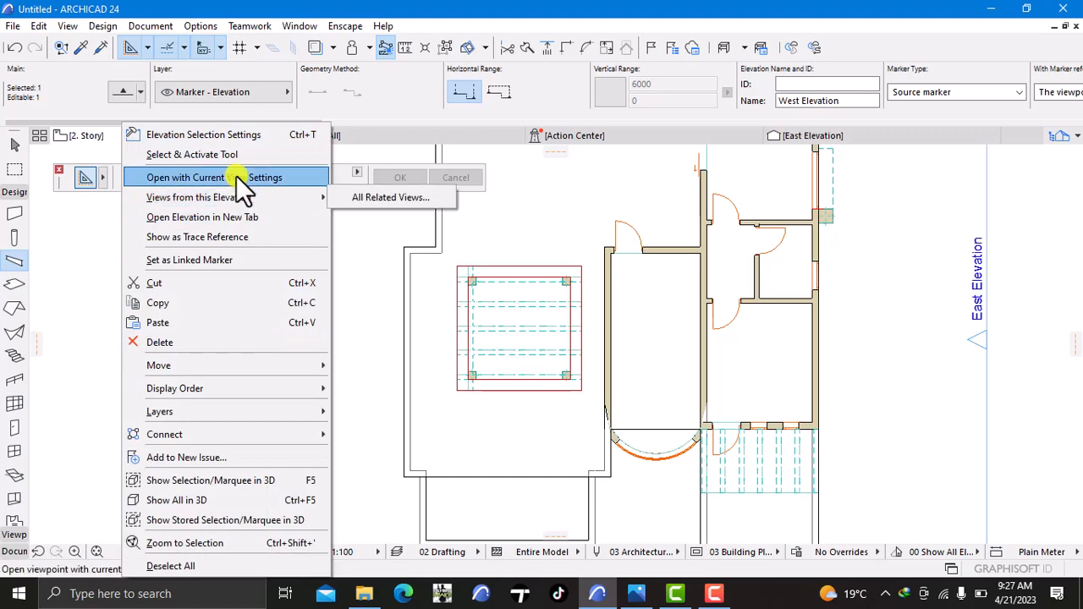
left_click(237, 176)
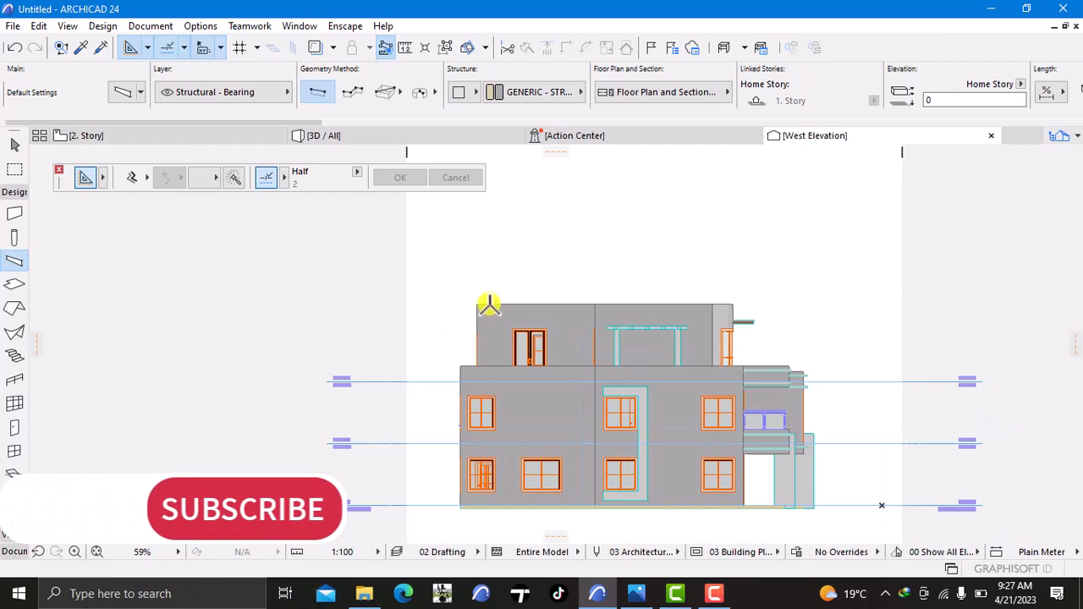
scroll(663, 333, "up", 3)
scroll(673, 331, "up", 4)
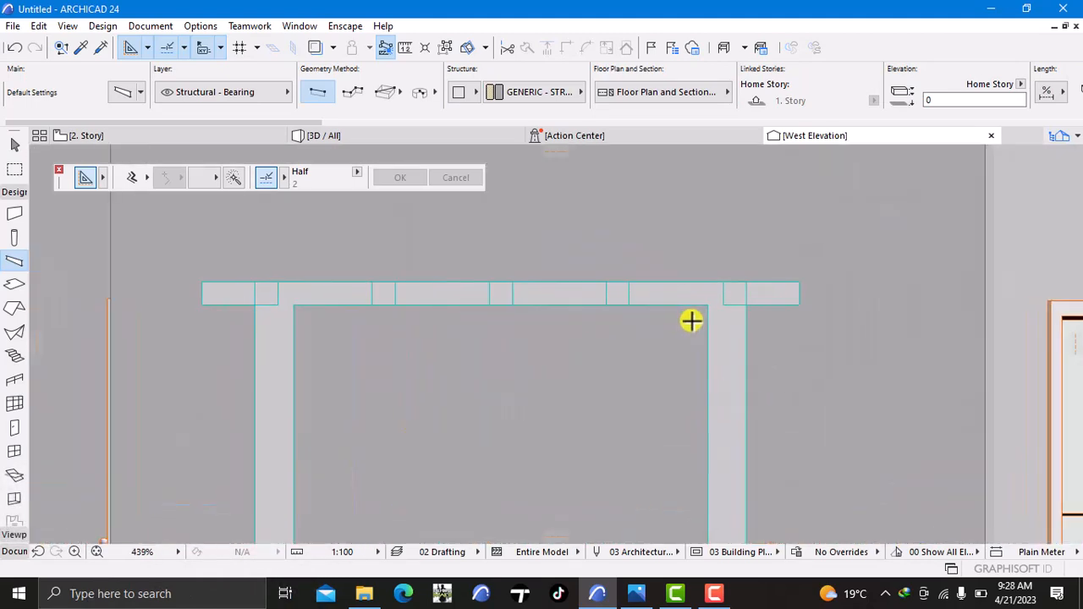
In the West Elevation, slope the right end of the upper beam inward by rotating its join angle about the upper corner
left_click(780, 288)
scroll(778, 291, "up", 2)
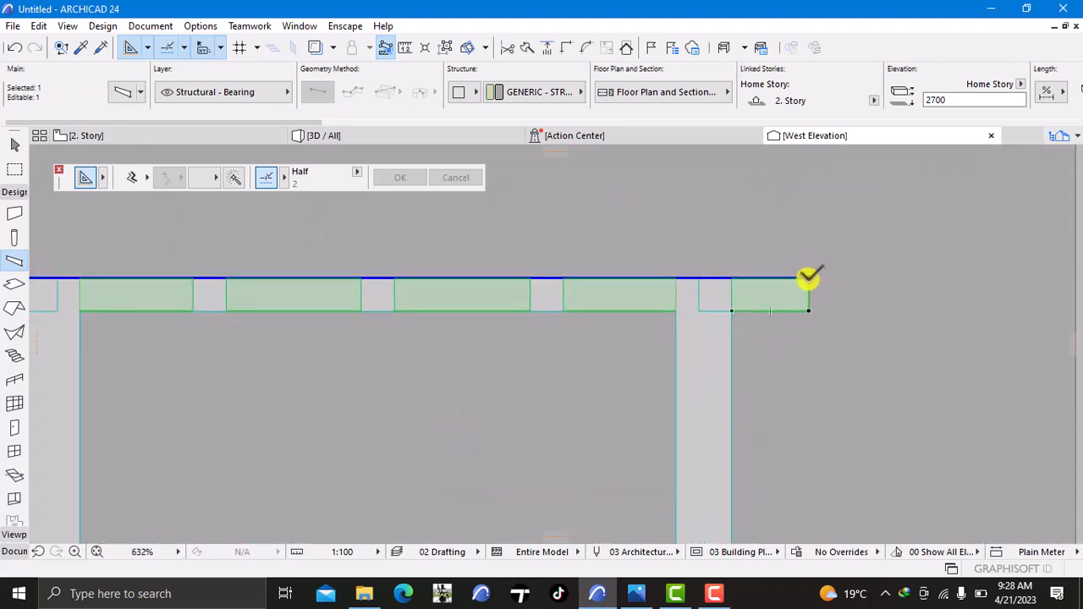
left_click(808, 278)
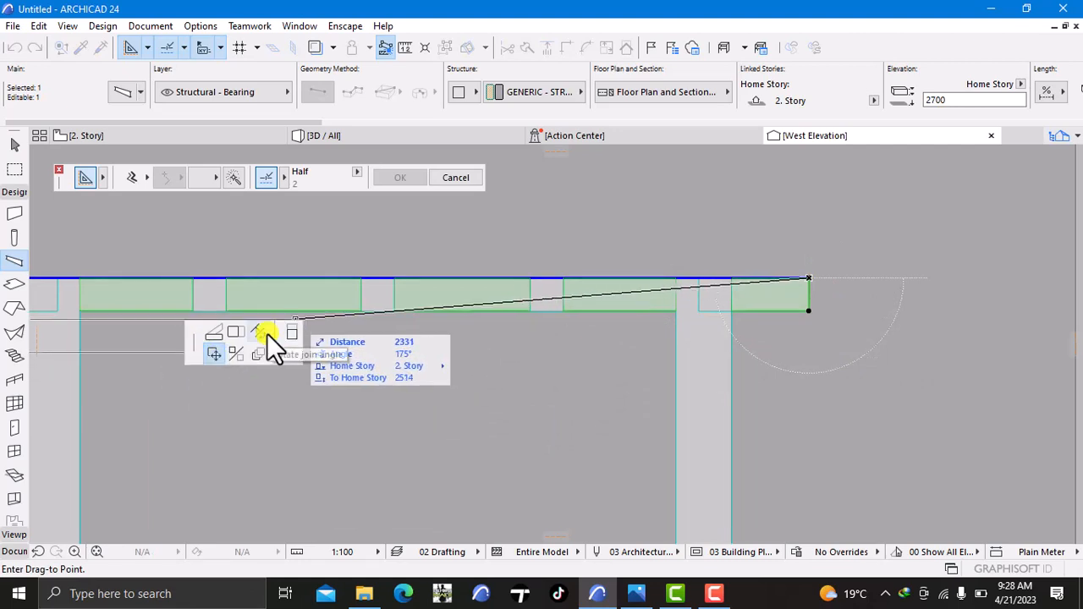
left_click(266, 333)
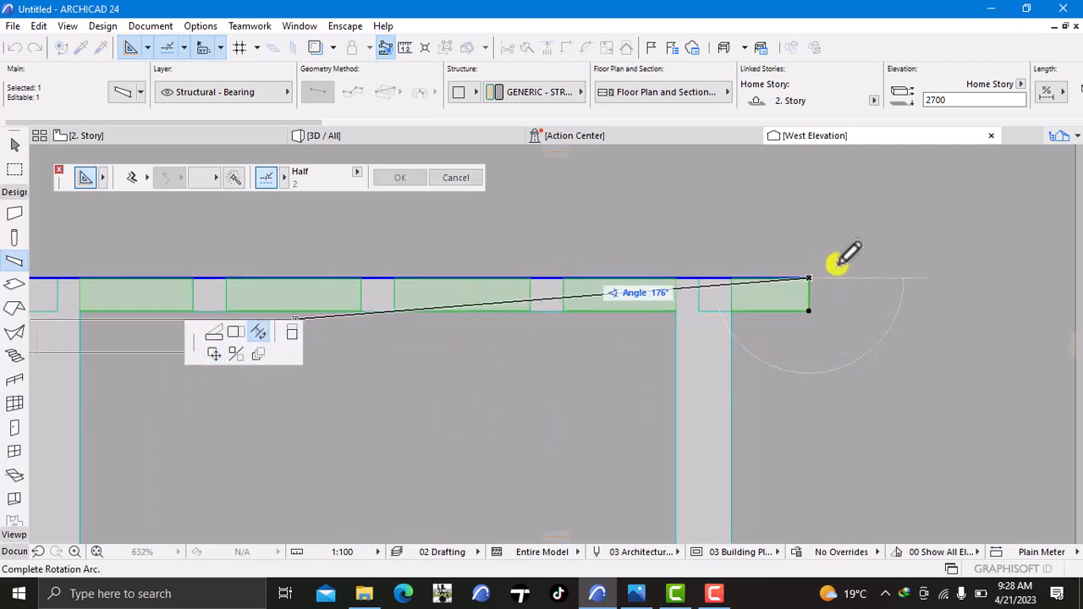
left_click(773, 303)
scroll(788, 360, "down", 3)
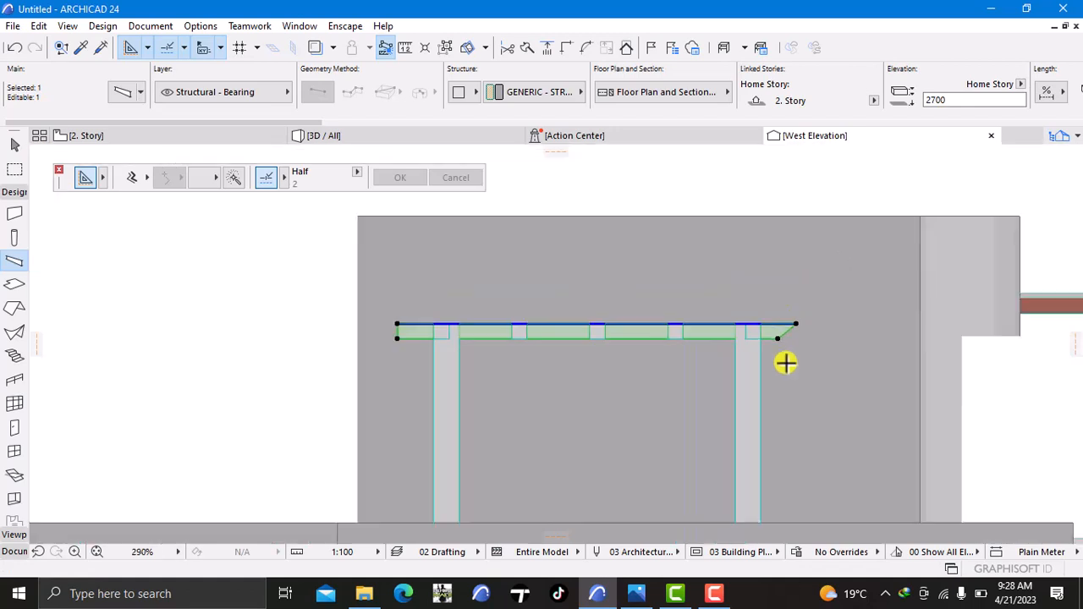
scroll(786, 363, "down", 1)
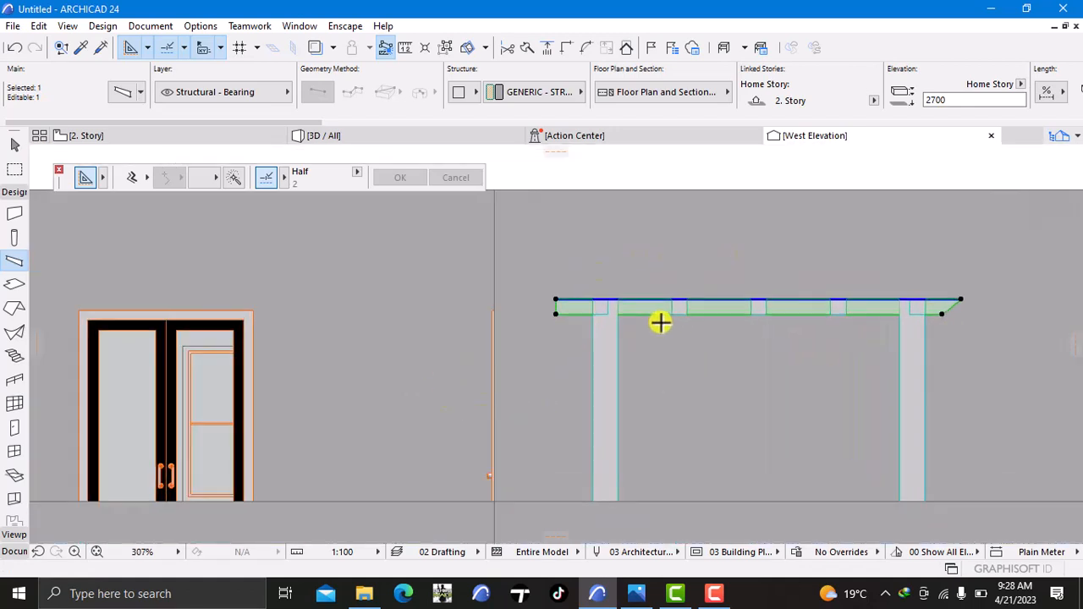
Slope the left end of the same beam with a join angle of 140° about its upper corner
scroll(658, 319, "up", 4)
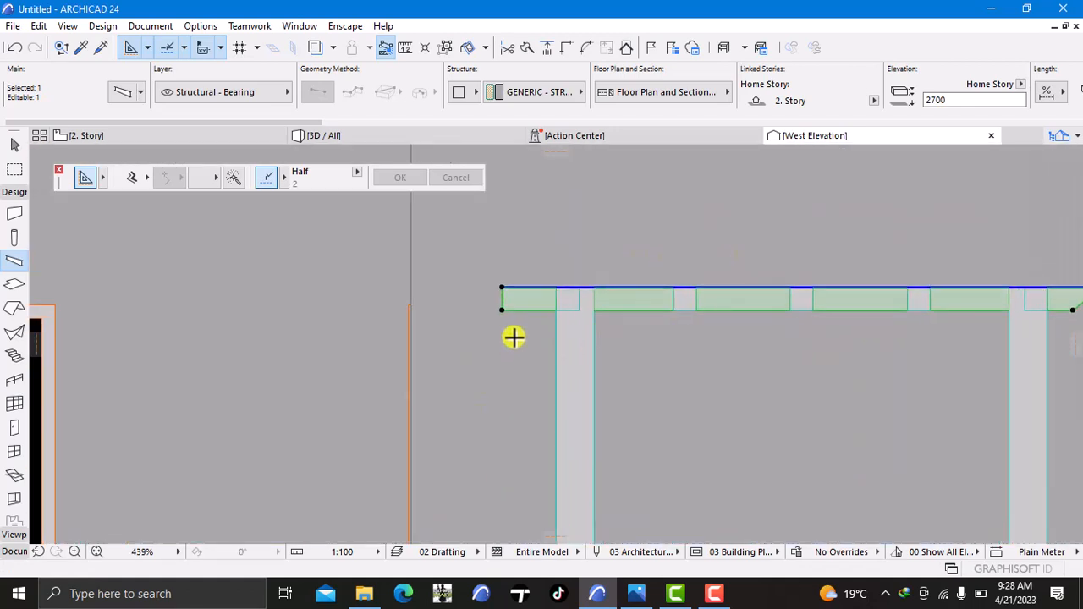
left_click(501, 288)
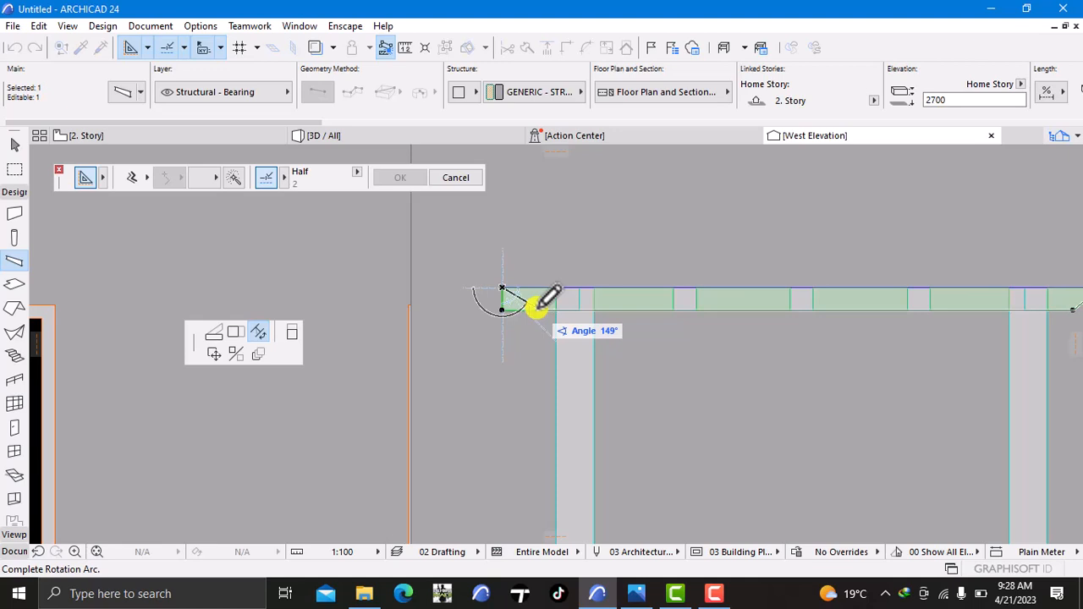
type("14")
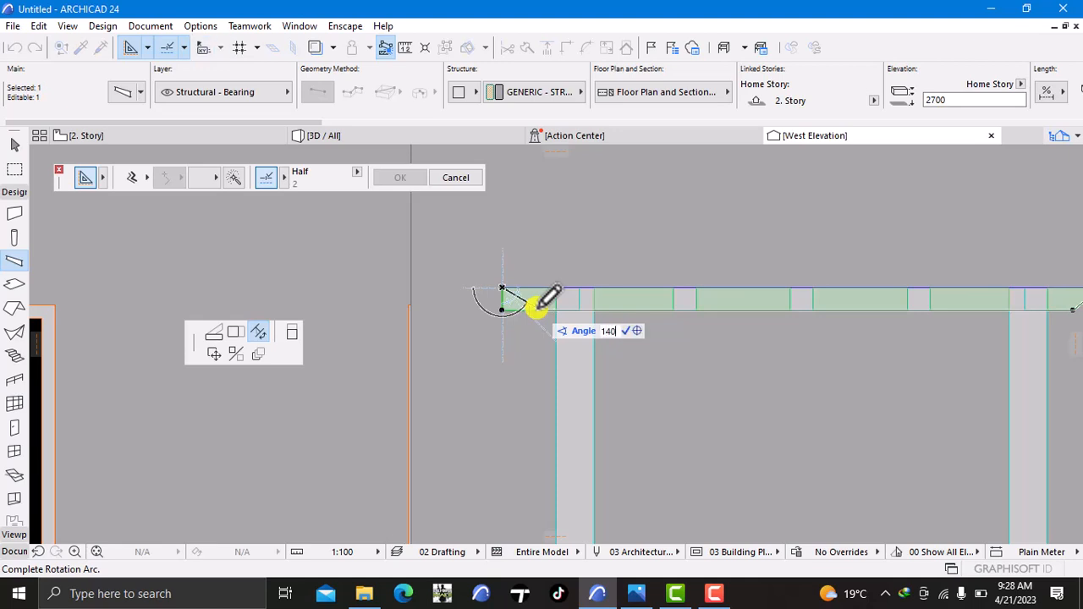
key("Return")
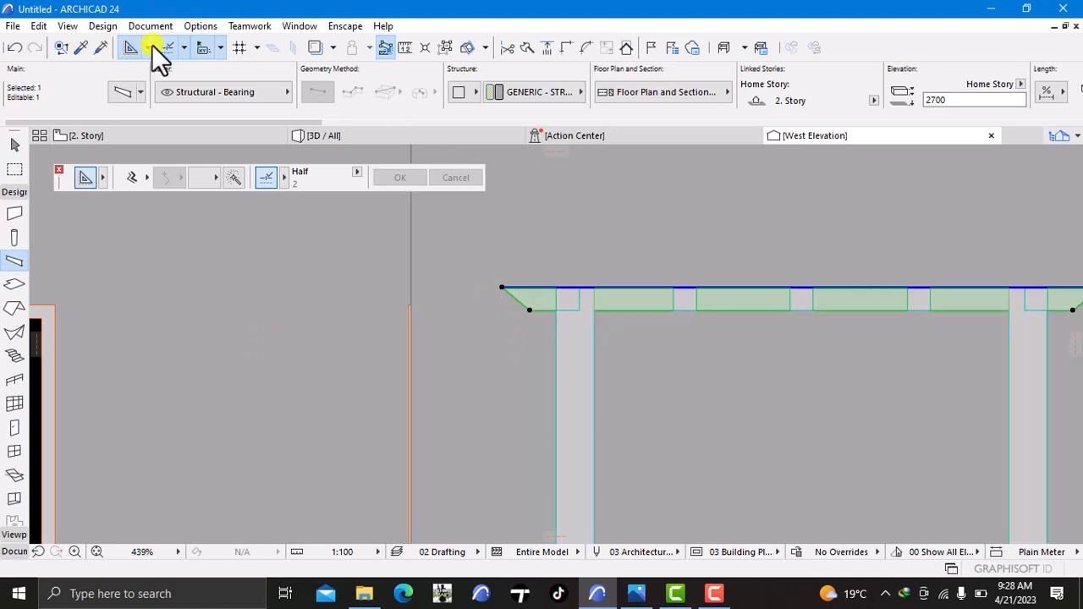
On the 2. Story plan, multiply the left vertical beam with the Distribute method, spreading 4 copies about 3048 across to the right columns
left_click(126, 138)
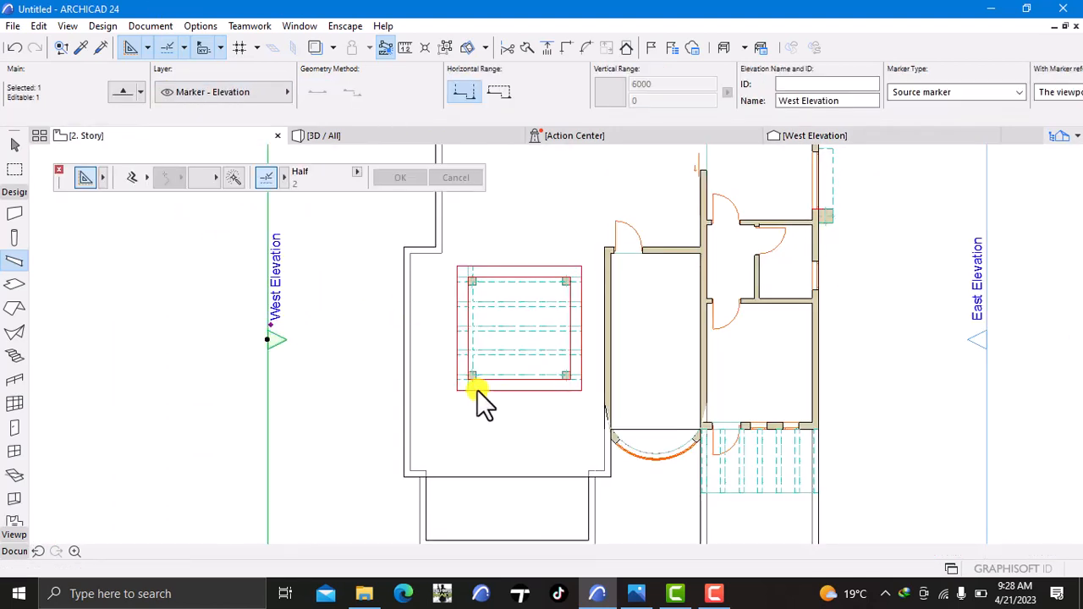
scroll(477, 389, "up", 4)
key("Escape")
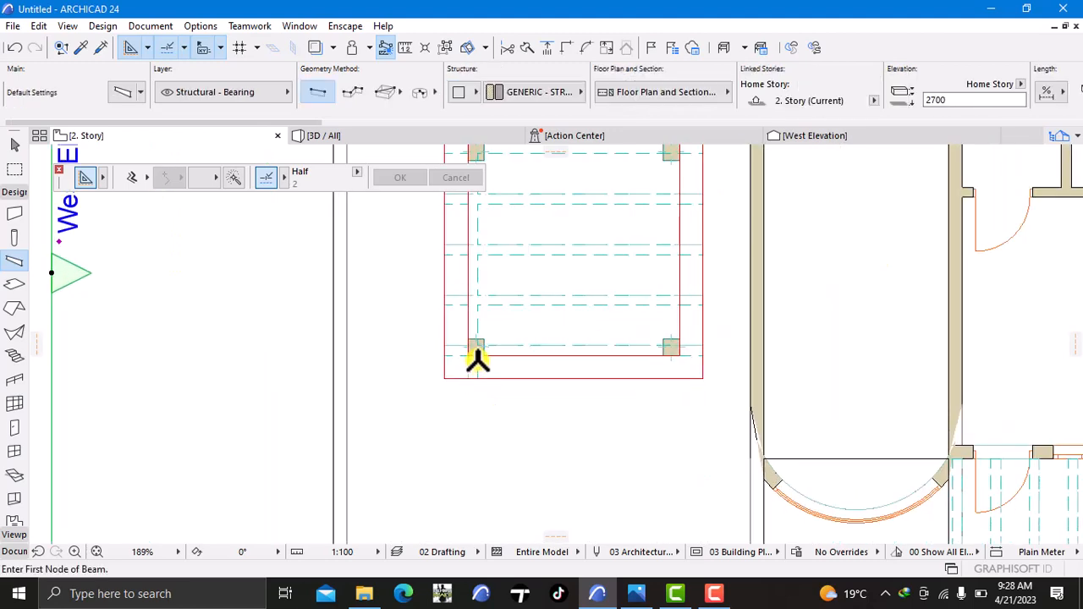
left_click(478, 373, "shift")
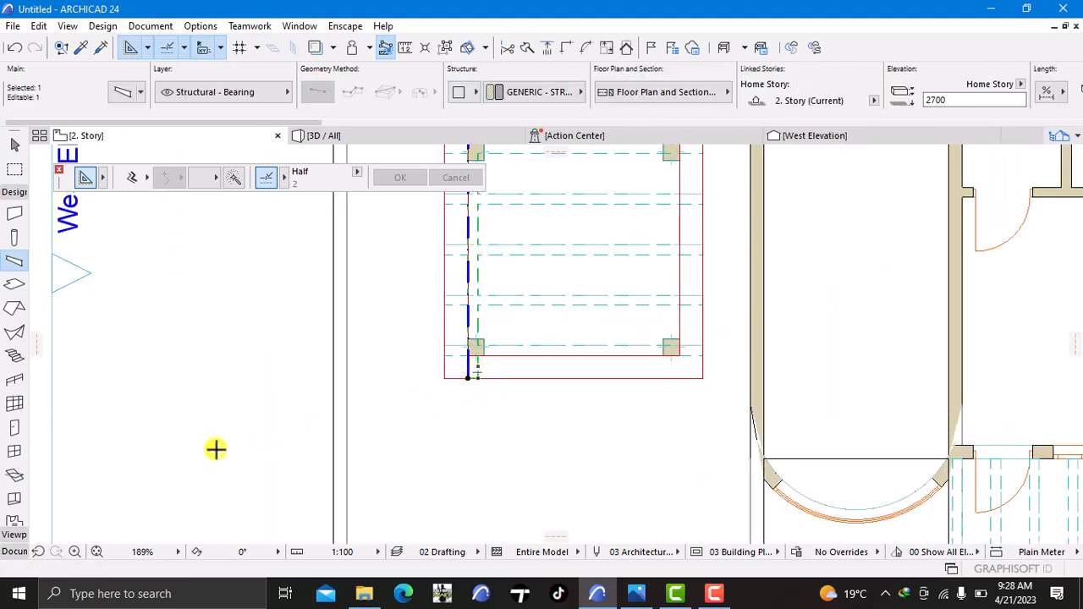
right_click(208, 421)
mouse_move(301, 178)
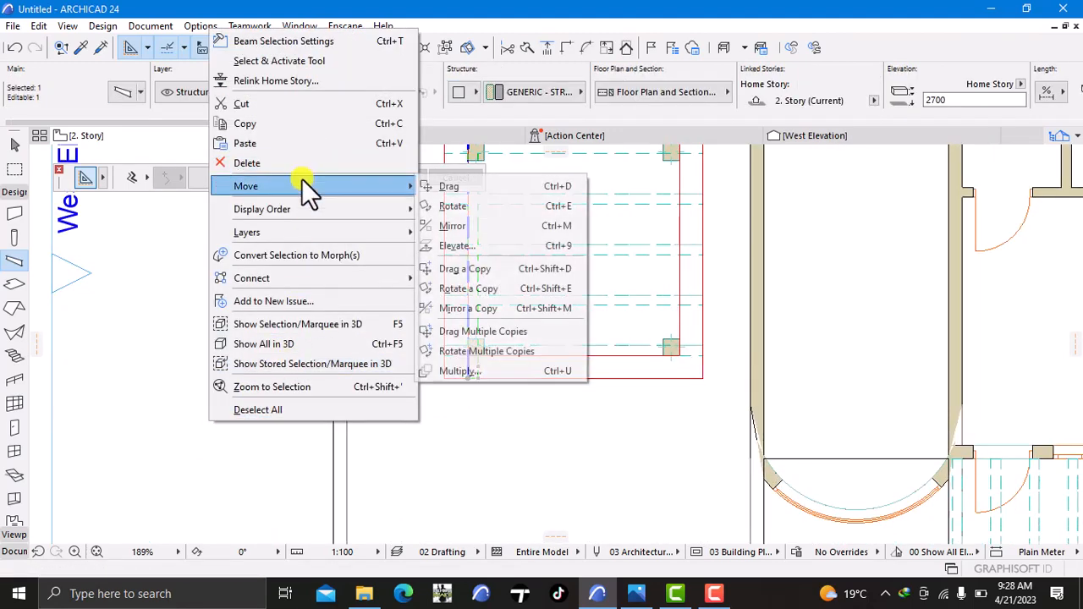
left_click(476, 366)
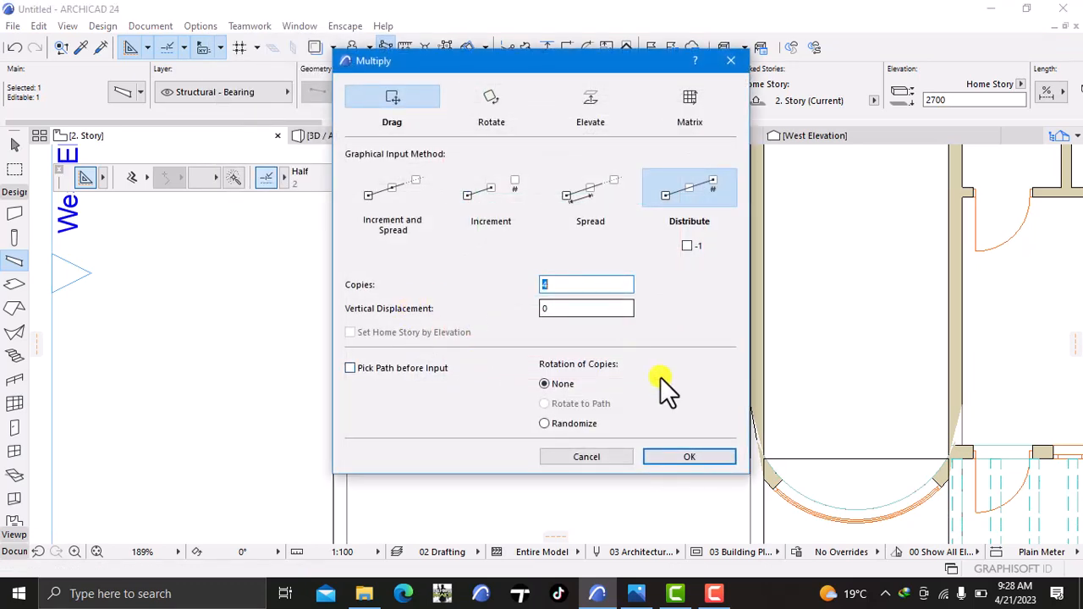
left_click(665, 453)
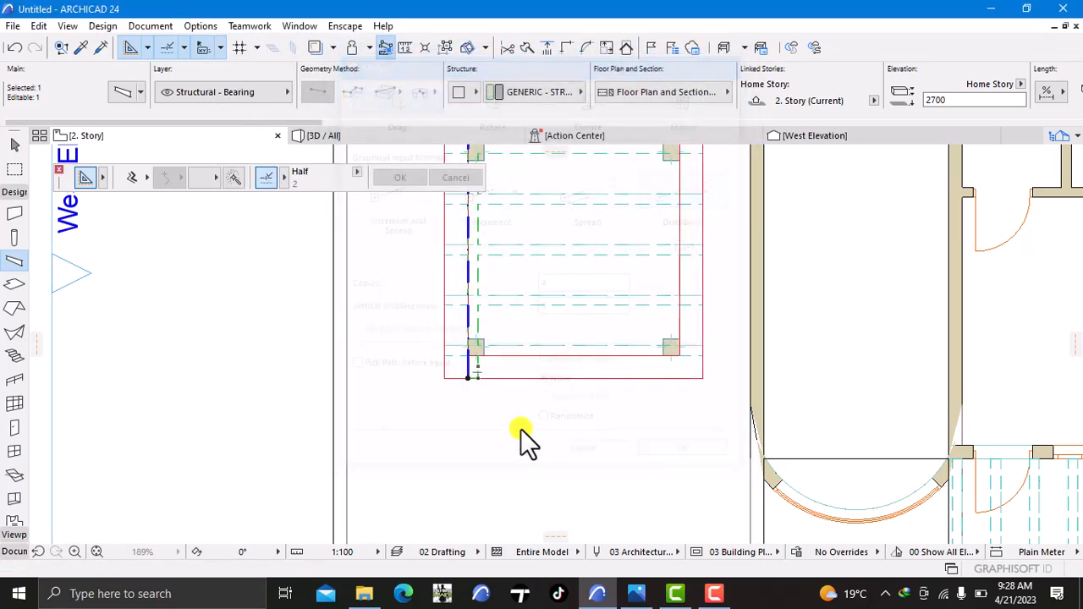
left_click(468, 378)
scroll(686, 381, "up", 2)
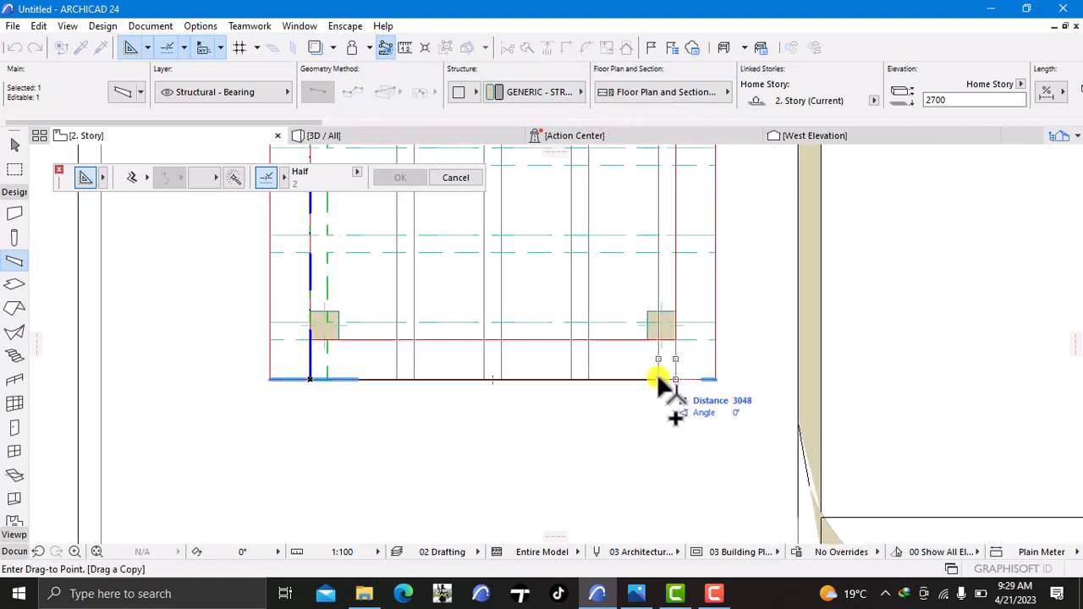
left_click(659, 379)
scroll(652, 428, "down", 3)
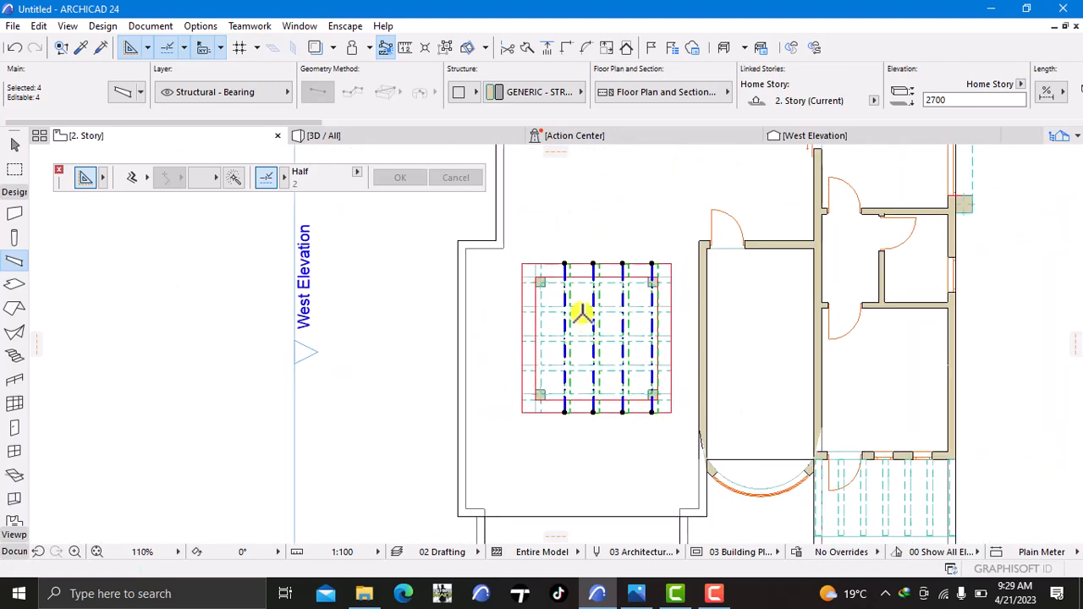
middle_click_drag(581, 313, 564, 427)
key("Escape")
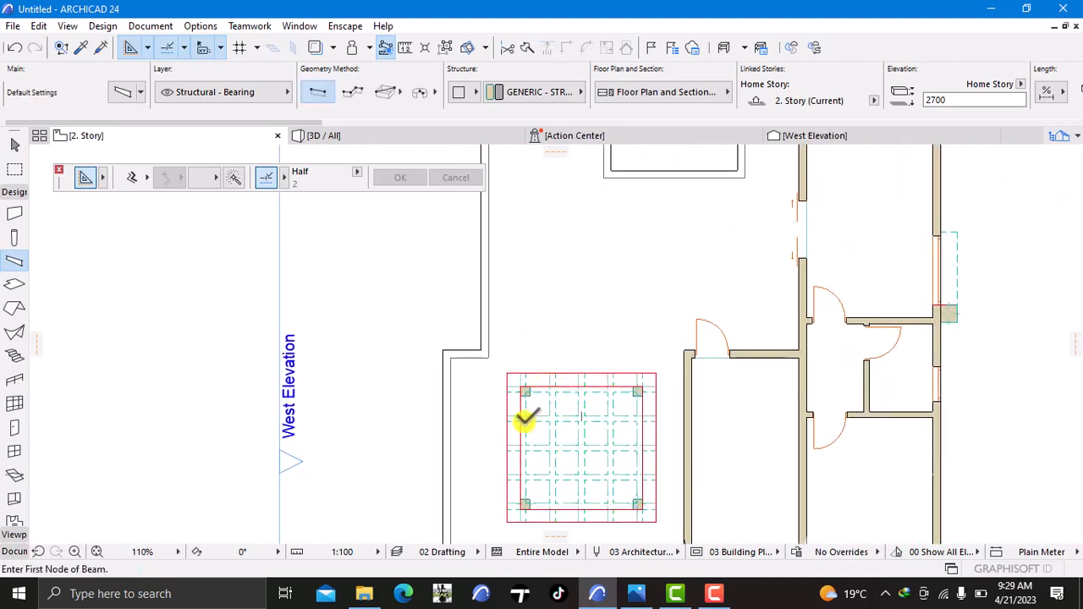
Delete the four lower horizontal beams of the pergola, keeping only the one along the upper columns
scroll(533, 427, "up", 3)
left_click(502, 411, "shift")
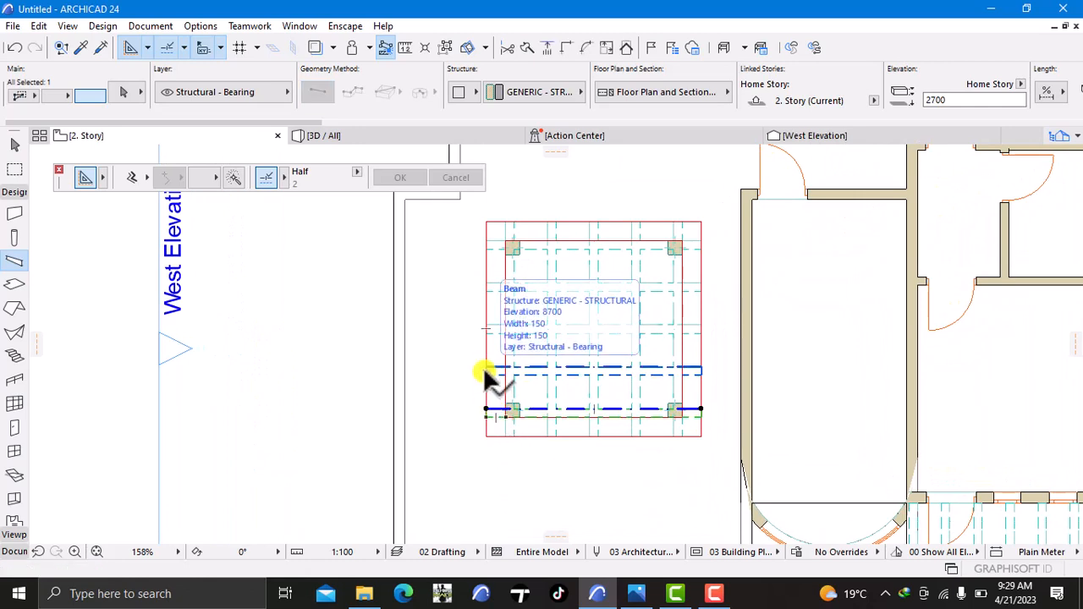
left_click(486, 371, "shift")
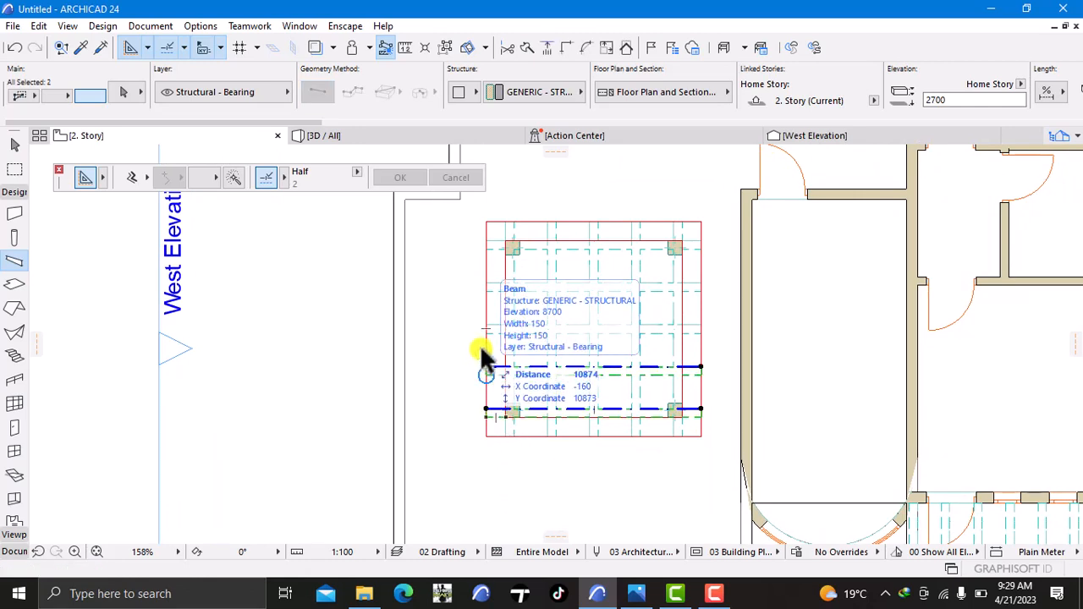
left_click(489, 325, "shift")
left_click(494, 285, "shift")
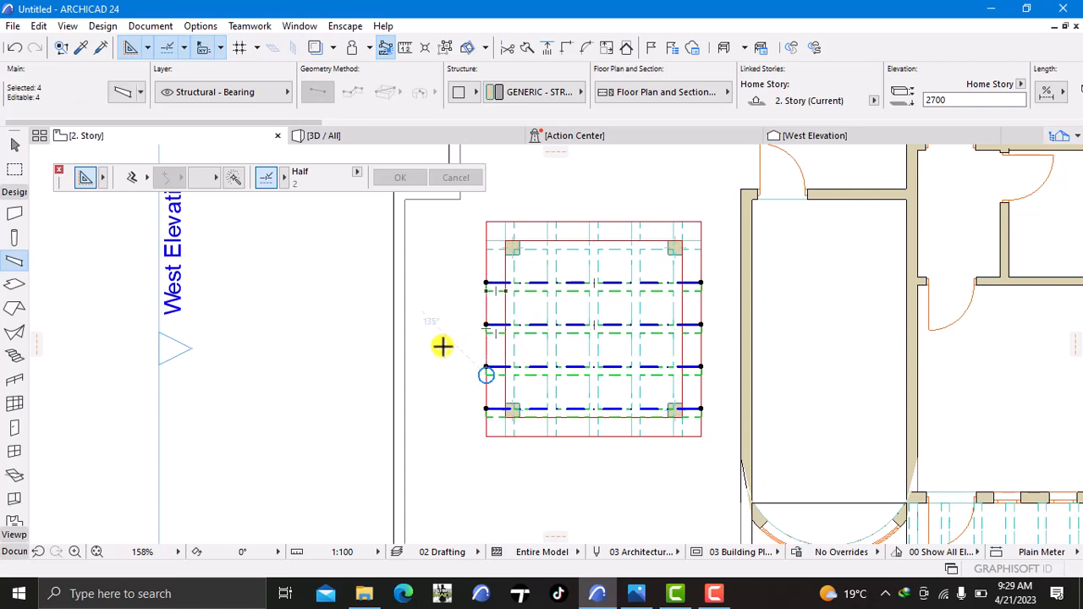
key("Delete")
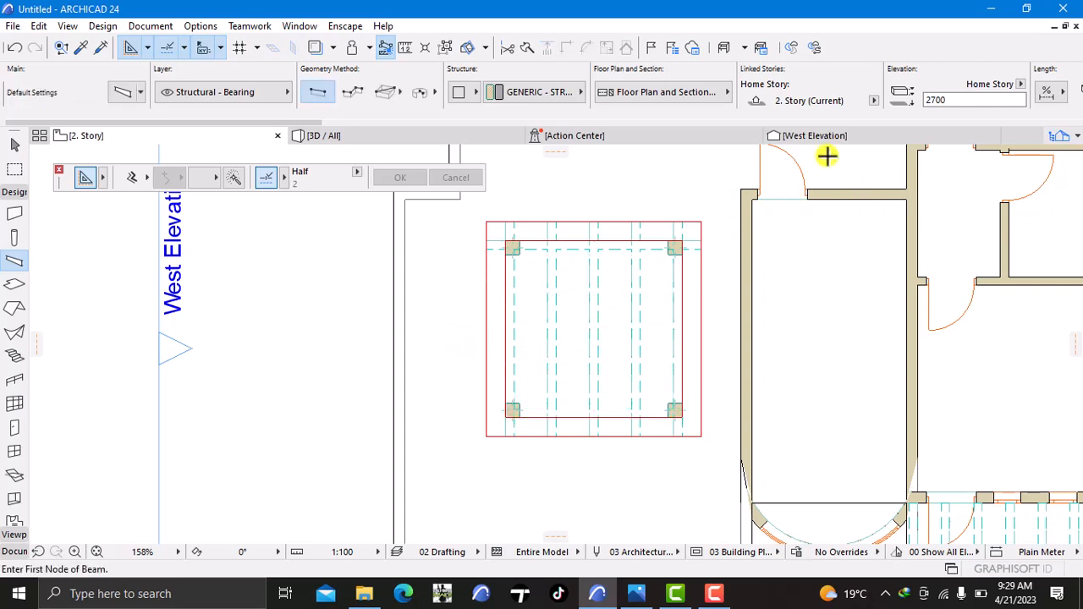
Move the South Elevation marker on the floor plan left and slightly up, beneath the building
scroll(551, 285, "down", 5)
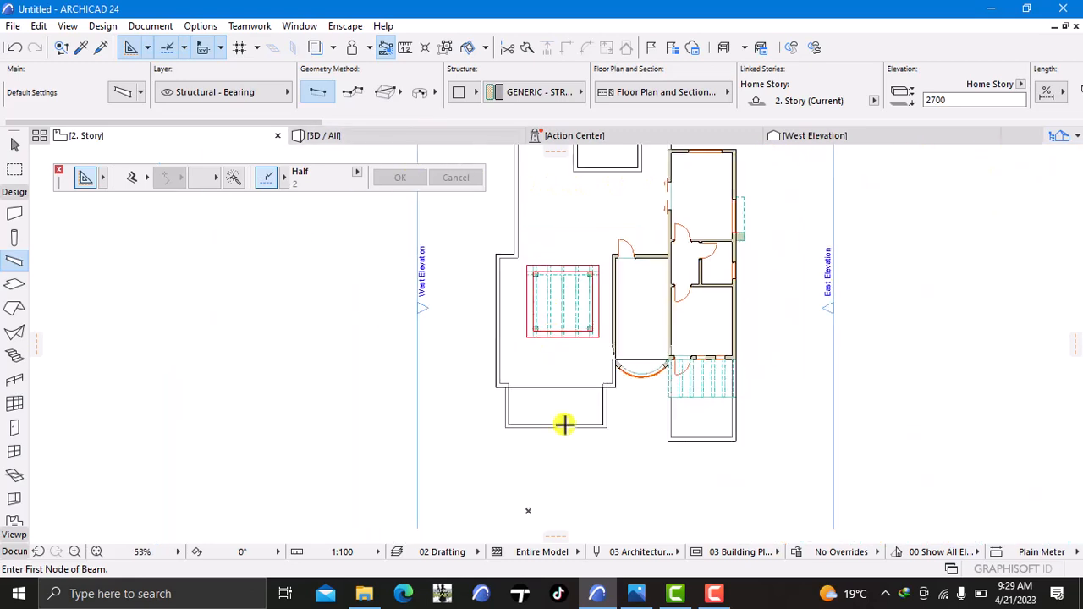
middle_click_drag(577, 471, 551, 297)
scroll(552, 338, "down", 3)
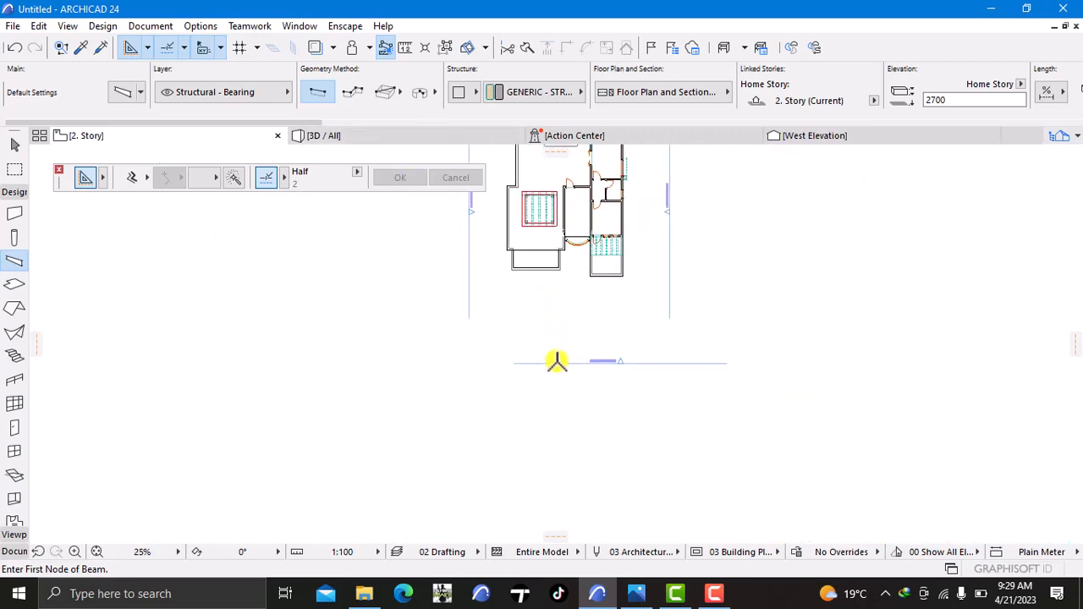
scroll(557, 363, "up", 3)
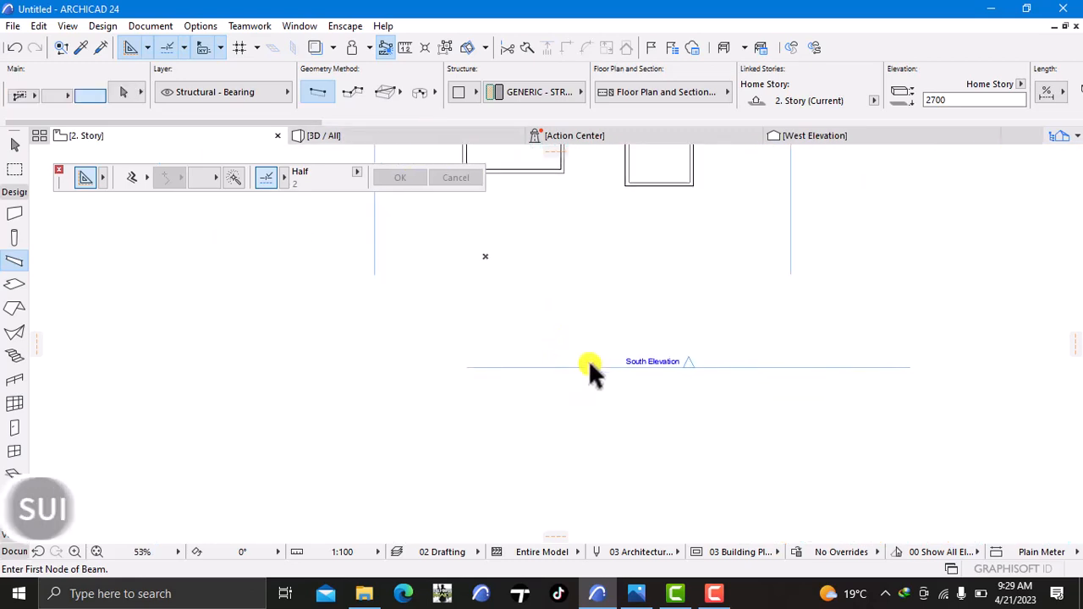
left_click(591, 362)
right_click(592, 364)
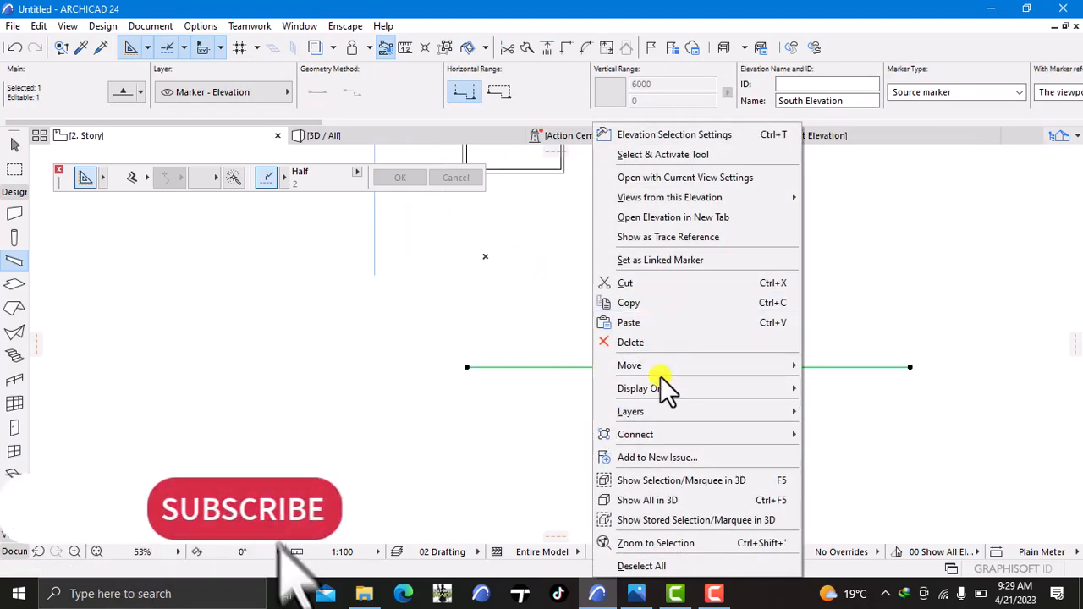
mouse_move(653, 365)
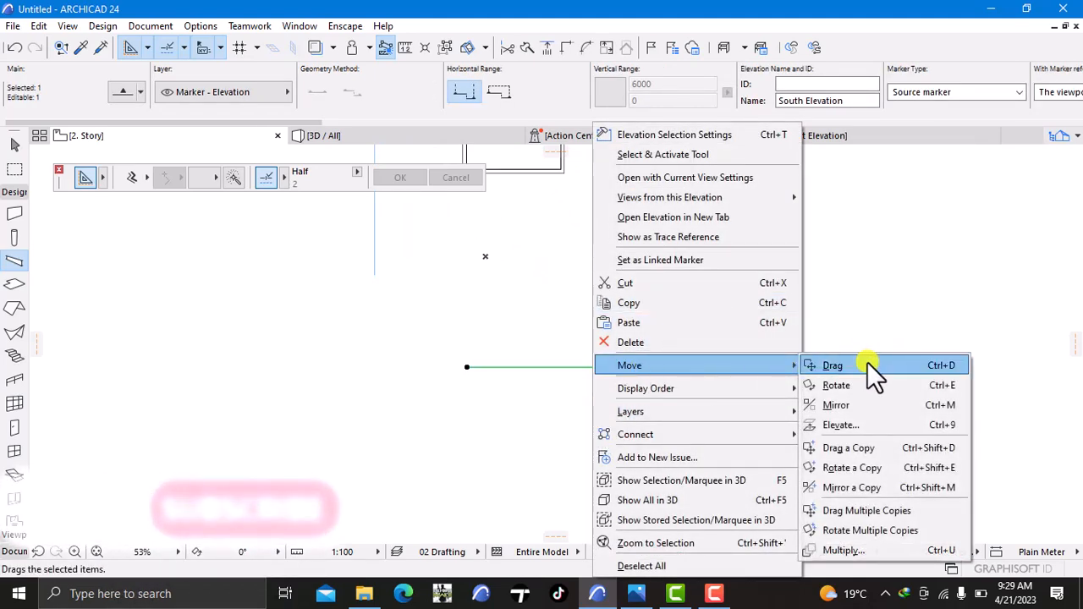
left_click(838, 366)
left_click(904, 216)
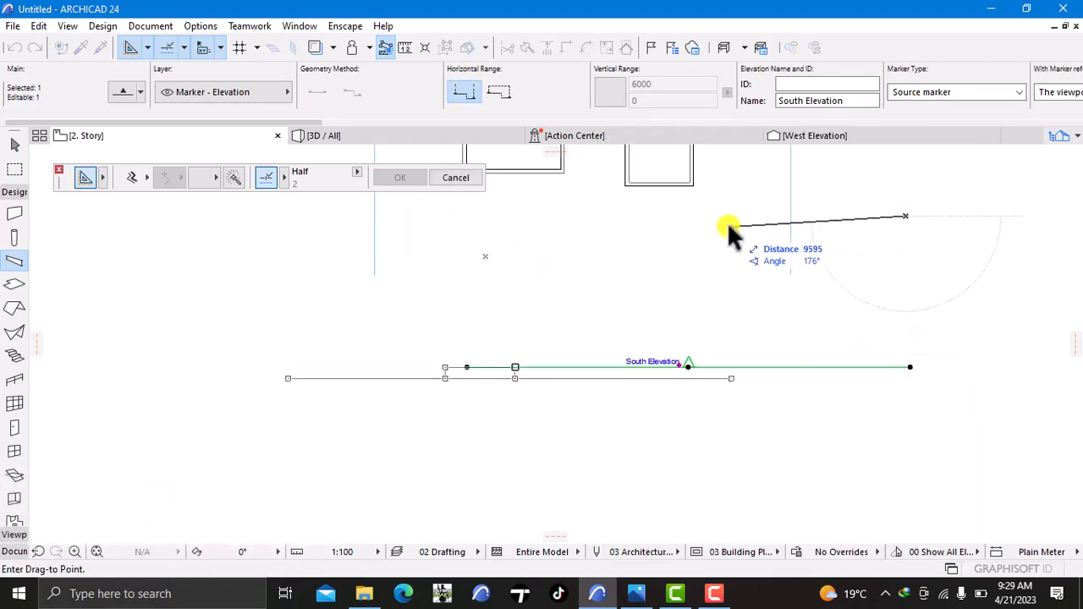
left_click(795, 182)
Open the South Elevation with the current view settings and locate the pergola above the terrace
right_click(852, 277)
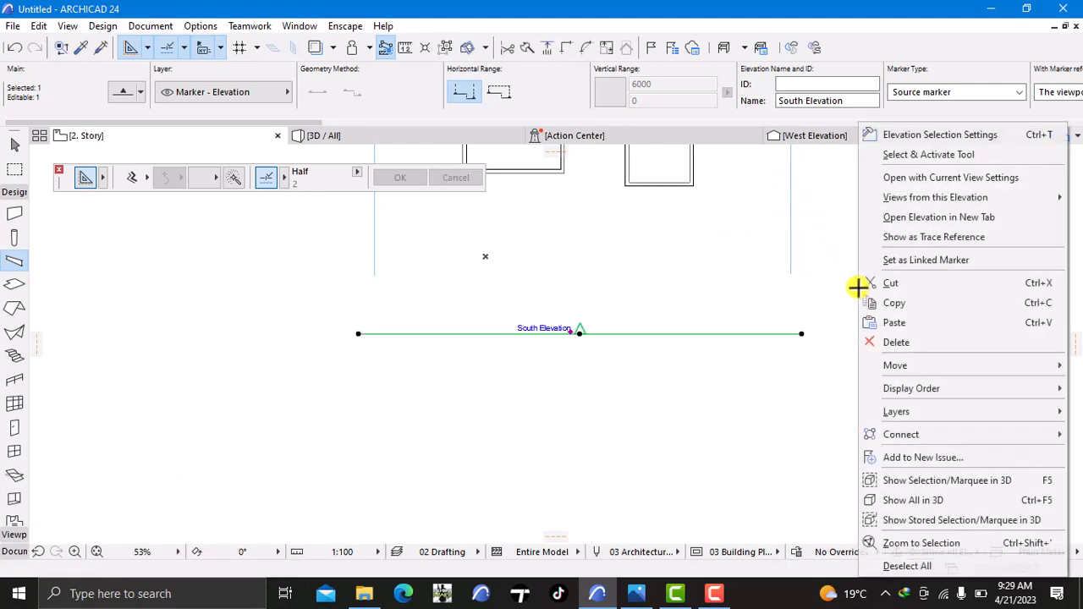
left_click(918, 179)
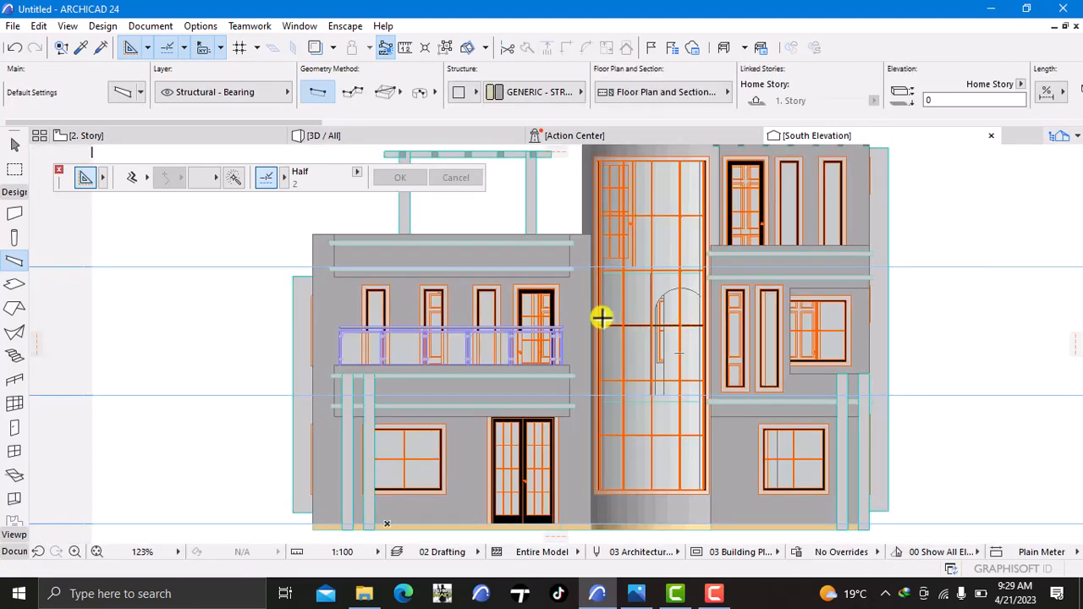
scroll(584, 317, "down", 4)
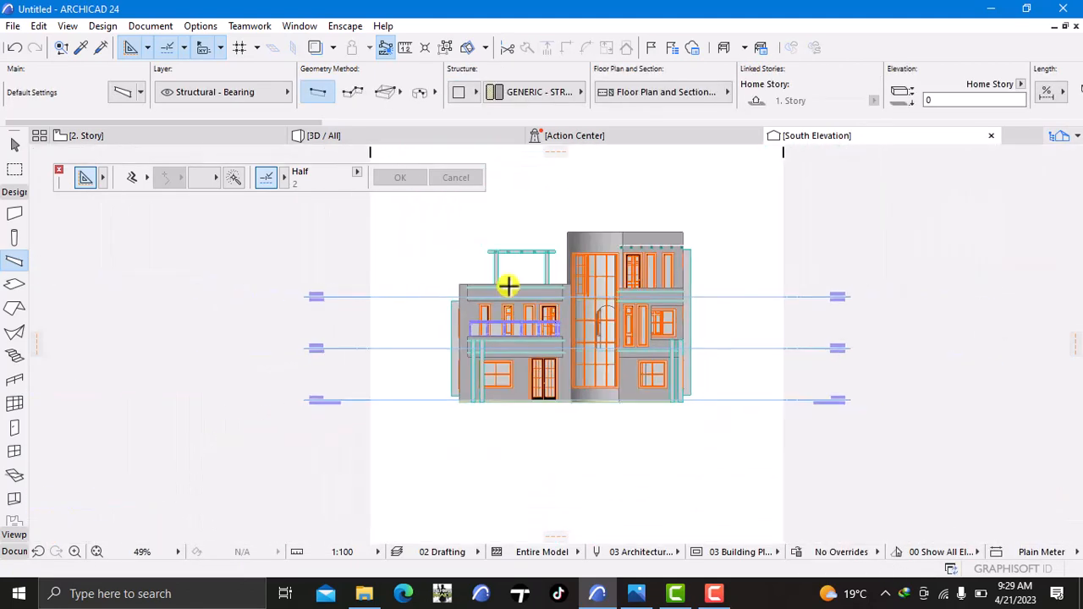
right_click(335, 287)
left_click(126, 312)
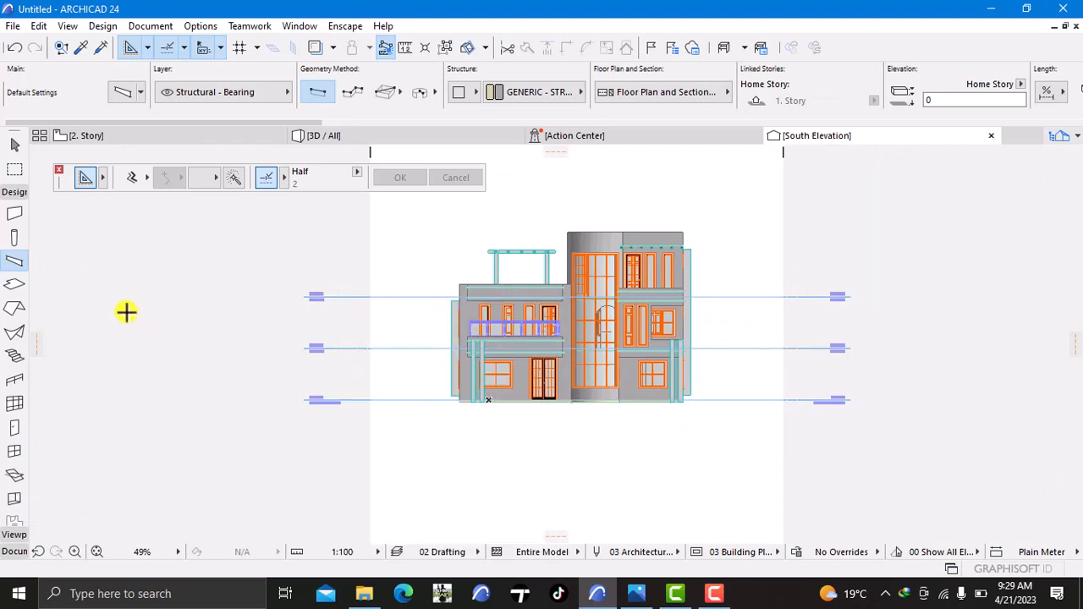
right_click(225, 300)
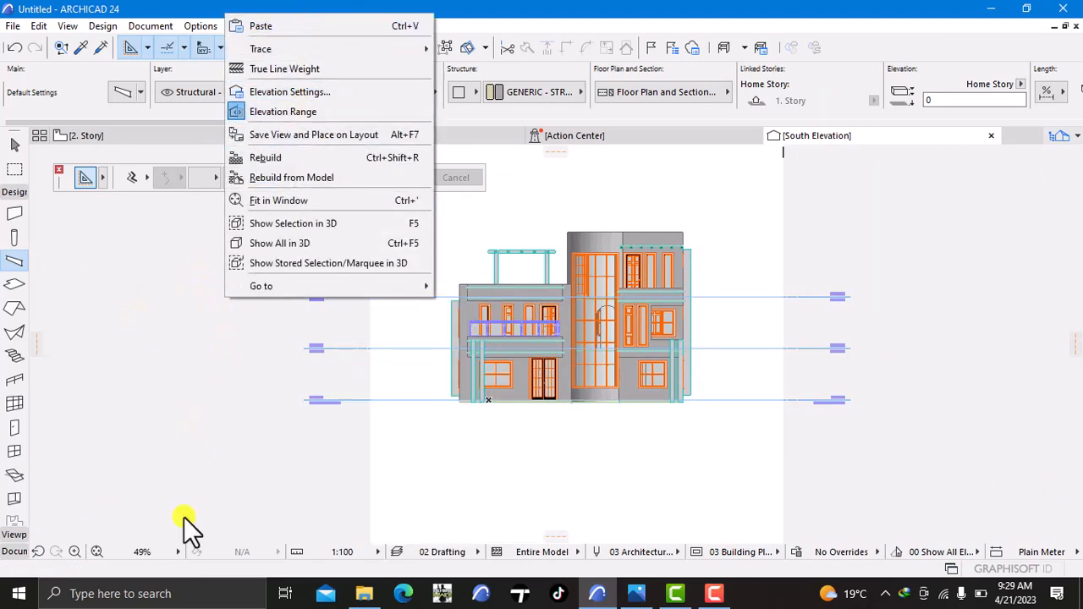
left_click(188, 465)
In the South Elevation, slope the right end of the pergola's horizontal beam at an angle of 140°
scroll(596, 187, "up", 6)
scroll(398, 387, "up", 1)
middle_click_drag(410, 388, 477, 372)
scroll(477, 372, "down", 1)
scroll(476, 372, "up", 9)
left_click(624, 362)
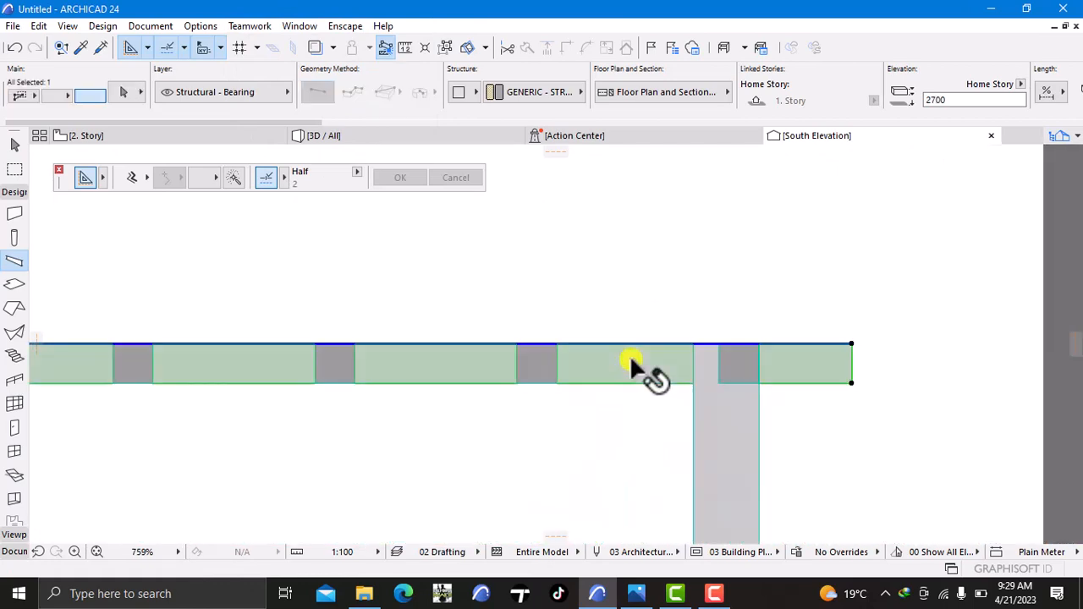
left_click(852, 345)
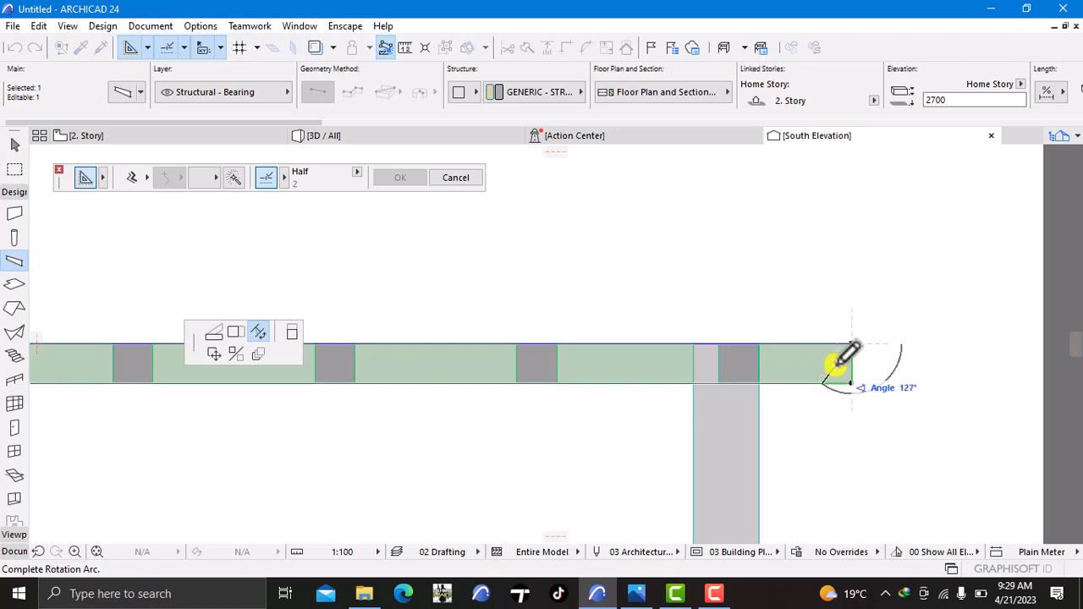
type("140")
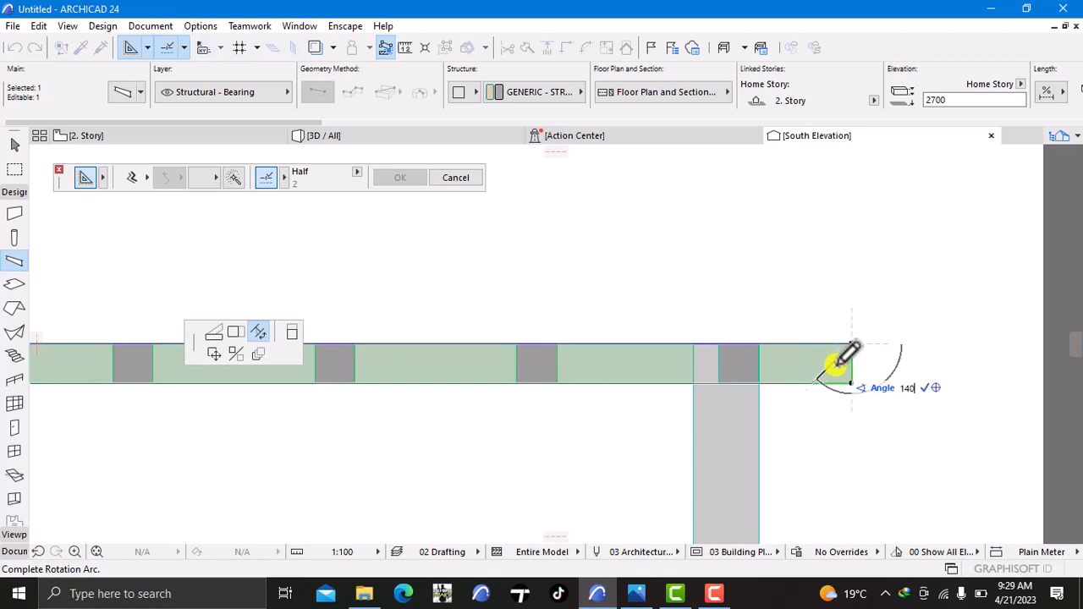
key("Return")
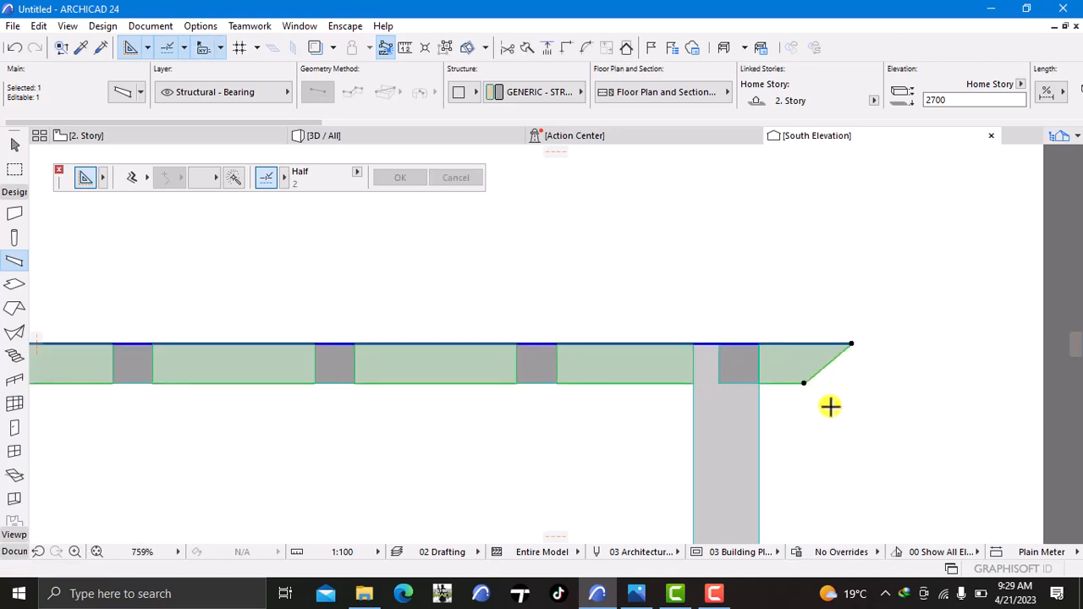
key("Escape")
Slope the left end of the same horizontal pergola beam at an angle of 40°
scroll(739, 374, "down", 2)
scroll(731, 371, "down", 2)
scroll(435, 374, "up", 4)
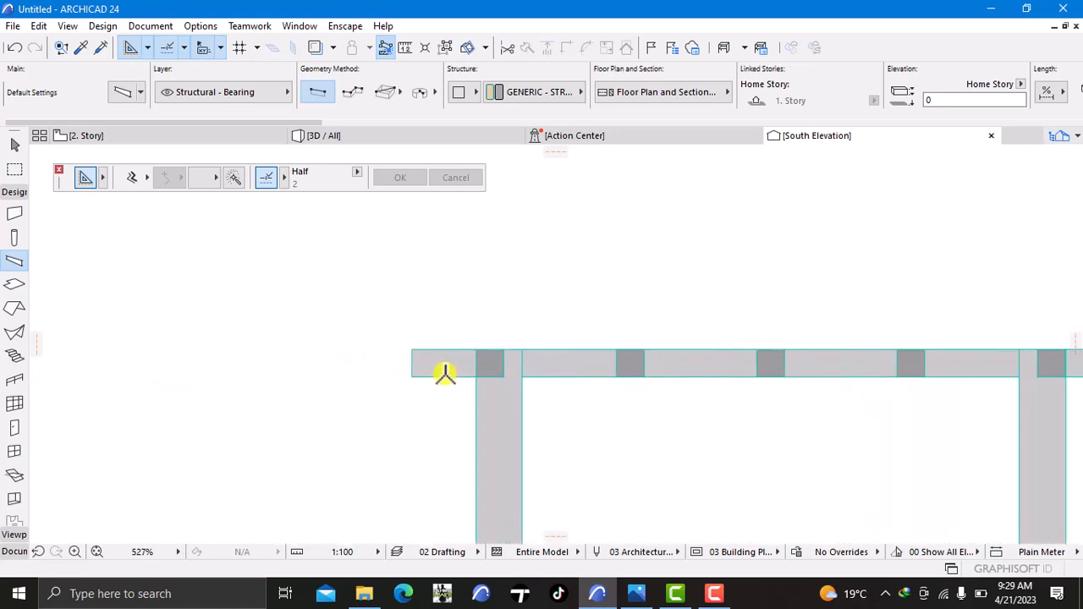
left_click(416, 354)
scroll(418, 349, "up", 5)
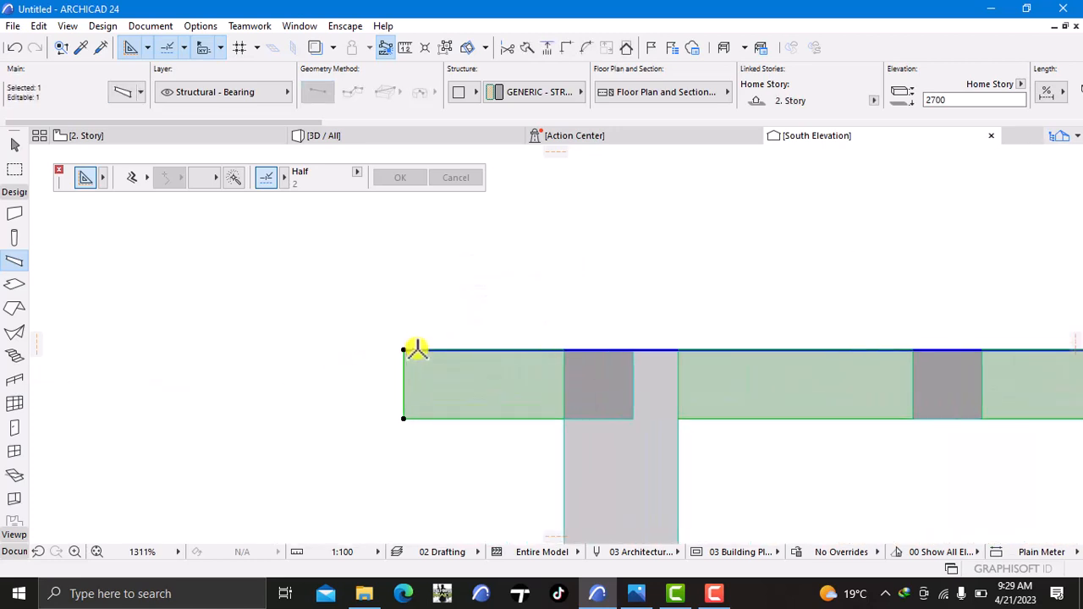
left_click(421, 367)
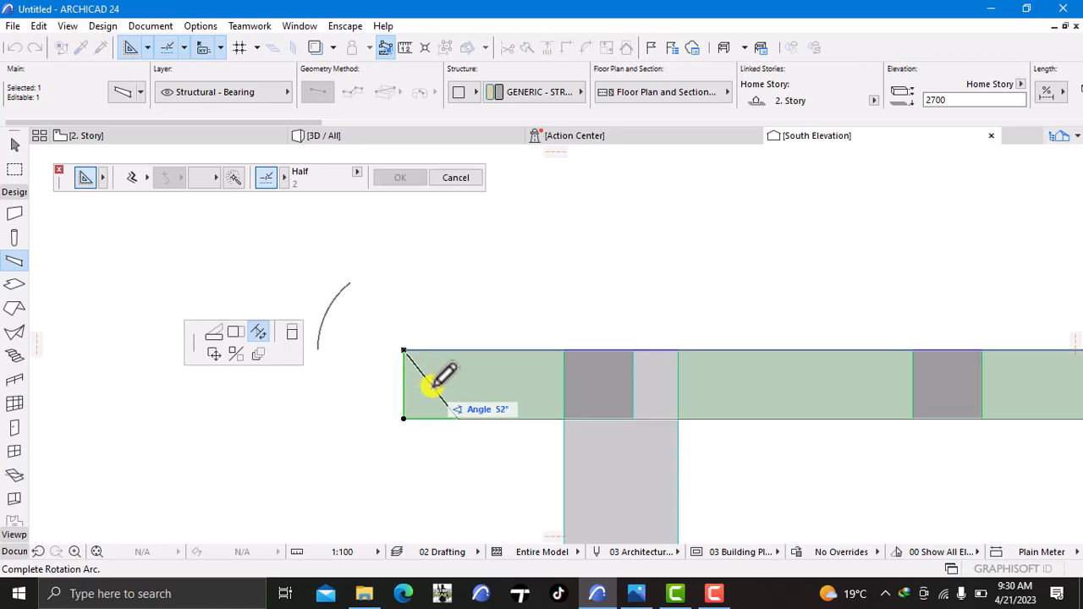
type("4")
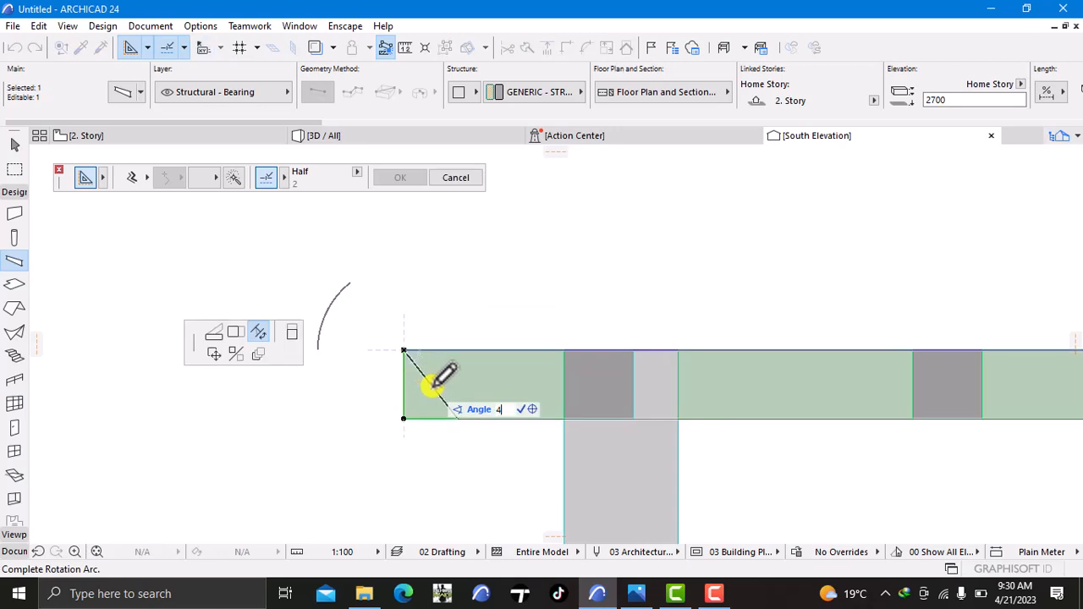
type("0")
key("Return")
key("Escape")
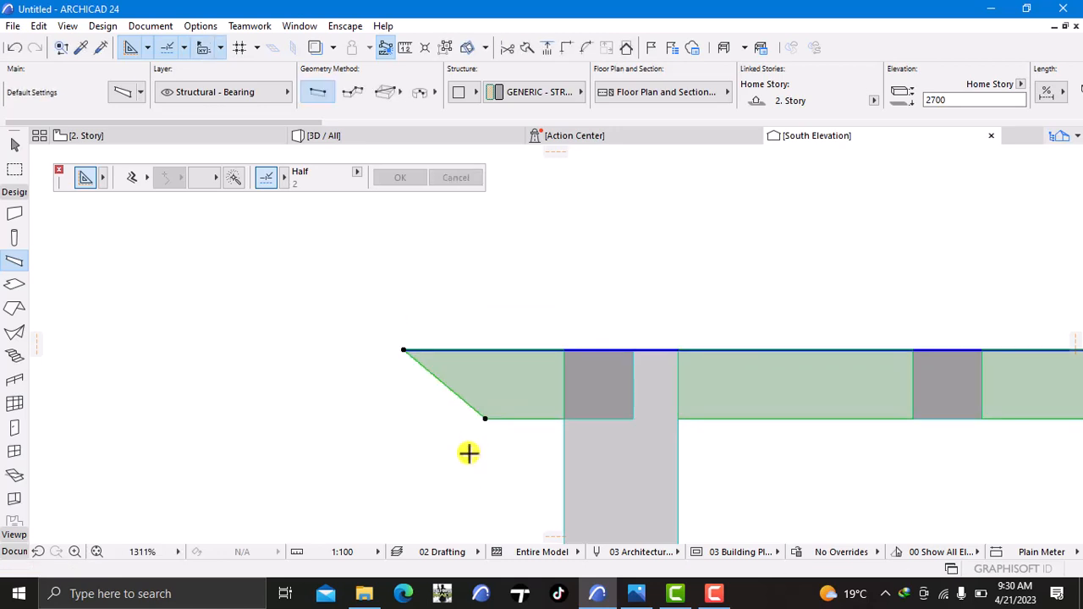
On the 2. Story plan, multiply the upper horizontal beam with the Distribute method, spreading 4 copies over 3048 down to the lower columns
left_click(379, 138)
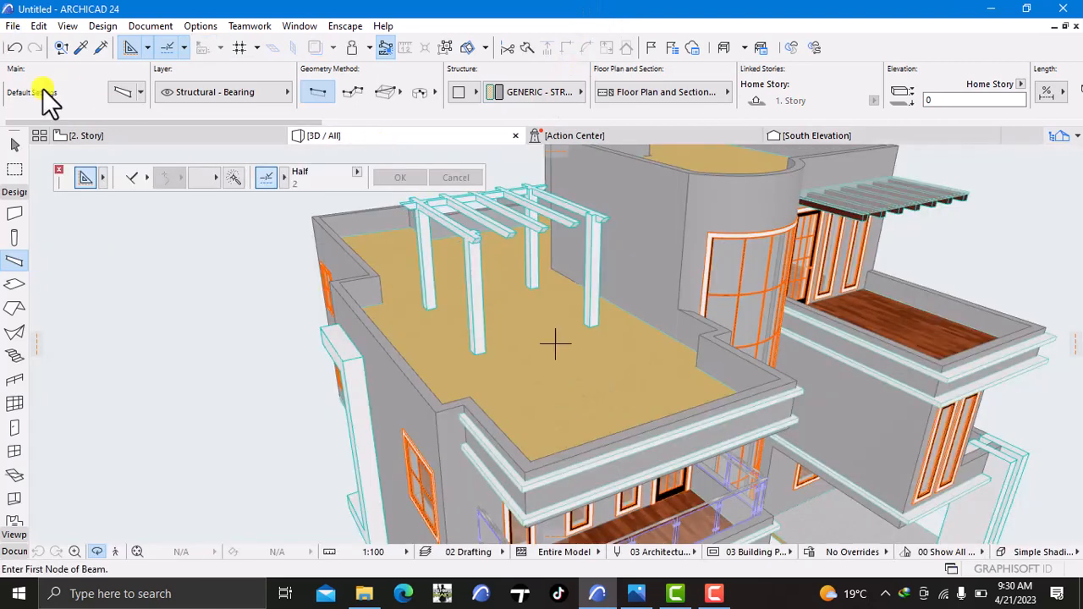
left_click(106, 138)
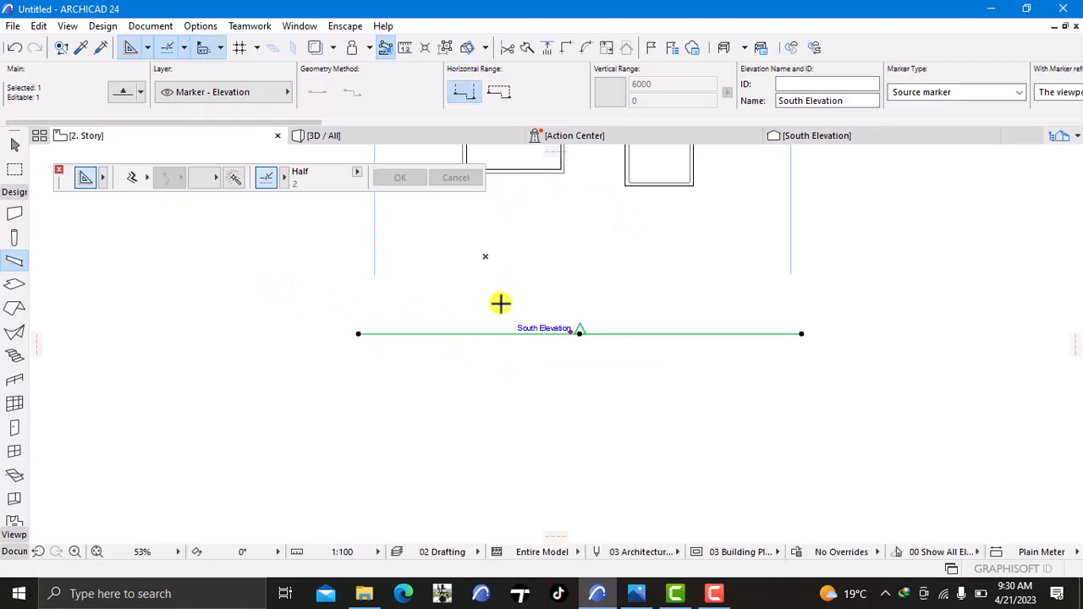
key("Escape")
key("Escape")
middle_click_drag(510, 272, 519, 481)
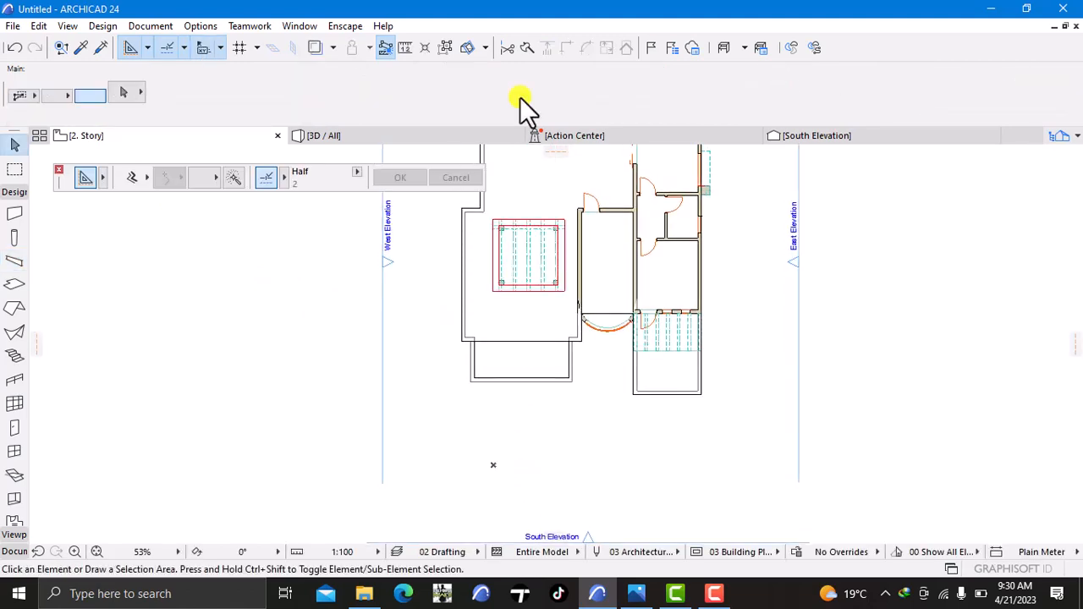
scroll(529, 337, "up", 5)
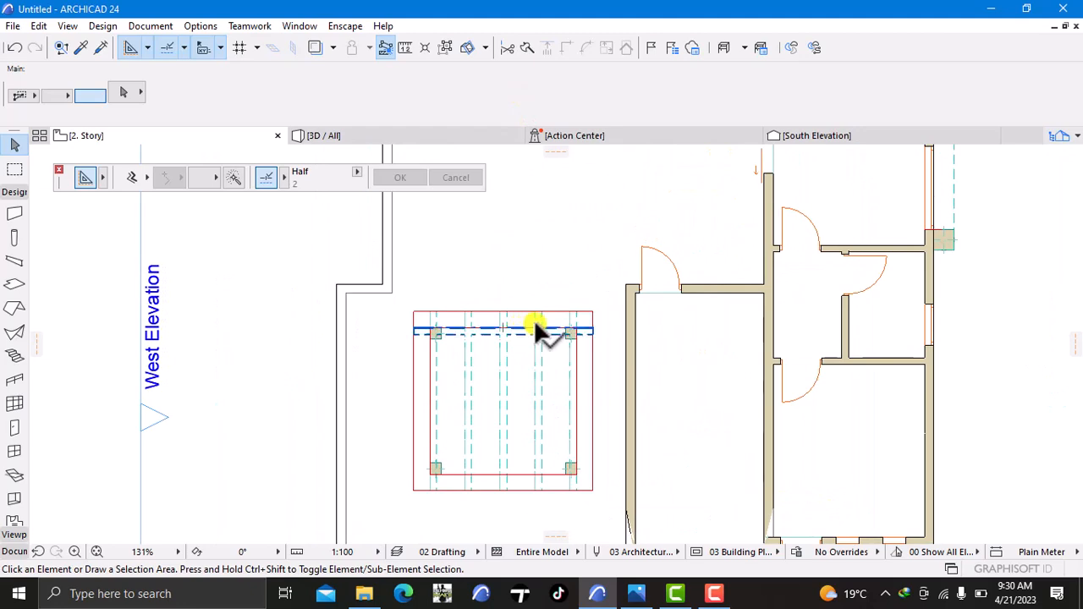
left_click(535, 324)
right_click(286, 366)
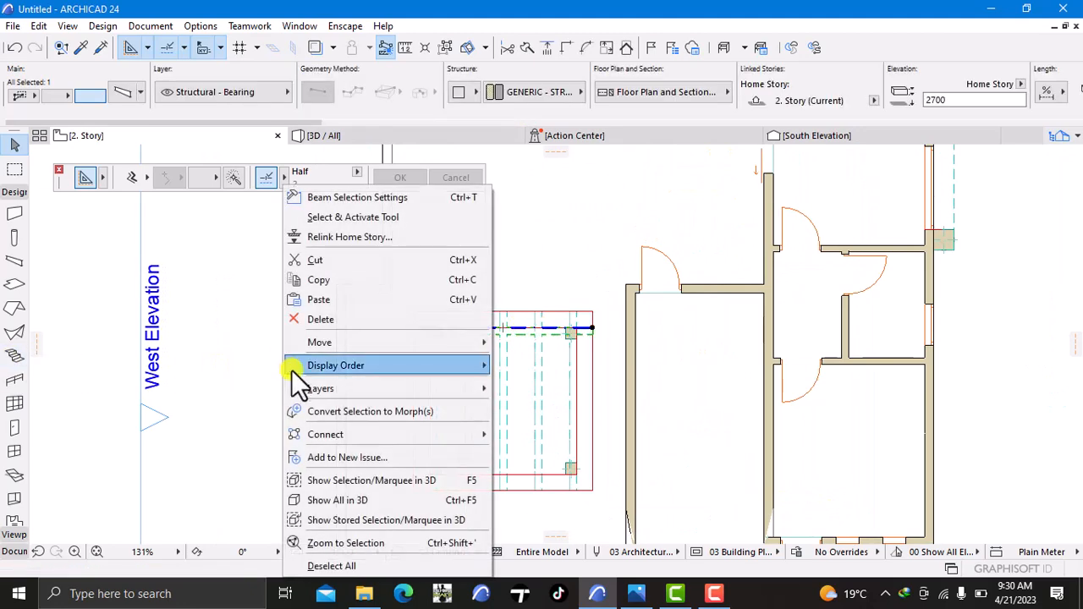
mouse_move(304, 343)
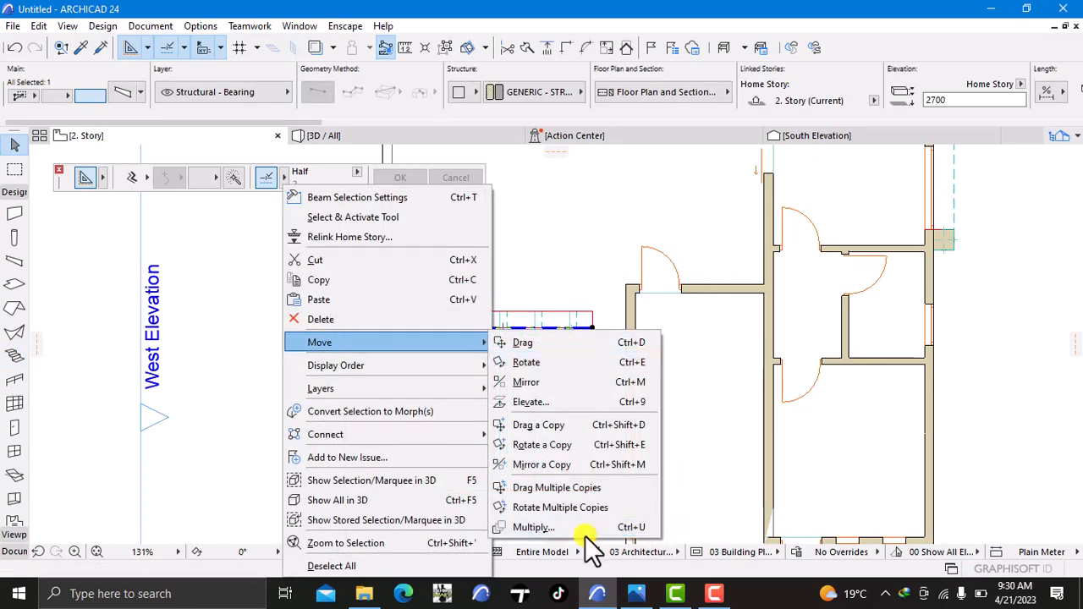
left_click(550, 527)
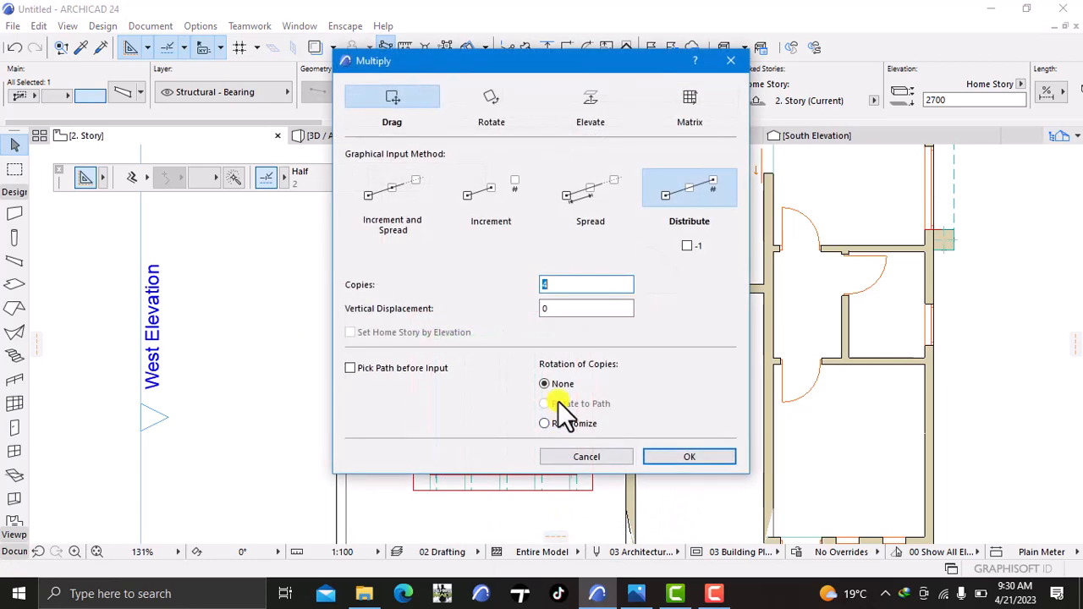
left_click(717, 463)
scroll(634, 359, "up", 4)
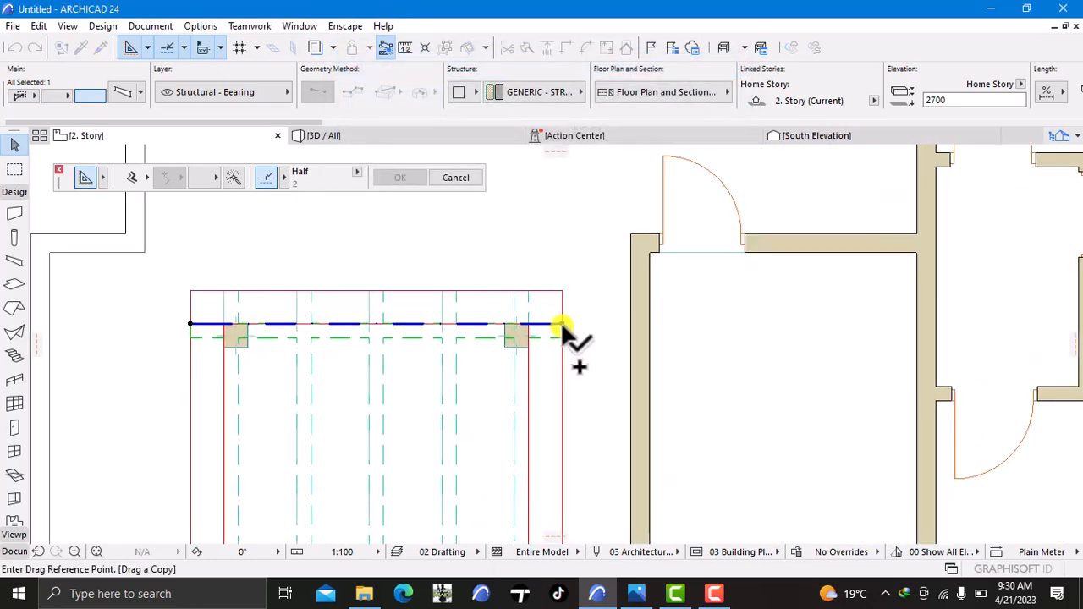
left_click(562, 324)
middle_click_drag(564, 430, 559, 270)
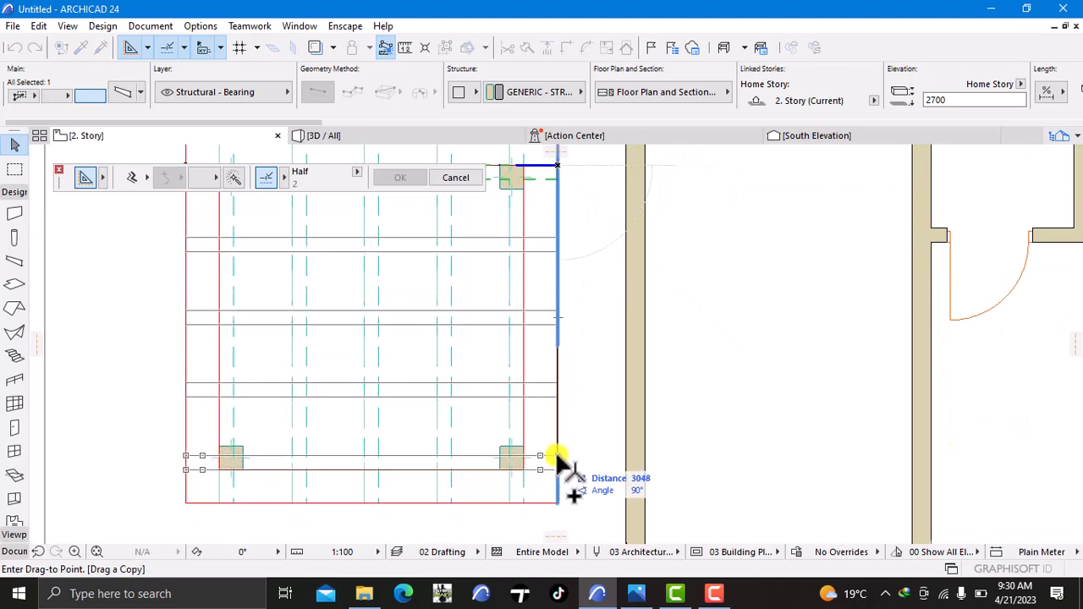
left_click(557, 456)
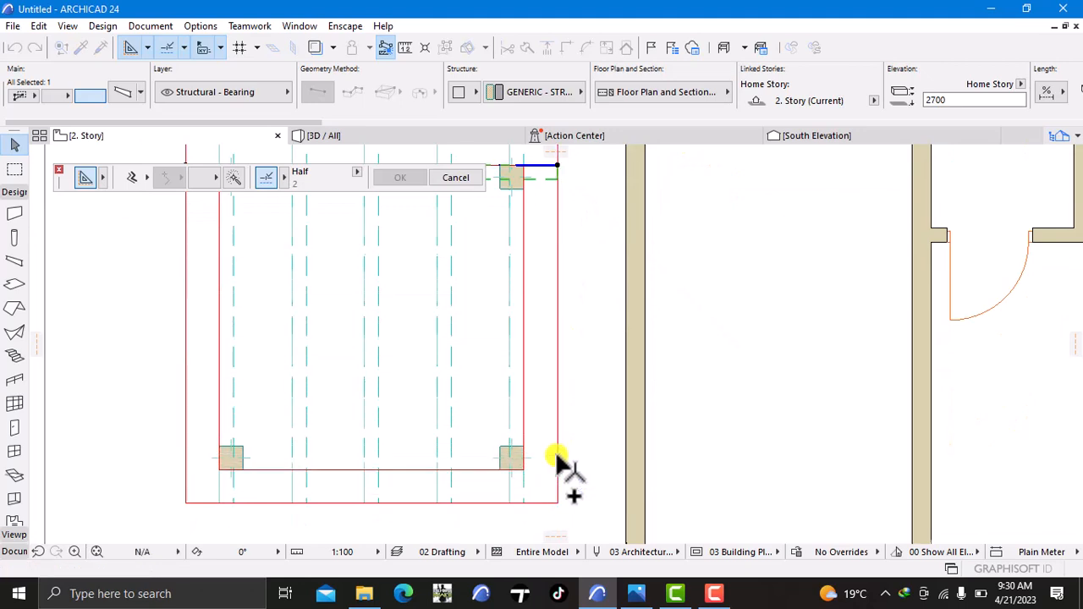
Check the pergola's crossing beams in the 3D view, then return to the 2. Story plan and deselect the copied beams
left_click(385, 133)
left_click(576, 392)
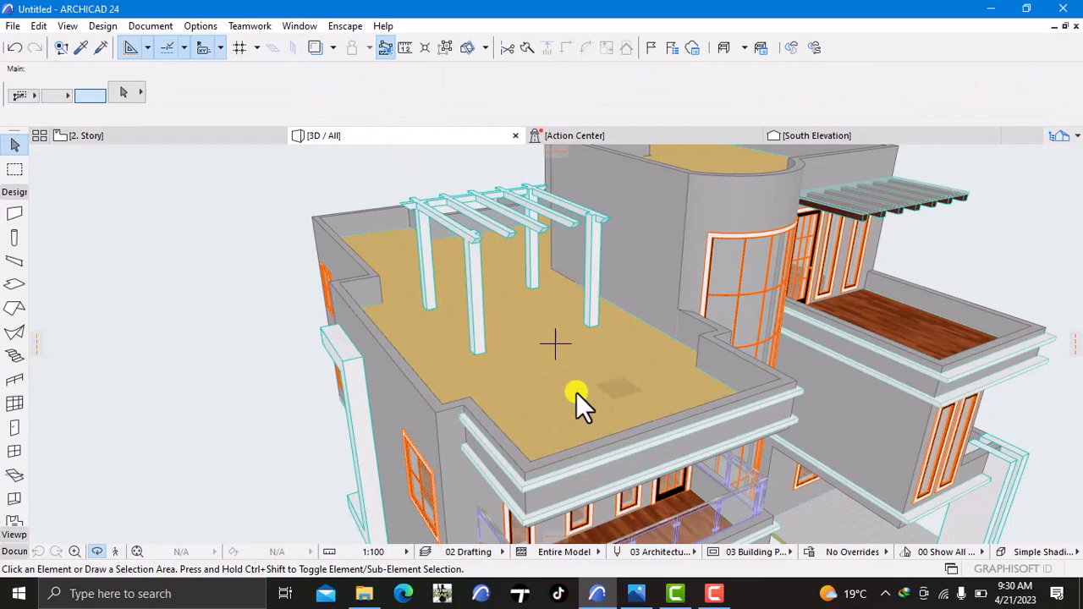
right_click(148, 348)
left_click(104, 485)
mouse_move(120, 417)
left_mouse_down()
mouse_move(284, 297)
mouse_move(387, 348)
mouse_move(622, 415)
mouse_move(787, 426)
mouse_move(662, 466)
mouse_move(368, 474)
mouse_move(240, 428)
mouse_move(178, 389)
mouse_move(132, 407)
left_mouse_up()
left_click(108, 137)
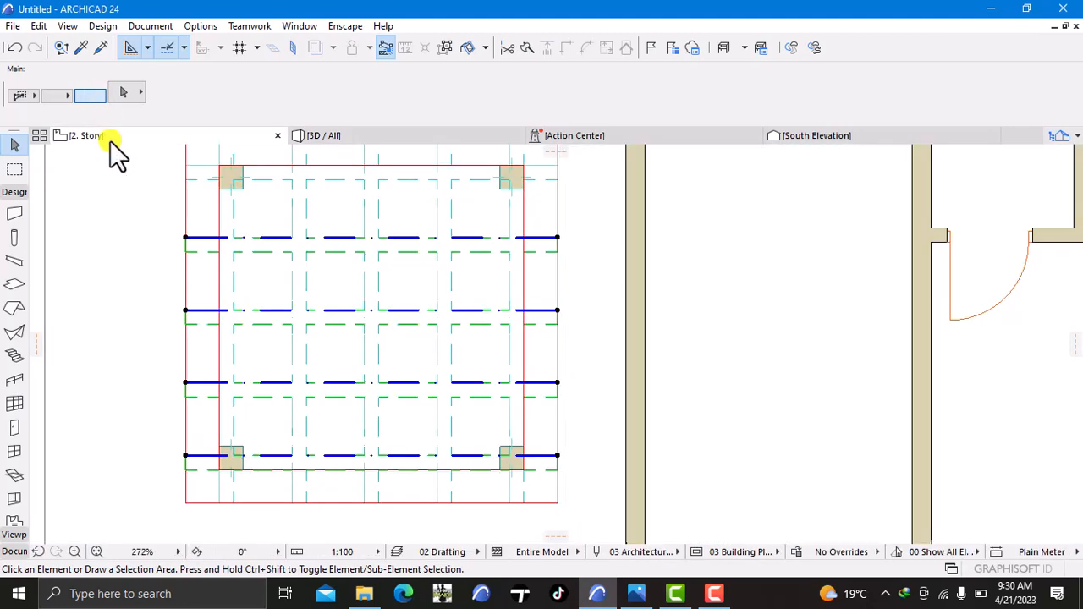
left_click(111, 273)
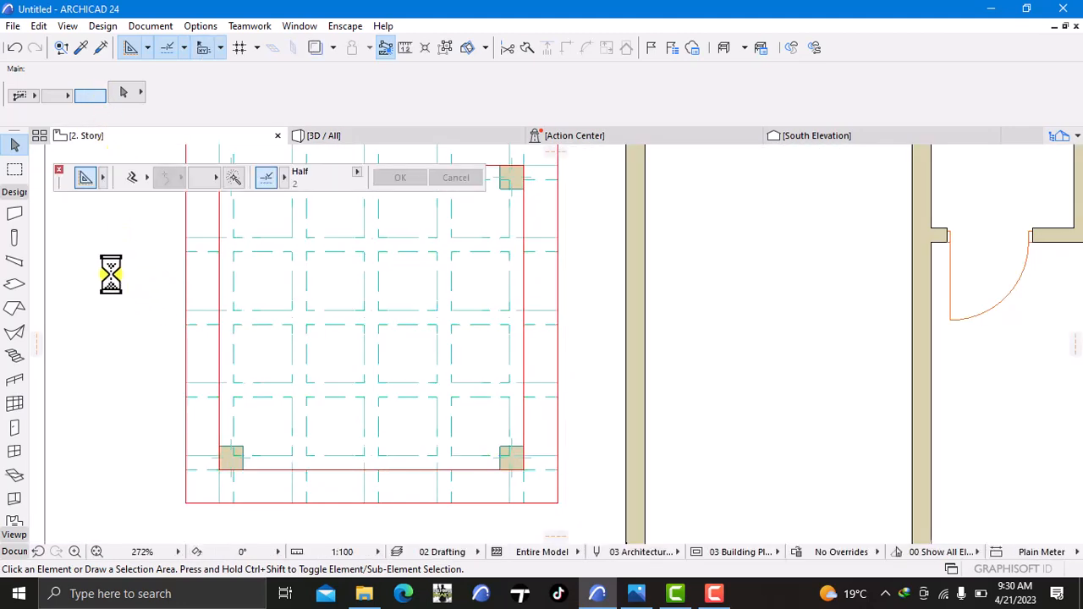
Set the slab defaults to a thickness of 50 and an elevation of 8700 to Project Zero
scroll(110, 287, "down", 2)
middle_click_drag(121, 308, 153, 457)
middle_click_drag(126, 397, 133, 327)
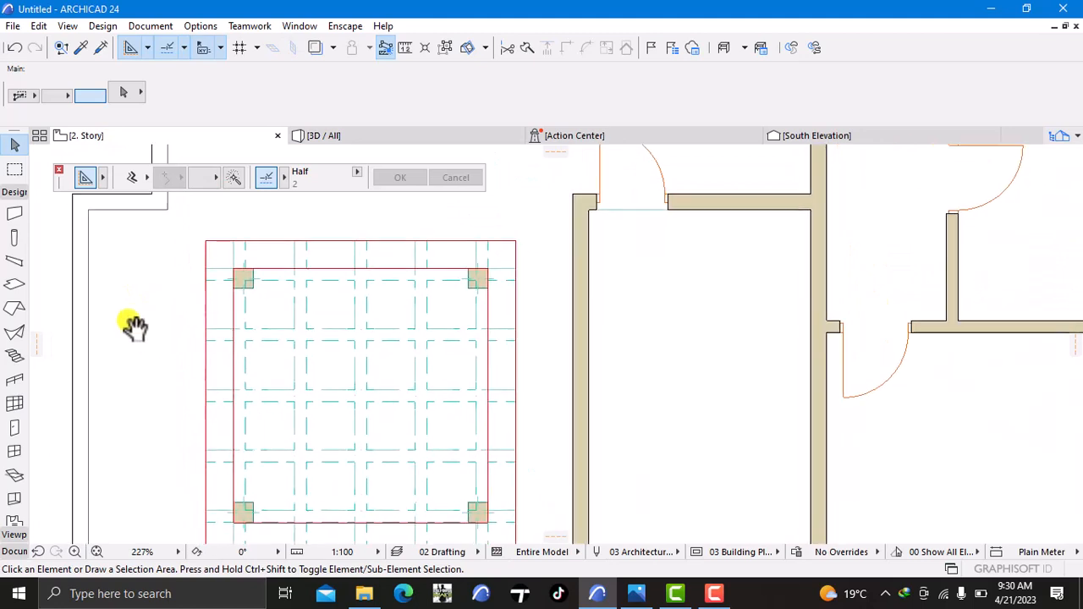
double_click(12, 286)
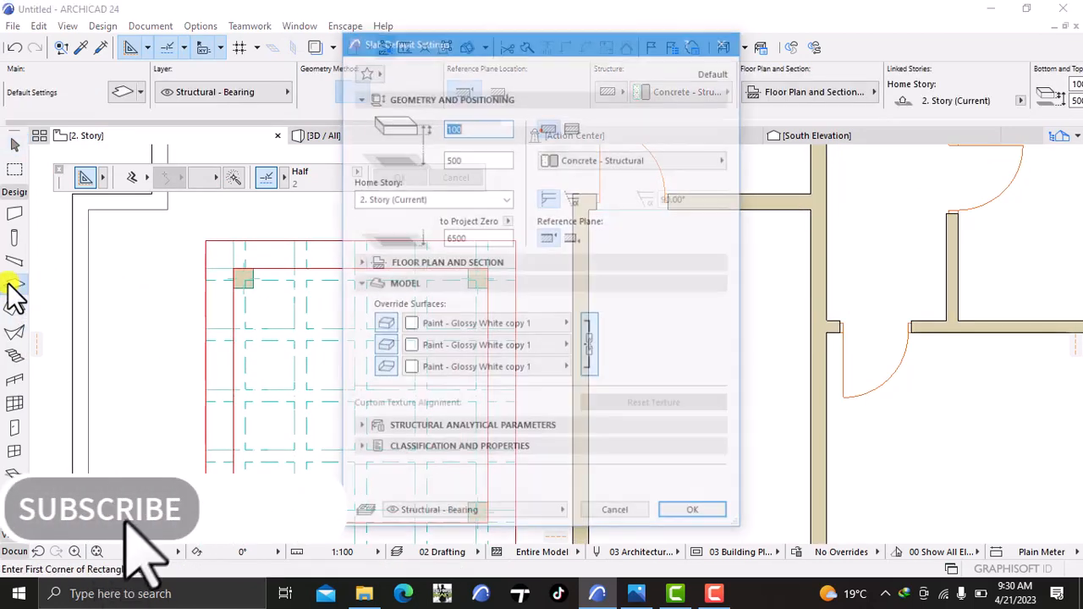
left_click(467, 128)
key("BackSpace")
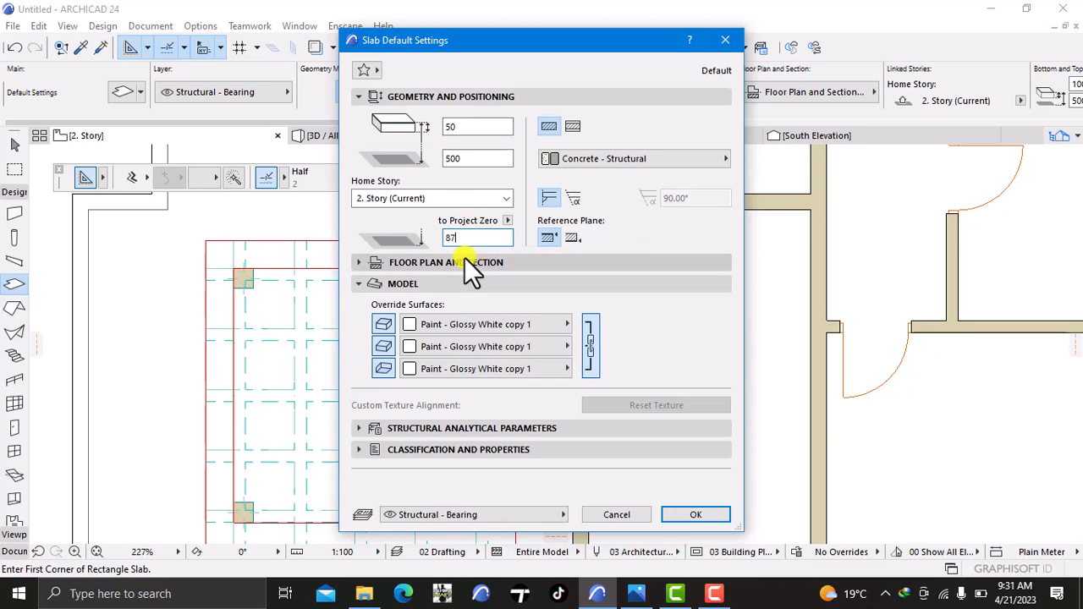
Override all three default slab surfaces with Glass - Satin and accept the slab settings
left_click(421, 324)
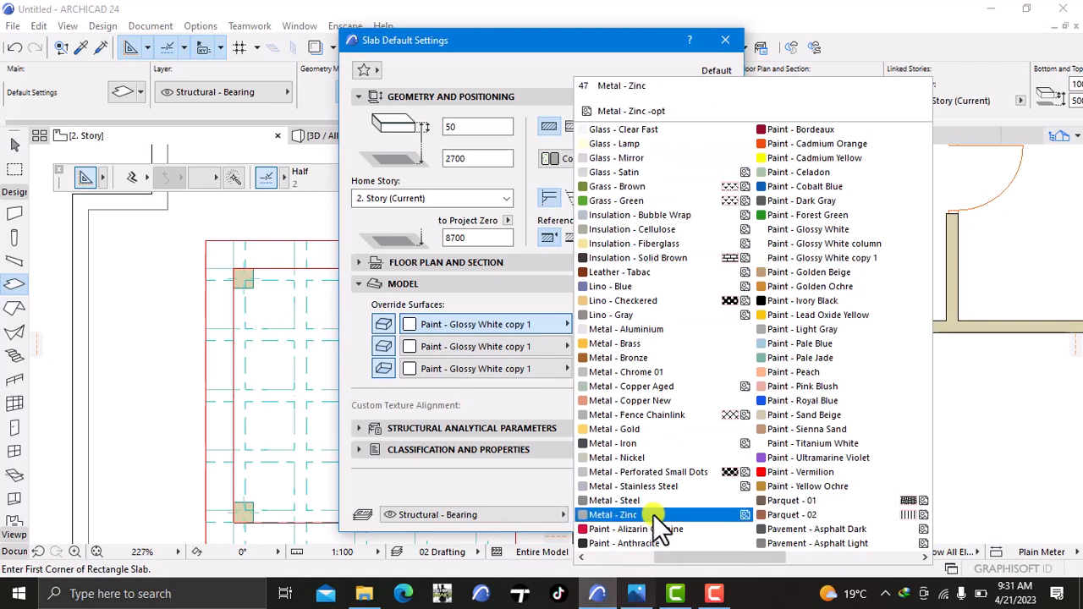
left_click(630, 556)
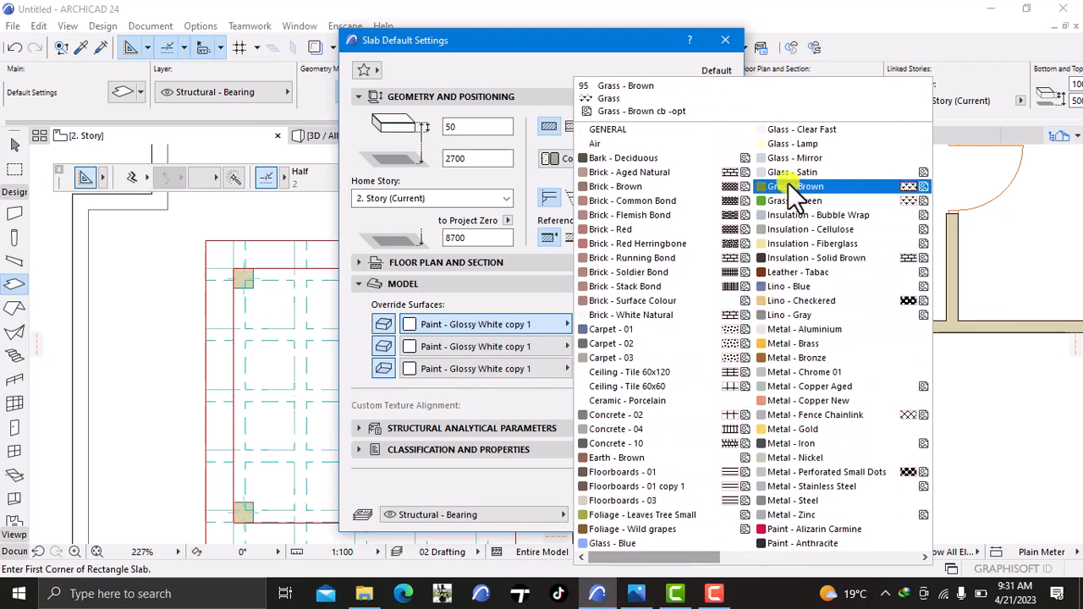
left_click(829, 173)
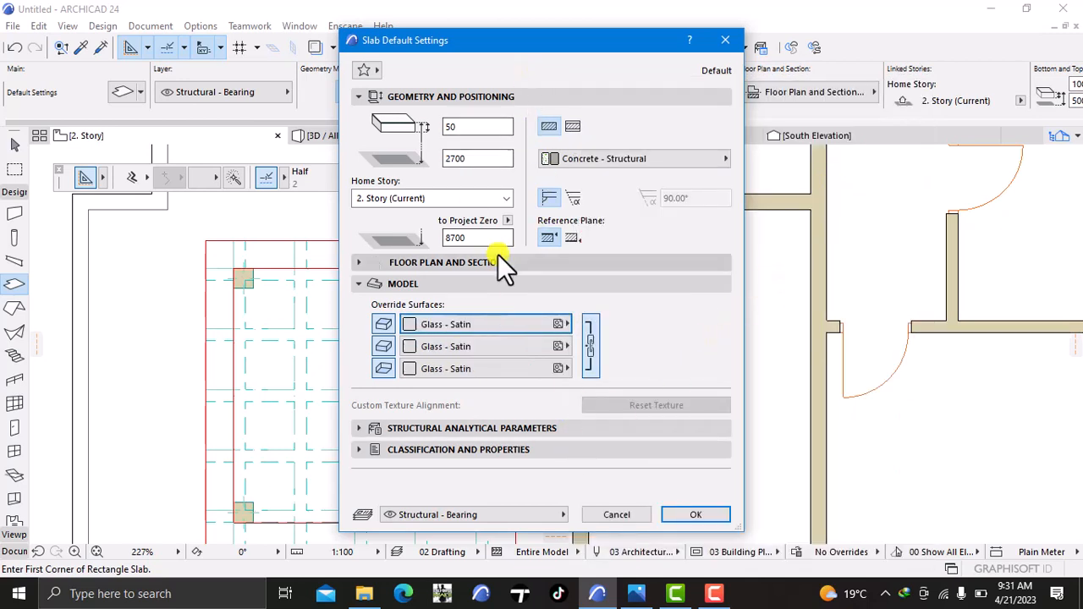
left_click(687, 513)
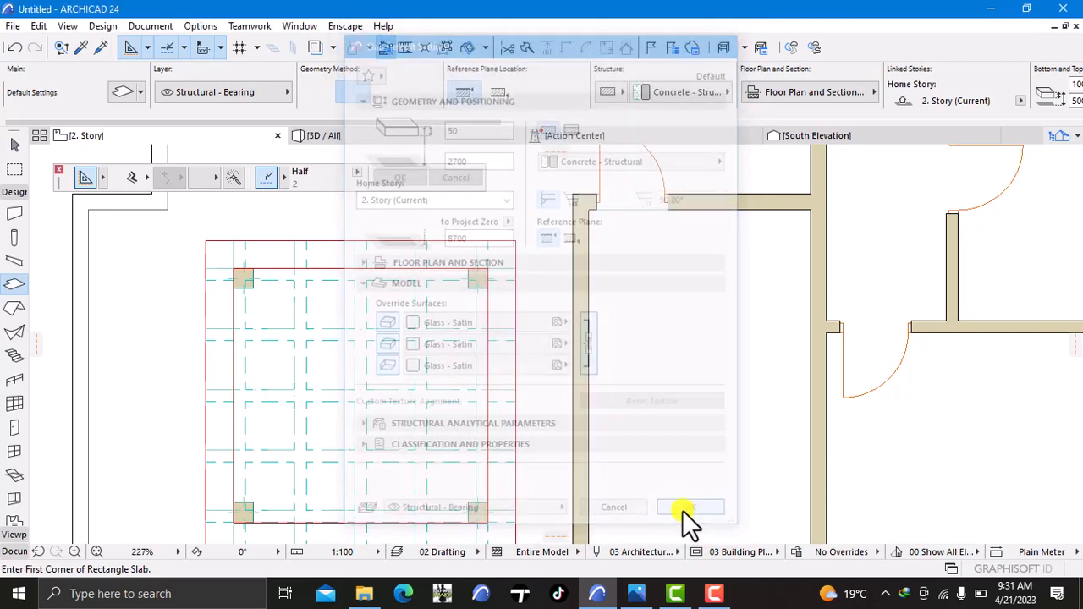
Draw a rectangular slab over the pergola, from the upper-left to the lower-right corner of its outer red outline
left_click(204, 240)
scroll(307, 389, "down", 1)
middle_click_drag(307, 390, 295, 319)
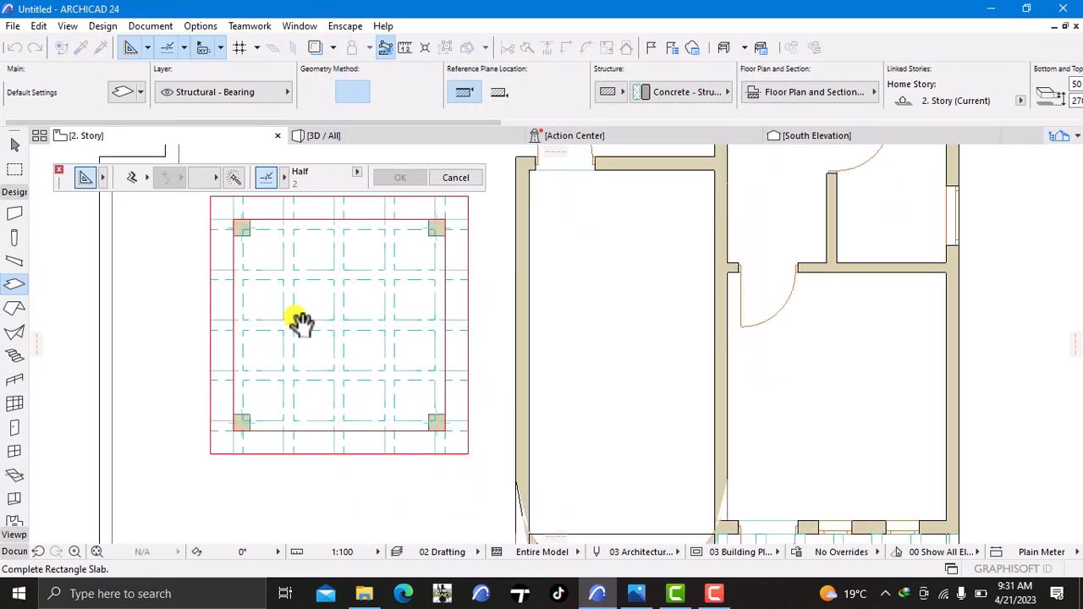
scroll(411, 380, "up", 1)
left_click(490, 415)
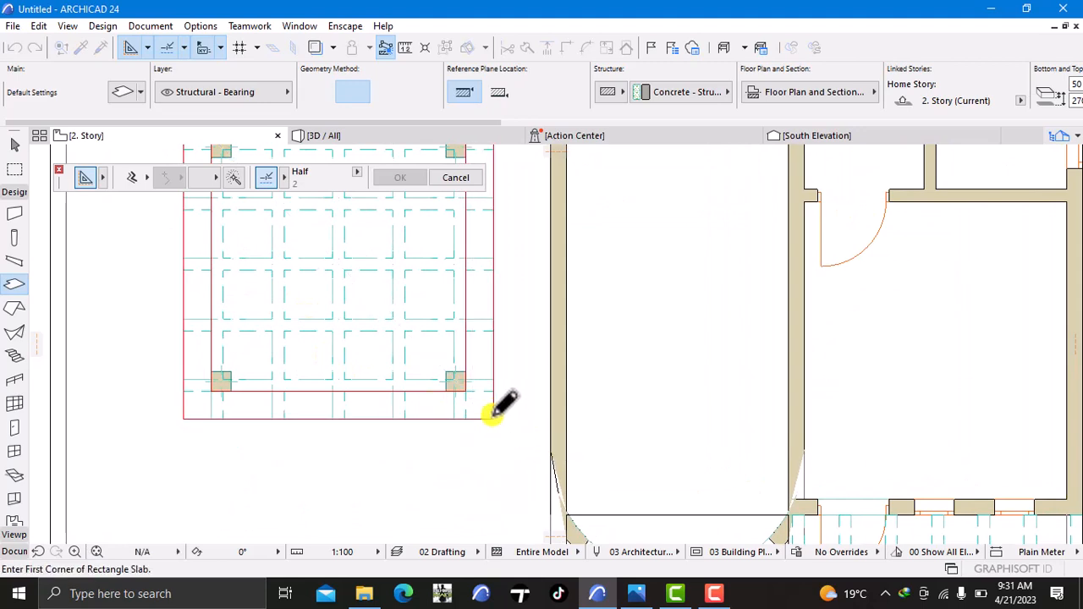
Examine the pergola's glass roof in the 3D view from above and select the roof slab
left_click(342, 137)
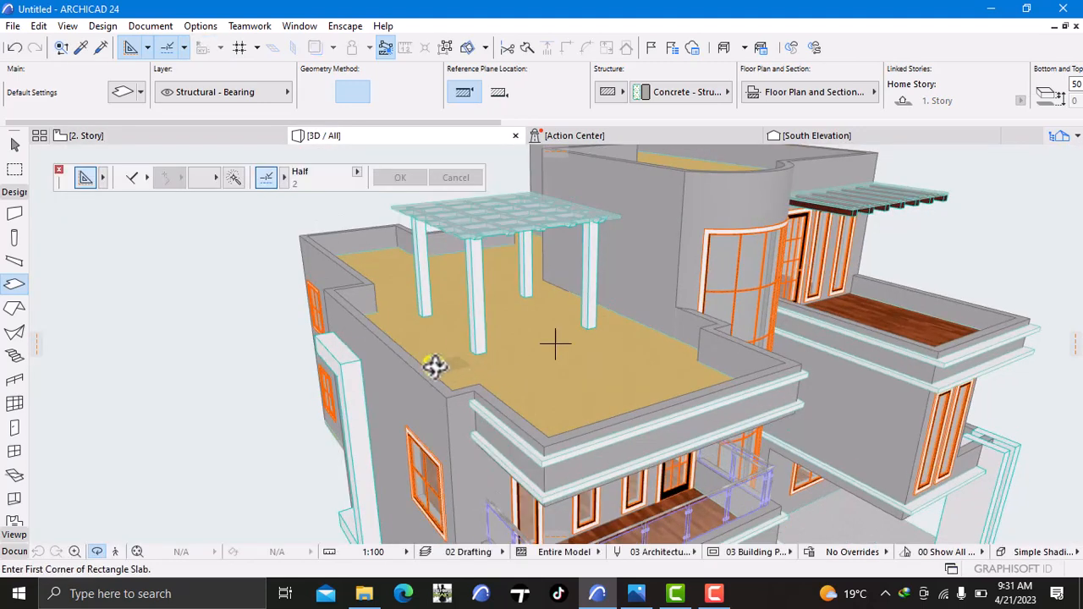
right_click(137, 368)
left_click(180, 390)
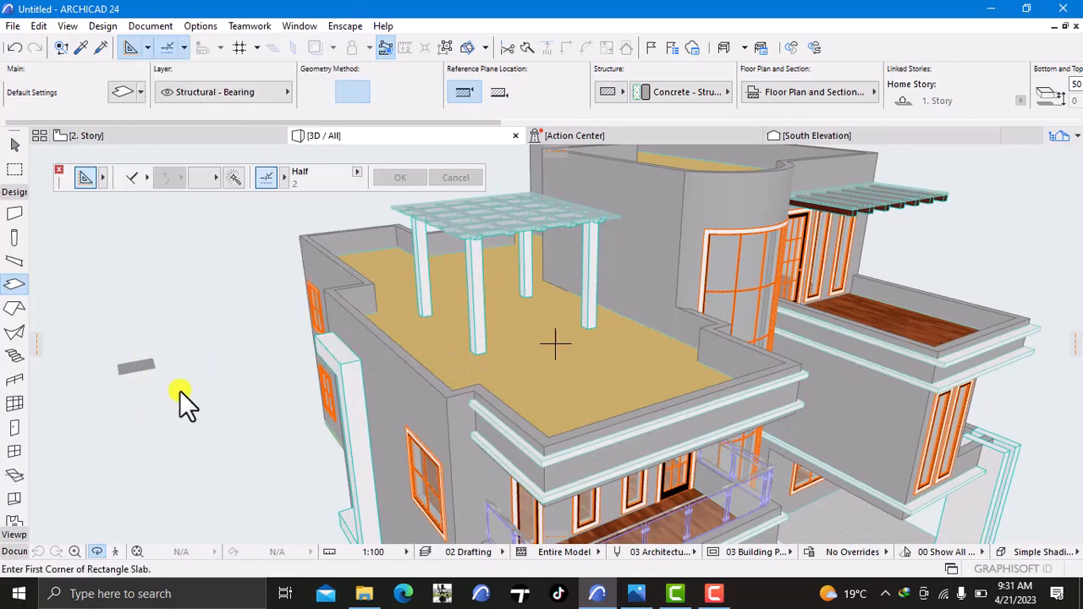
left_click_drag(179, 390, 580, 442)
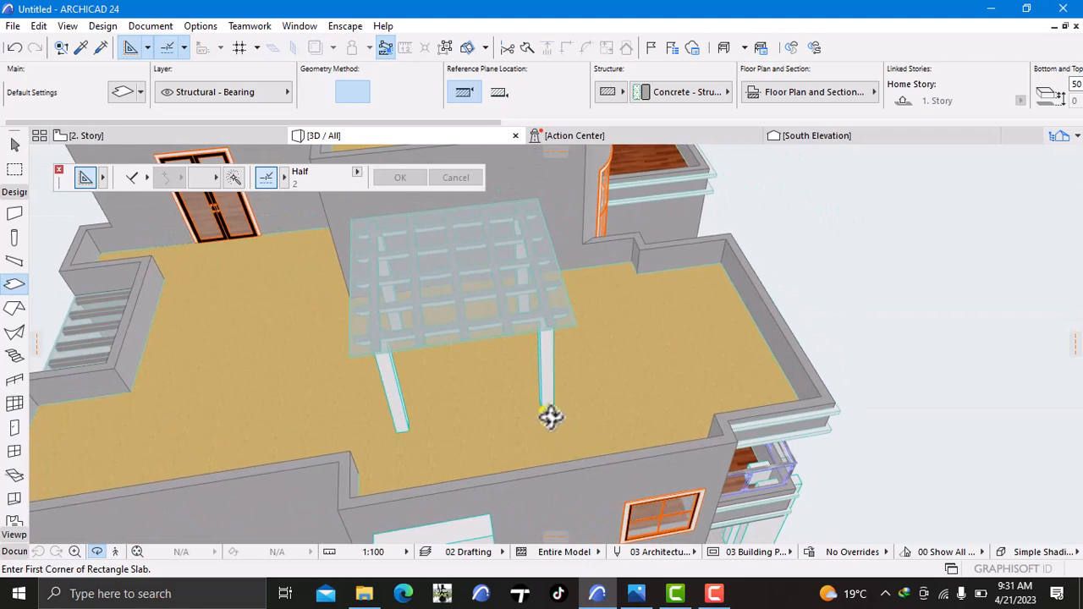
left_click(497, 330, "shift")
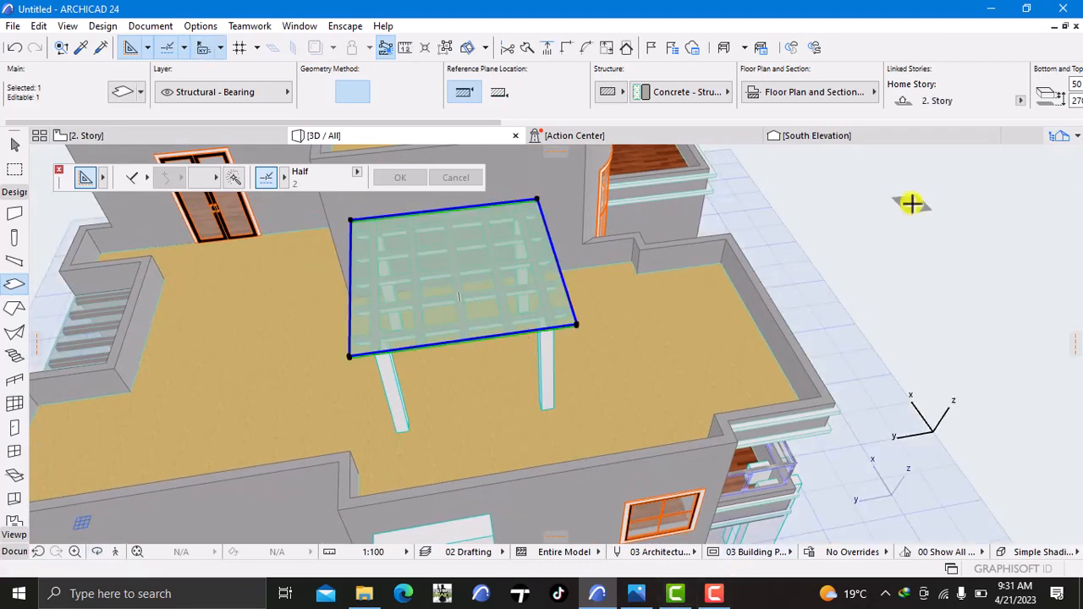
Override the pergola roof slab's surfaces with Glass - Clear Fast, deselect it and view the pergola from another angle in 3D
right_click(910, 203)
left_click(905, 218)
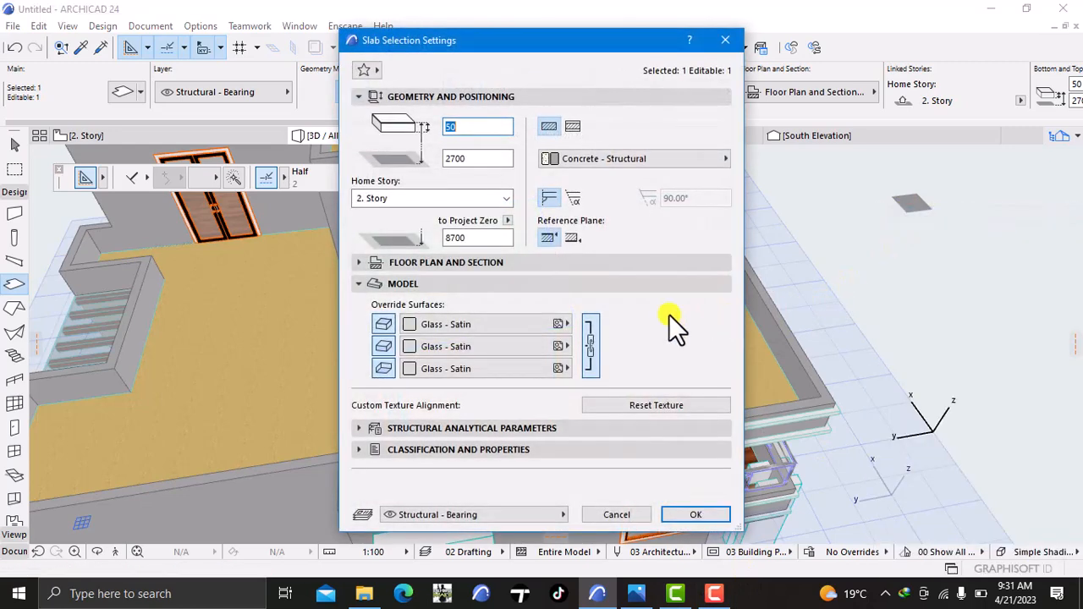
left_click(446, 326)
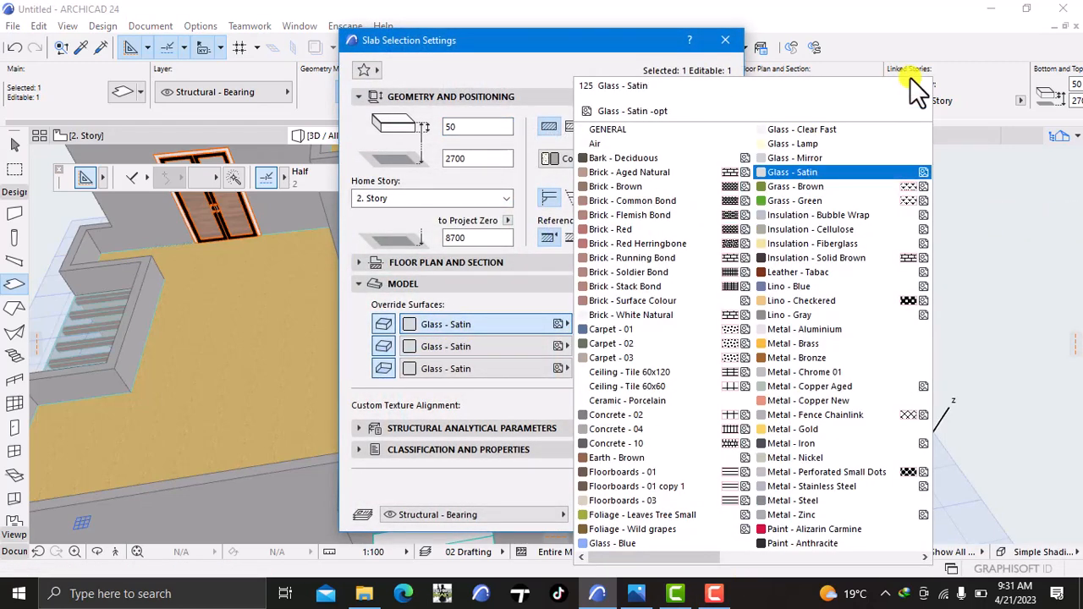
left_click(822, 134)
left_click(693, 514)
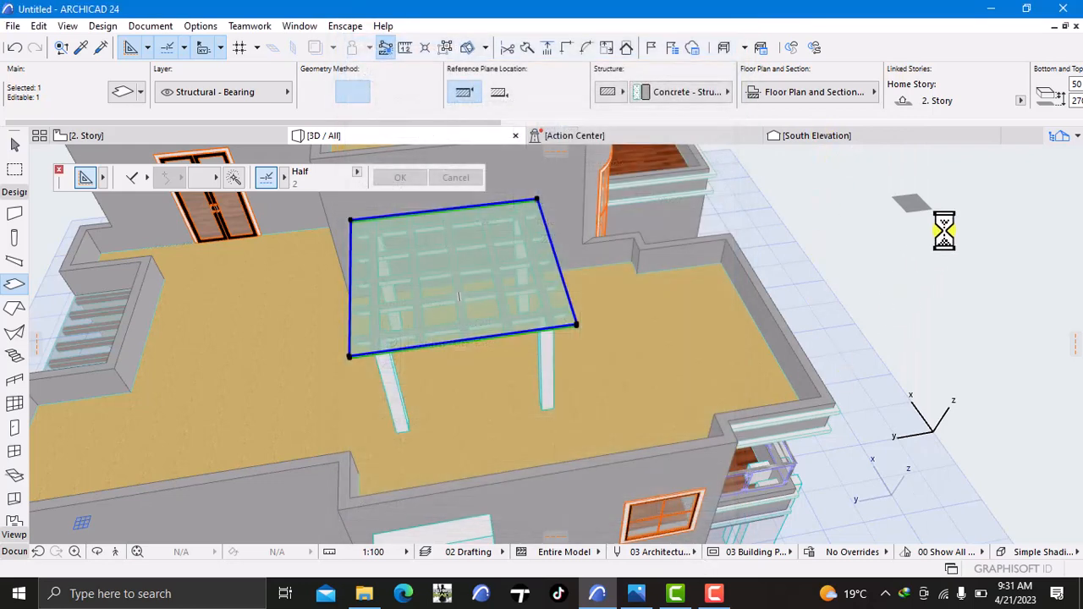
key("Escape")
right_click(949, 301)
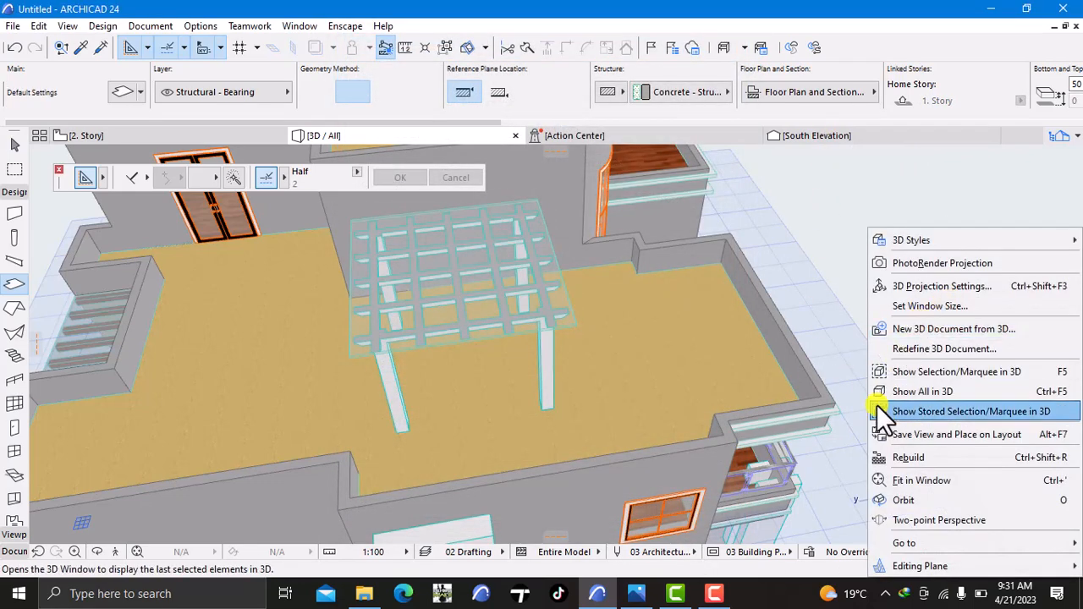
left_click(894, 520)
middle_click_drag(903, 332, 764, 326, "shift")
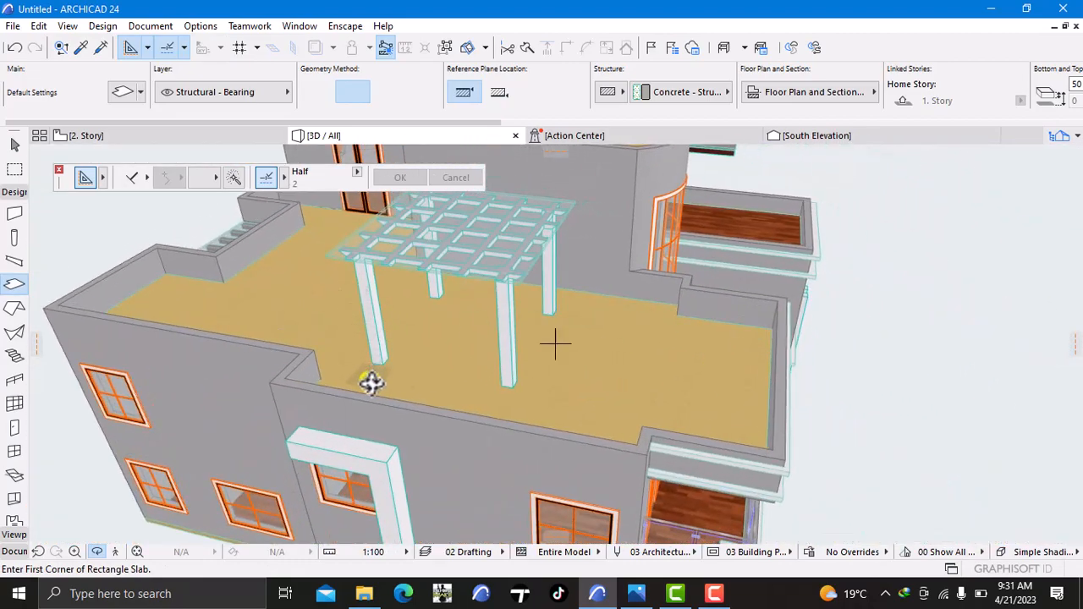
Return to the 2. Story floor plan and set all three default slab surface overrides to Tiles - White Matte 15x15
left_click(95, 137)
scroll(323, 304, "down", 5)
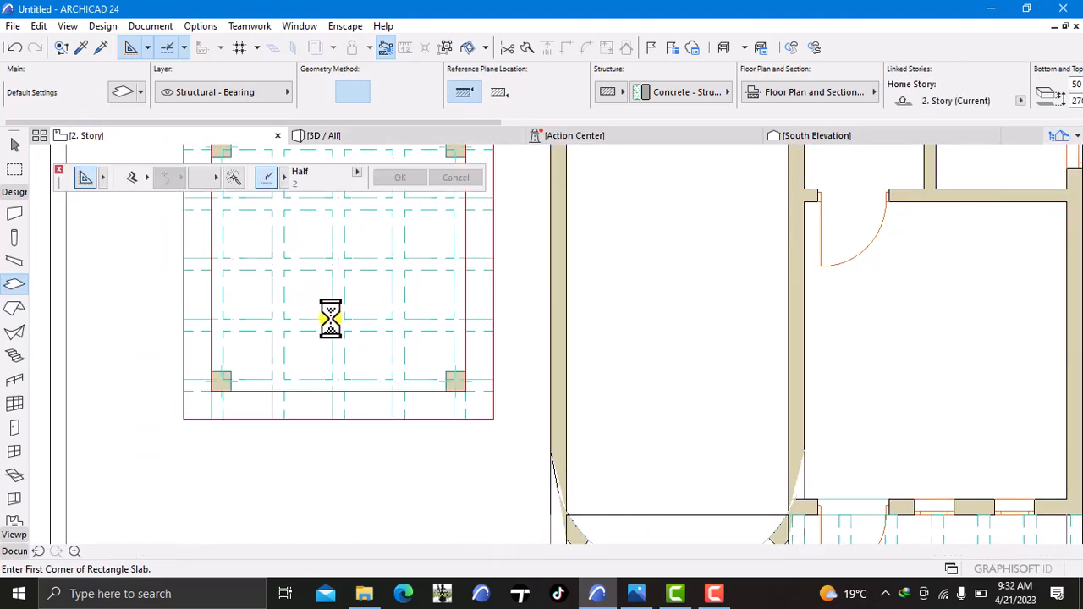
scroll(324, 351, "up", 2)
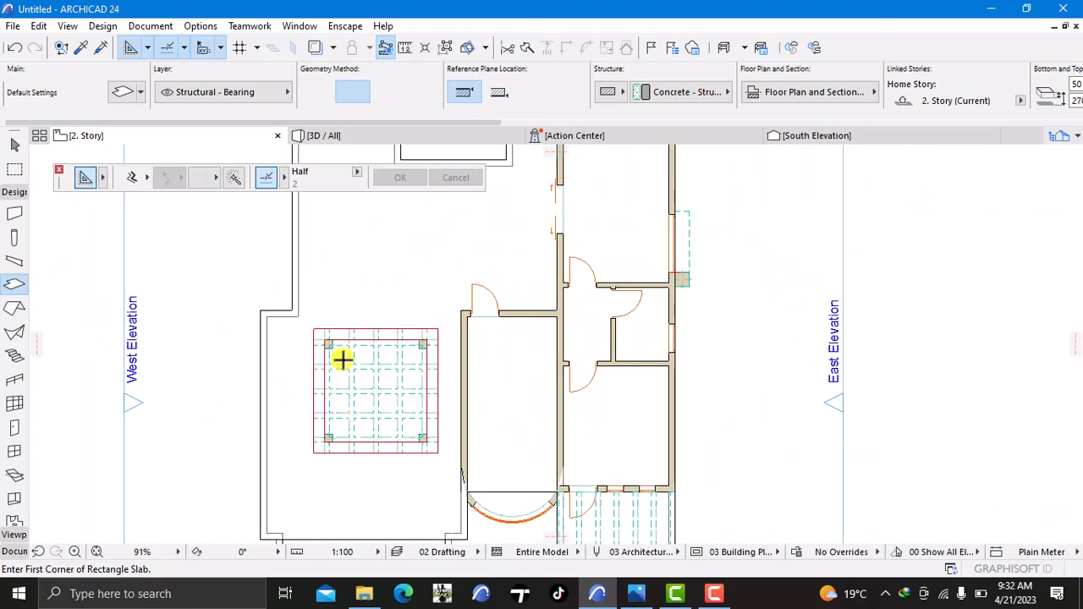
double_click(14, 285)
left_click(510, 325)
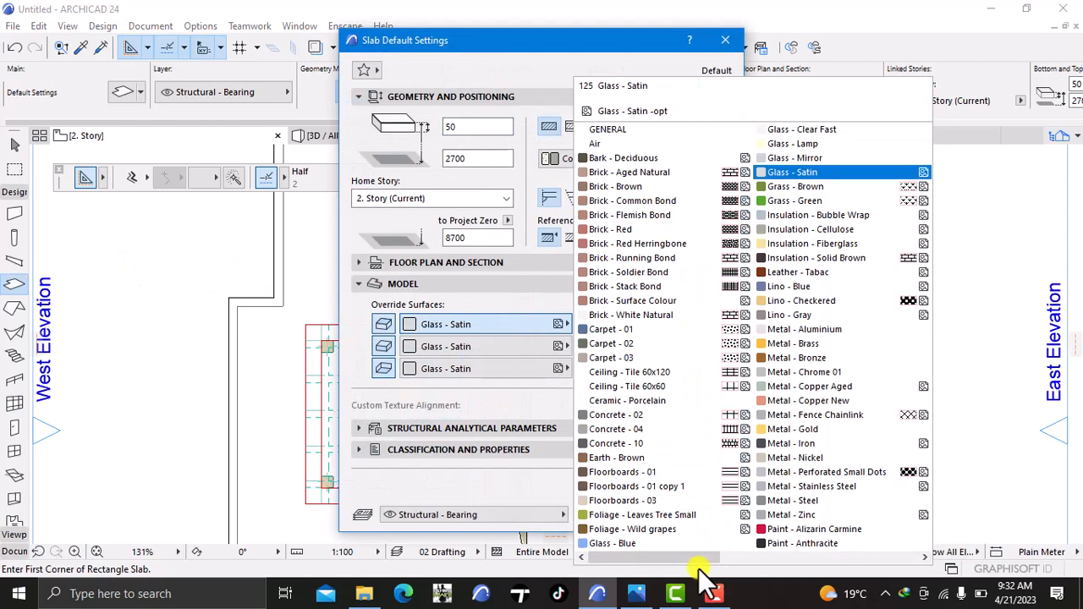
left_click(759, 557)
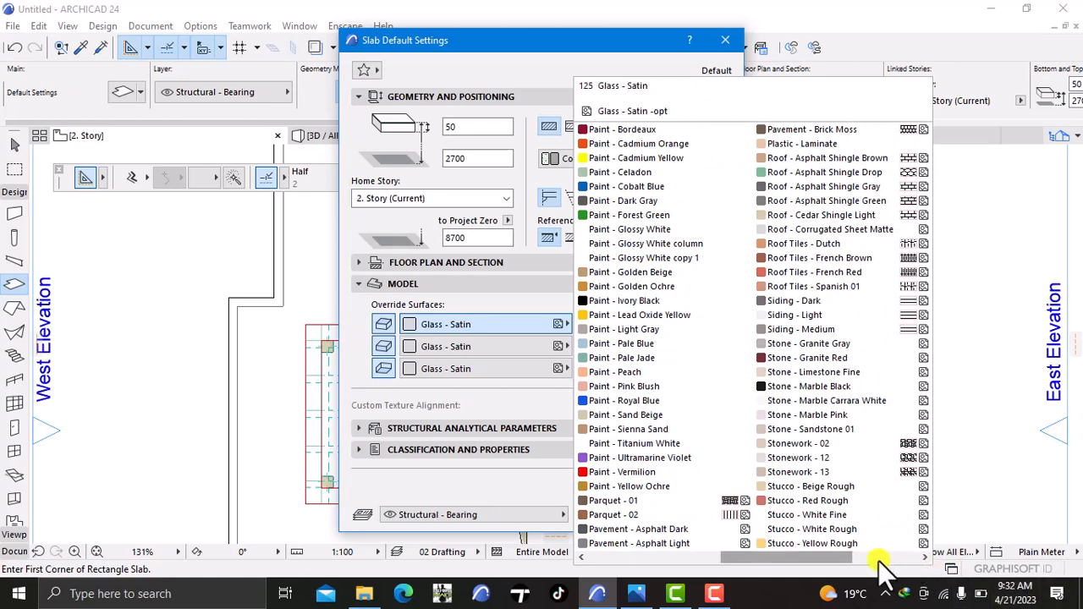
left_click(693, 557)
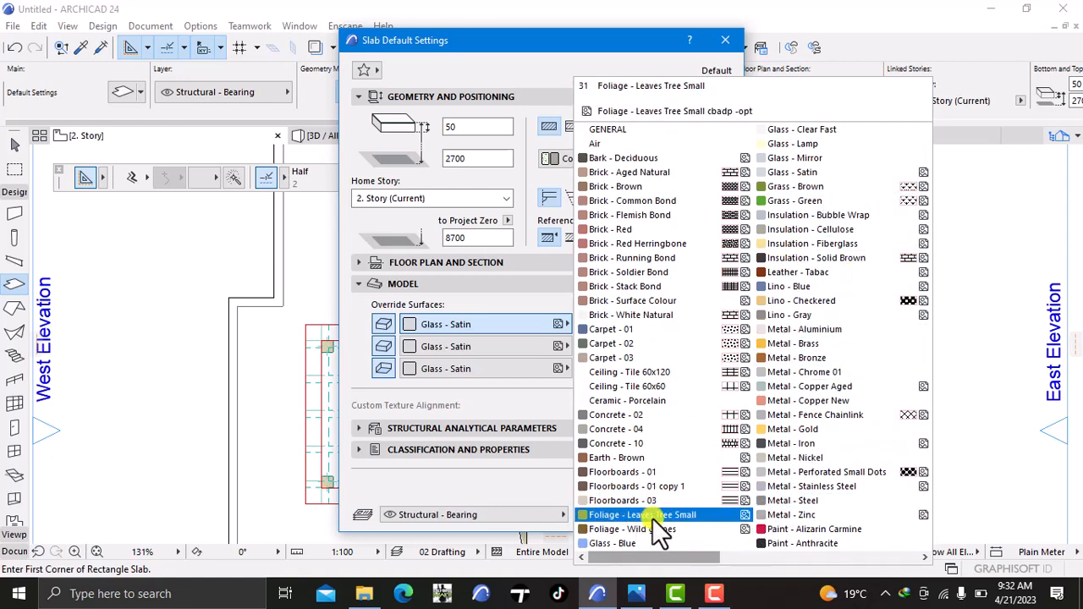
left_click(761, 557)
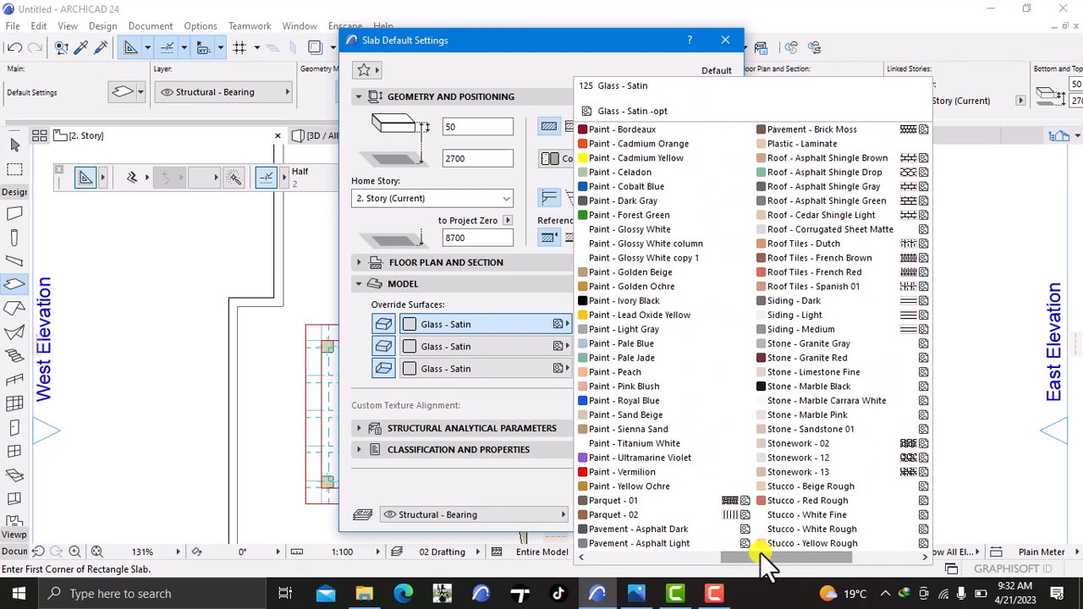
left_click(897, 557)
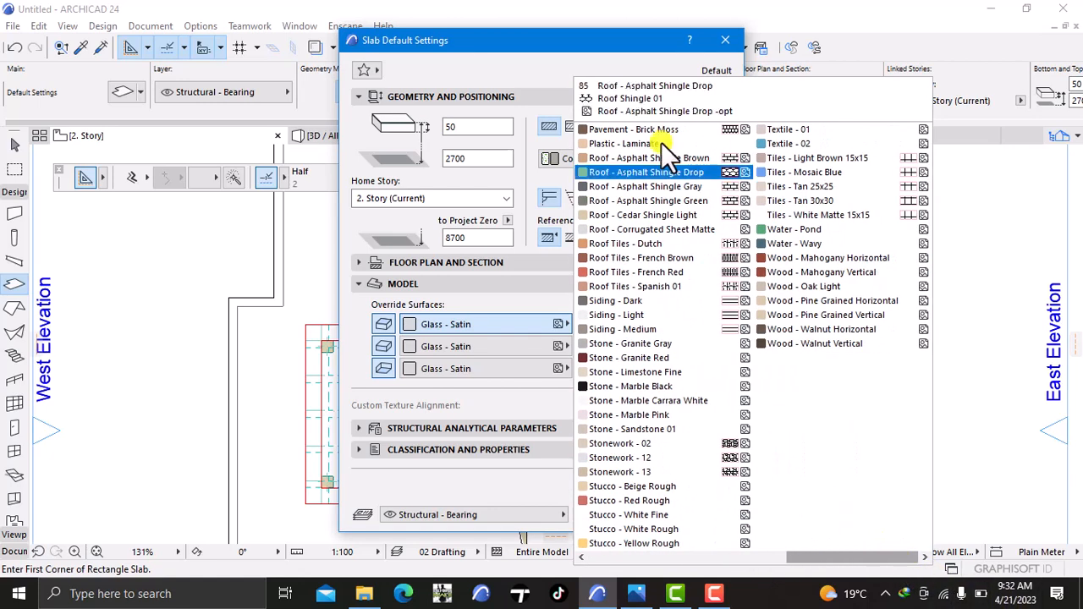
left_click(798, 216)
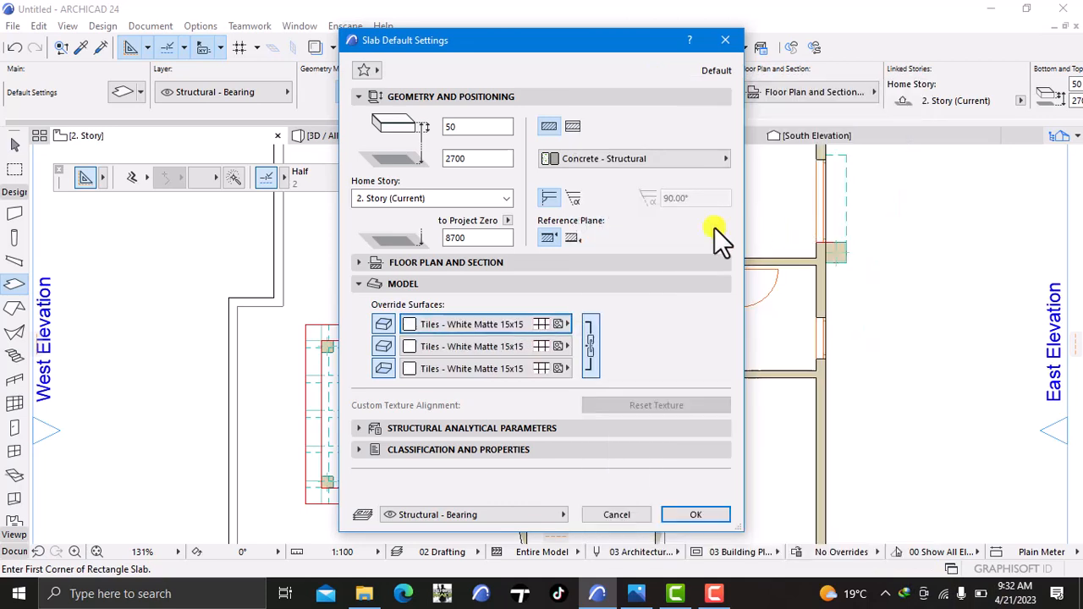
Set the default slab's edge and bottom overrides to Paint - Glossy White copy 1 and unlink the three surfaces
left_click(385, 348)
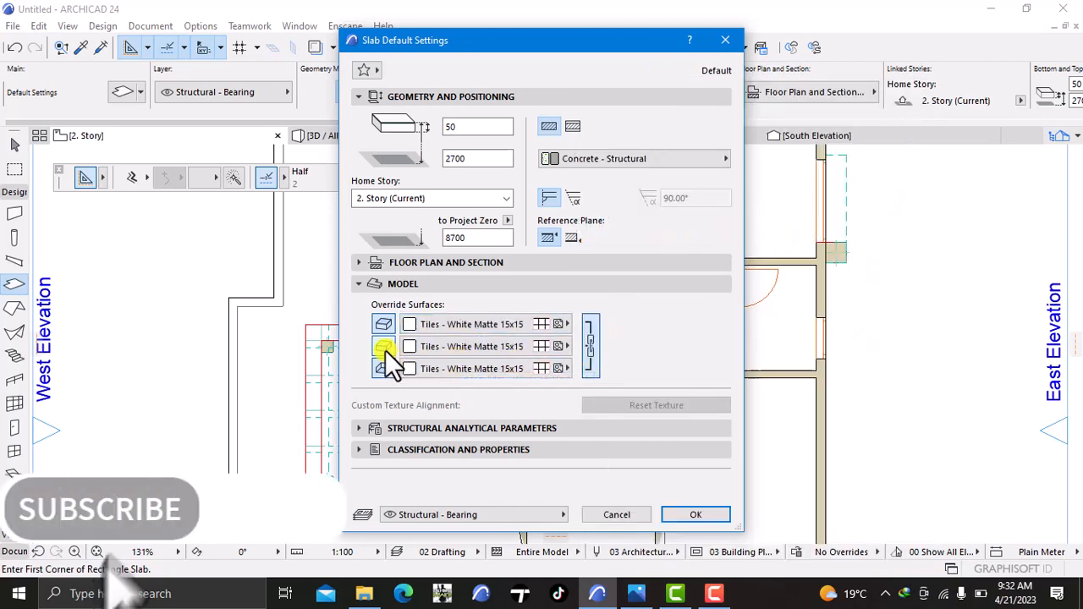
left_click(384, 371)
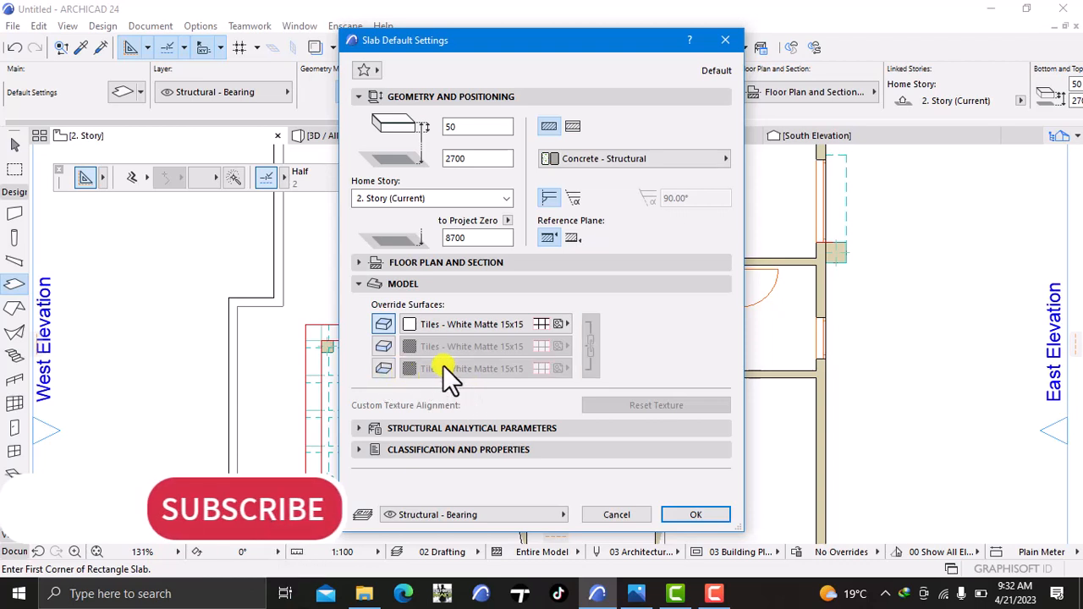
left_click(386, 347)
left_click(387, 366)
left_click(592, 346)
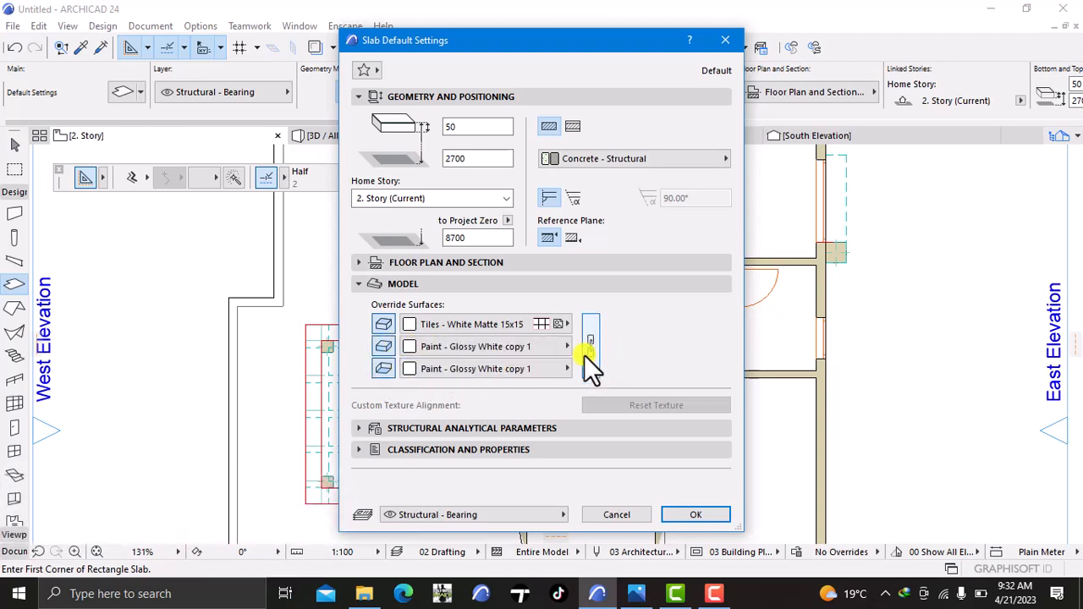
Set the slab defaults to an elevation of 6000 to Project Zero and a thickness of 100, and accept them
left_click(489, 239)
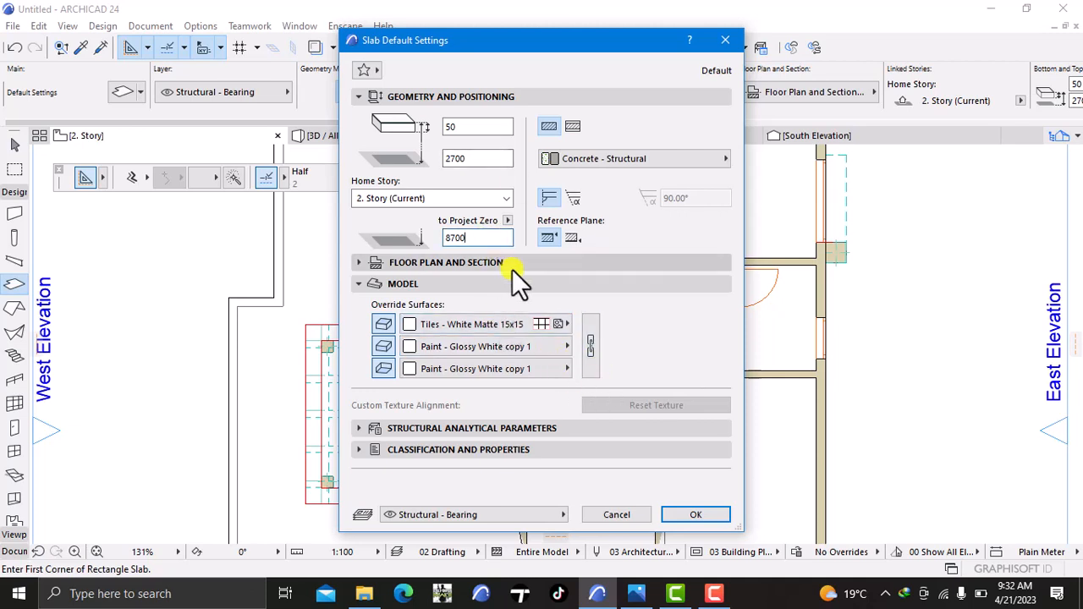
key("BackSpace")
key("BackSpace")
key("BackSpace")
key("BackSpace")
type("6000")
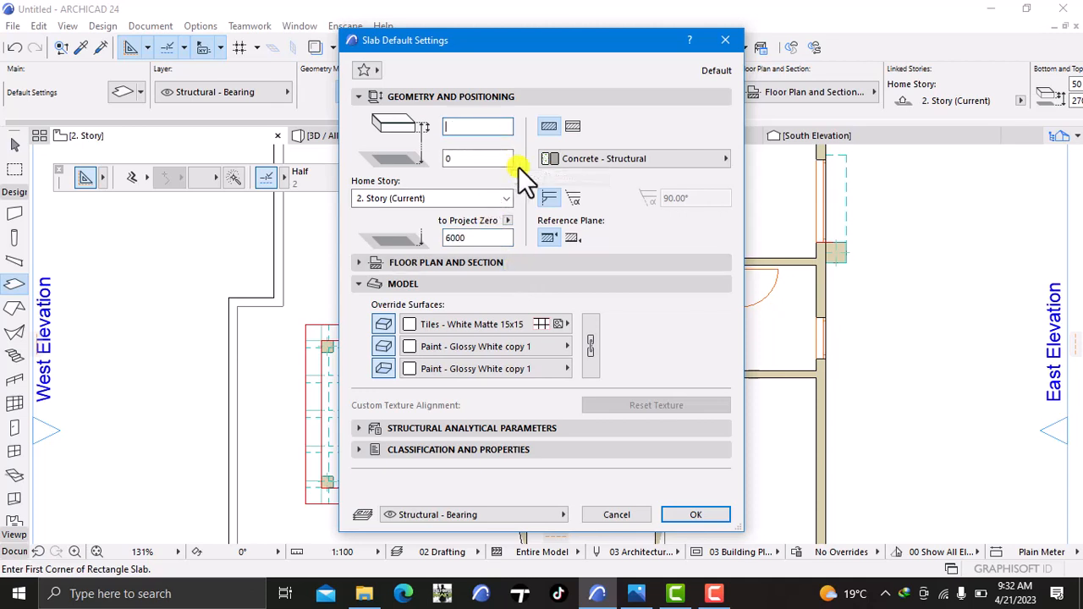
type("100")
left_click(681, 516)
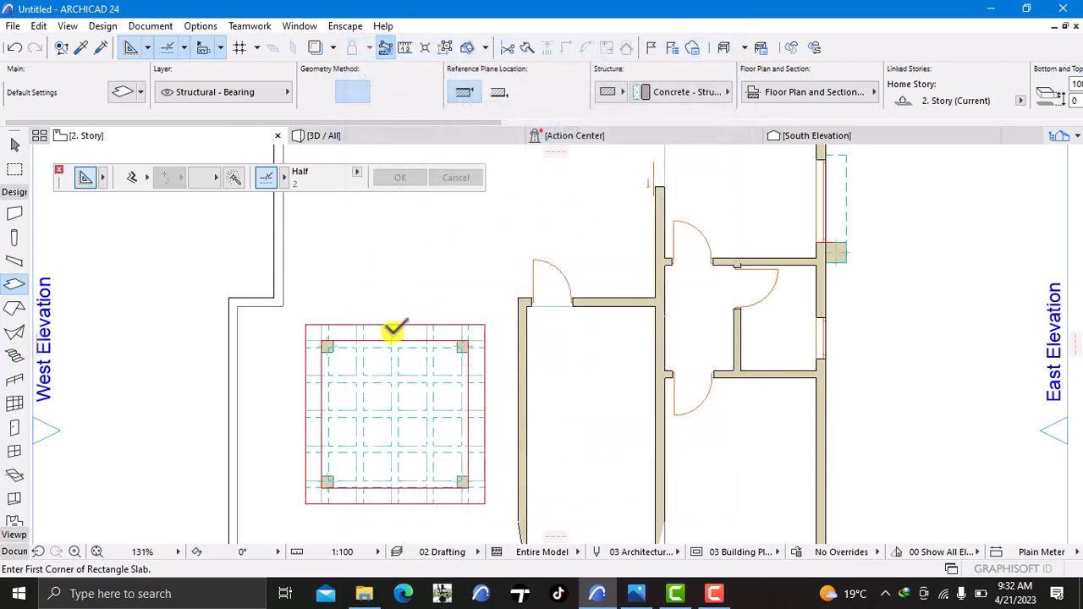
Draw a rectangular floor slab between opposite corners of the pergola's outer red outline and show it in 3D
left_click(306, 325)
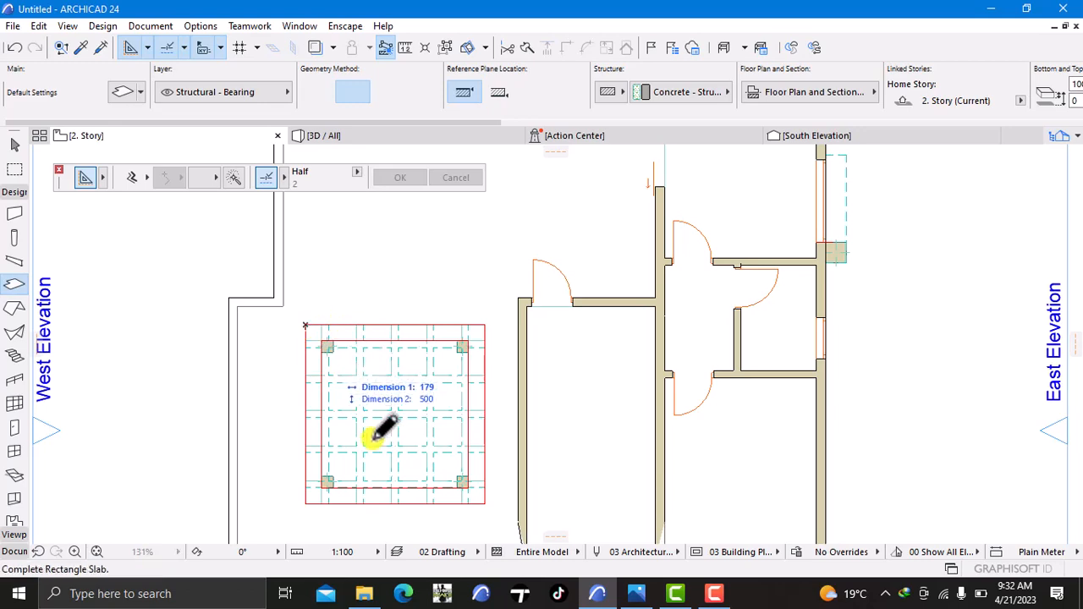
left_click(485, 503)
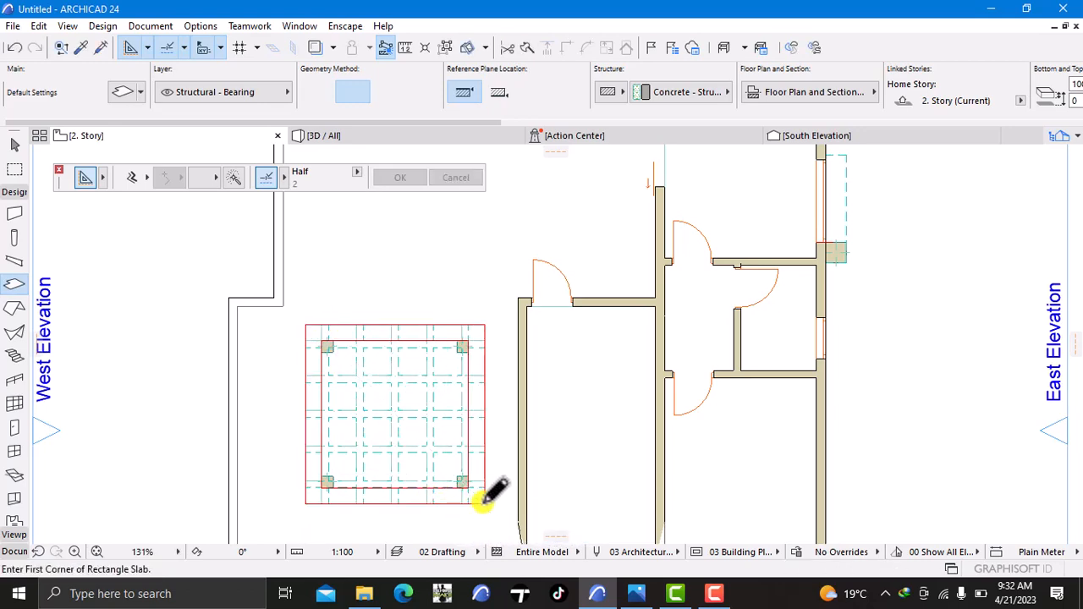
left_click(374, 135)
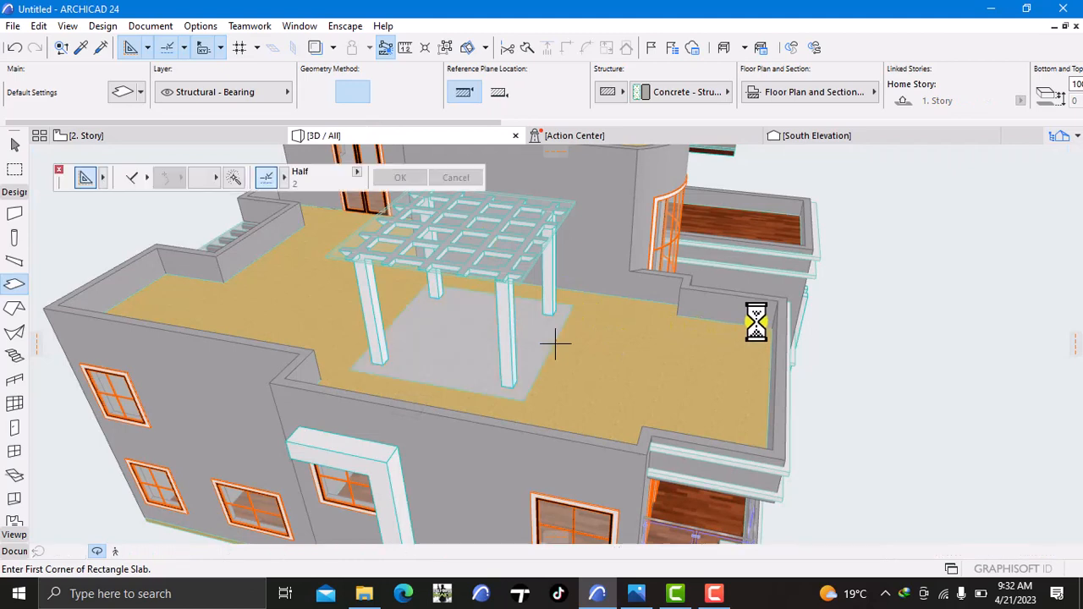
scroll(542, 359, "up", 3)
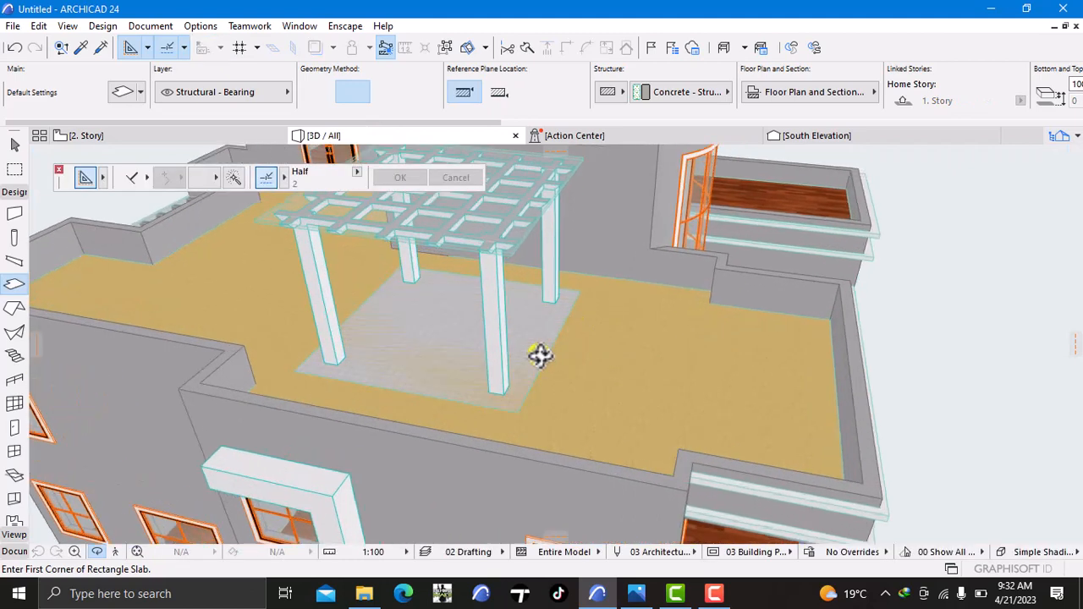
Set the pergola floor slab's elevation to 6100 to Project Zero
left_click(480, 373, "shift")
right_click(967, 215)
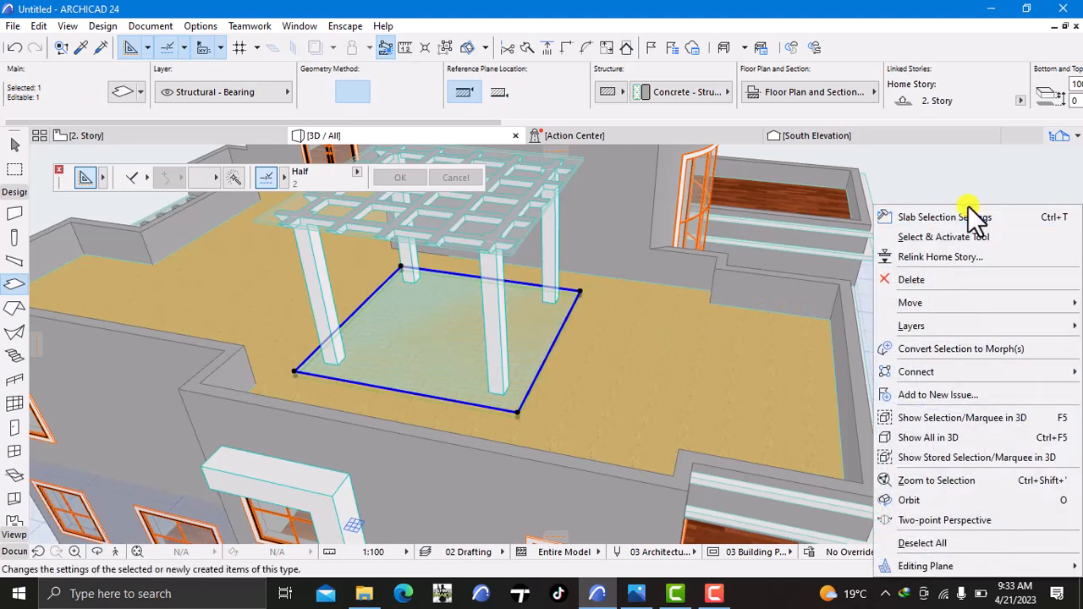
left_click(965, 222)
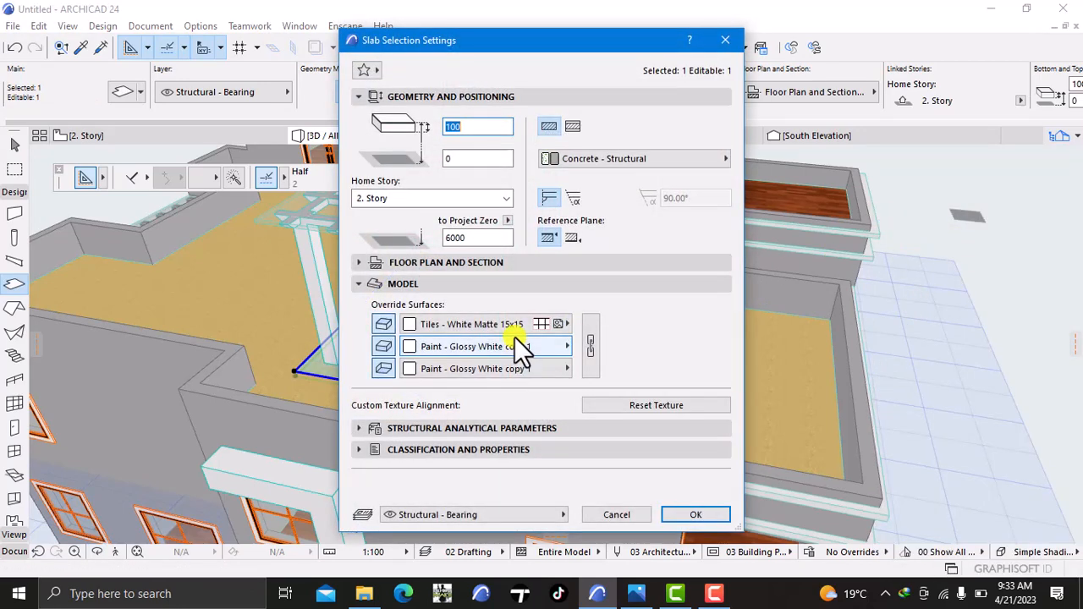
left_click(493, 243)
type("6100")
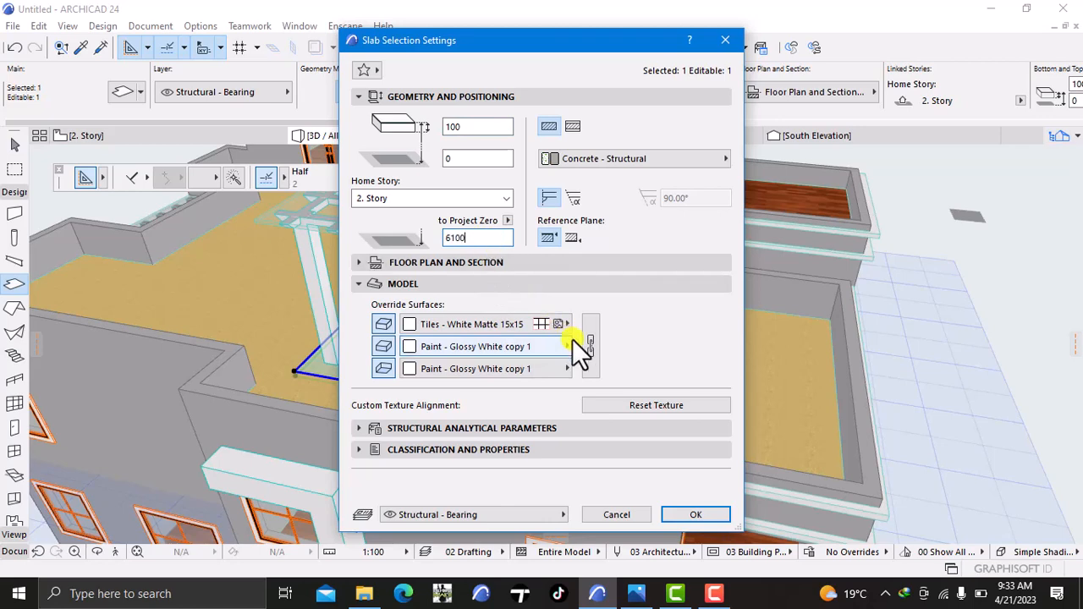
left_click(694, 515)
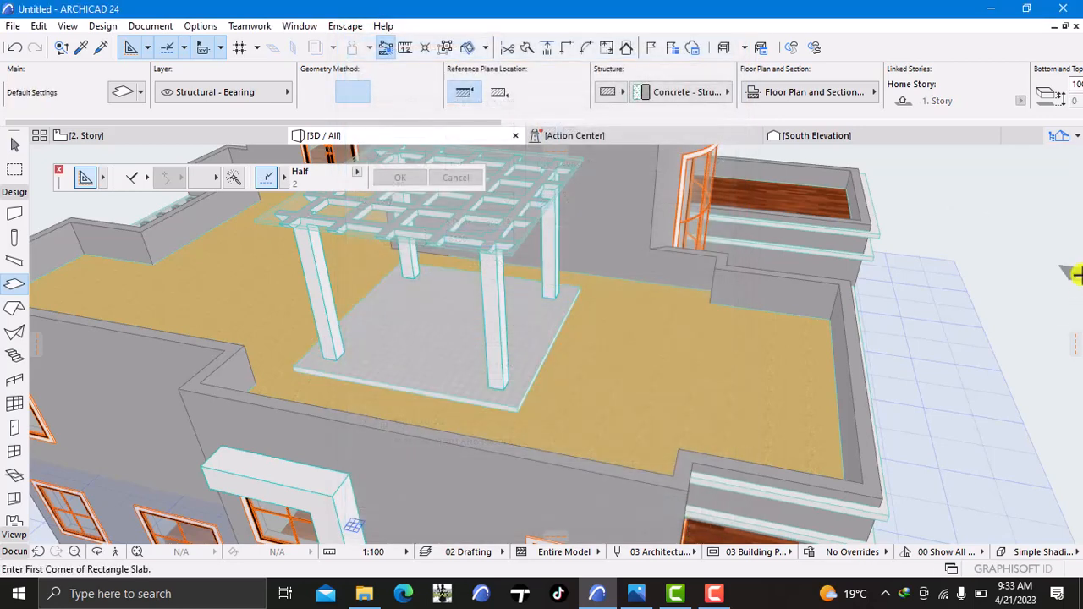
Examine the pergola and its raised tiled floor on the terrace from several angles in the 3D view
right_click(1017, 275)
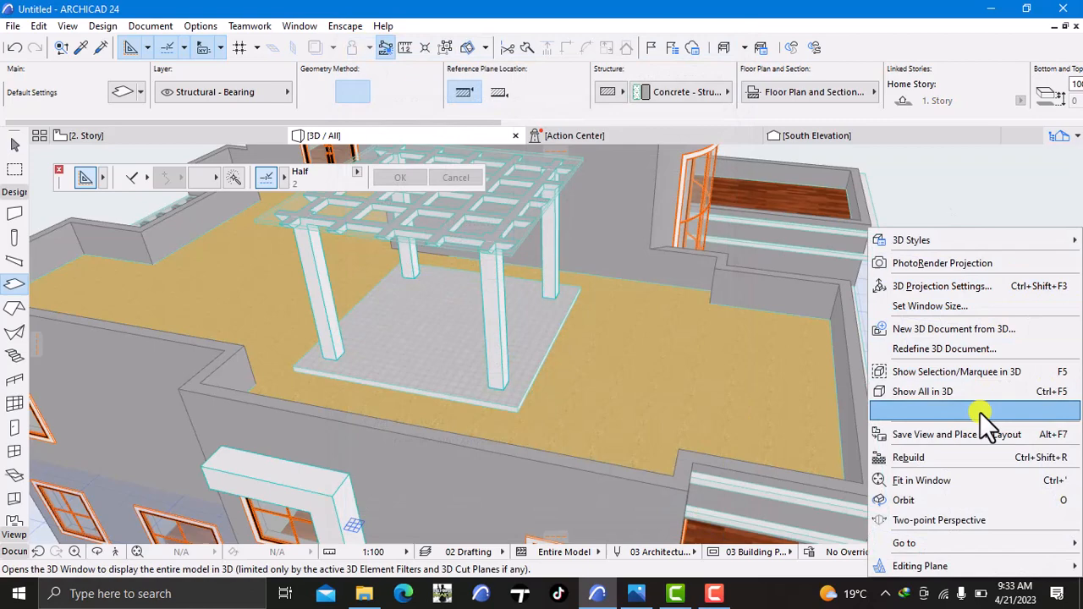
left_click(969, 496)
middle_click_drag(1028, 244, 736, 240, "shift")
middle_click_drag(572, 312, 631, 303, "shift")
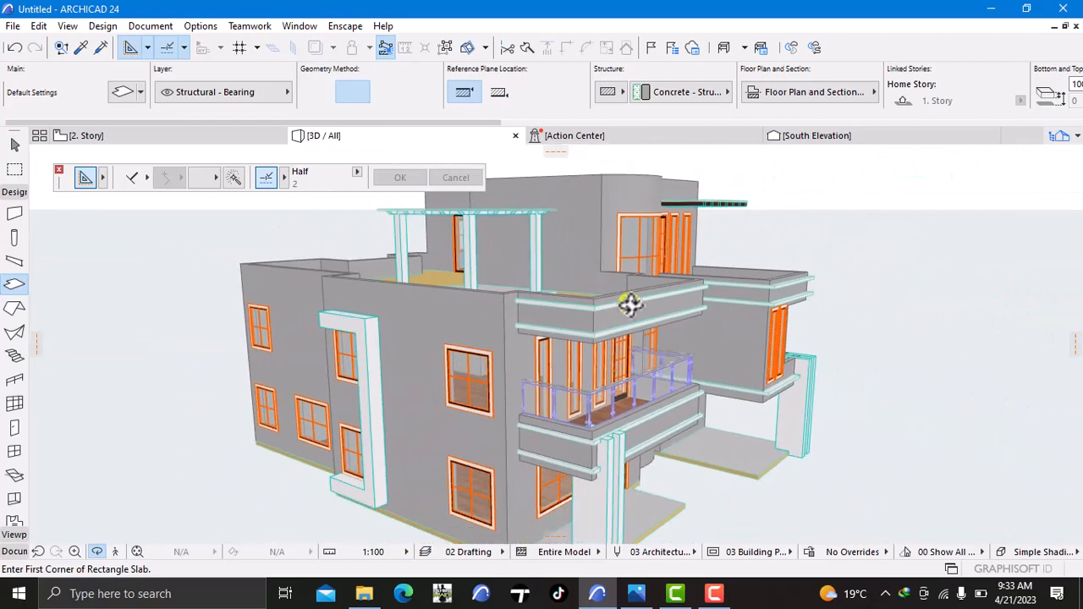
middle_click_drag(478, 306, 350, 301, "shift")
middle_click_drag(606, 294, 707, 332, "shift")
scroll(476, 240, "up", 5)
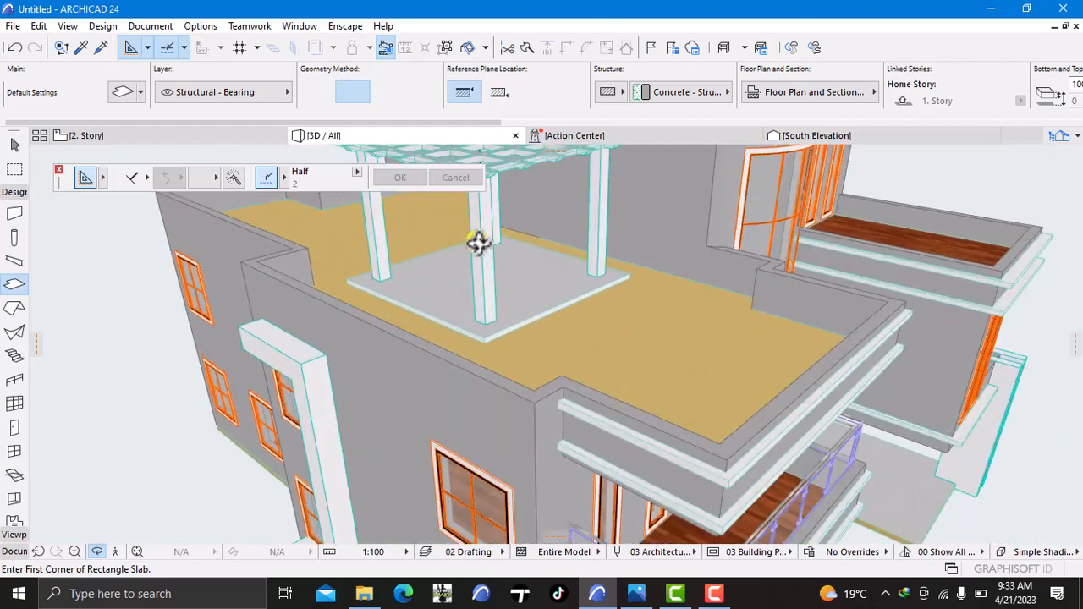
scroll(555, 342, "down", 3)
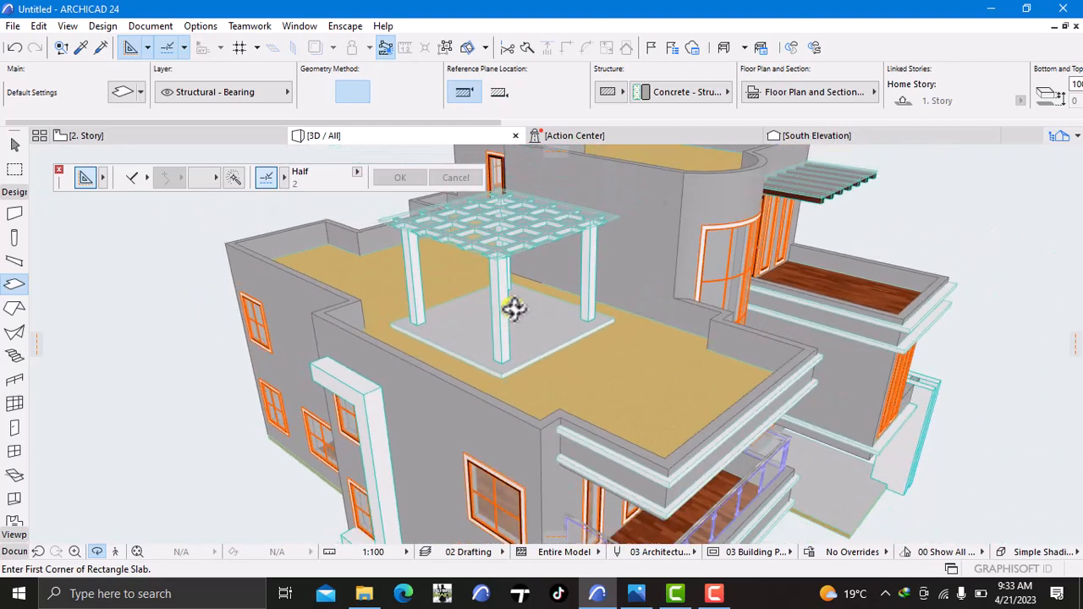
Examine the whole building in 3D, including the front facade, balconies and curved glass stair tower
middle_click_drag(522, 306, 494, 260)
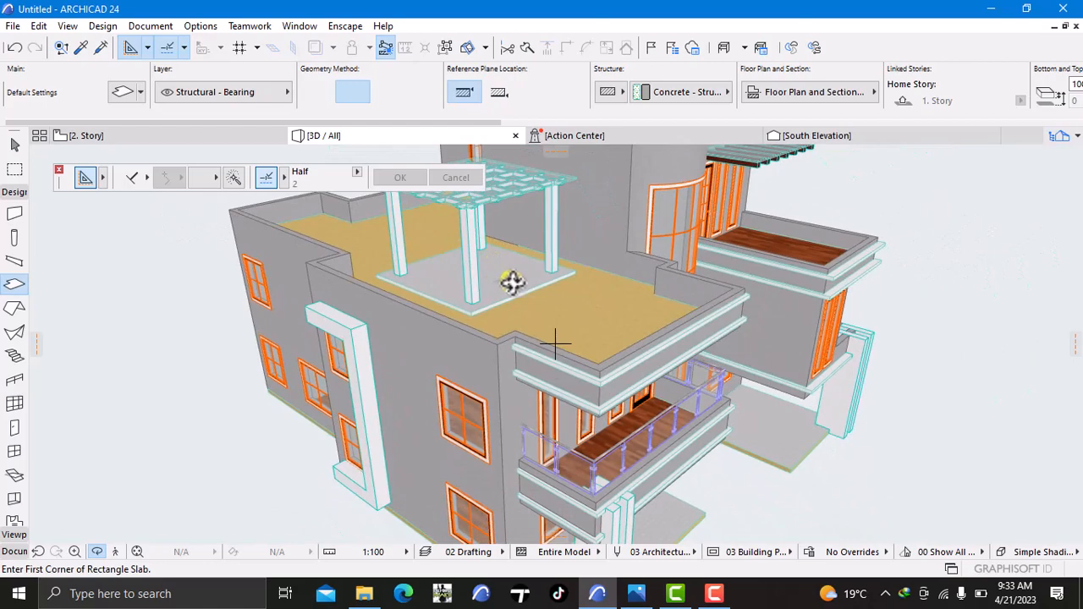
scroll(554, 342, "down", 2)
left_click_drag(779, 384, 561, 333)
left_click_drag(854, 384, 846, 382)
scroll(846, 382, "down", 1)
middle_click_drag(846, 383, 706, 296)
left_click_drag(706, 296, 677, 283)
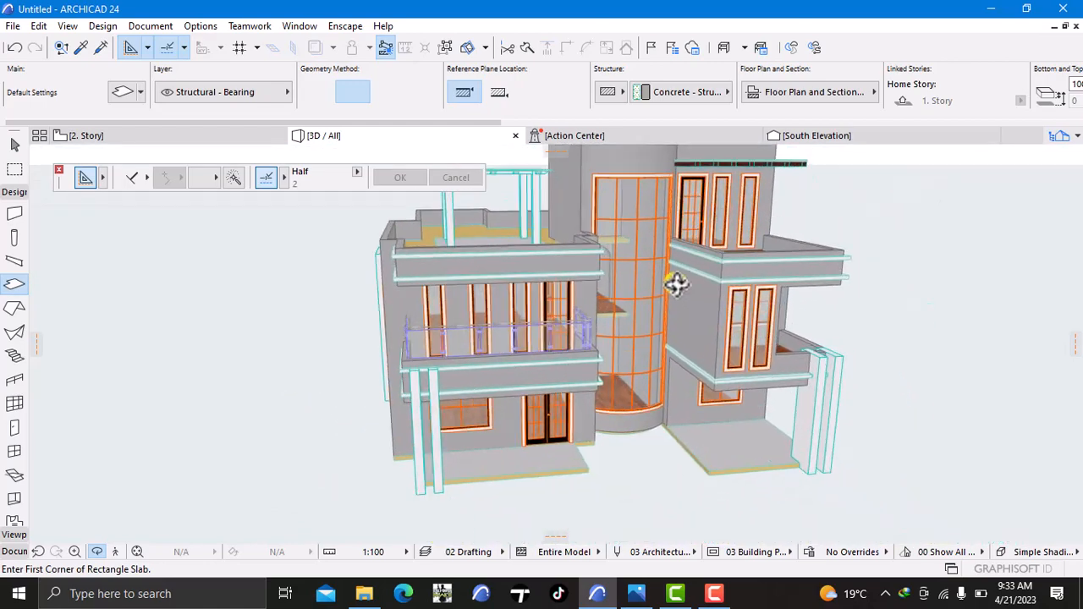
scroll(675, 285, "down", 2)
left_click_drag(785, 284, 620, 301)
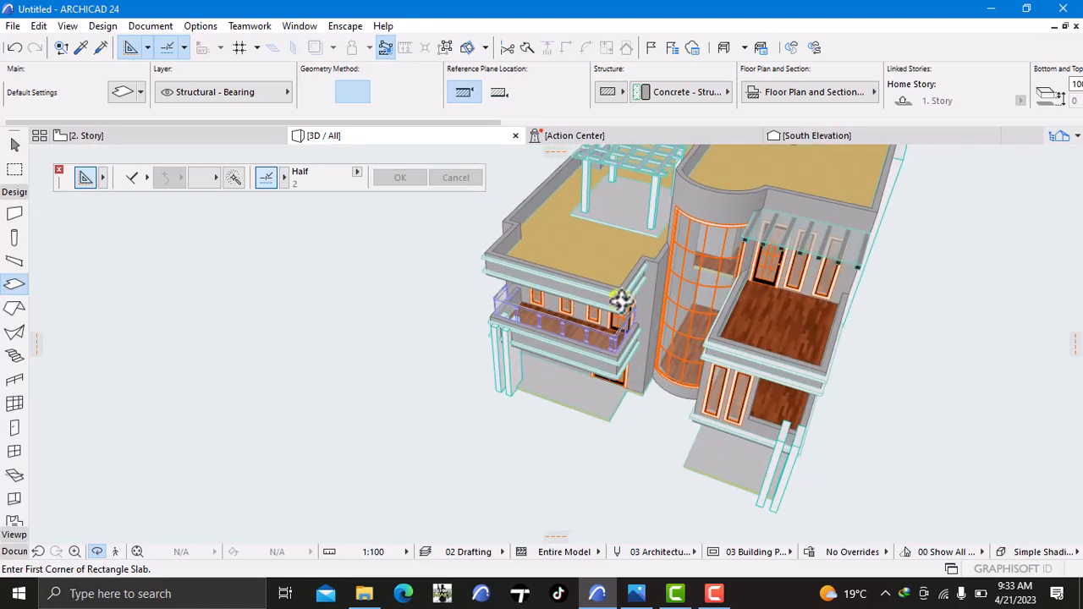
left_click_drag(817, 321, 502, 305)
scroll(478, 397, "up", 5)
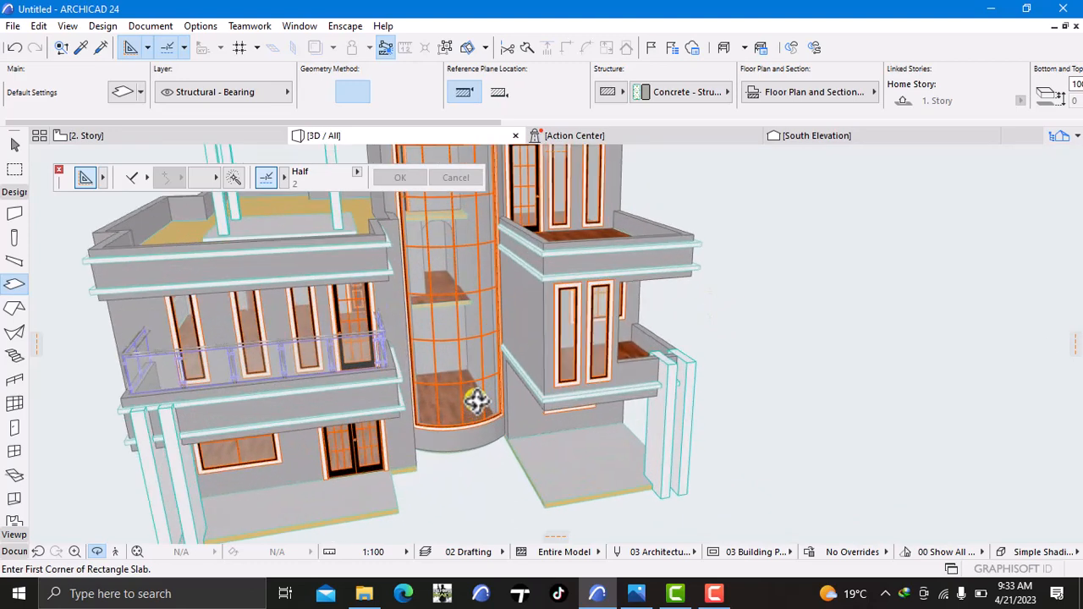
scroll(481, 377, "down", 3)
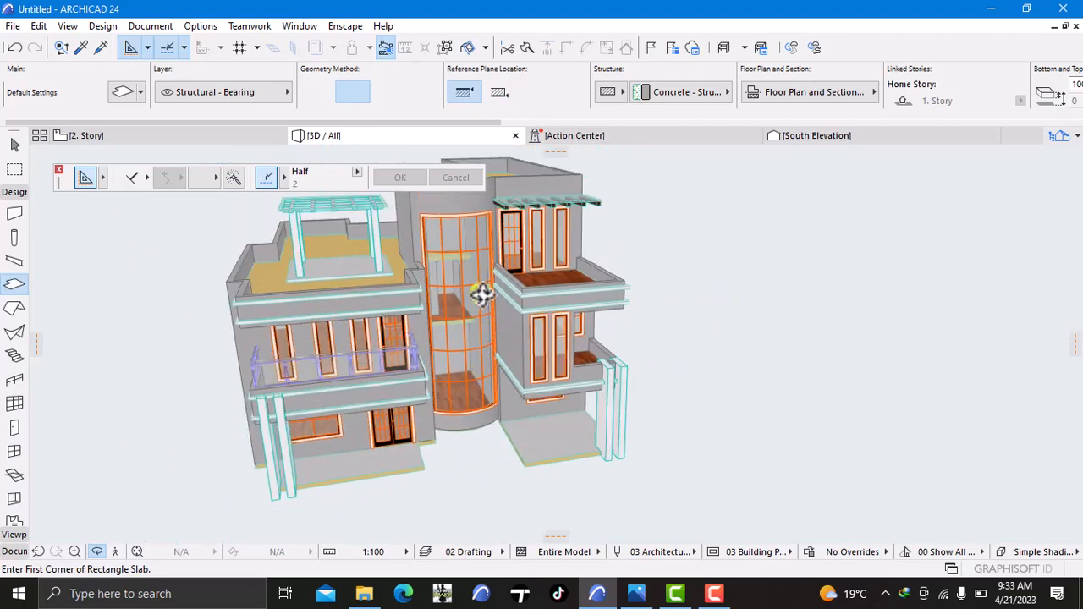
Switch to the reference rendering Image3.png in the image viewer and examine the top of the curved glass tower closely
left_click(636, 593)
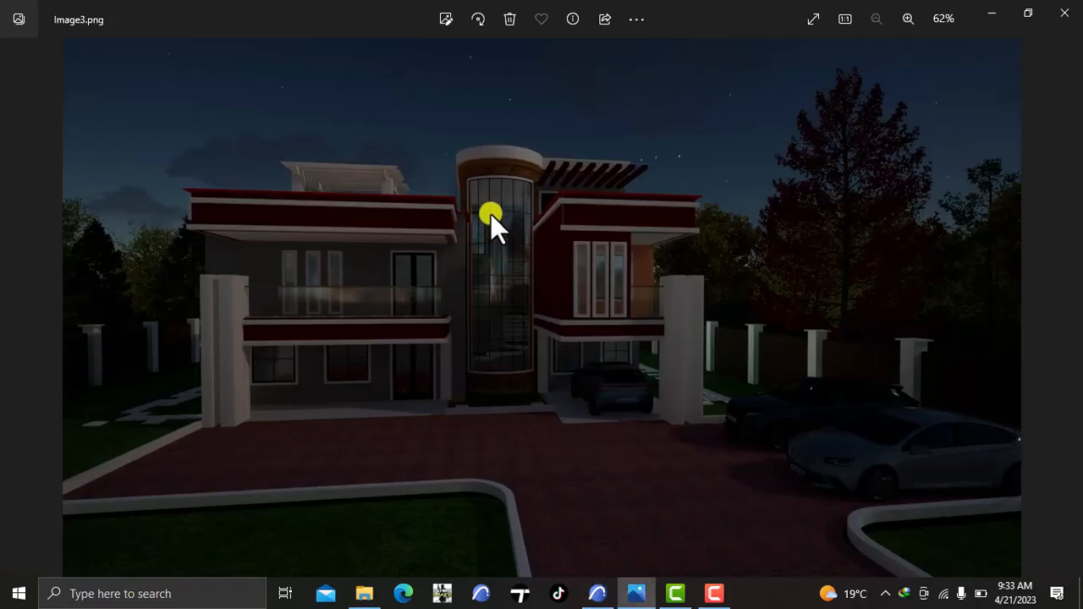
scroll(495, 212, "up", 10)
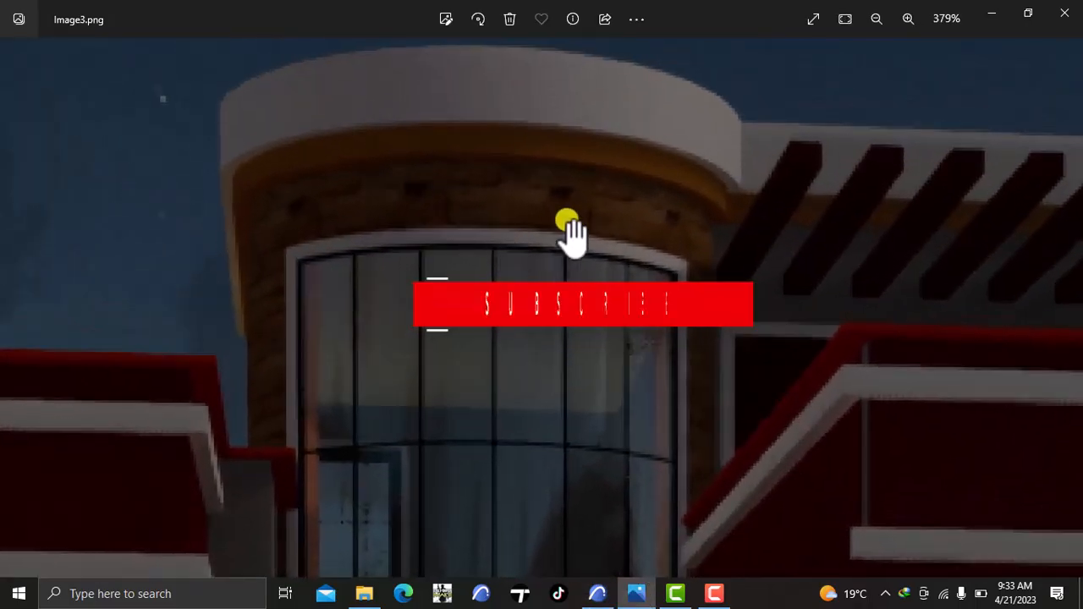